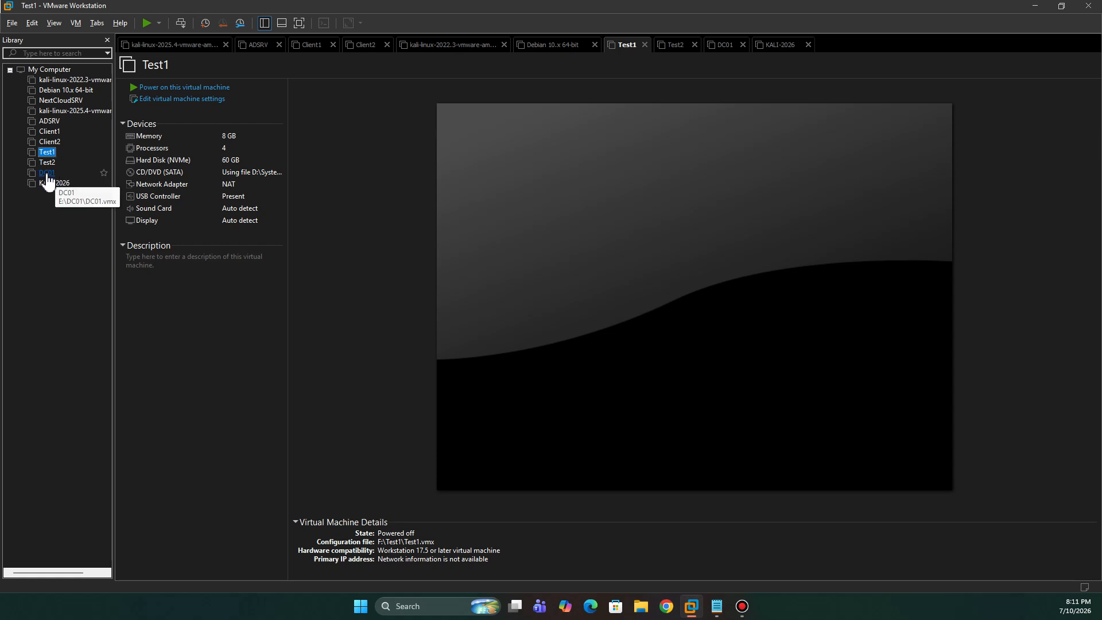
- Cut Test1 to 4096 MB memory and 2 processors with one core each, then select DC01
{"action": "left_click", "coordinate": [206, 147]}
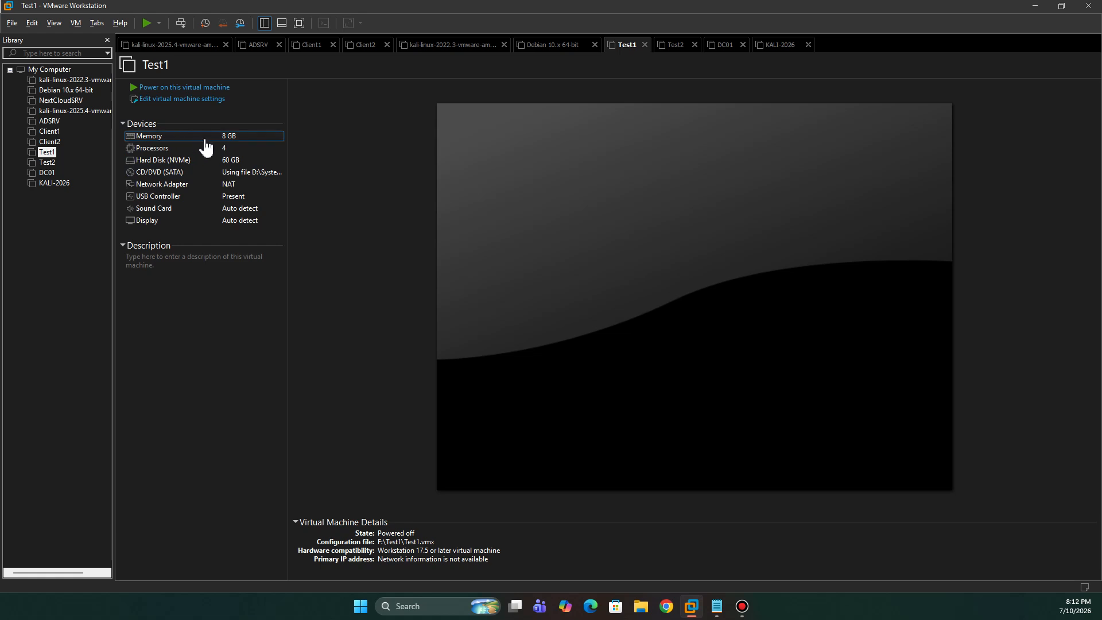
{"action": "double_click", "coordinate": [204, 138]}
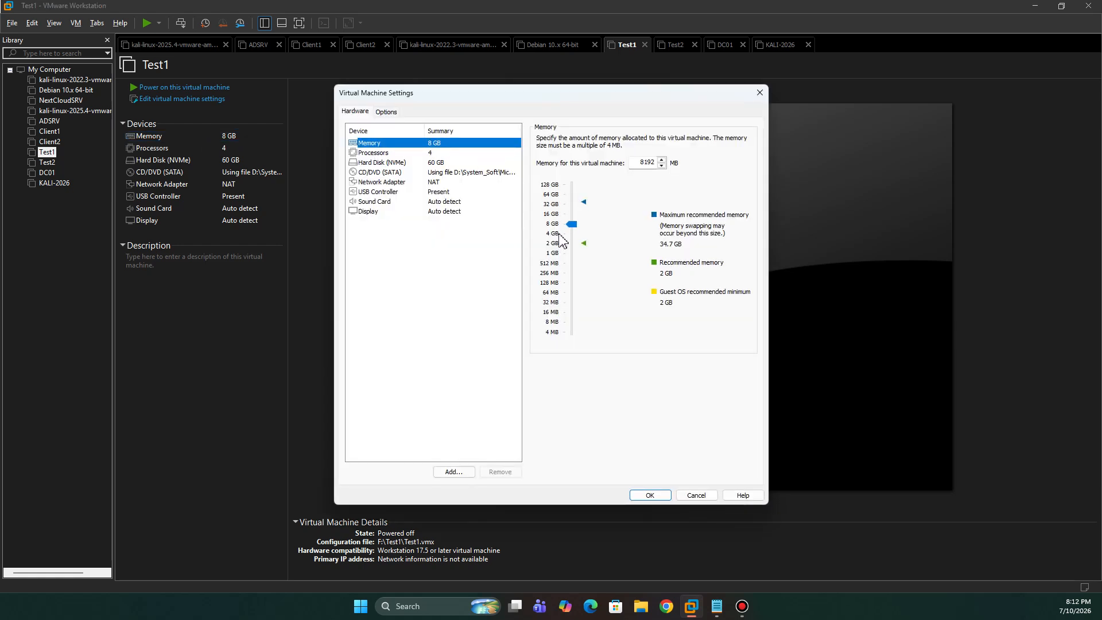
{"action": "left_click", "coordinate": [553, 234]}
{"action": "left_click", "coordinate": [378, 154]}
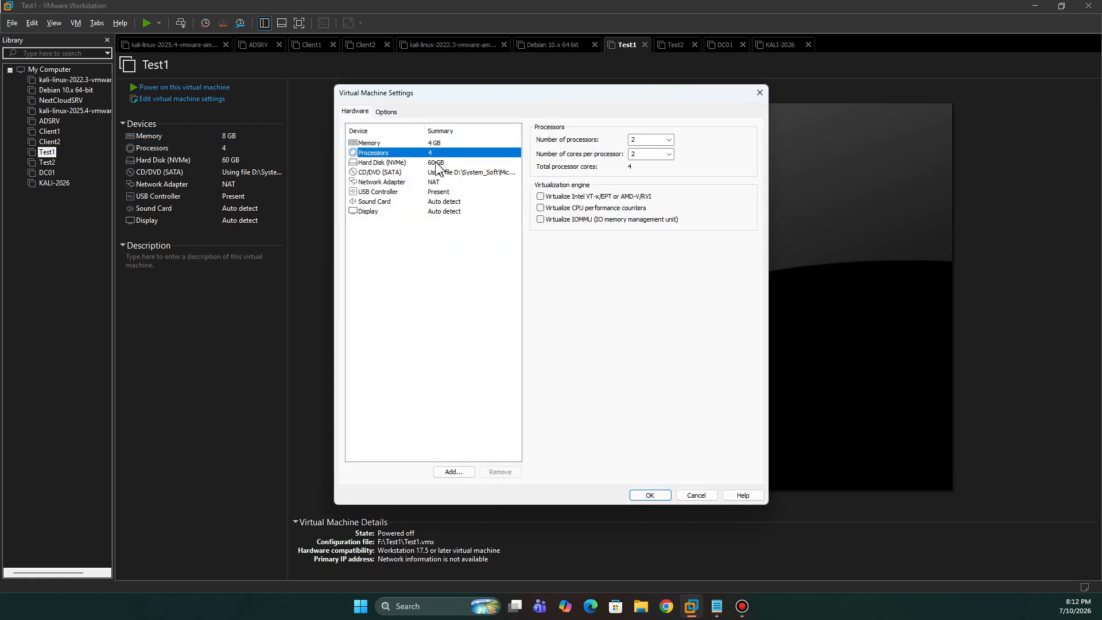
{"action": "left_click", "coordinate": [669, 155]}
{"action": "left_click", "coordinate": [649, 165]}
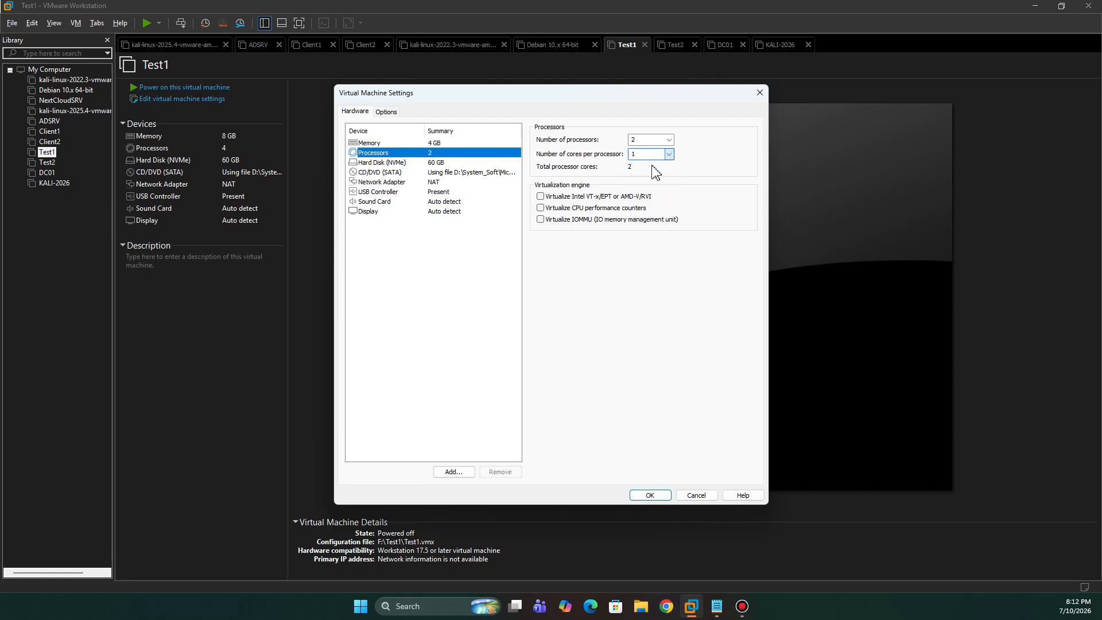
{"action": "left_click", "coordinate": [651, 496]}
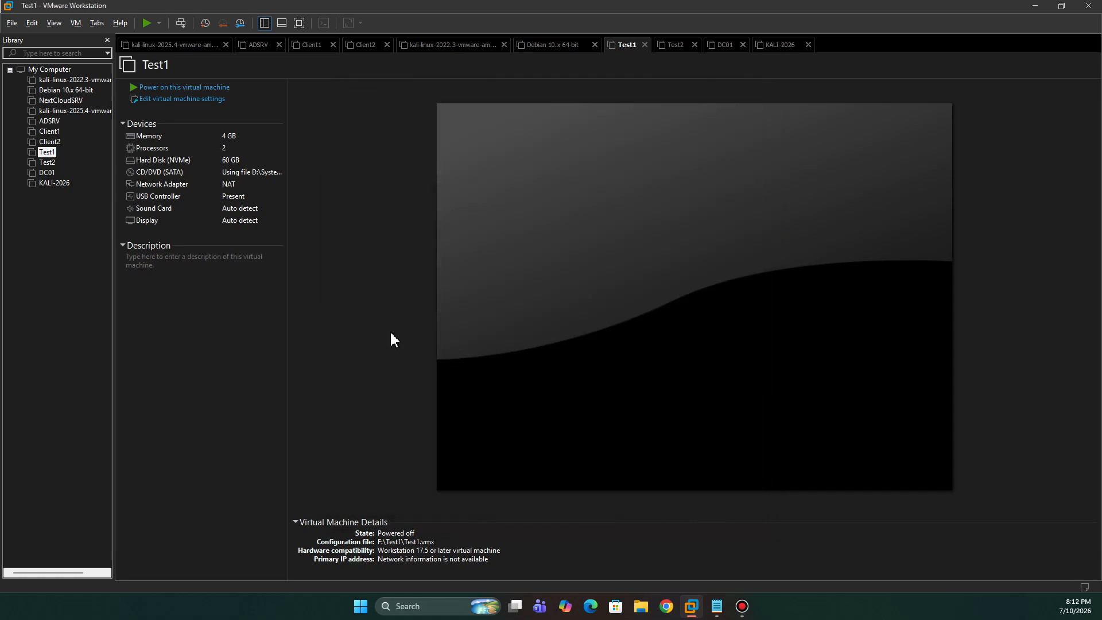
{"action": "left_click", "coordinate": [46, 172]}
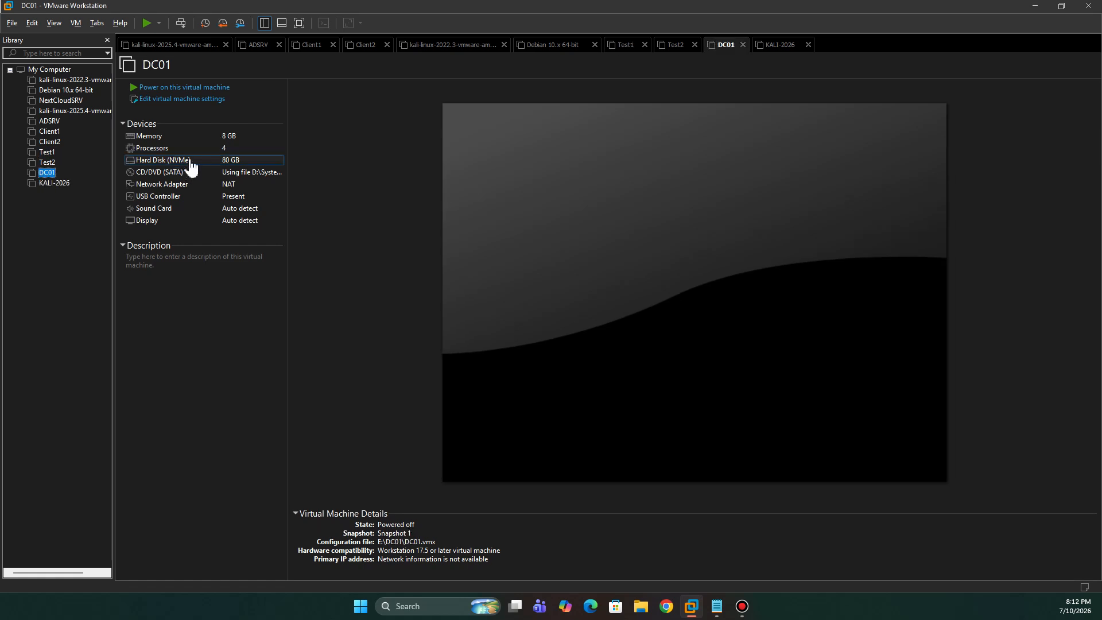
- Set DC01 to 4 GB memory and one core per processor (2 total), and save
{"action": "double_click", "coordinate": [215, 138]}
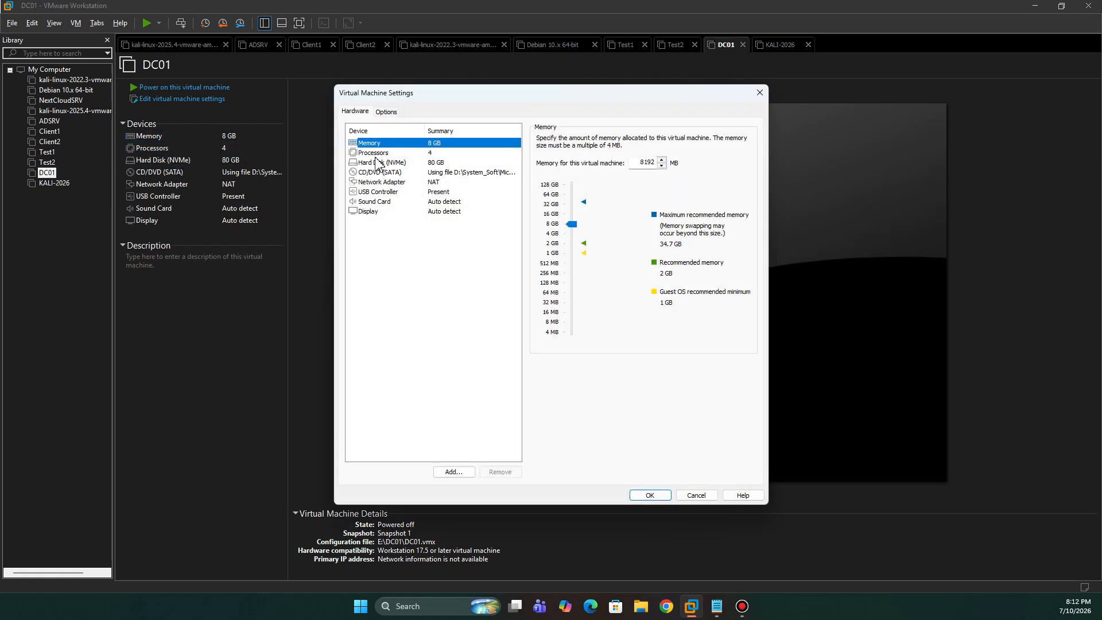
{"action": "left_click", "coordinate": [552, 236]}
{"action": "left_click", "coordinate": [423, 152]}
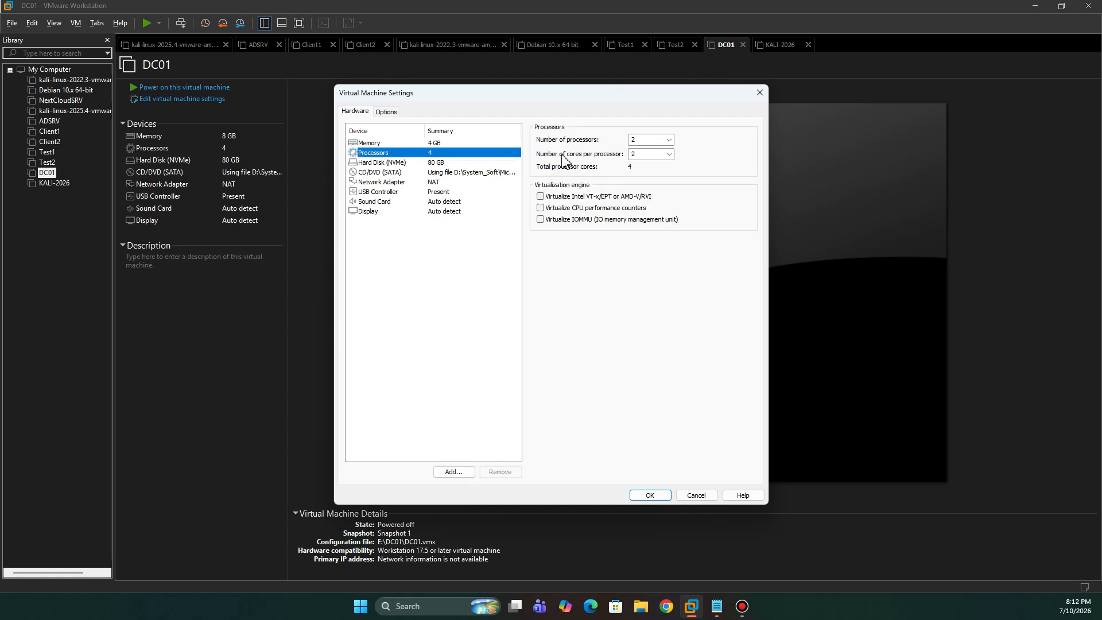
{"action": "left_click", "coordinate": [668, 154]}
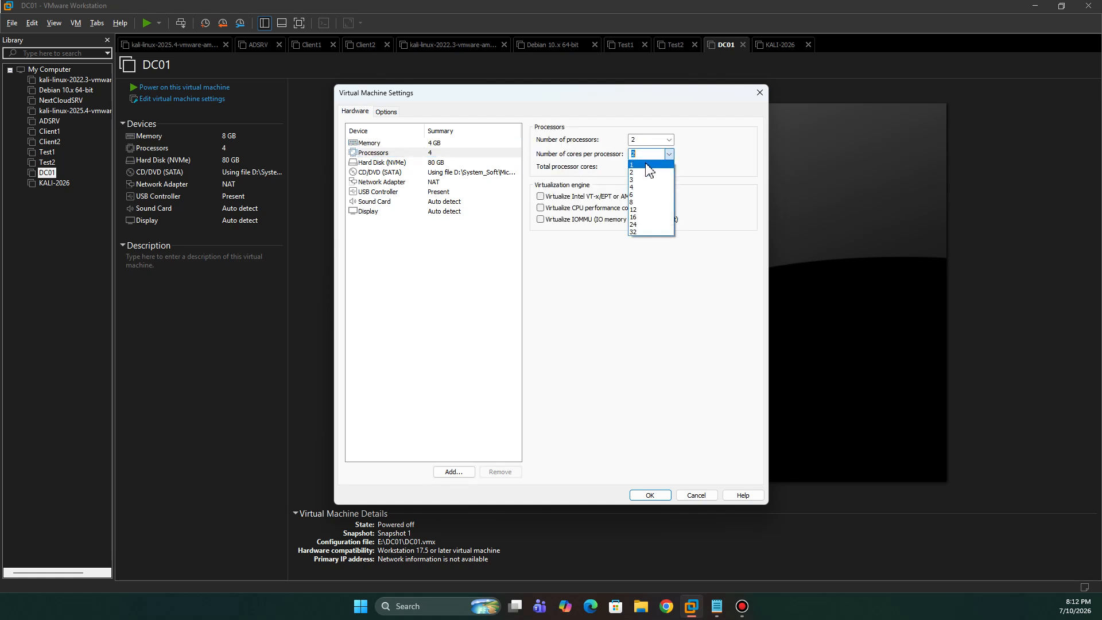
{"action": "left_click", "coordinate": [649, 166]}
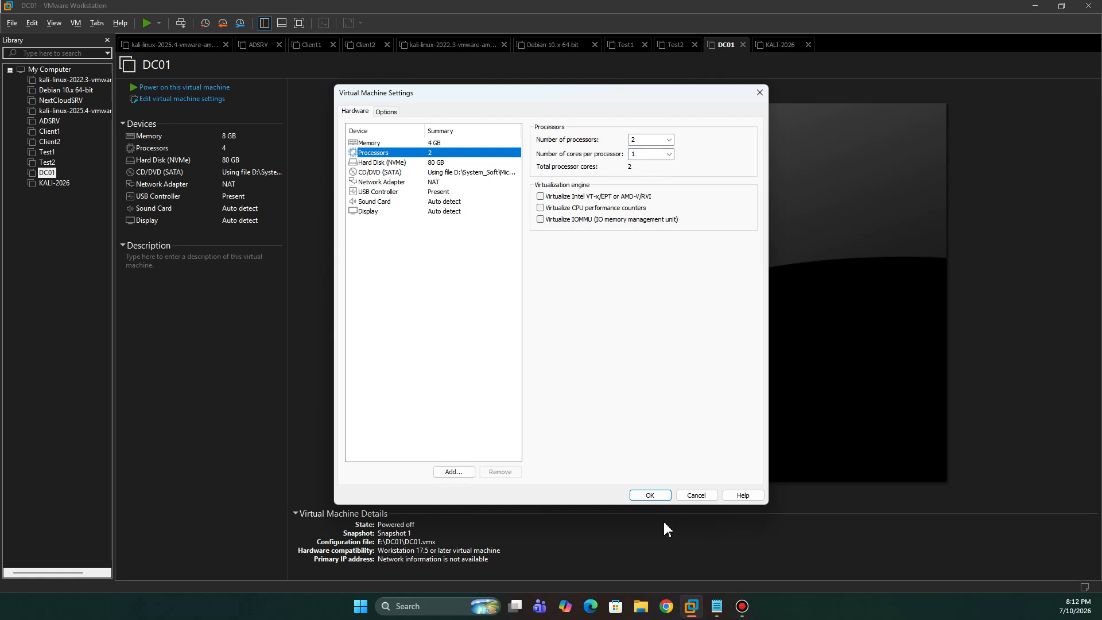
{"action": "left_click", "coordinate": [648, 495]}
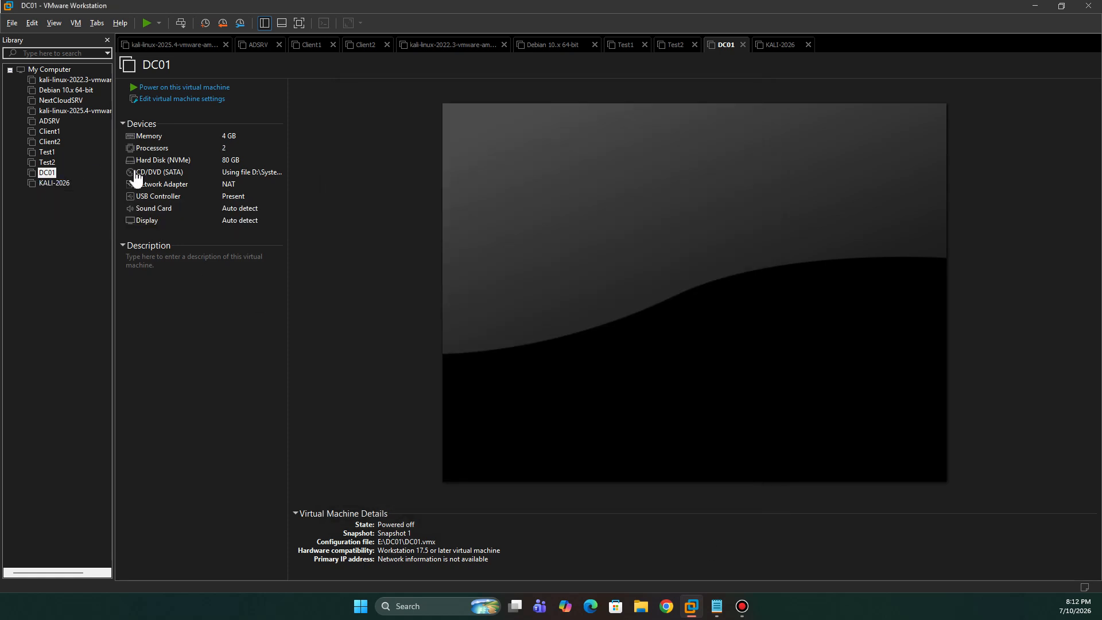
- Power on DC01 and dismiss the side-channel mitigation notice
{"action": "left_click", "coordinate": [68, 173]}
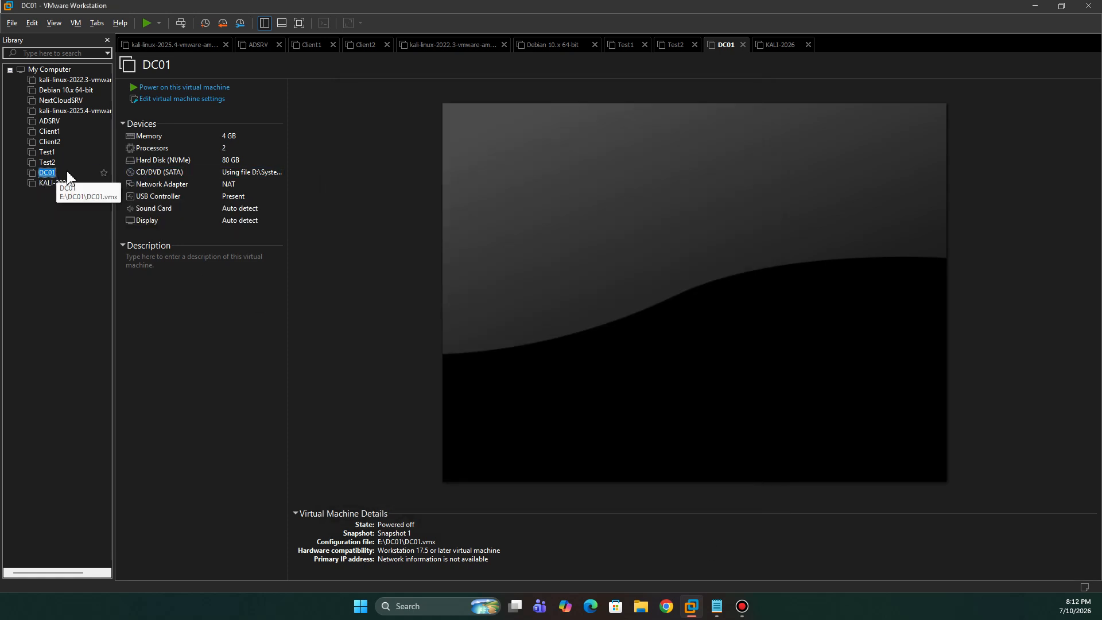
{"action": "left_click", "coordinate": [191, 88]}
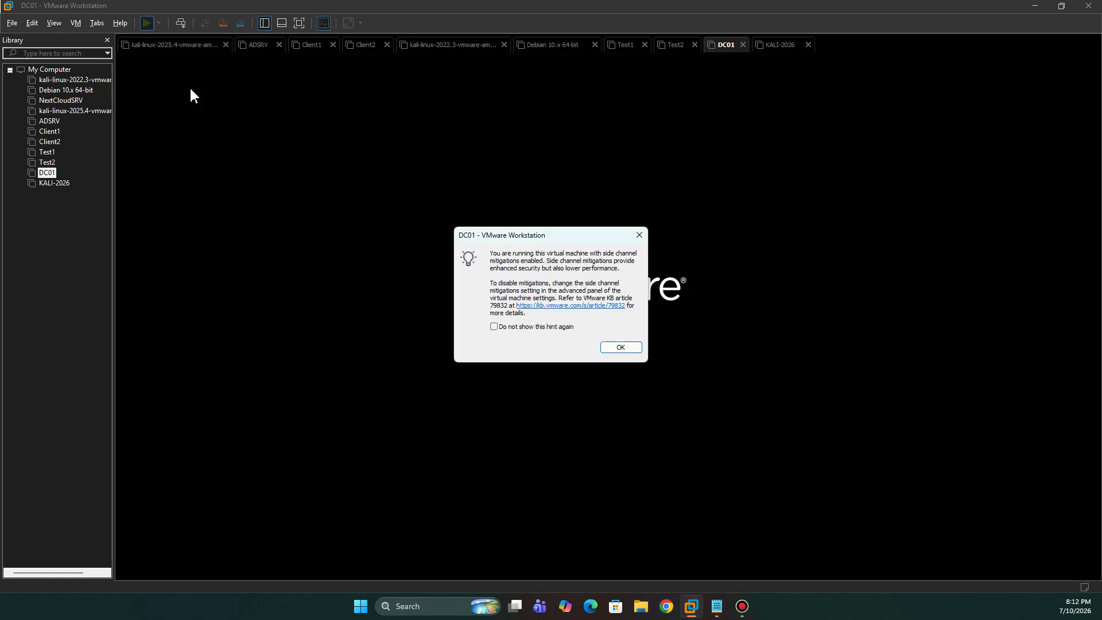
{"action": "left_click", "coordinate": [620, 348]}
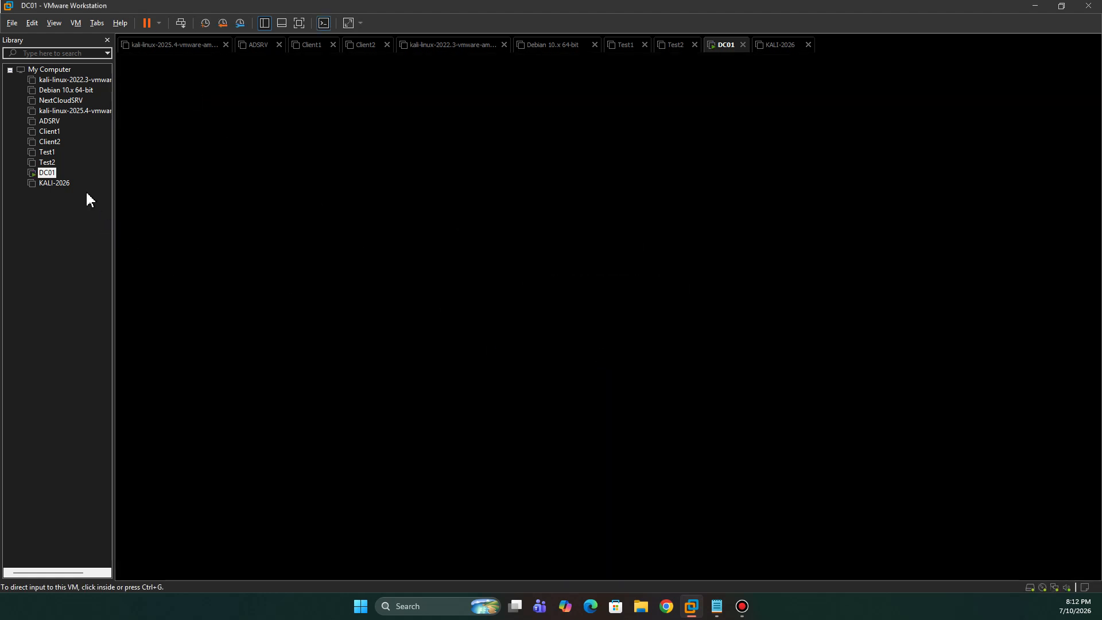
- Power on Test1, dismiss its mitigation notice, and return to DC01's console tab
{"action": "left_click", "coordinate": [51, 154]}
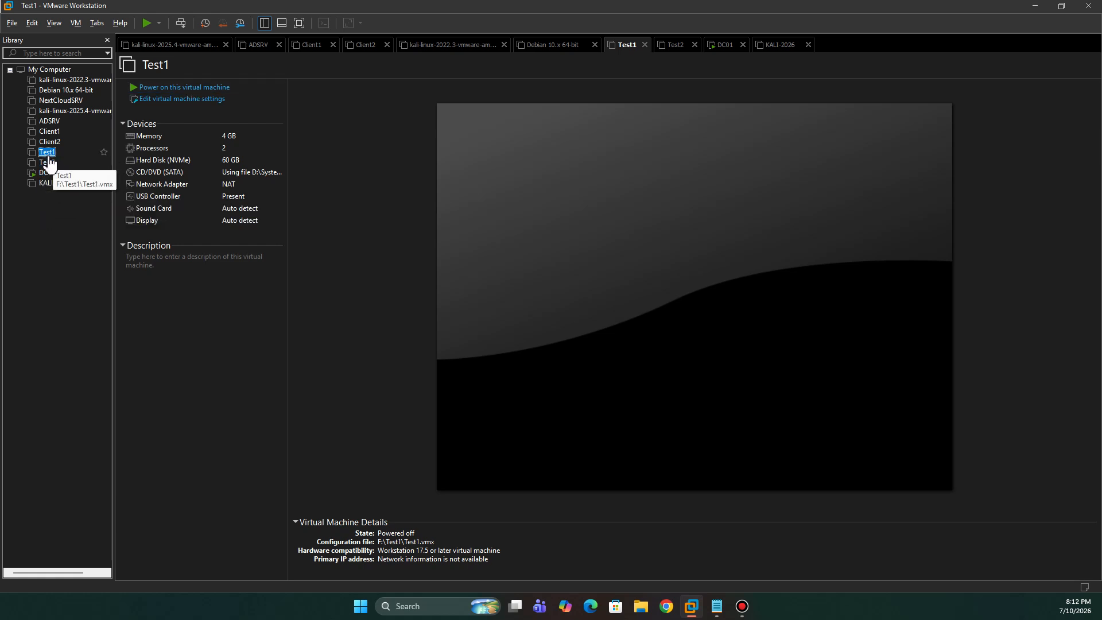
{"action": "left_click", "coordinate": [194, 89]}
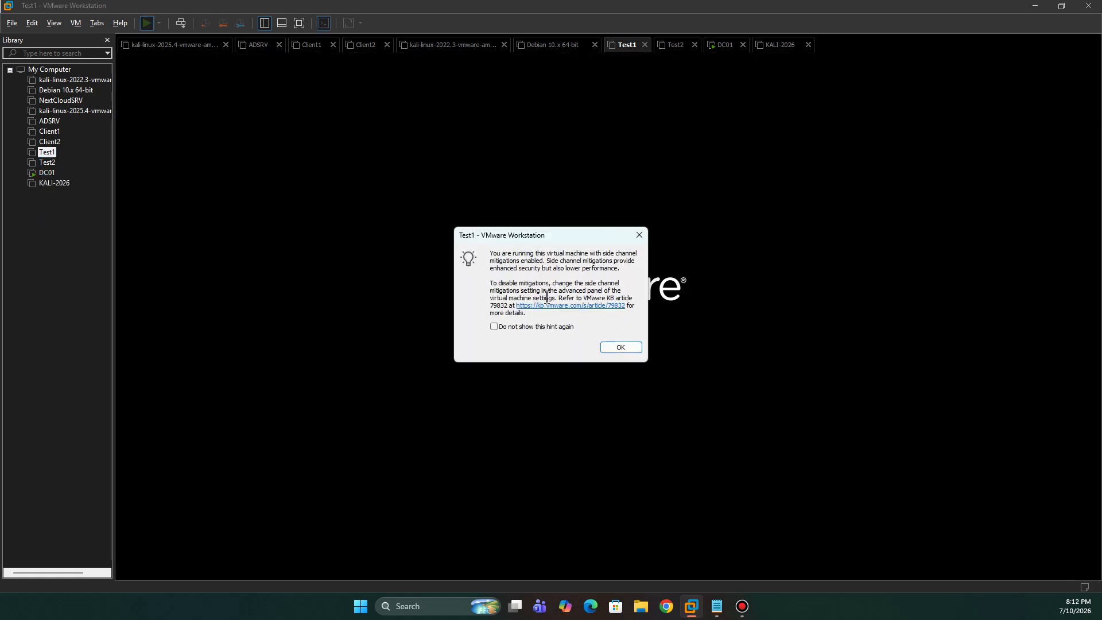
{"action": "left_click", "coordinate": [620, 347]}
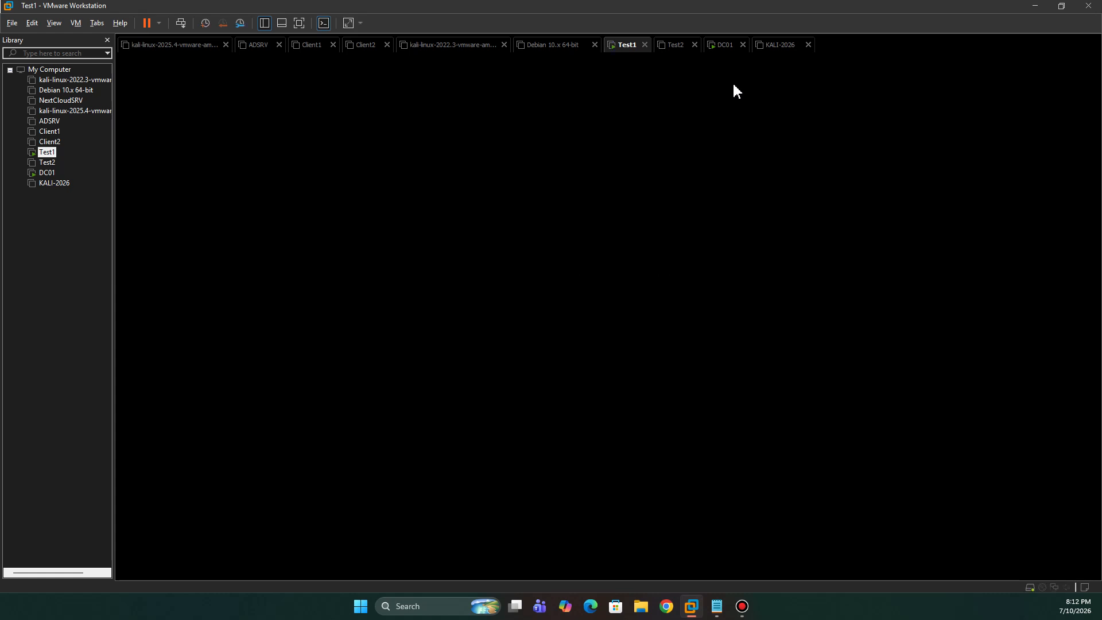
{"action": "left_click", "coordinate": [725, 46]}
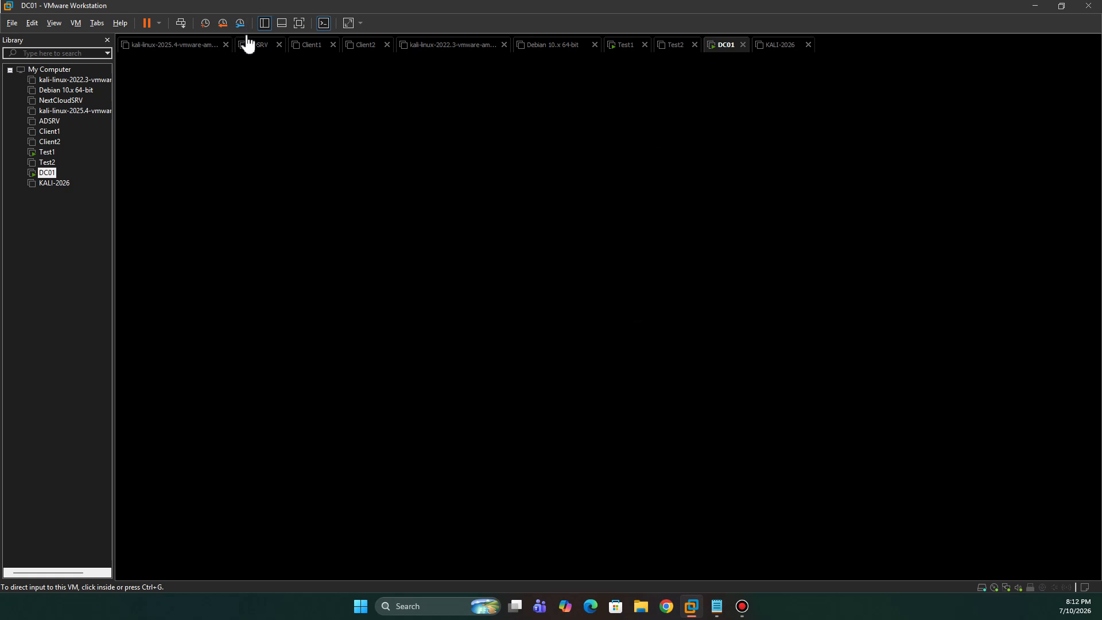
- Show Test1 full screen and dismiss the lock screen to reach sign-in
{"action": "left_click", "coordinate": [301, 24]}
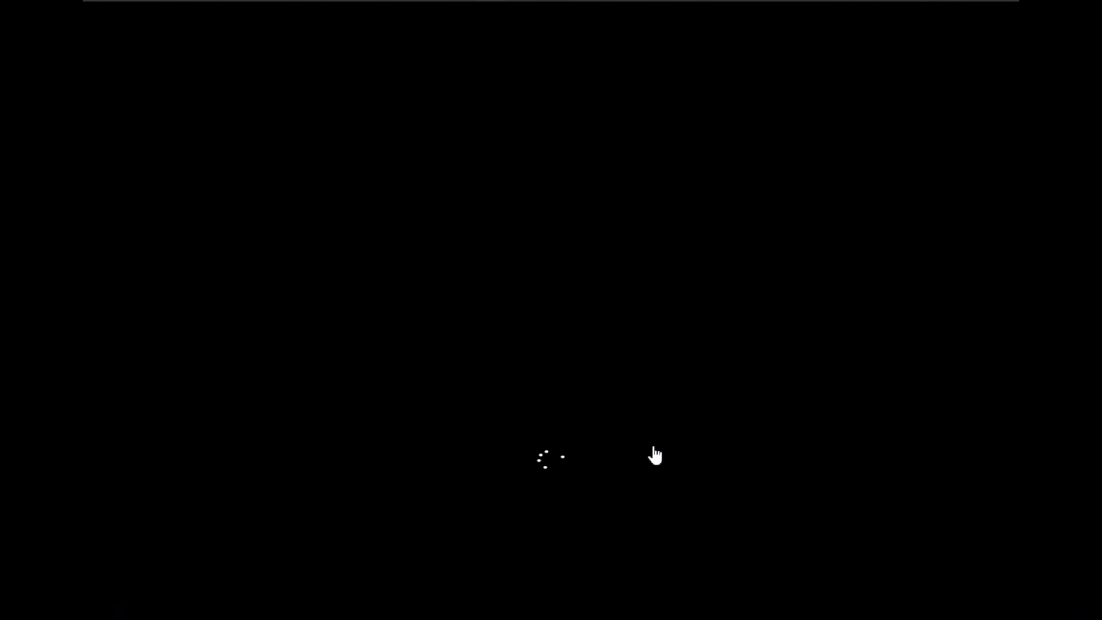
{"action": "mouse_move", "coordinate": [803, 15]}
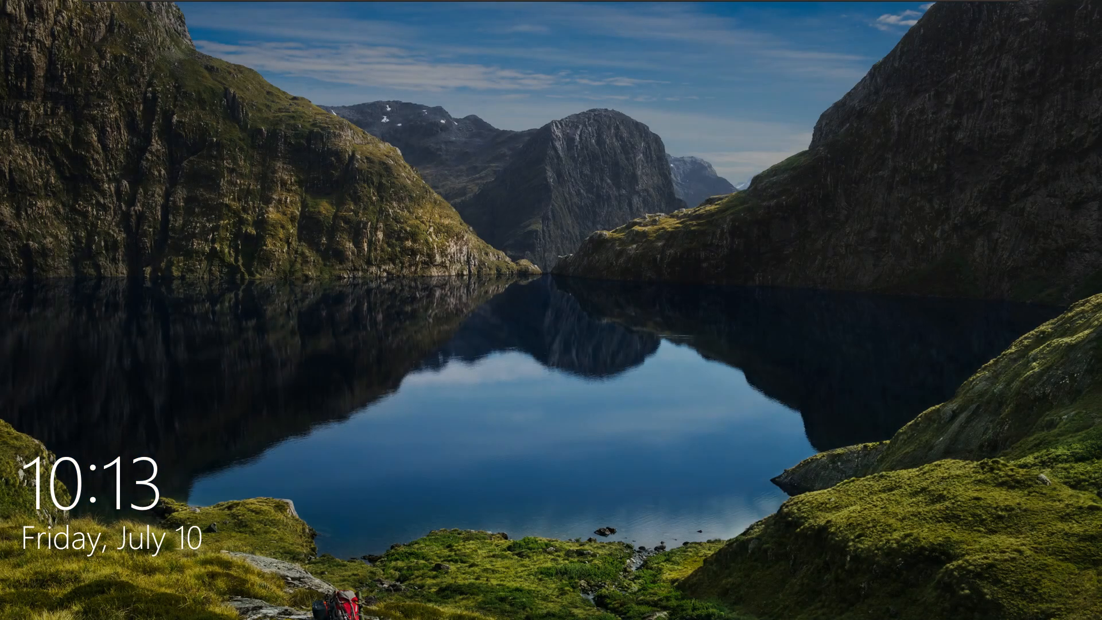
{"action": "left_click", "coordinate": [406, 369]}
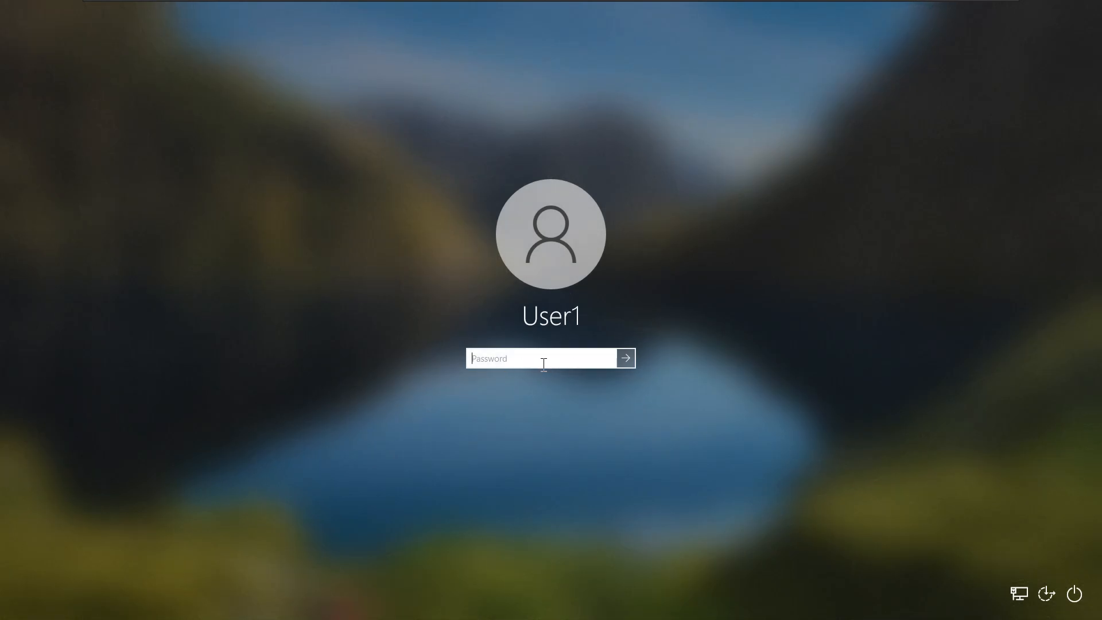
- Enter User1's password, checking it with the reveal button, and sign in
{"action": "key", "text": "Caps_Lock"}
{"action": "type", "text": "P"}
{"action": "left_click", "coordinate": [609, 359]}
{"action": "left_click", "coordinate": [607, 358]}
{"action": "left_click", "coordinate": [627, 358]}
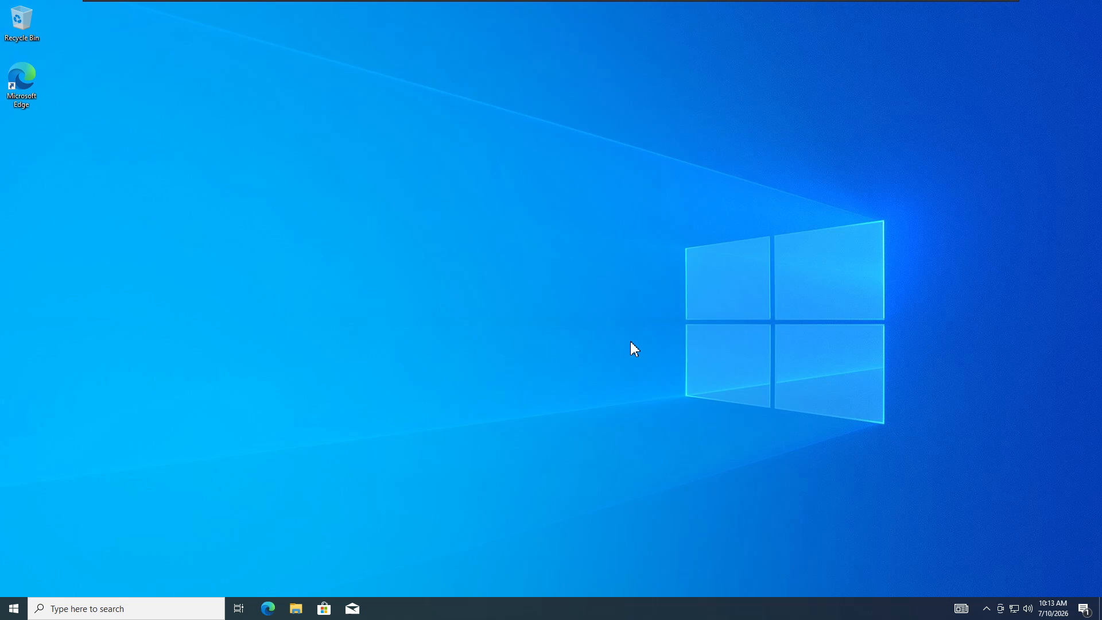
- Open Test1's Time & Language settings, then switch to the DC01 virtual machine
{"action": "left_click", "coordinate": [14, 607]}
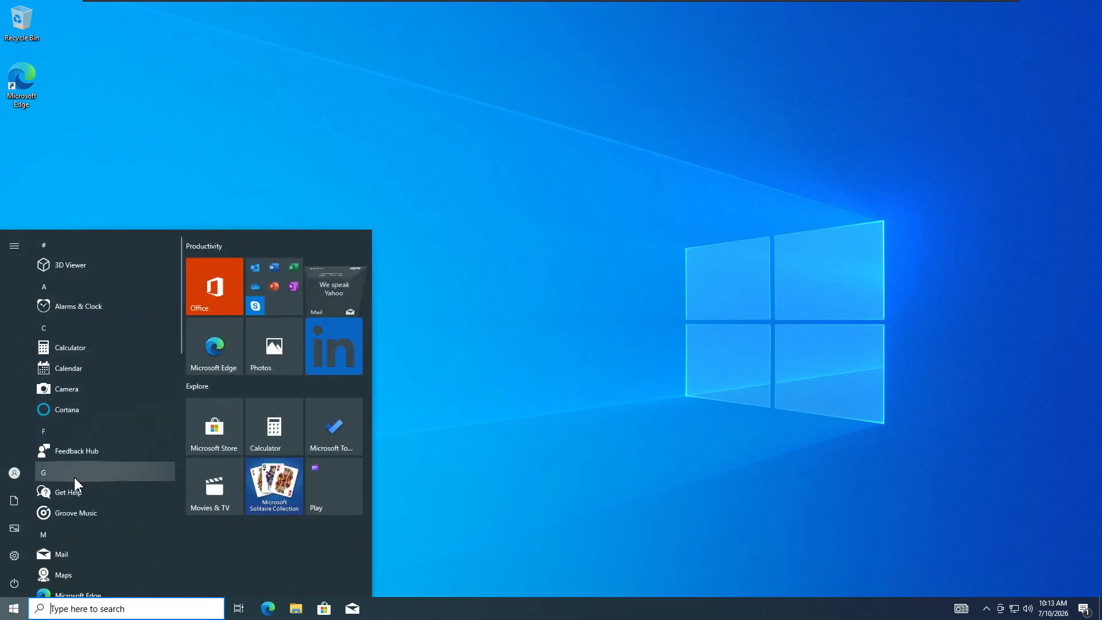
{"action": "left_click", "coordinate": [19, 563]}
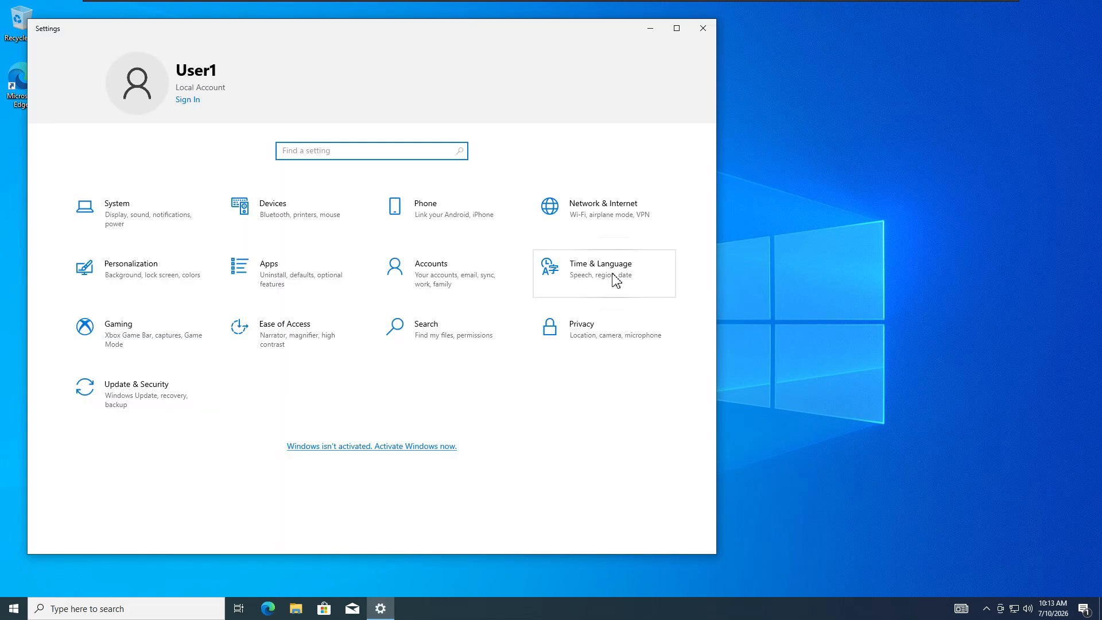
{"action": "left_click", "coordinate": [616, 280]}
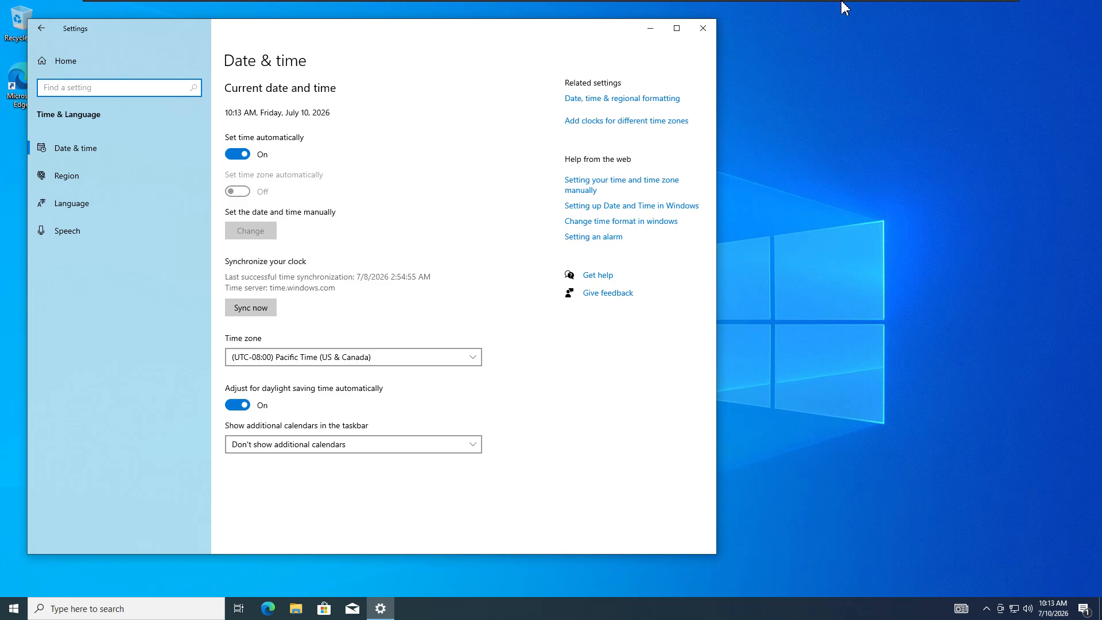
{"action": "mouse_move", "coordinate": [848, 6]}
{"action": "left_click", "coordinate": [900, 16]}
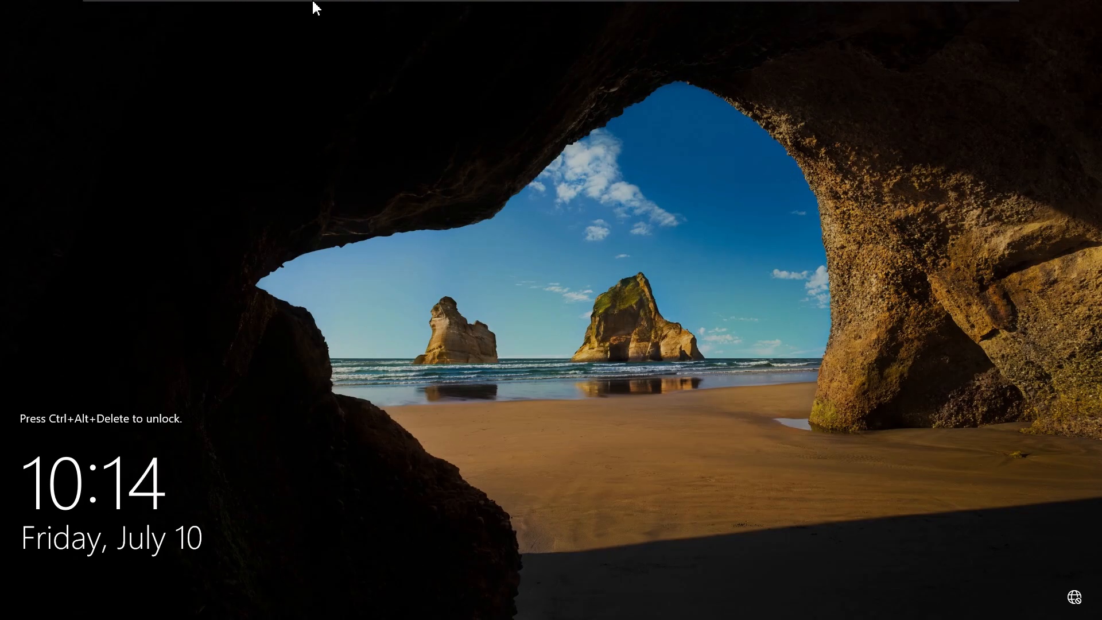
{"action": "mouse_move", "coordinate": [316, 7]}
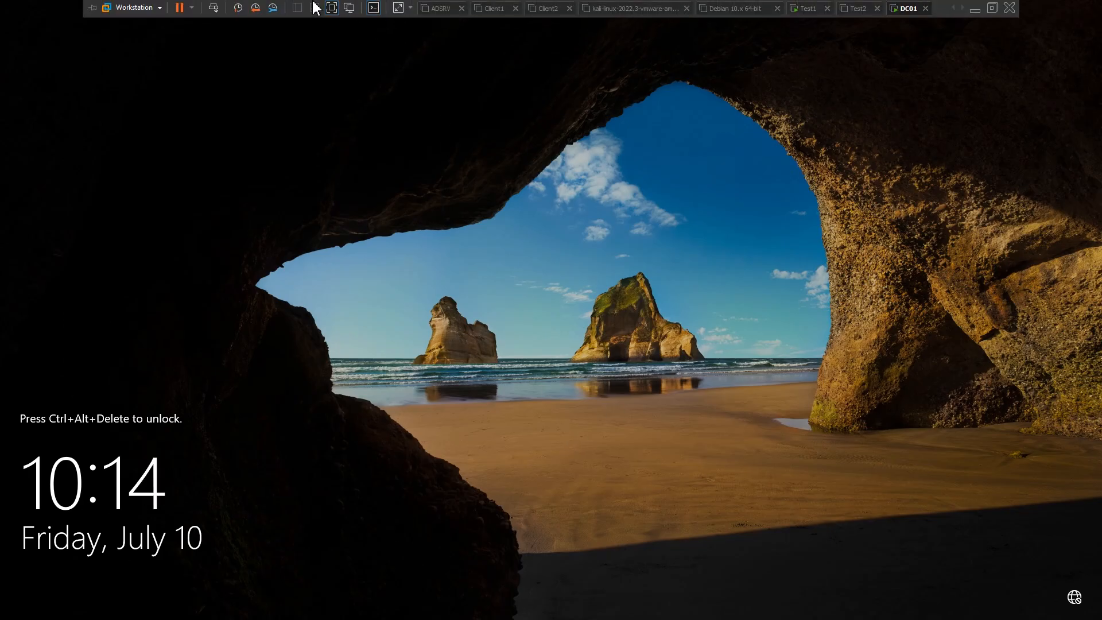
{"action": "left_click", "coordinate": [212, 11]}
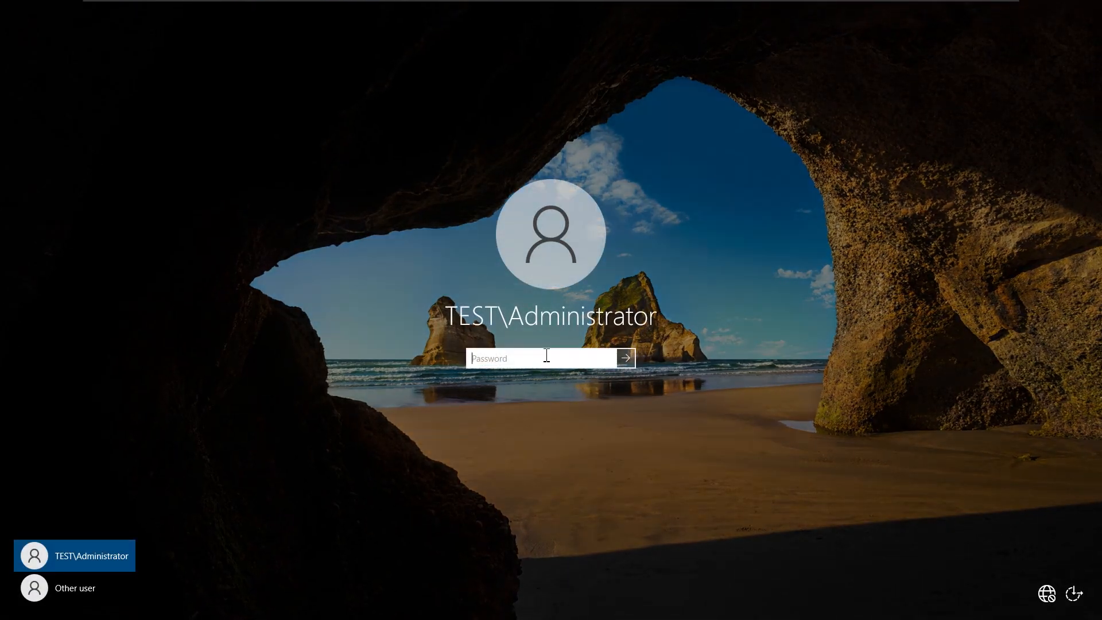
{"action": "type", "text": "•"}
{"action": "key", "text": "Return"}
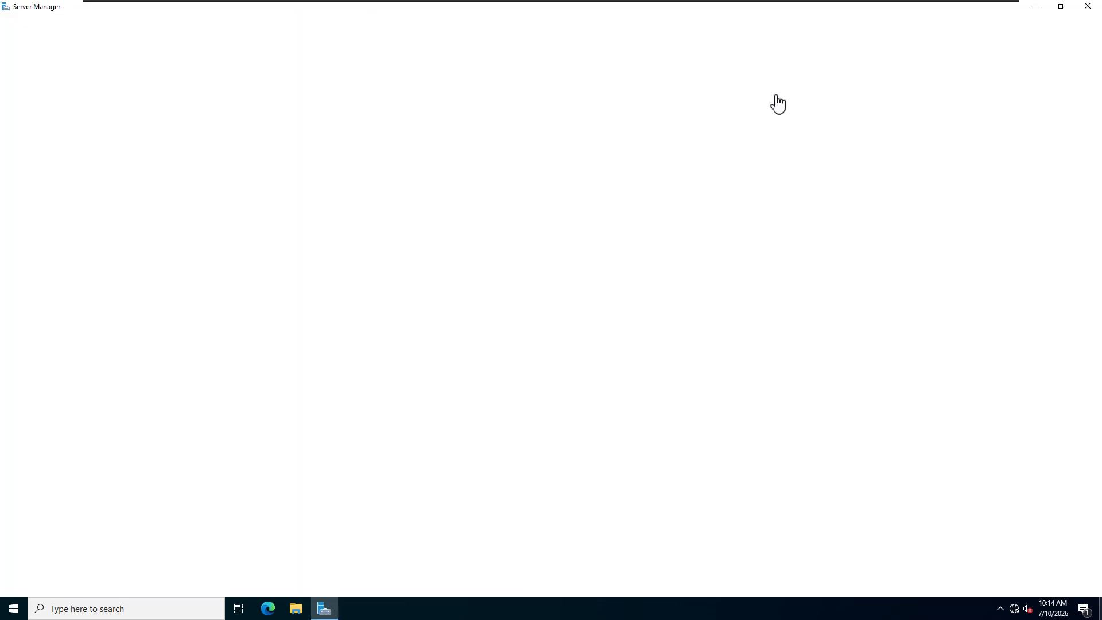
{"action": "left_click", "coordinate": [804, 10]}
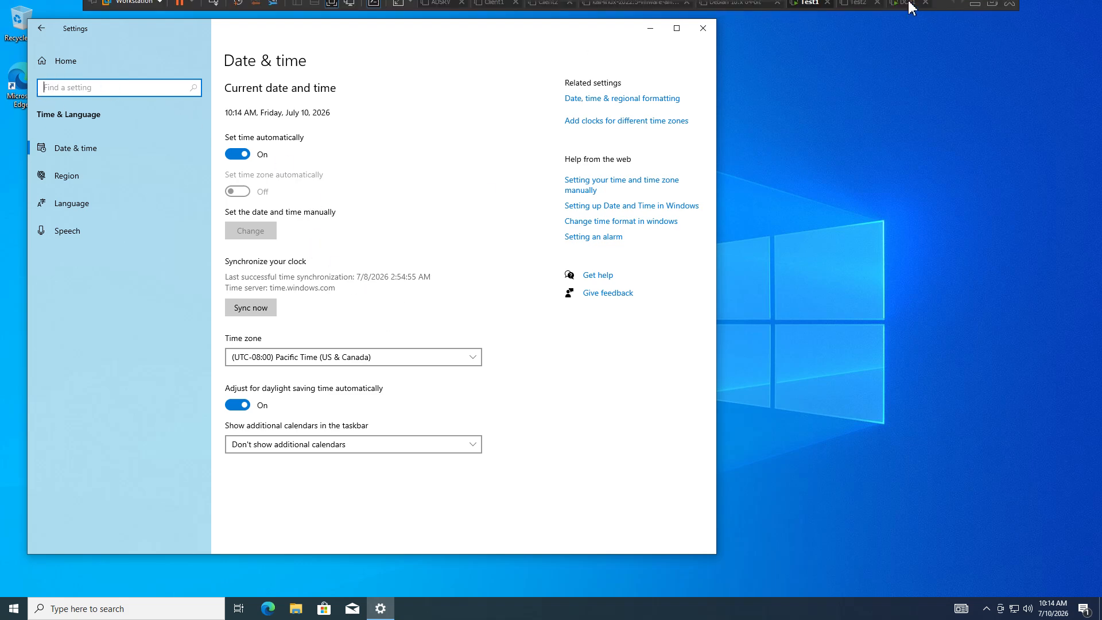
{"action": "left_click", "coordinate": [901, 8]}
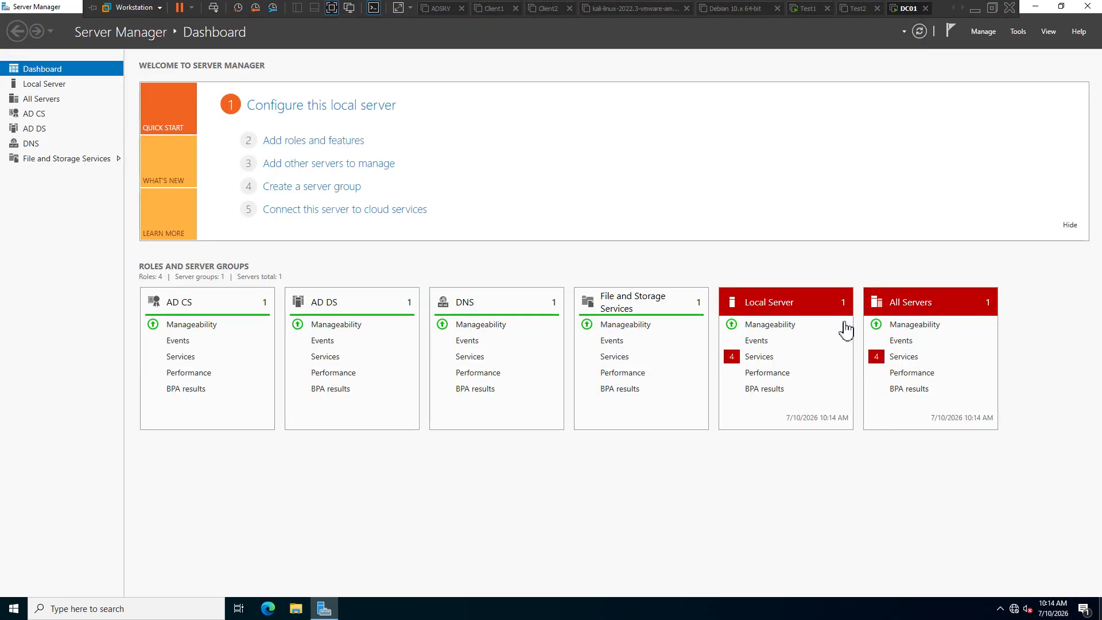
{"action": "left_click", "coordinate": [809, 8]}
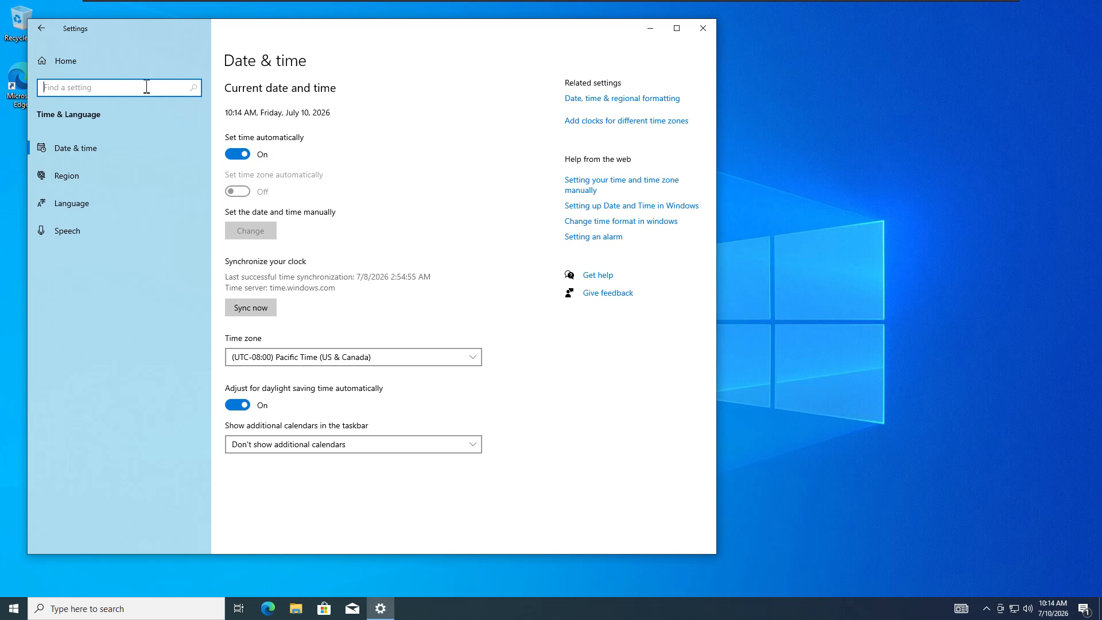
- Search Settings for 'compute' and open the page showing the PC's name
{"action": "left_click", "coordinate": [42, 55]}
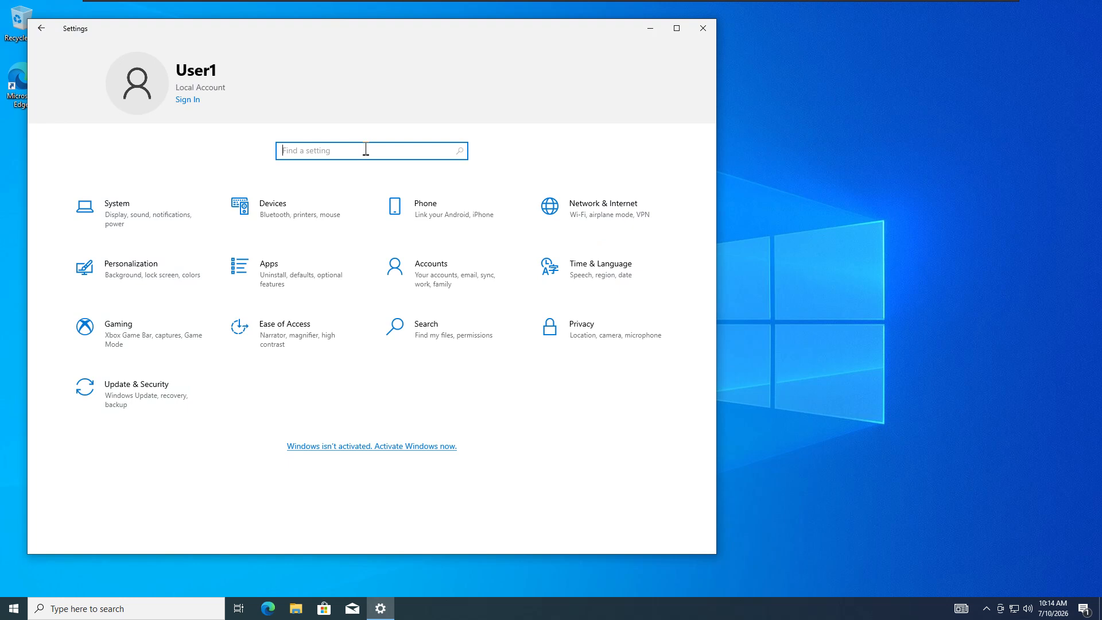
{"action": "type", "text": "computer"}
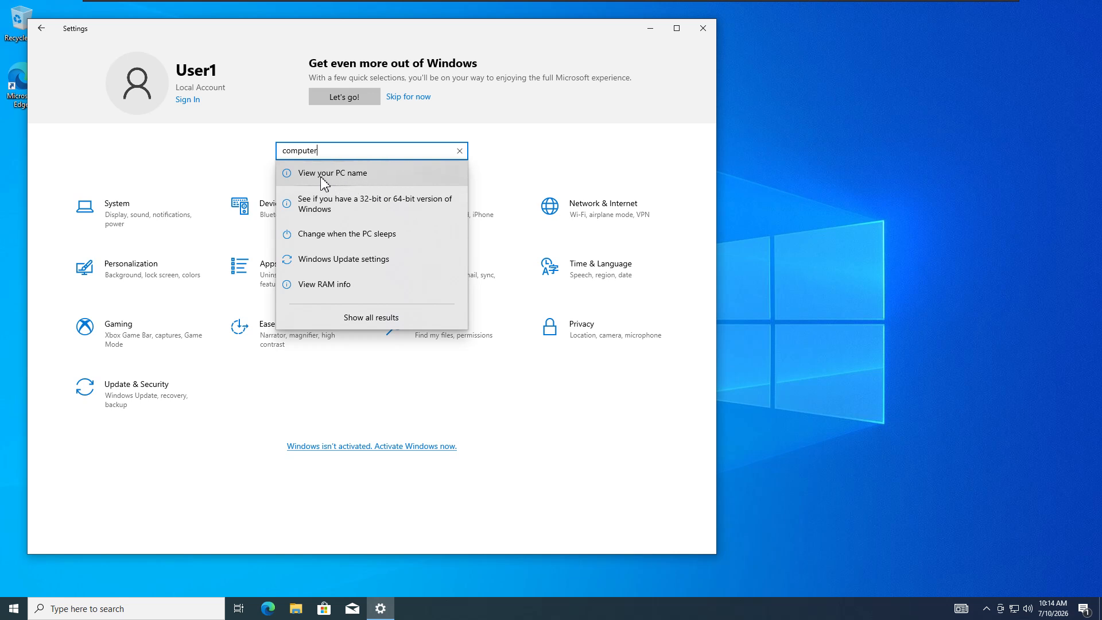
{"action": "left_click", "coordinate": [353, 176]}
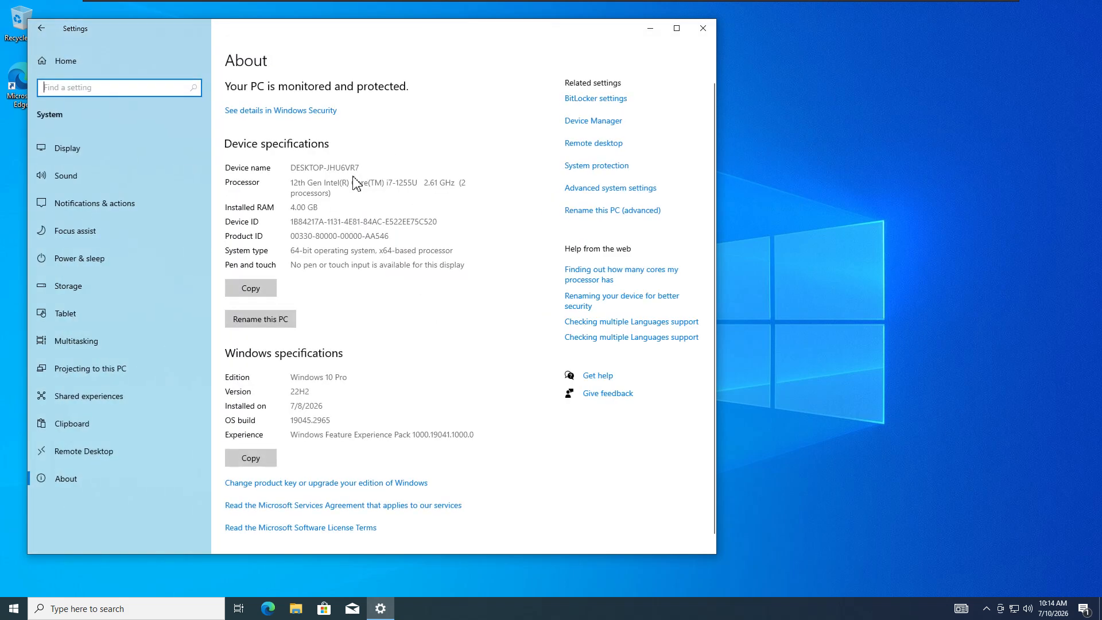
{"action": "left_click_drag", "start_coordinate": [512, 29], "coordinate": [717, 41]}
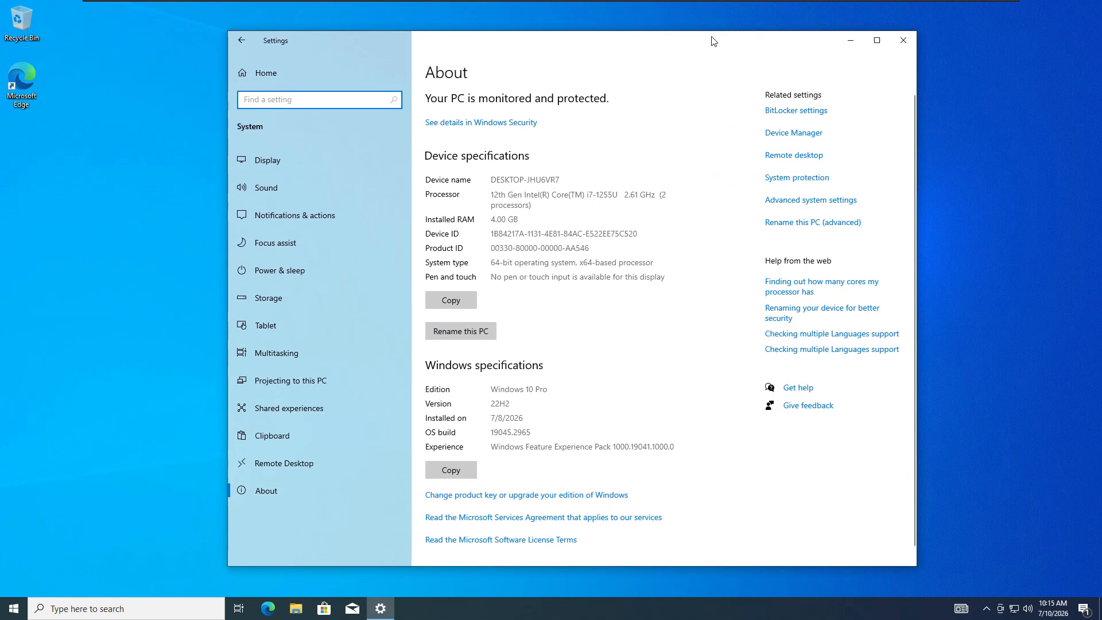
- Rename the PC to Client1 and choose to restart later
{"action": "left_click", "coordinate": [462, 333]}
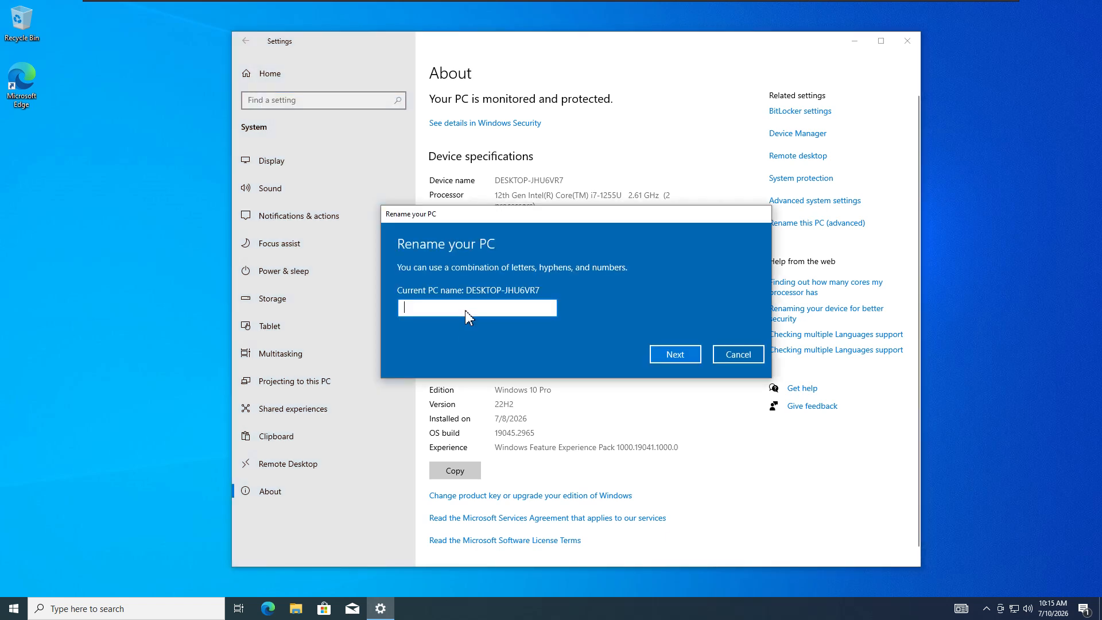
{"action": "type", "text": "Client1"}
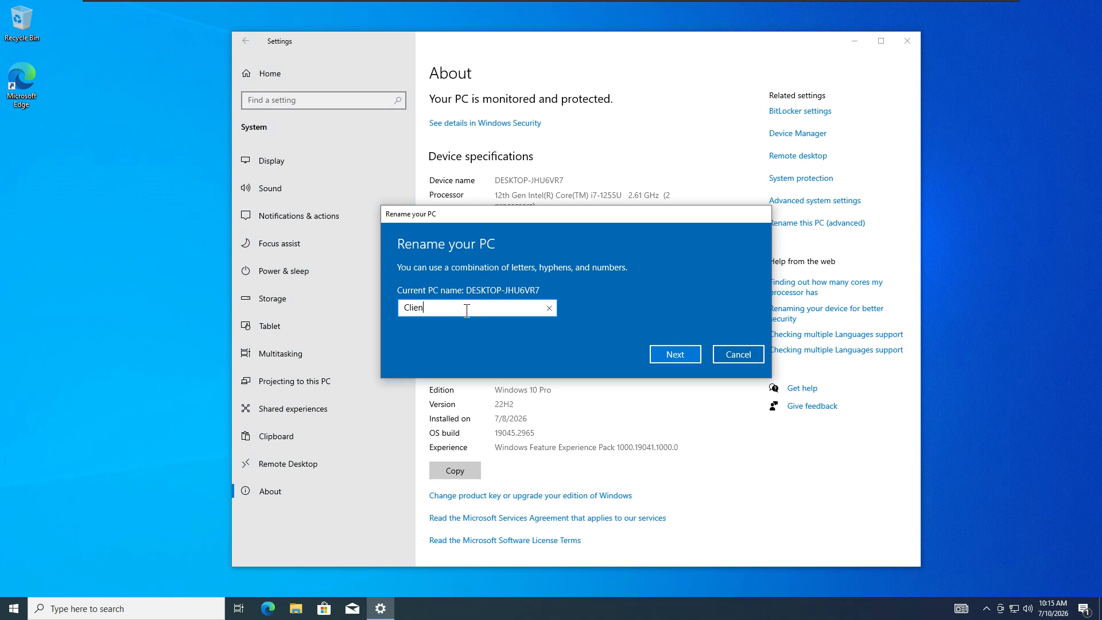
{"action": "left_click", "coordinate": [681, 352]}
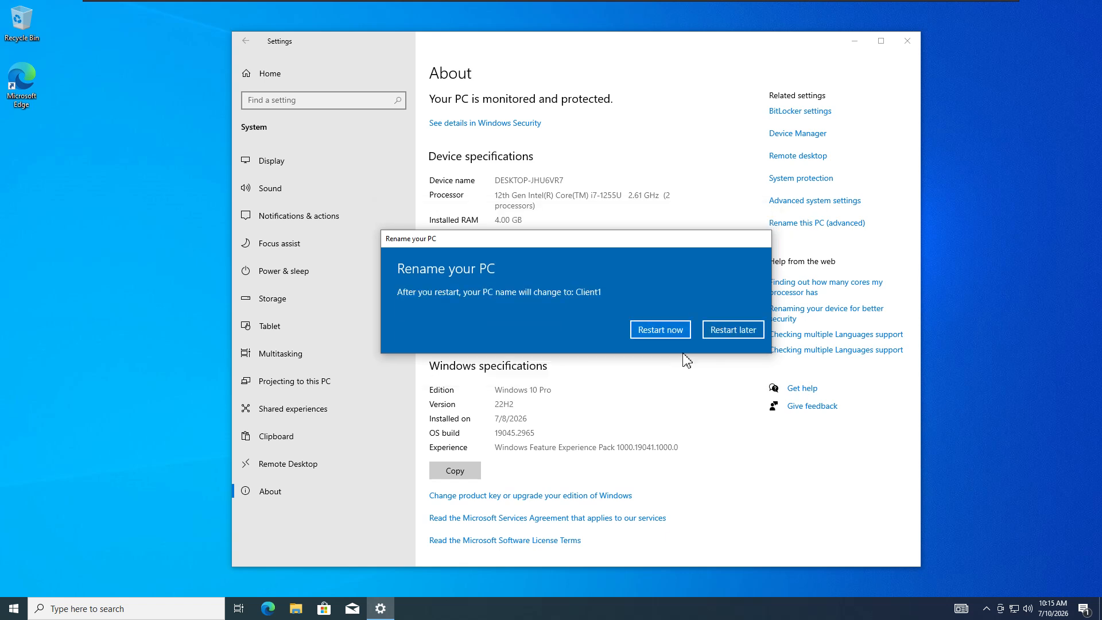
{"action": "left_click", "coordinate": [733, 329]}
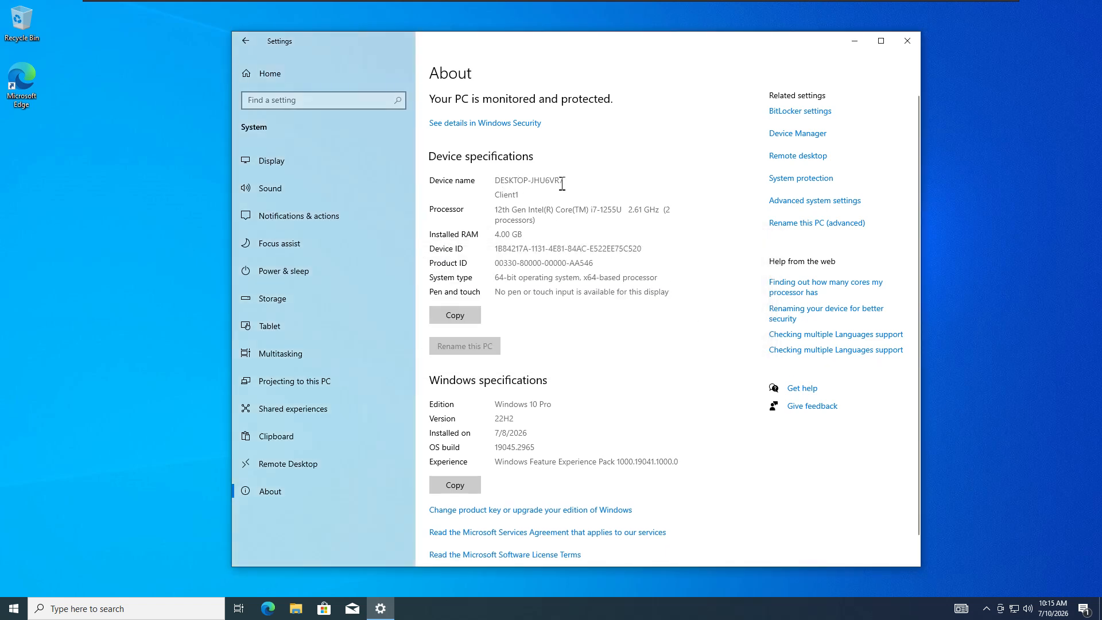
{"action": "left_click_drag", "start_coordinate": [563, 180], "coordinate": [497, 179]}
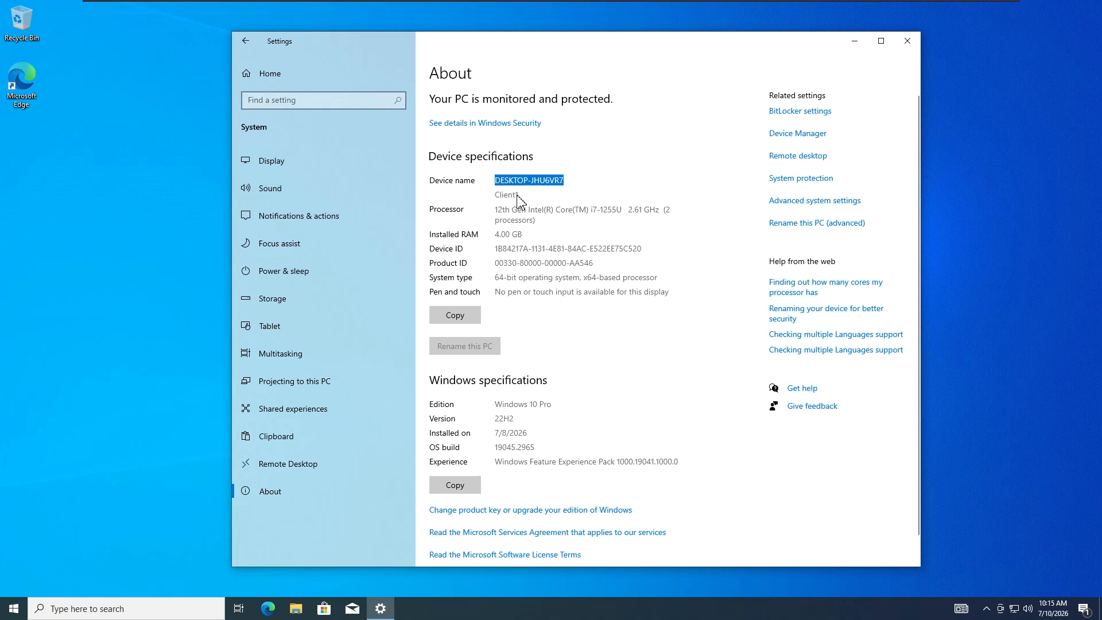
{"action": "left_click", "coordinate": [499, 198]}
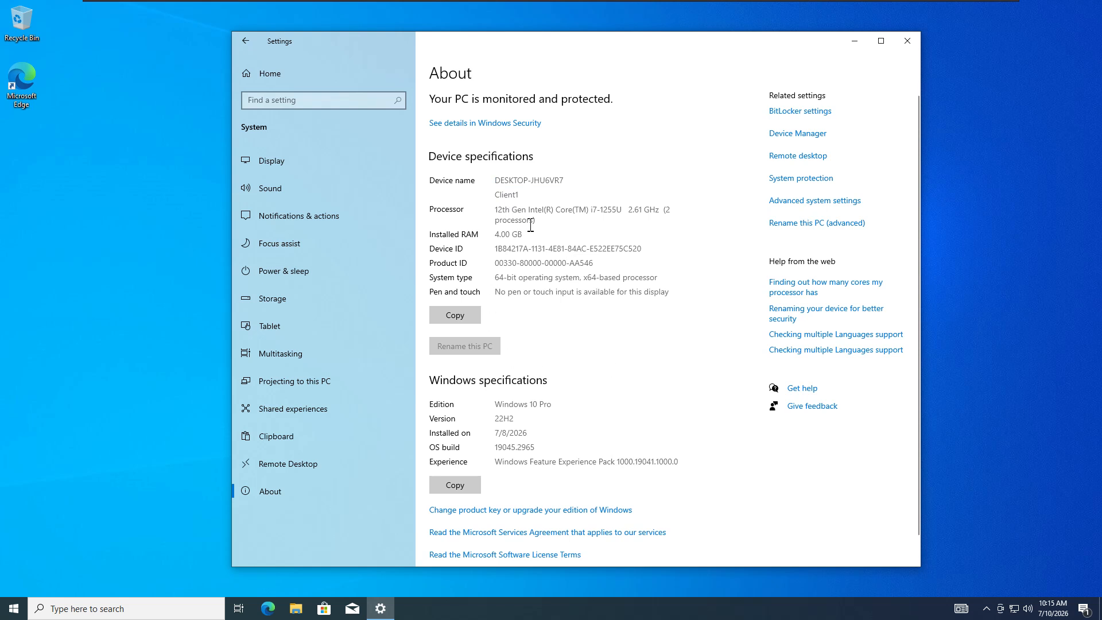
- Search Settings for 'window' and open the Windows Security settings
{"action": "left_click", "coordinate": [247, 75]}
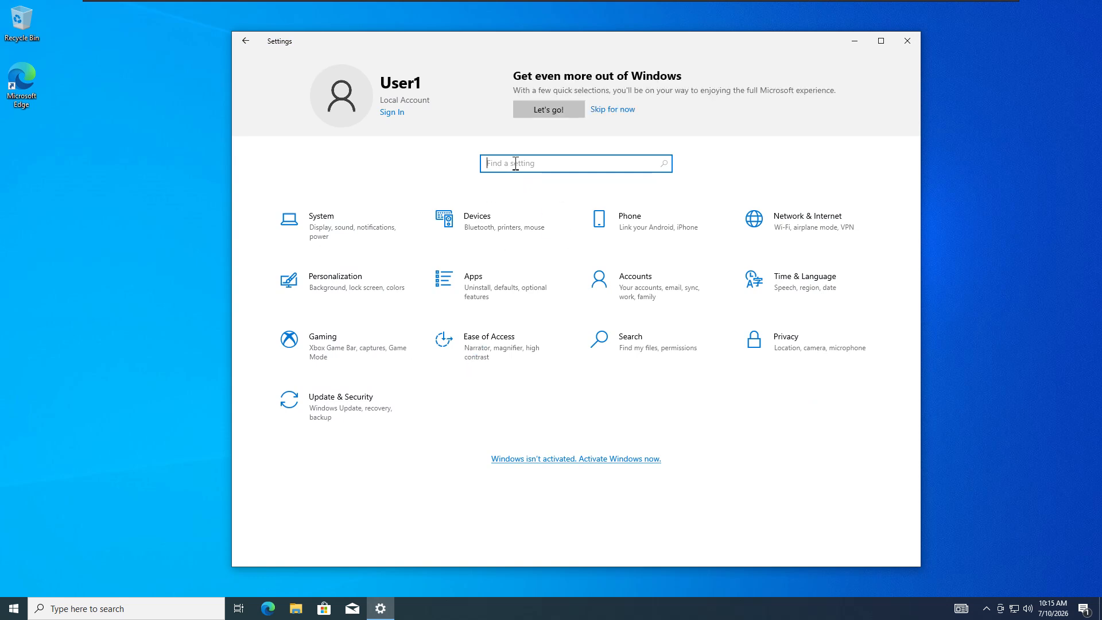
{"action": "type", "text": "windows"}
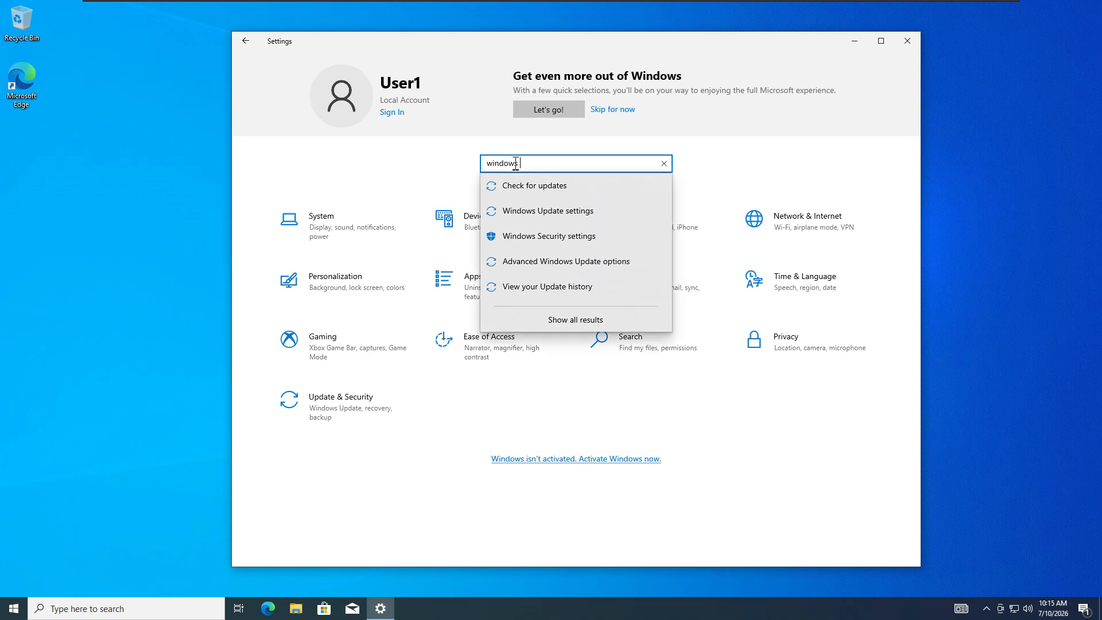
{"action": "left_click", "coordinate": [584, 243]}
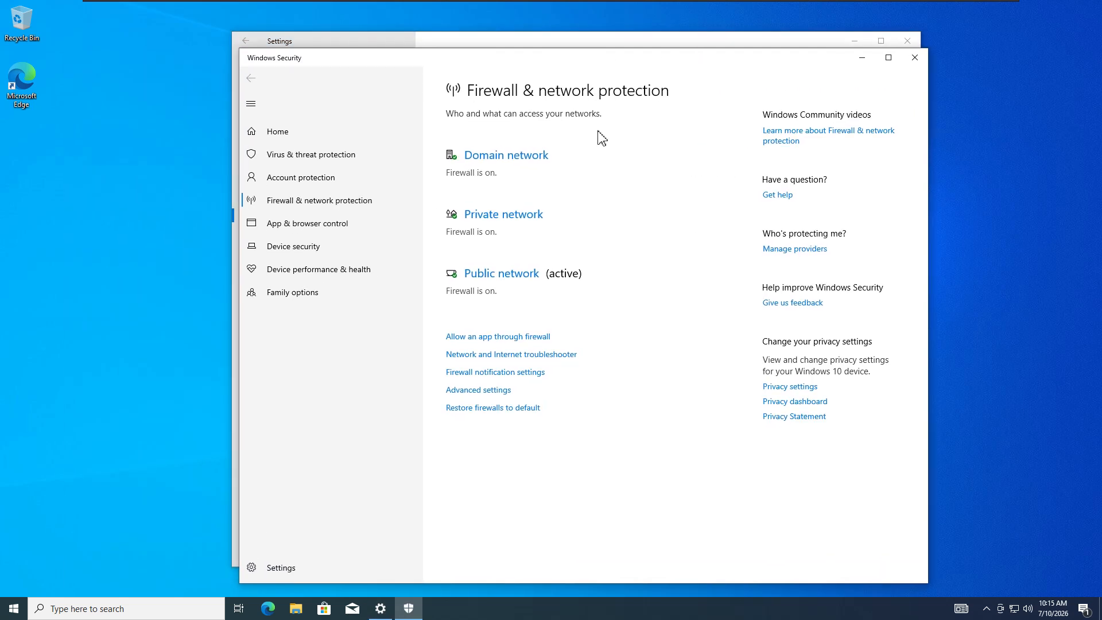
- Turn off the domain network firewall, approving the administrator prompt
{"action": "left_click", "coordinate": [519, 161]}
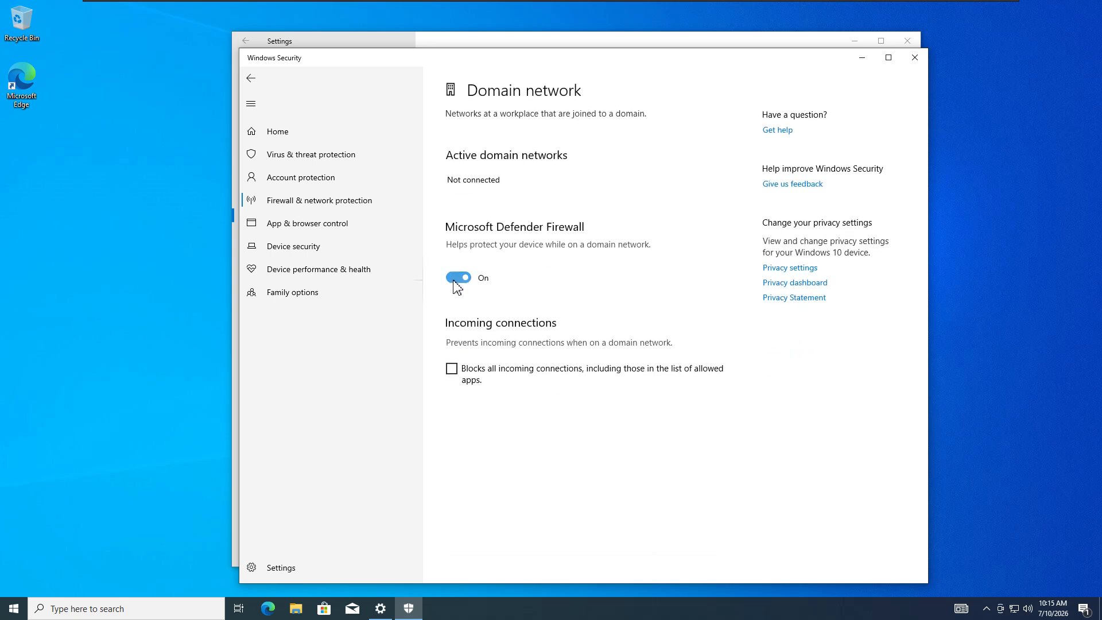
{"action": "left_click", "coordinate": [456, 278]}
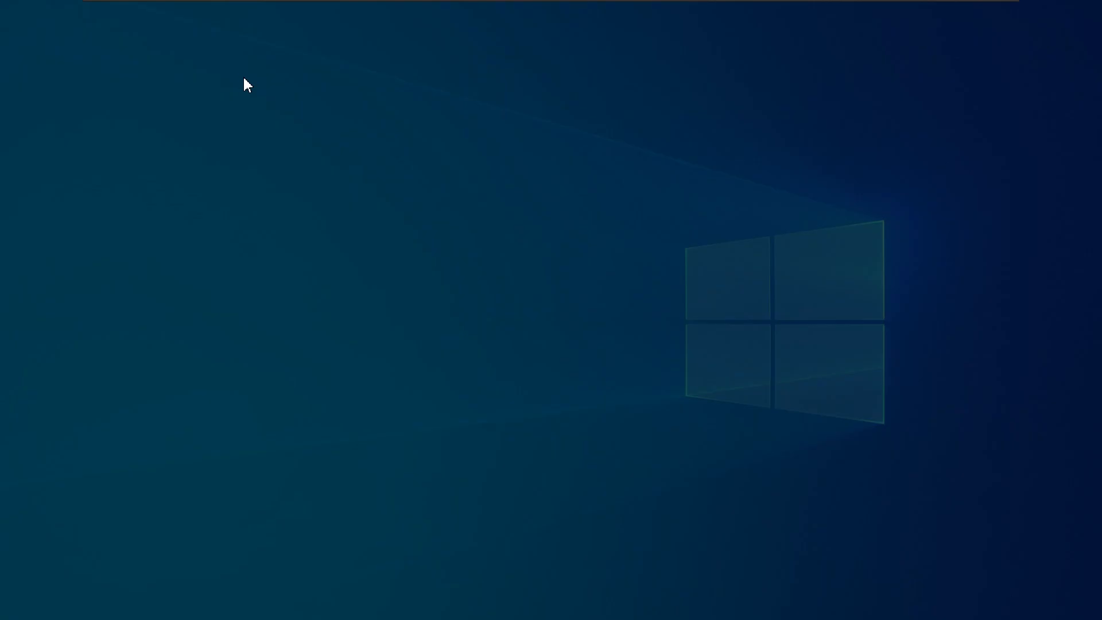
{"action": "left_click", "coordinate": [511, 385]}
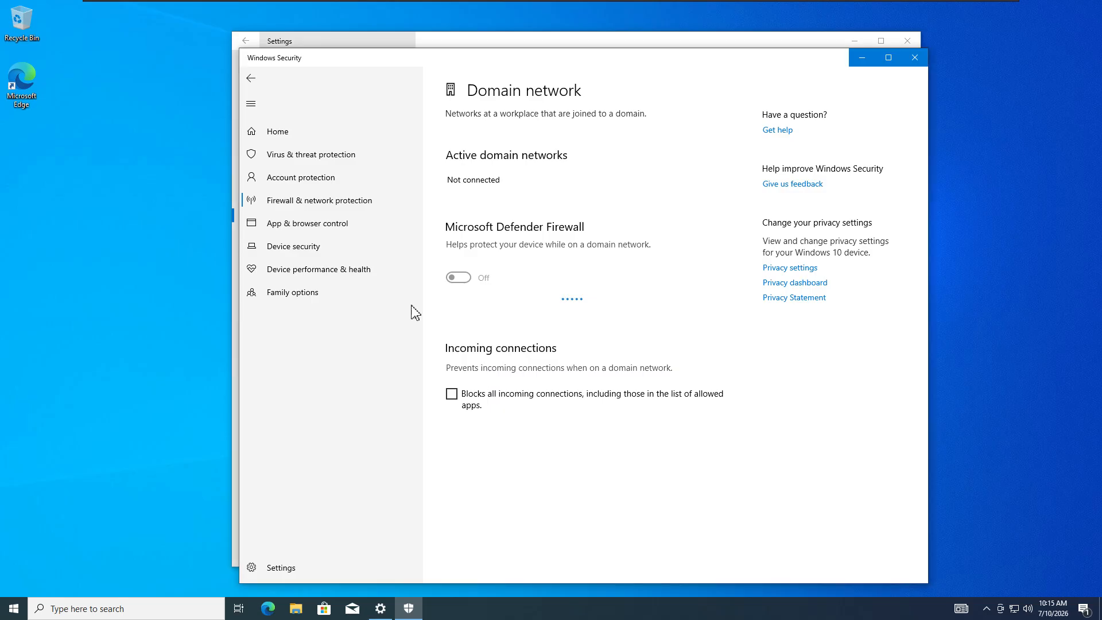
{"action": "left_click", "coordinate": [250, 78]}
- Turn off the private and public network firewalls, approving each permission prompt
{"action": "left_click", "coordinate": [488, 256]}
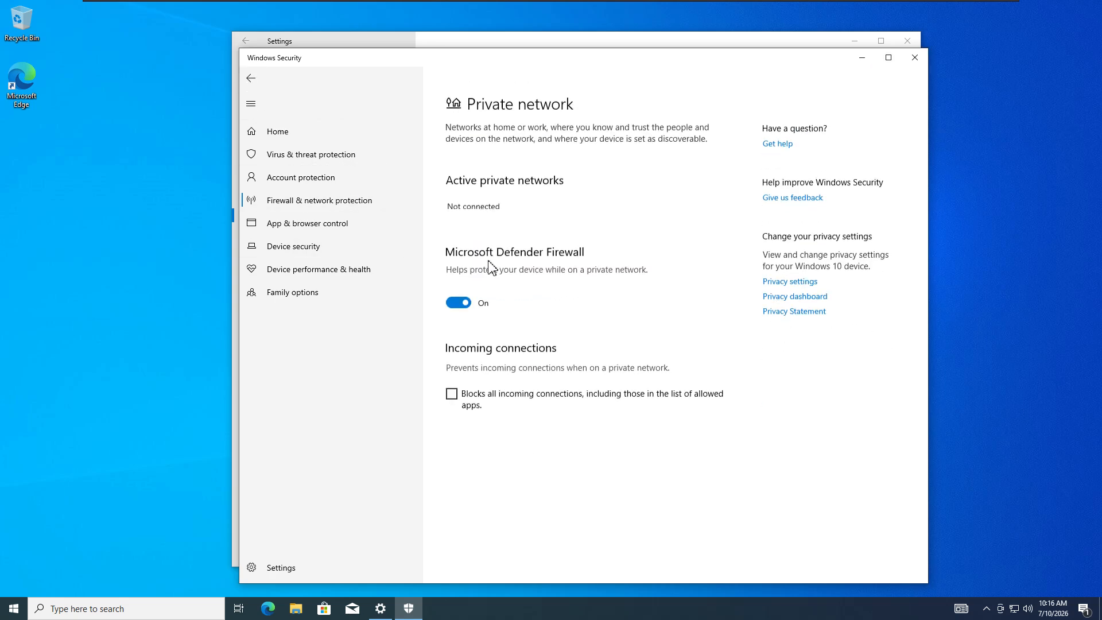
{"action": "left_click", "coordinate": [457, 289]}
{"action": "left_click", "coordinate": [486, 373]}
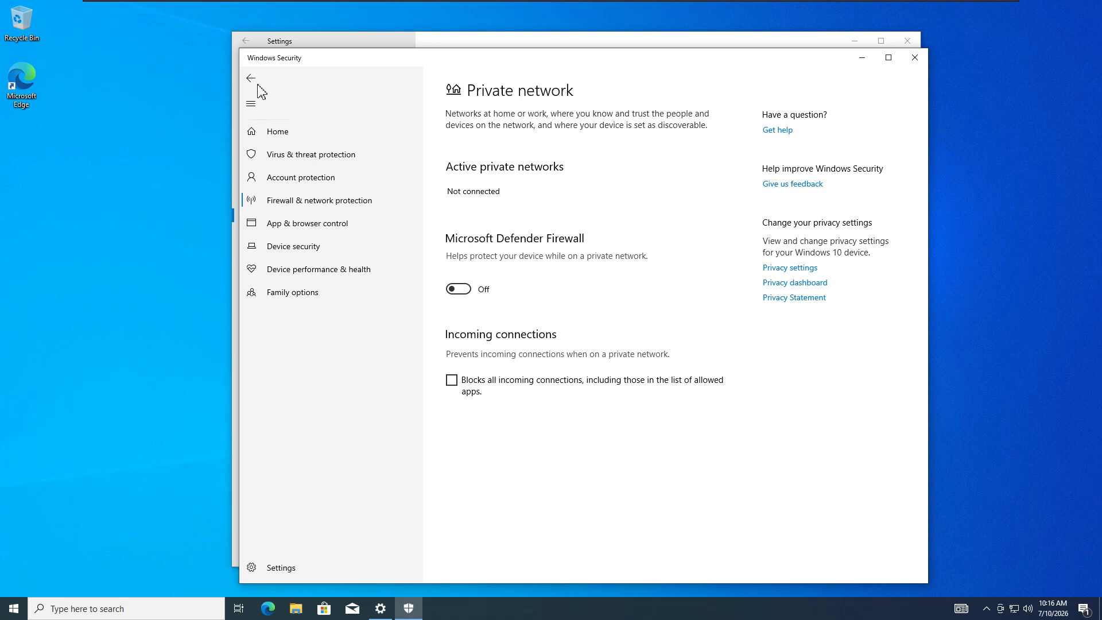
{"action": "left_click", "coordinate": [250, 78]}
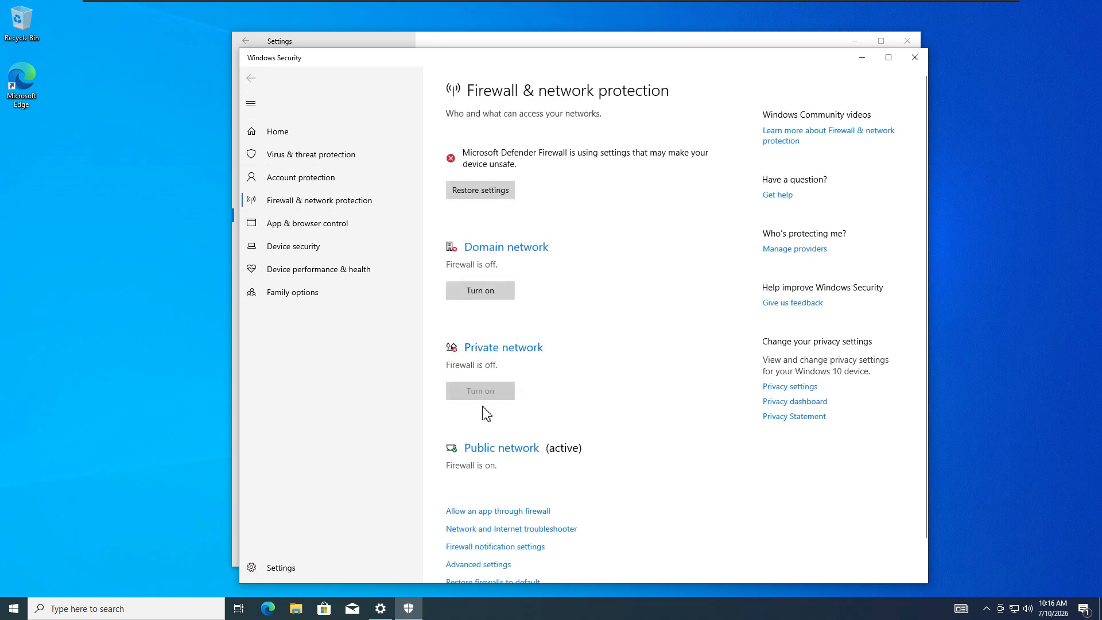
{"action": "left_click", "coordinate": [476, 448]}
{"action": "left_click", "coordinate": [471, 290]}
{"action": "left_click", "coordinate": [493, 378]}
{"action": "left_click", "coordinate": [251, 78]}
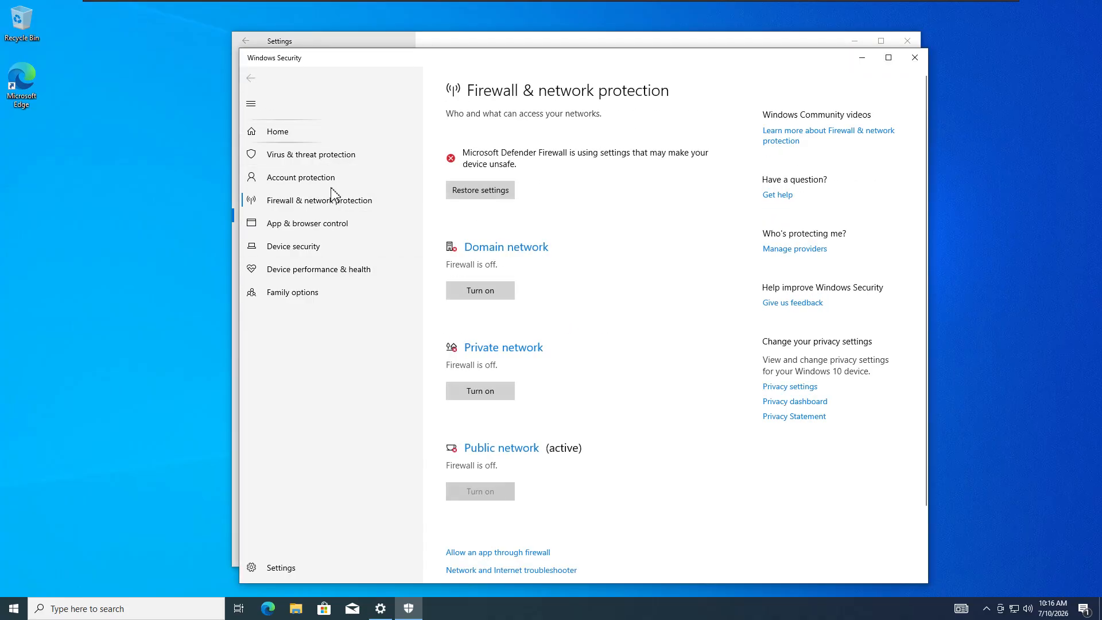
- Review the Virus & threat protection Manage settings toggles, then close Windows Security
{"action": "left_click", "coordinate": [324, 164]}
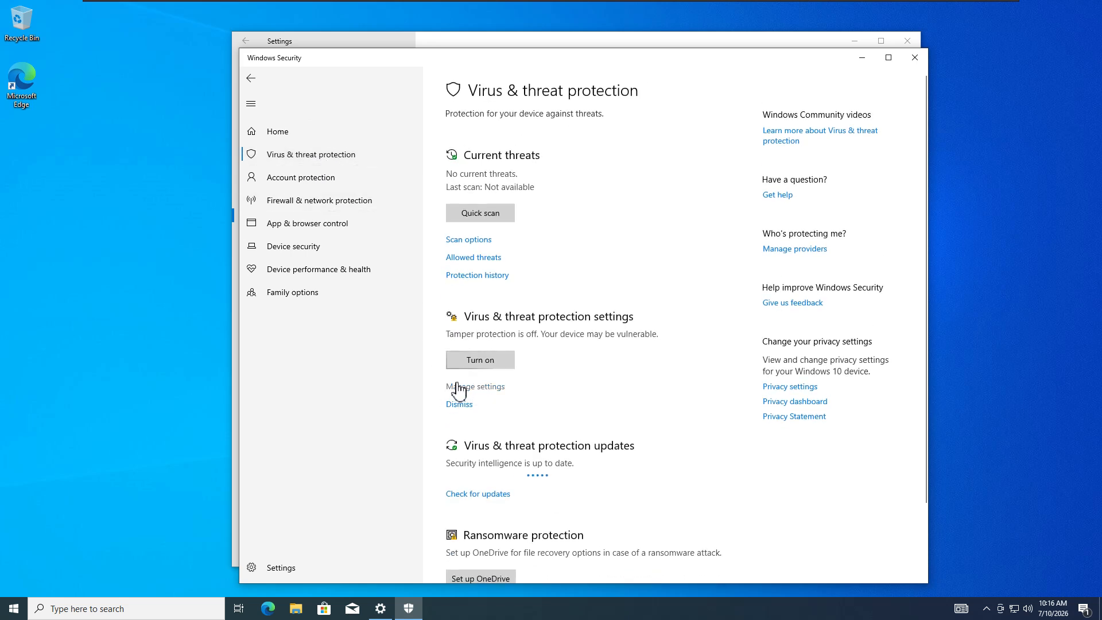
{"action": "left_click", "coordinate": [474, 387]}
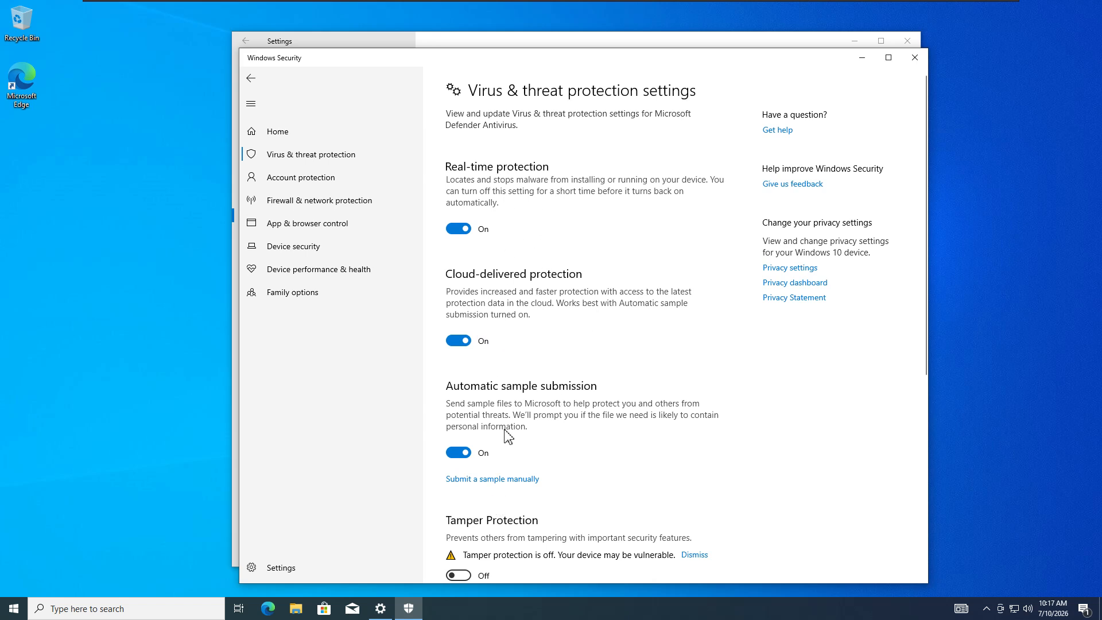
{"action": "left_click", "coordinate": [915, 59]}
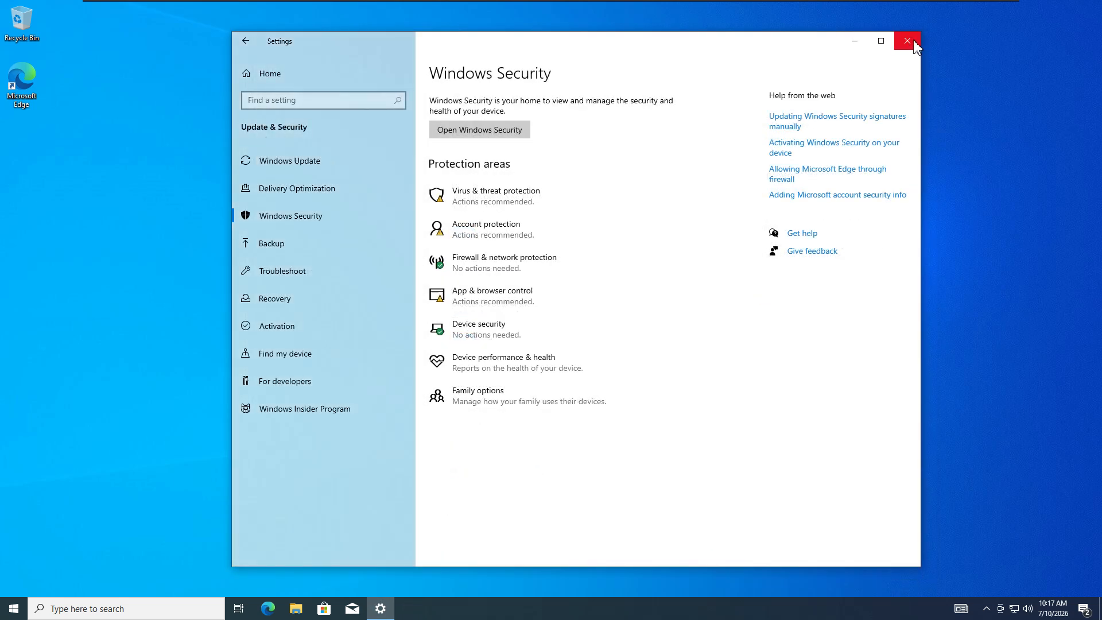
- Close Settings and the firewall warning, then reach Ethernet's Change adapter options via the network icon
{"action": "left_click", "coordinate": [914, 42]}
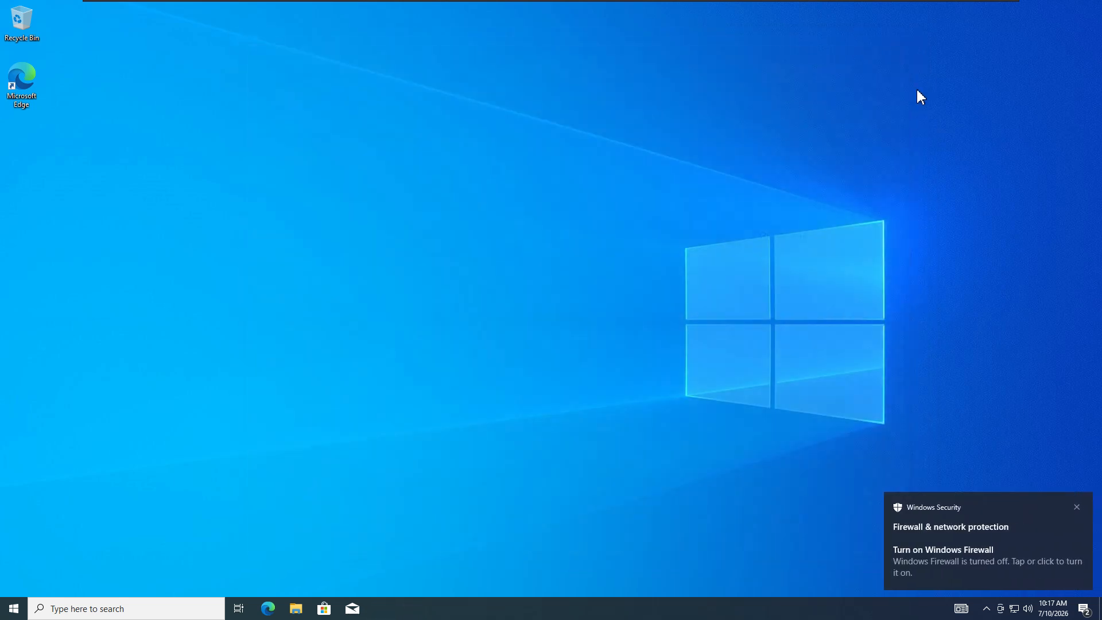
{"action": "left_click", "coordinate": [1077, 508]}
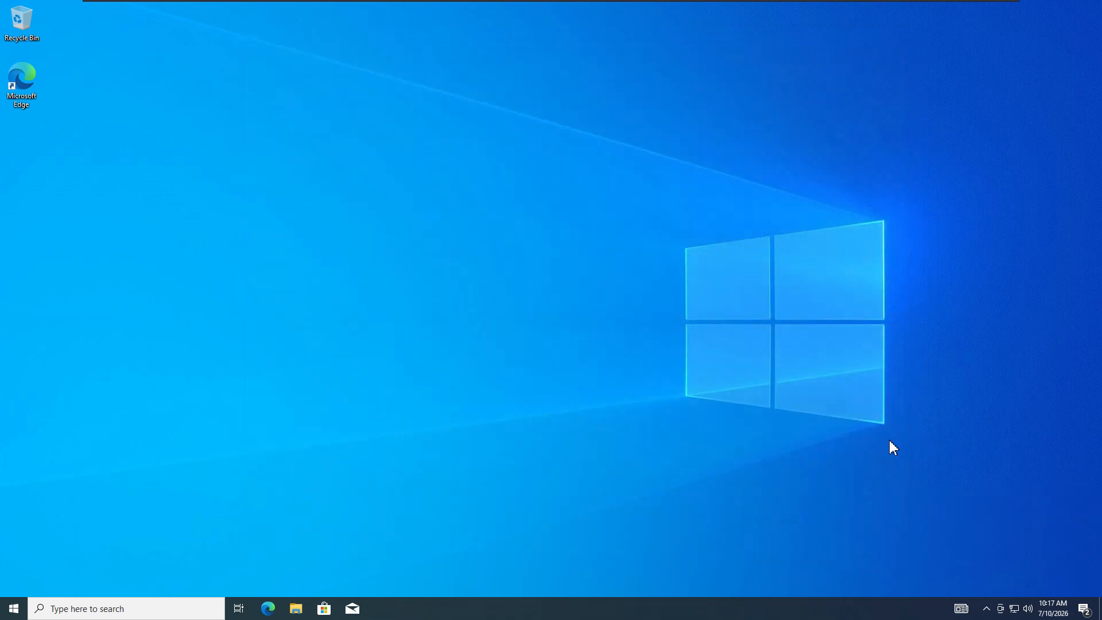
{"action": "left_click", "coordinate": [1015, 610]}
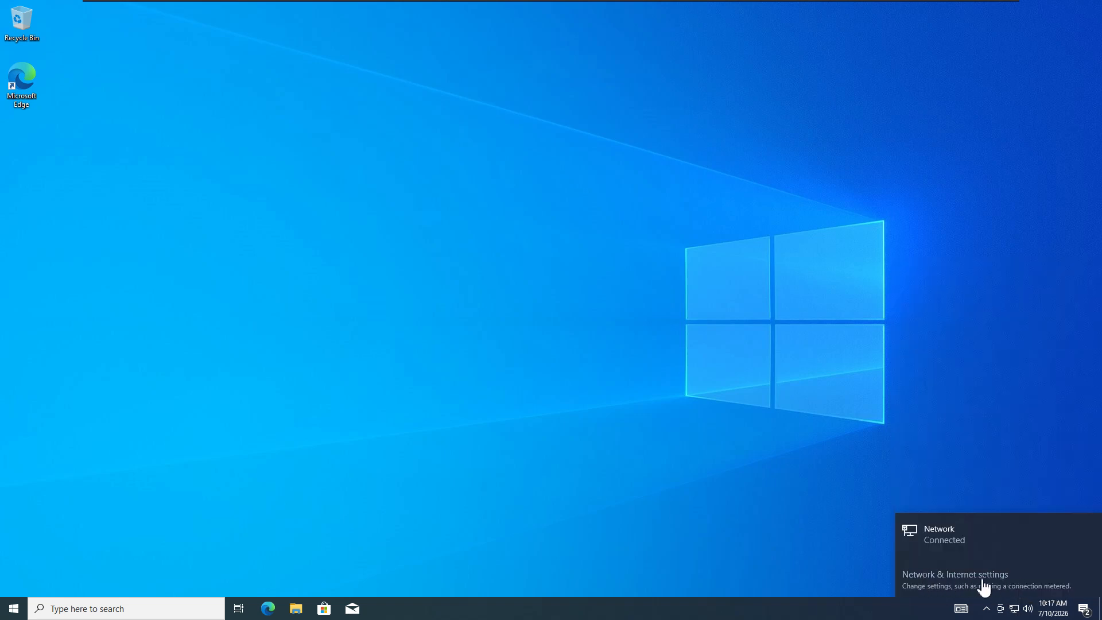
{"action": "left_click", "coordinate": [984, 587]}
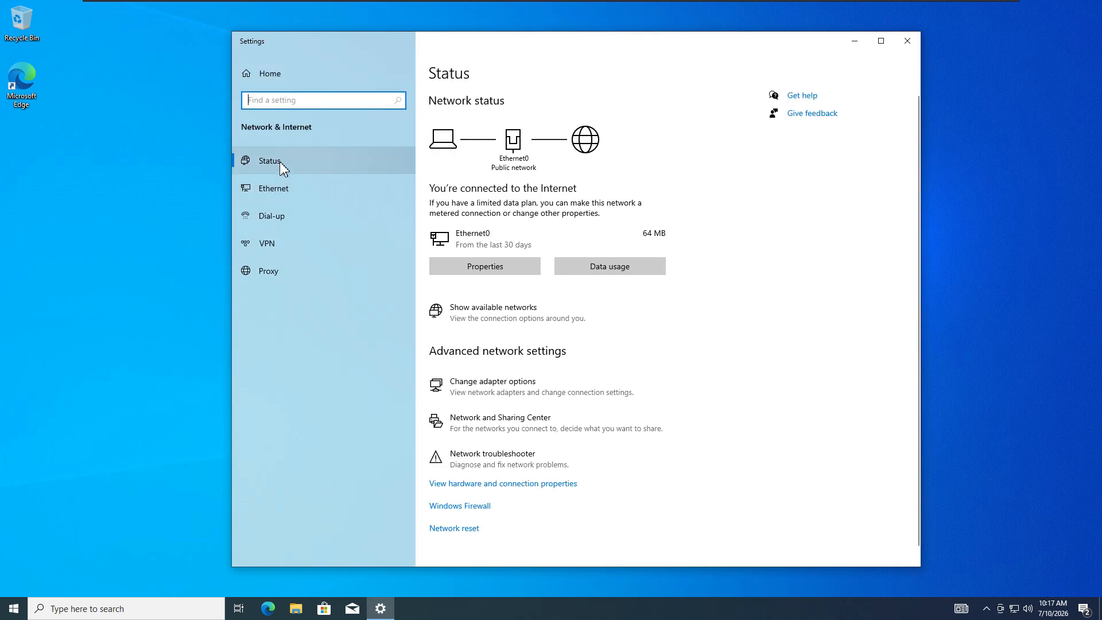
{"action": "left_click", "coordinate": [294, 192]}
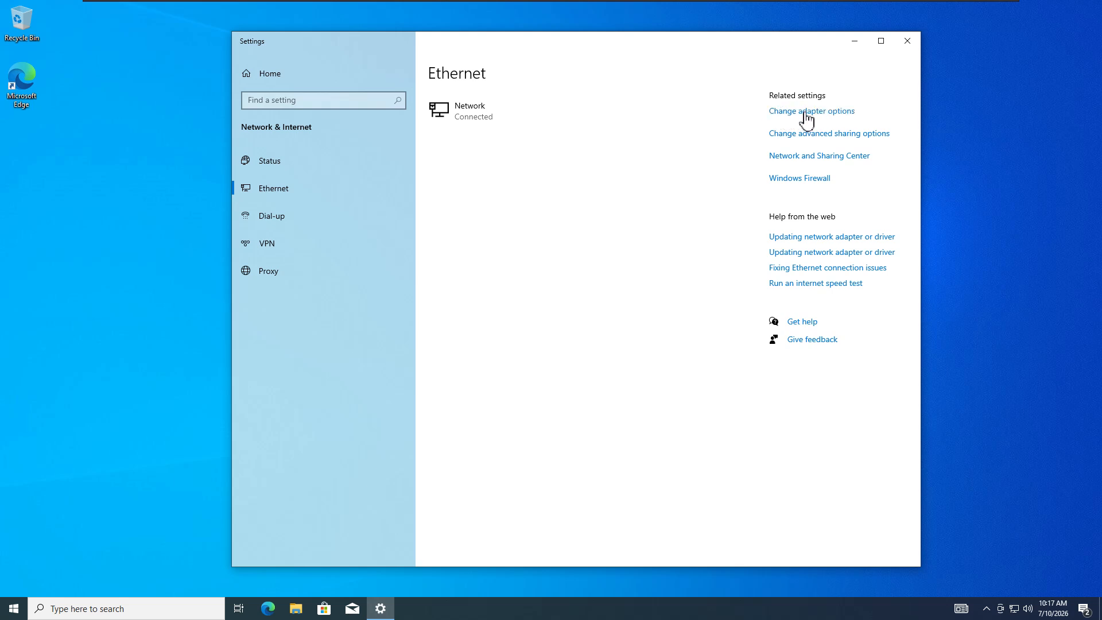
{"action": "left_click", "coordinate": [822, 114]}
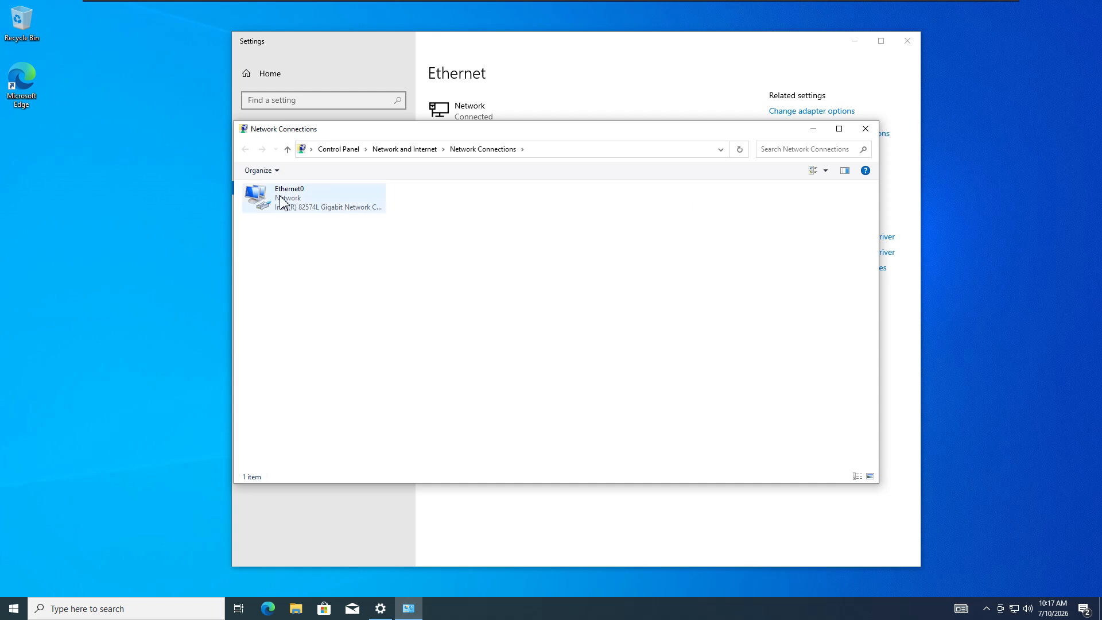
- Open Ethernet0's connection details and check its IPv4 address and IPv4 DNS server
{"action": "left_click", "coordinate": [311, 206]}
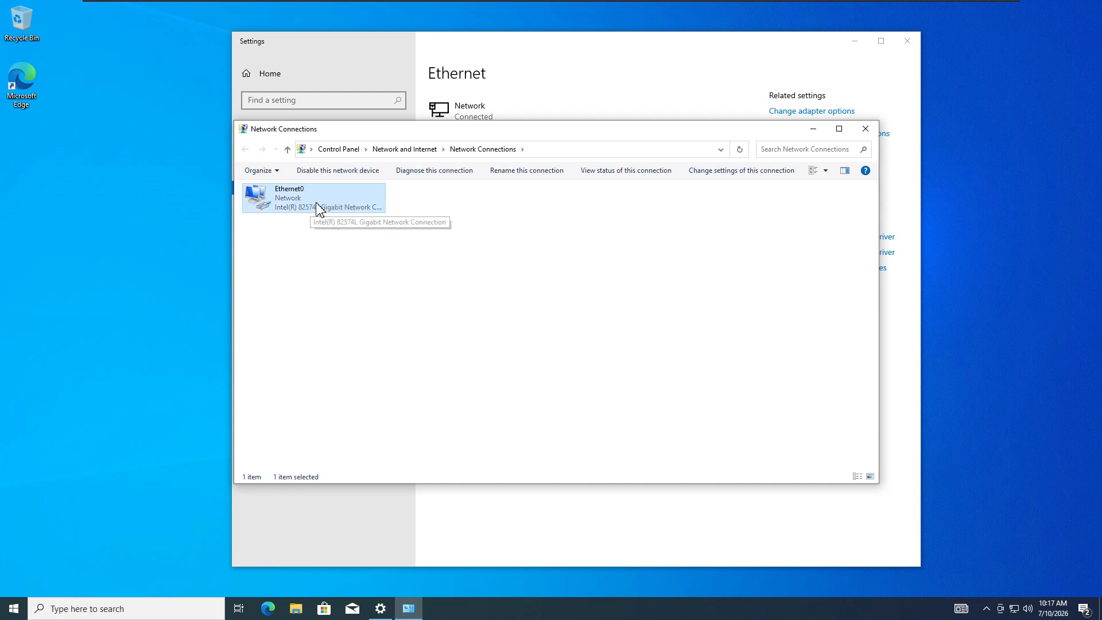
{"action": "double_click", "coordinate": [320, 209]}
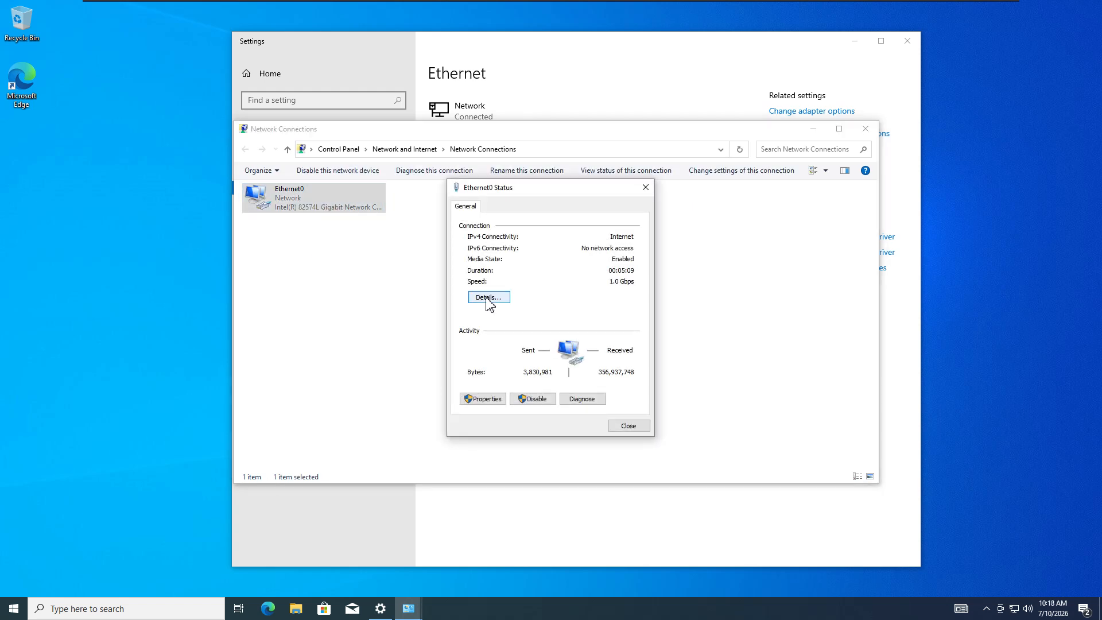
{"action": "left_click", "coordinate": [487, 299]}
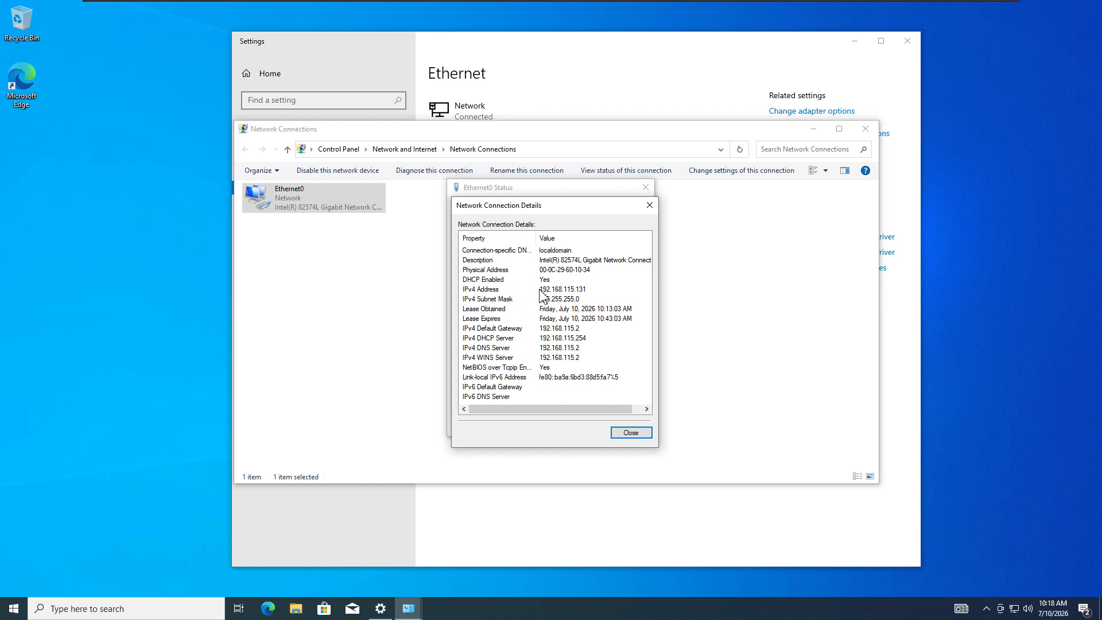
{"action": "left_click", "coordinate": [542, 290]}
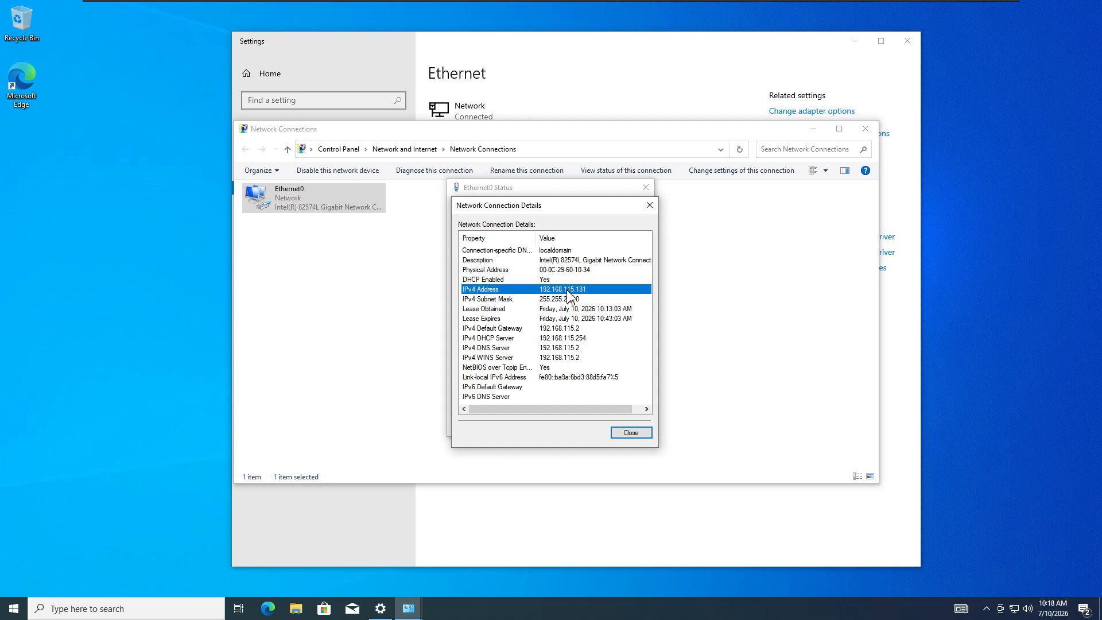
{"action": "left_click", "coordinate": [497, 347]}
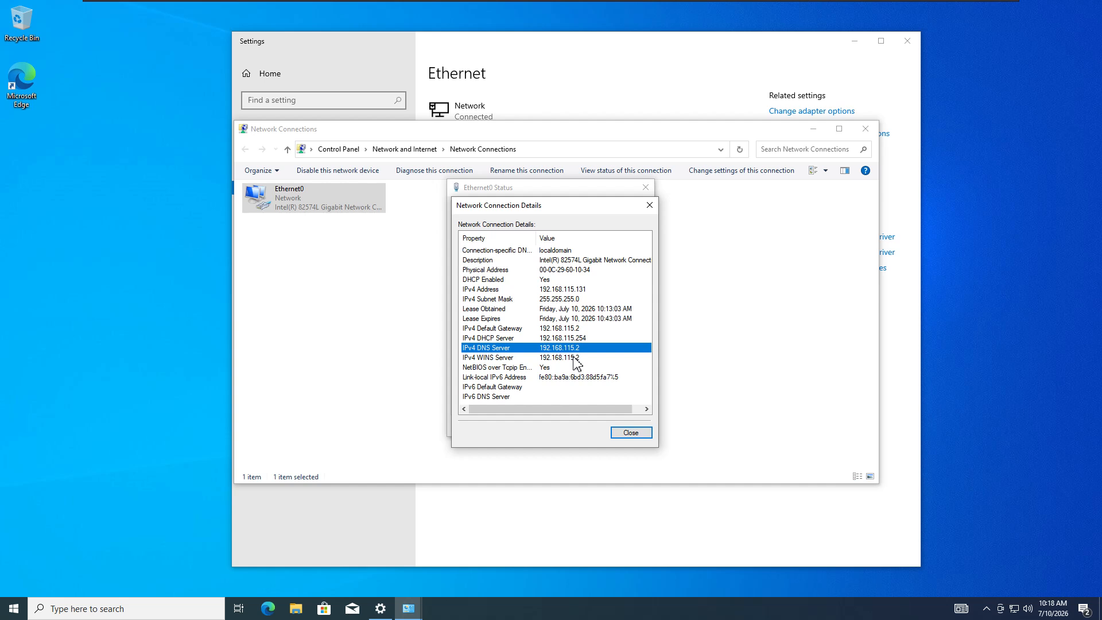
- Close the connection details and open Ethernet0's adapter properties
{"action": "mouse_move", "coordinate": [864, 8]}
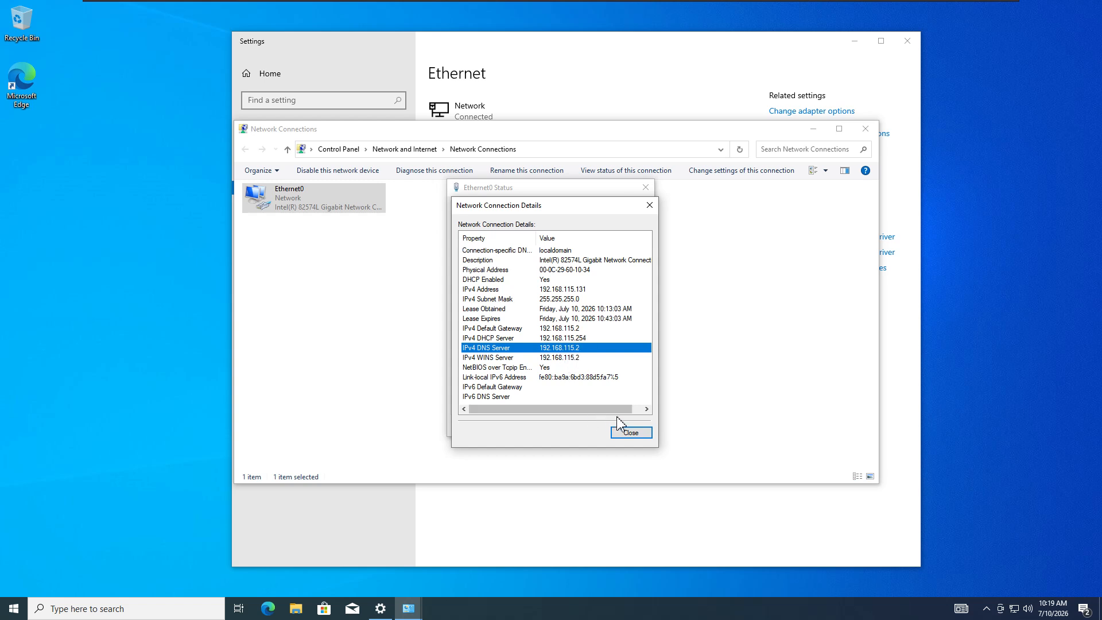
{"action": "left_click", "coordinate": [635, 434]}
{"action": "left_click", "coordinate": [484, 399]}
- Set Ethernet0's IPv4 to use a manually entered preferred DNS server and save the adapter properties
{"action": "double_click", "coordinate": [578, 319]}
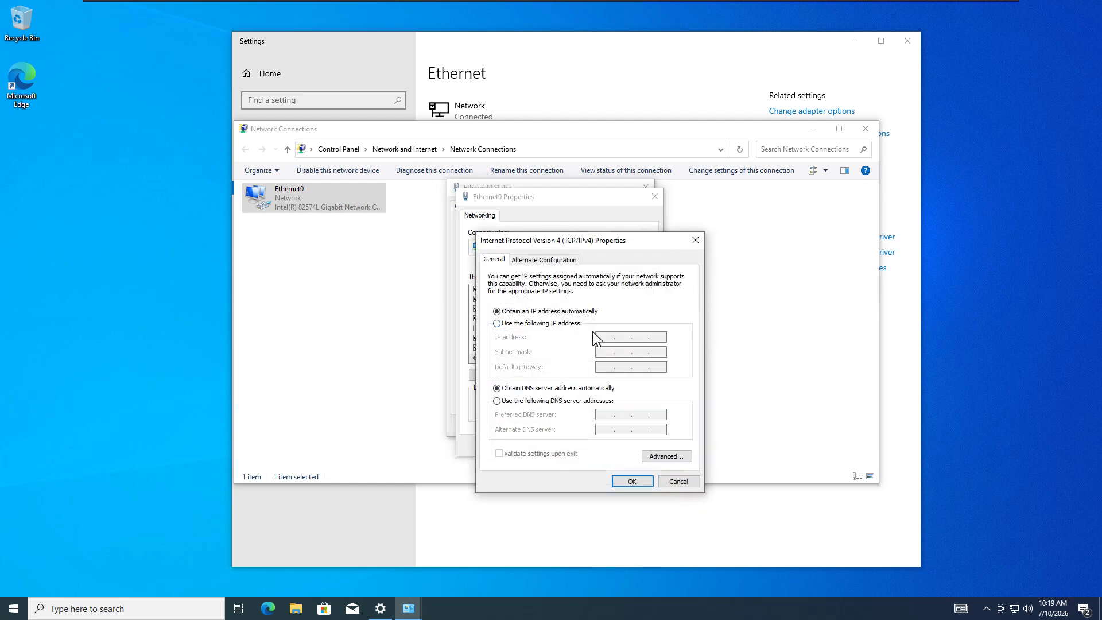
{"action": "left_click", "coordinate": [504, 401]}
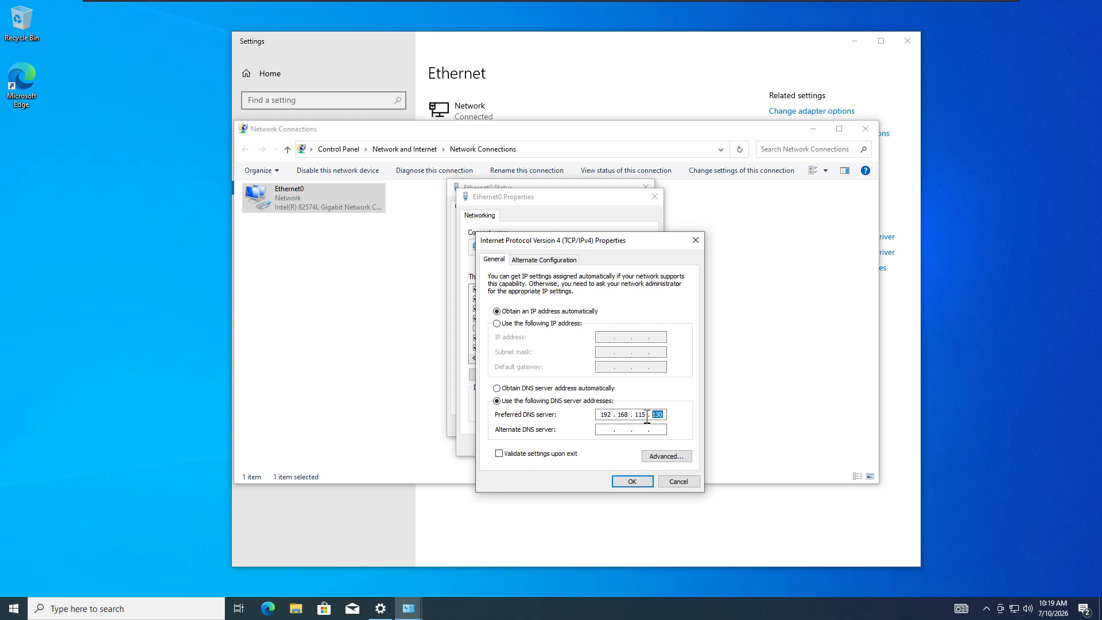
{"action": "left_click", "coordinate": [650, 485]}
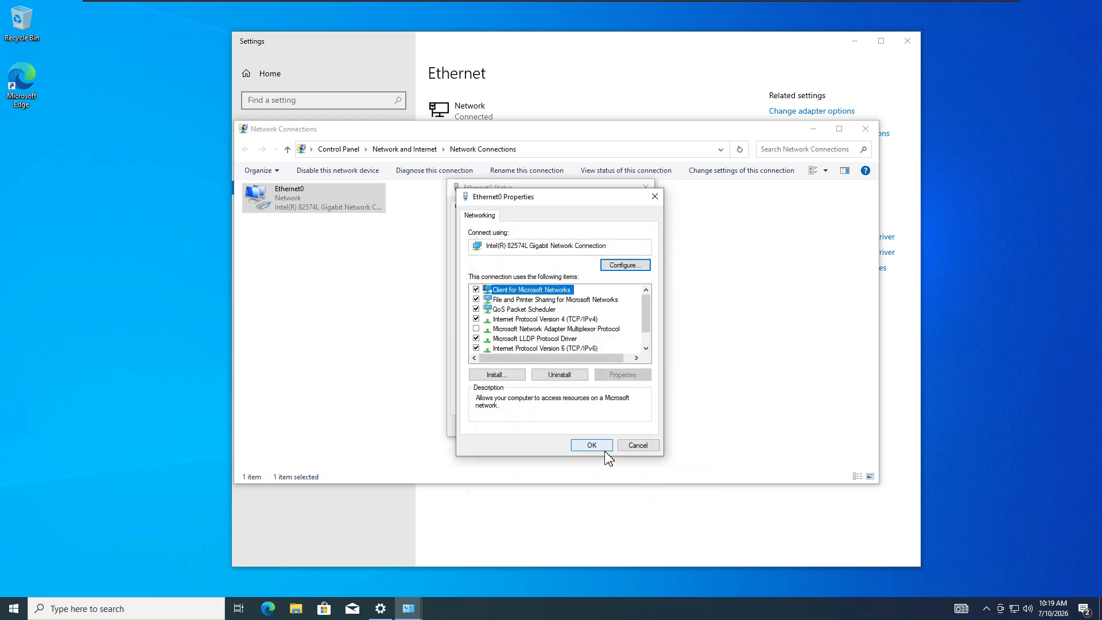
{"action": "left_click", "coordinate": [605, 450]}
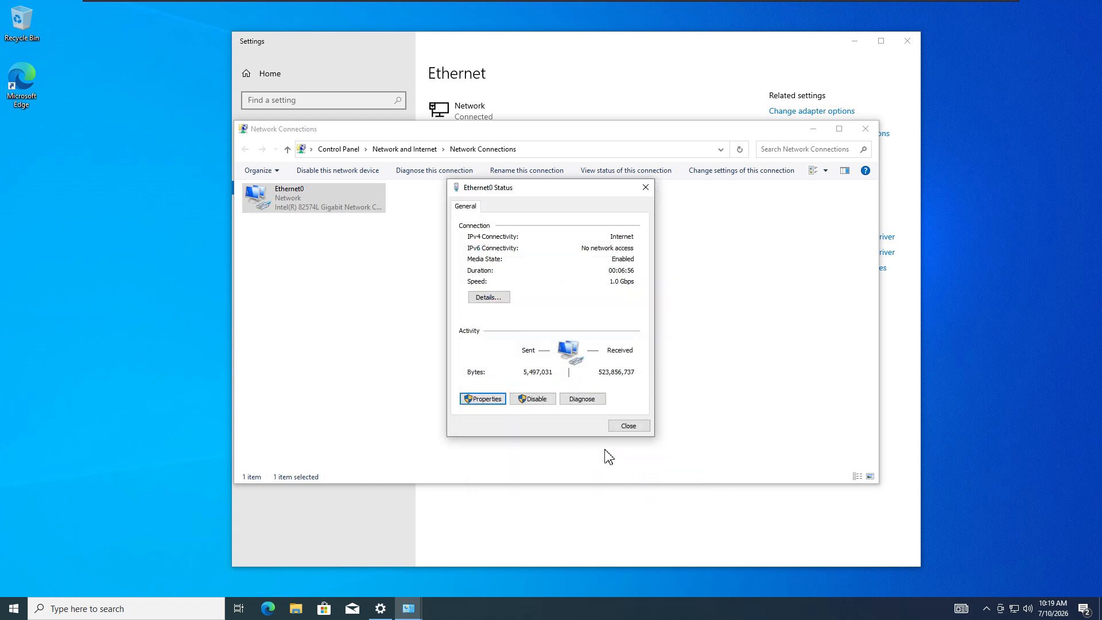
- Close the Ethernet0 status, Network Connections and Settings windows, then restart Windows
{"action": "left_click", "coordinate": [628, 428]}
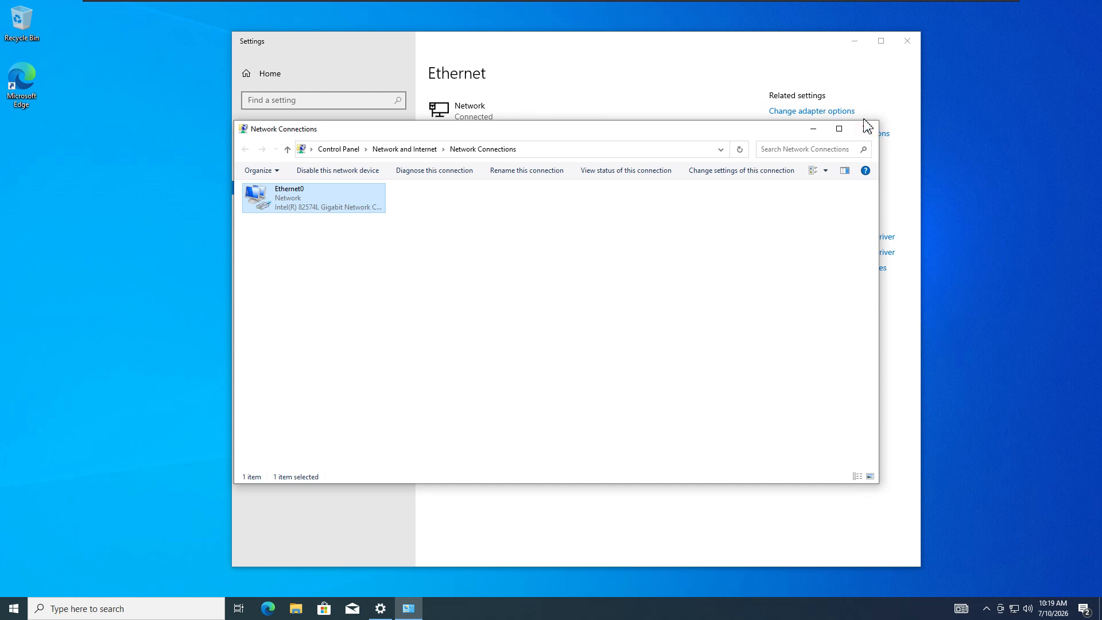
{"action": "left_click", "coordinate": [865, 128]}
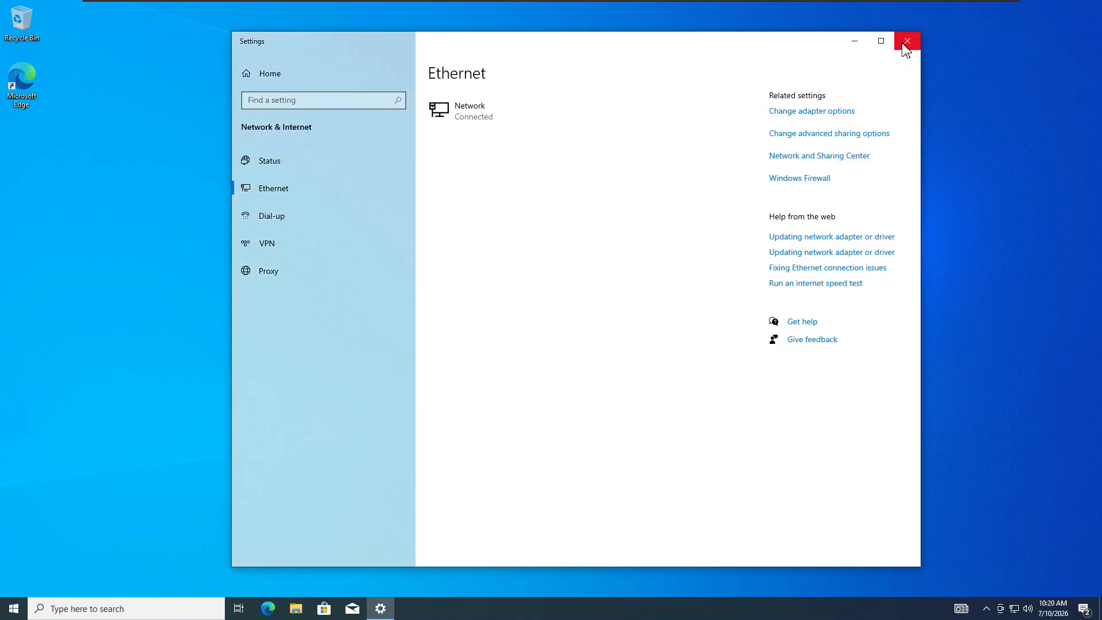
{"action": "left_click", "coordinate": [905, 43]}
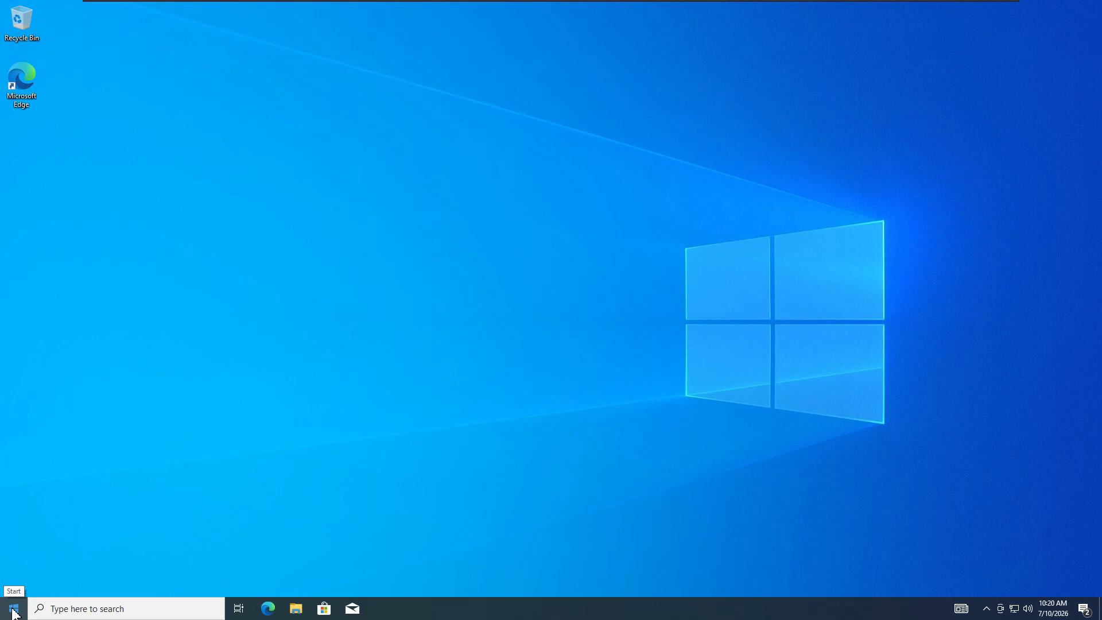
{"action": "left_click", "coordinate": [14, 612]}
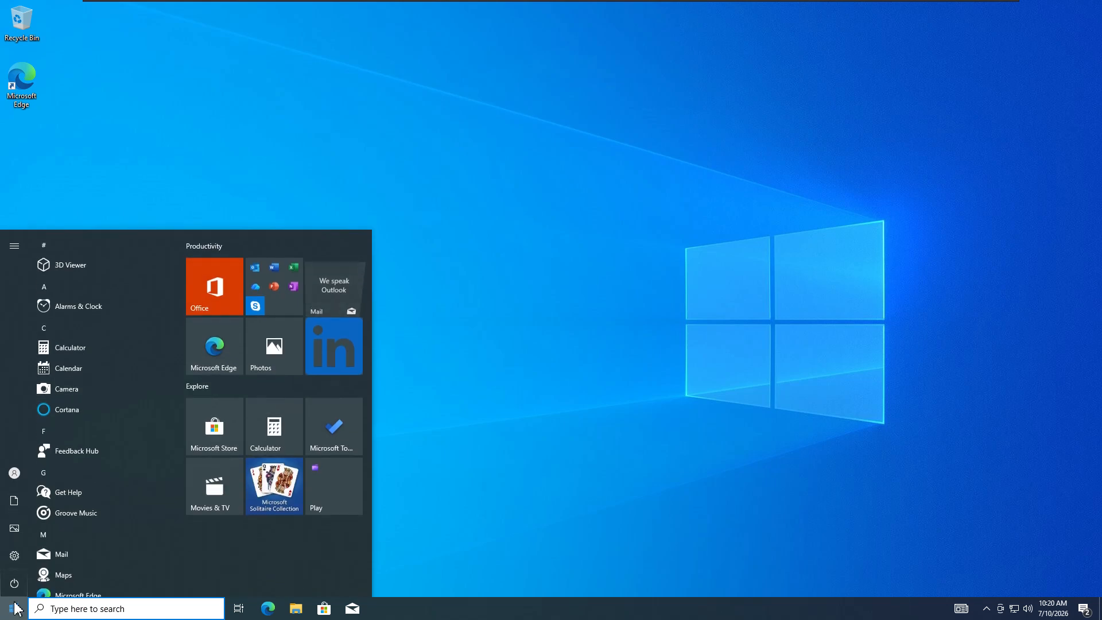
{"action": "left_click", "coordinate": [16, 586]}
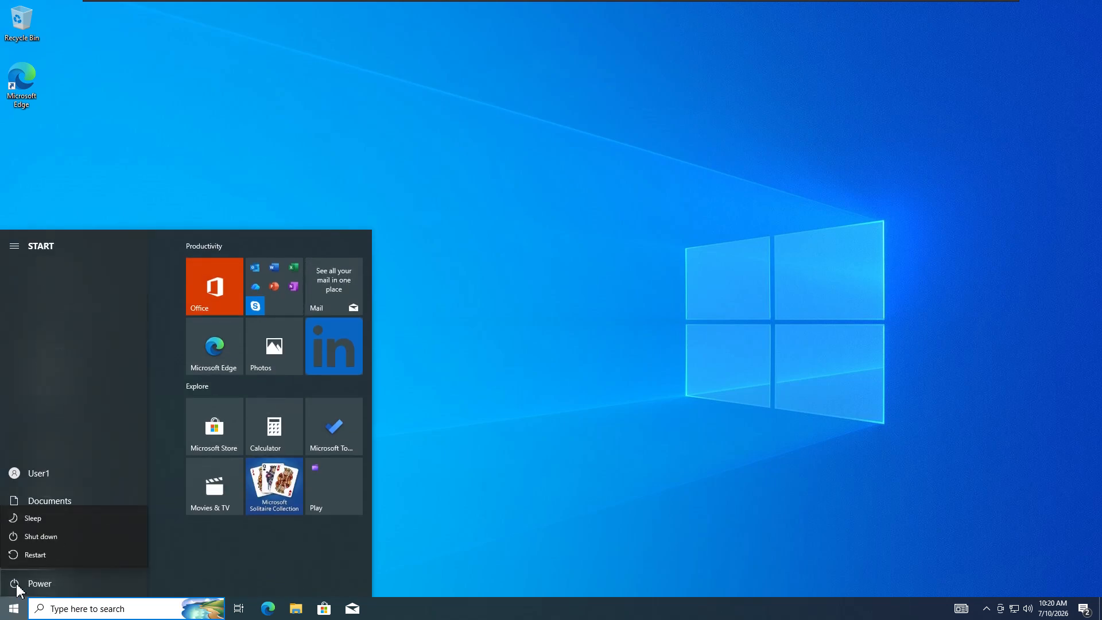
{"action": "left_click", "coordinate": [34, 555]}
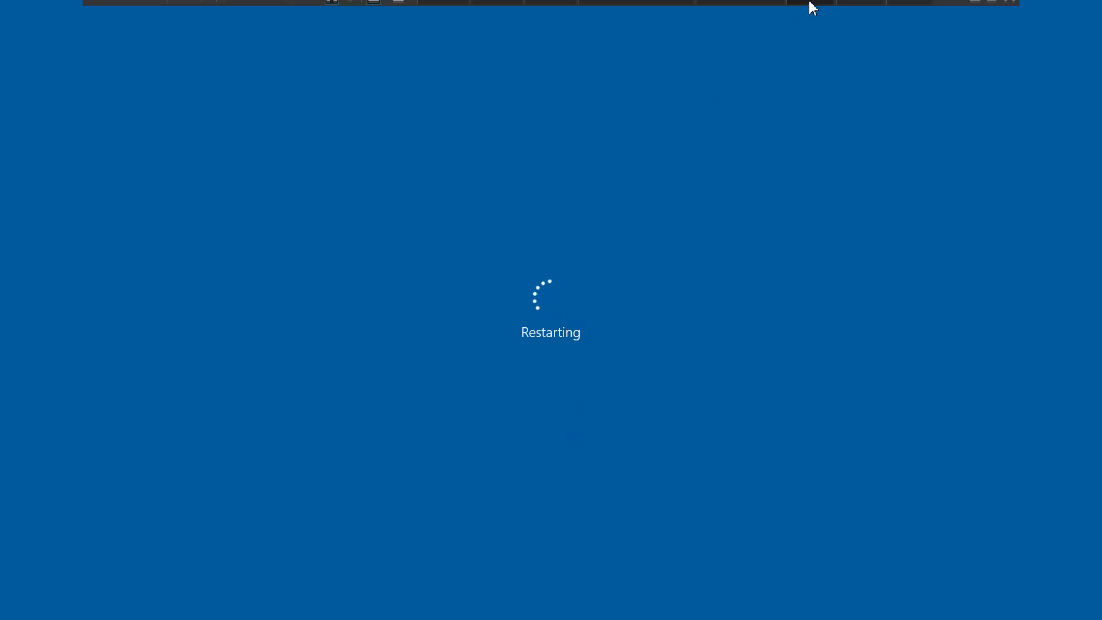
- Launch Active Directory Users and Computers from DC01's Tools menu, then return to the Test1 VM
{"action": "mouse_move", "coordinate": [809, 6]}
{"action": "left_click", "coordinate": [906, 8]}
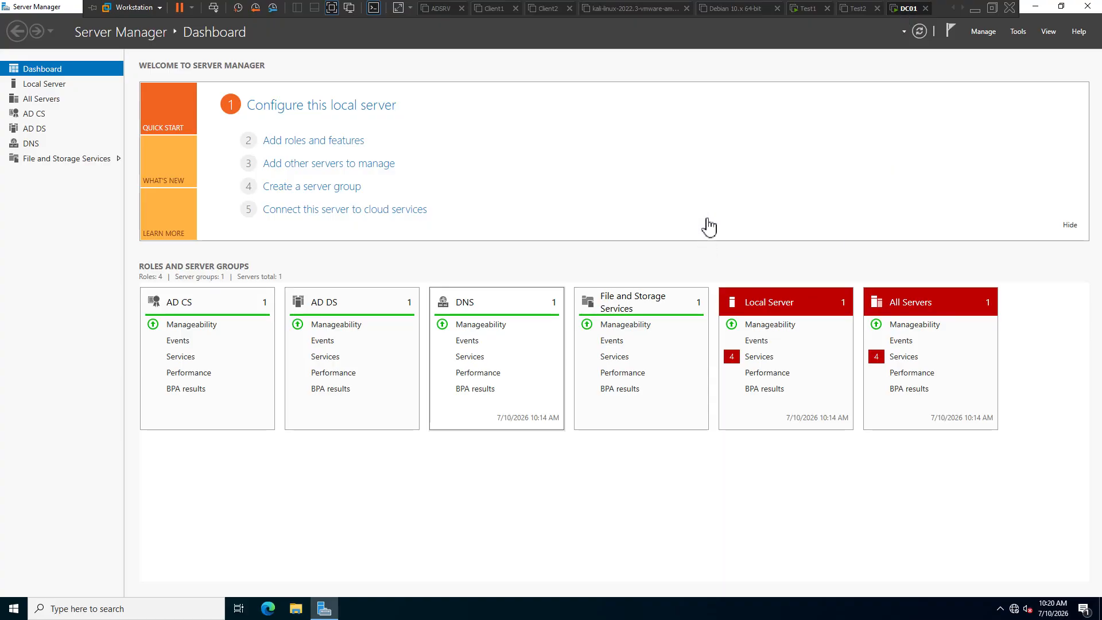
{"action": "left_click", "coordinate": [1017, 31]}
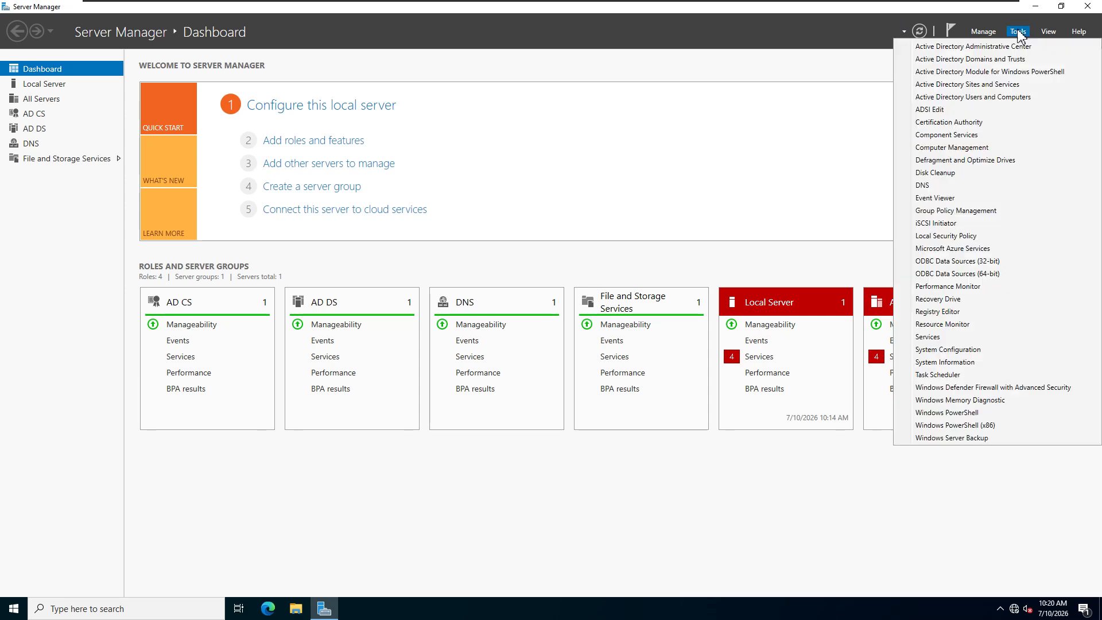
{"action": "left_click", "coordinate": [980, 100]}
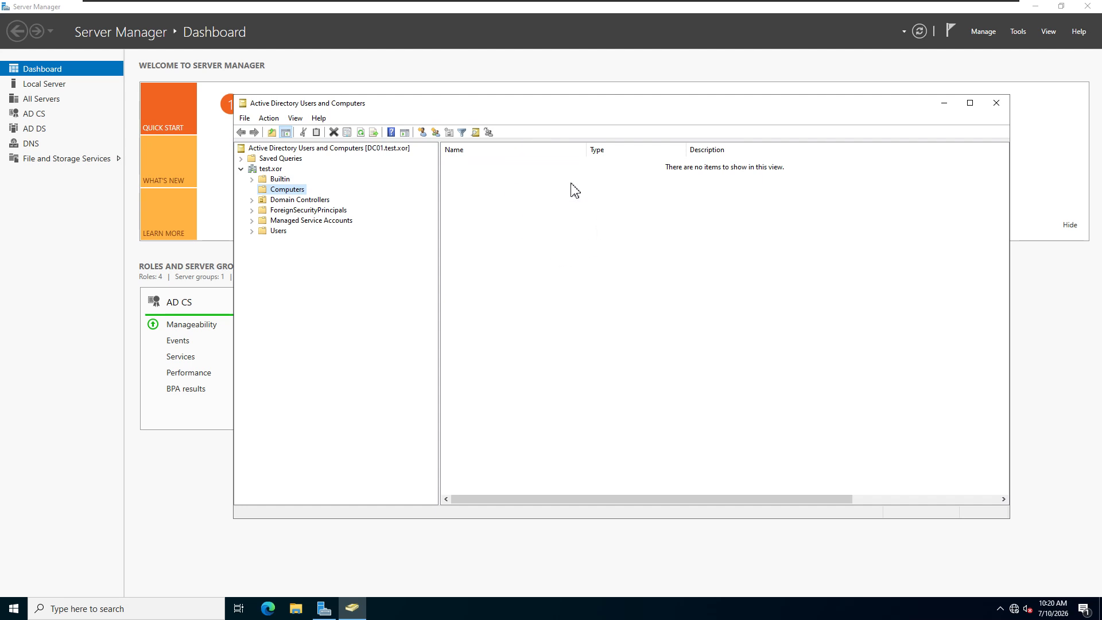
{"action": "mouse_move", "coordinate": [952, 5]}
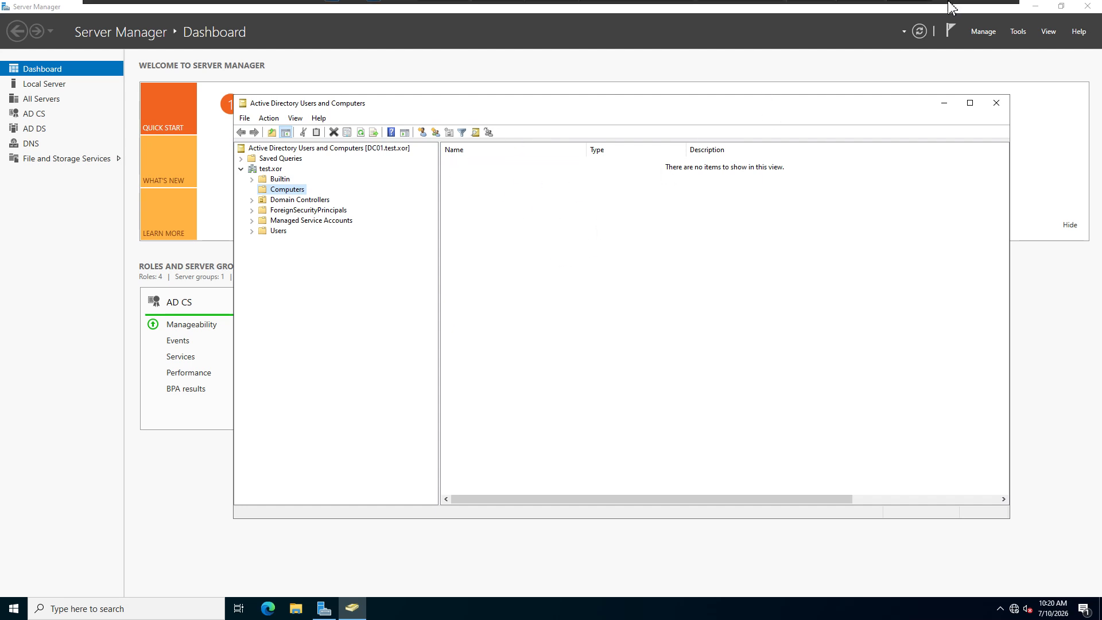
{"action": "left_click", "coordinate": [798, 9]}
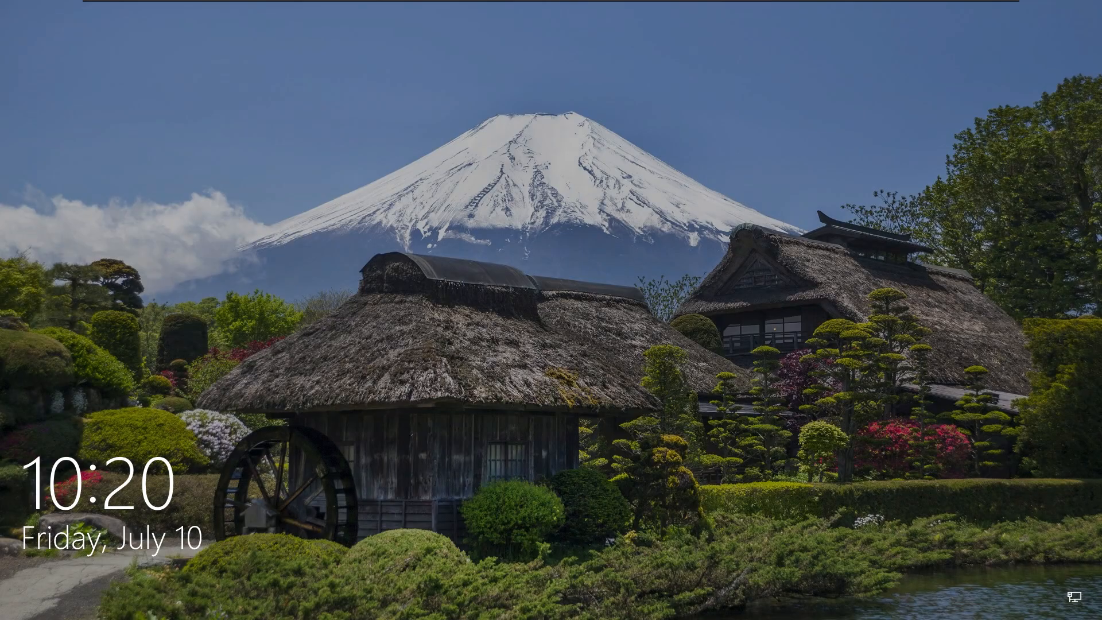
- Sign in to the Test1 guest with the account password
{"action": "key", "text": "Return"}
{"action": "type", "text": "•"}
{"action": "type", "text": "••••"}
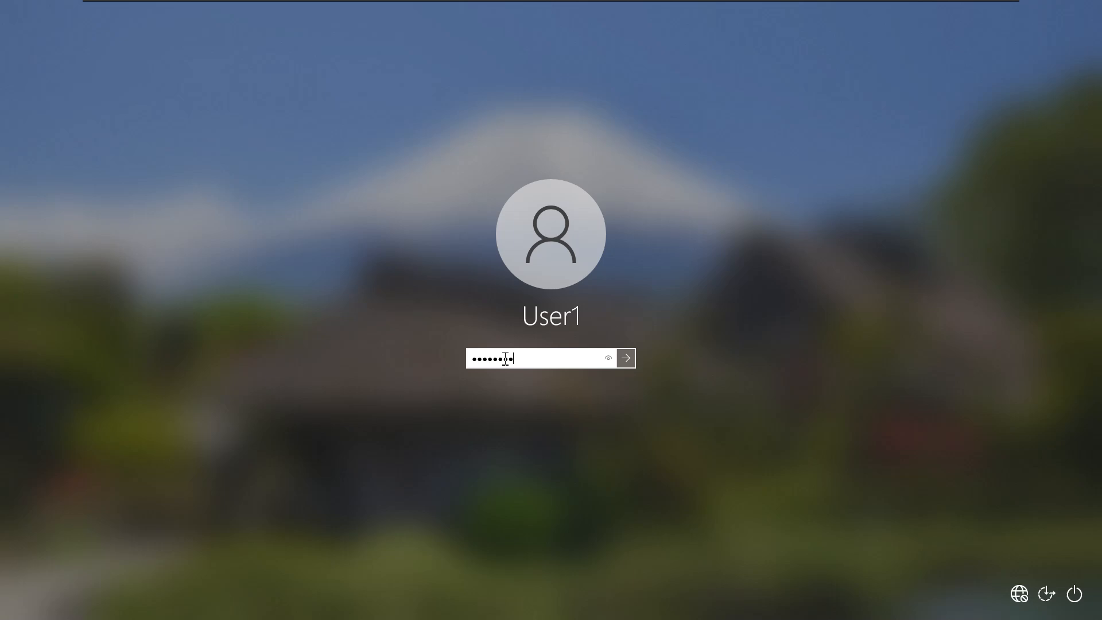
{"action": "key", "text": "Return"}
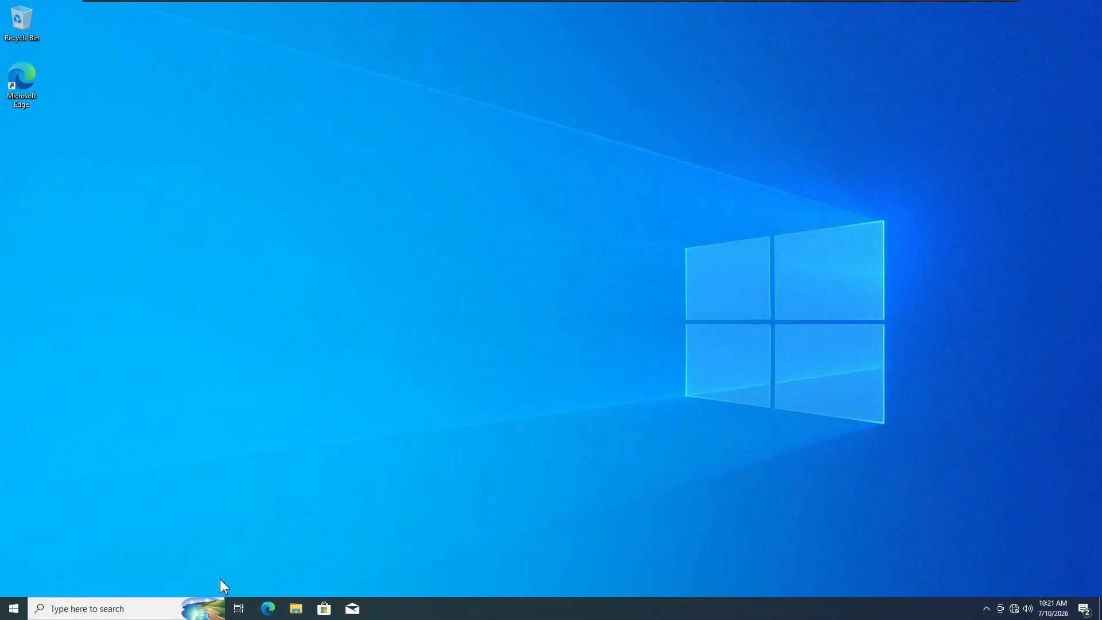
- Search 'domain' to reach Access work or school settings and start Connect
{"action": "left_click", "coordinate": [86, 610]}
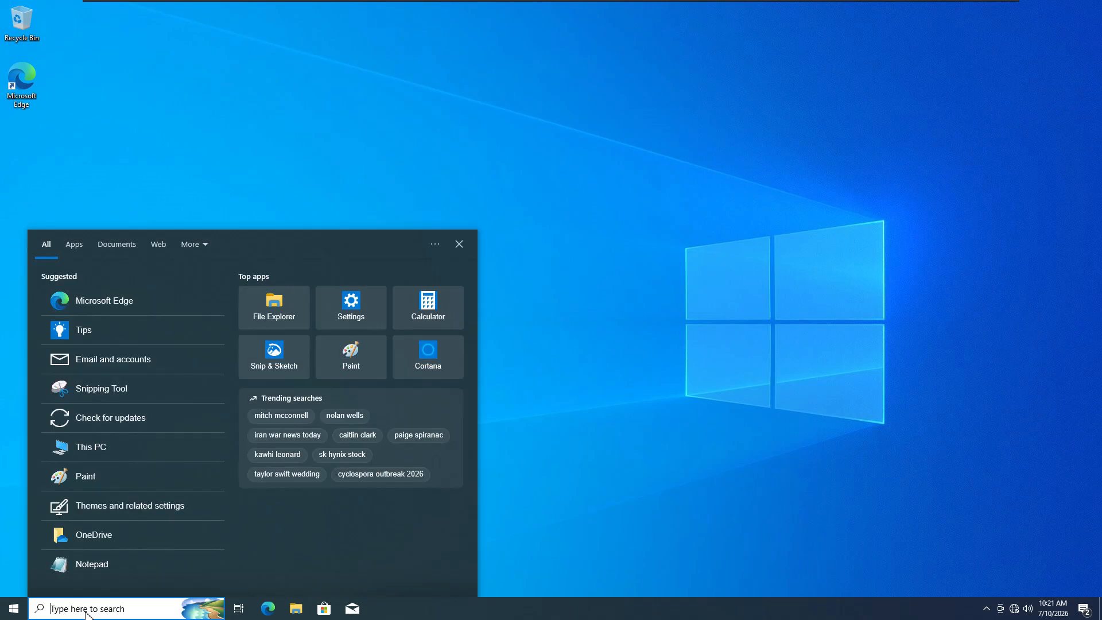
{"action": "type", "text": "domain"}
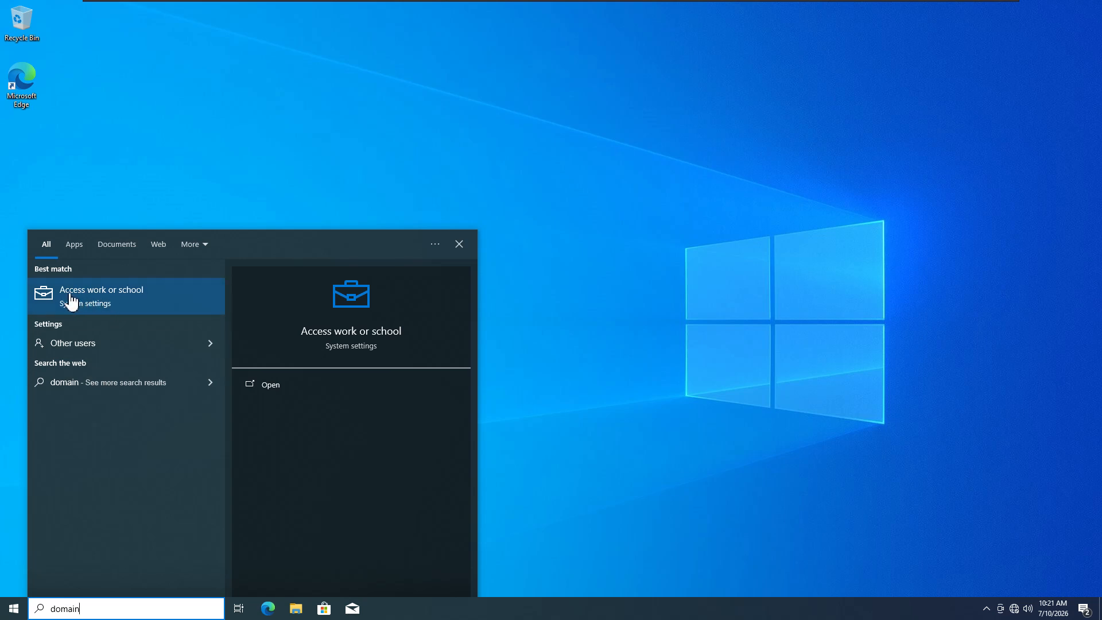
{"action": "left_click", "coordinate": [116, 299]}
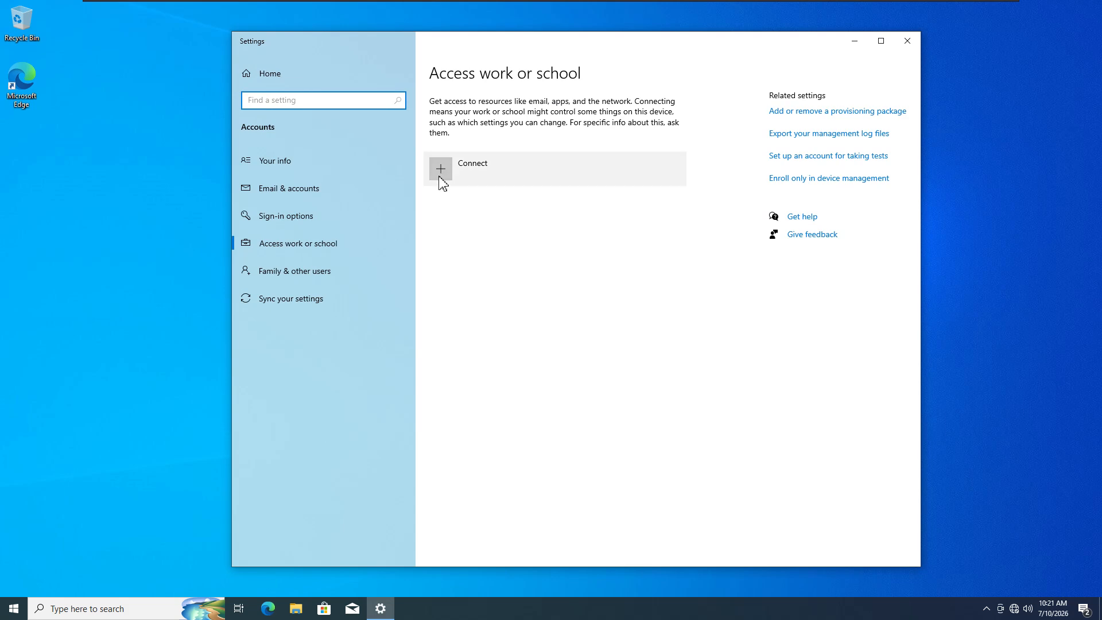
{"action": "left_click", "coordinate": [440, 172]}
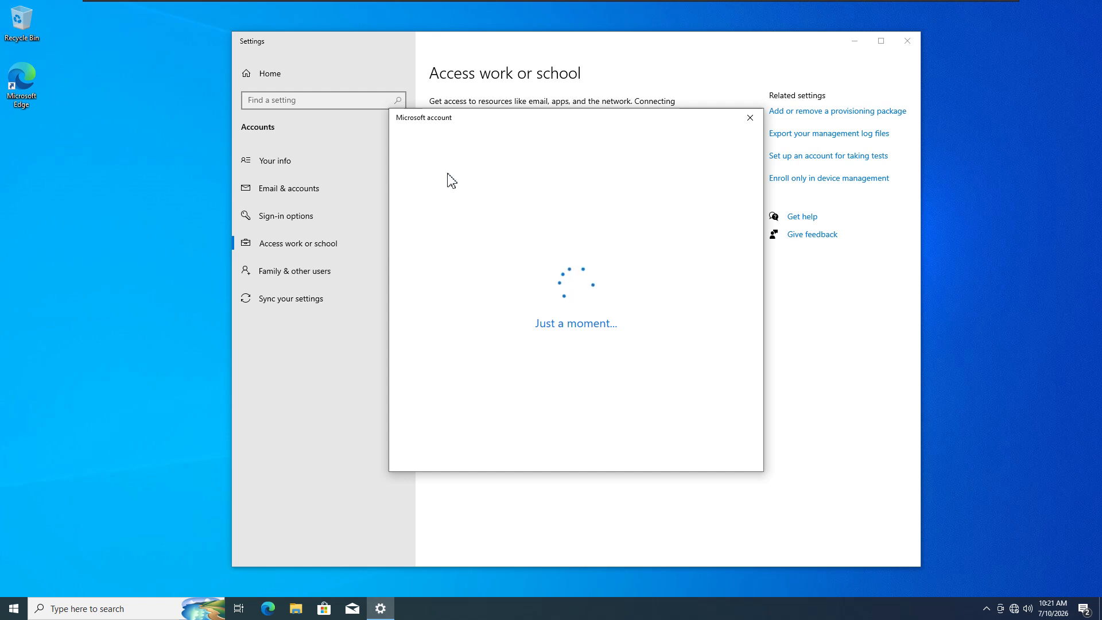
{"action": "mouse_move", "coordinate": [567, 115]}
{"action": "left_mouse_down"}
{"action": "mouse_move", "coordinate": [656, 131]}
{"action": "mouse_move", "coordinate": [576, 122]}
{"action": "left_mouse_up"}
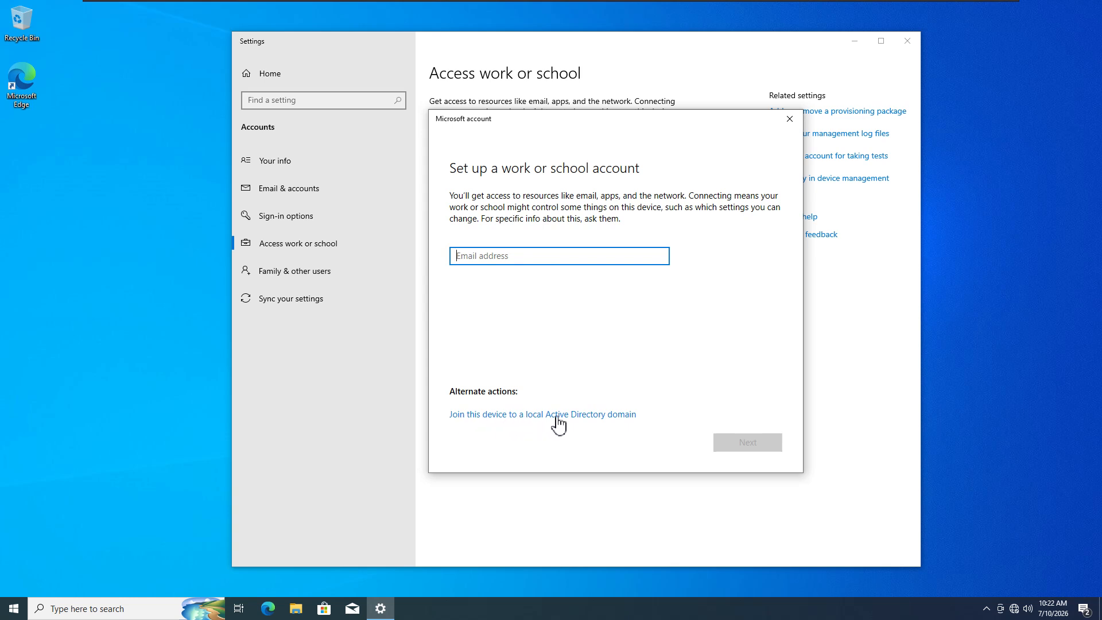
- Choose to join a local Active Directory domain and enter test.xor
{"action": "left_click", "coordinate": [591, 420]}
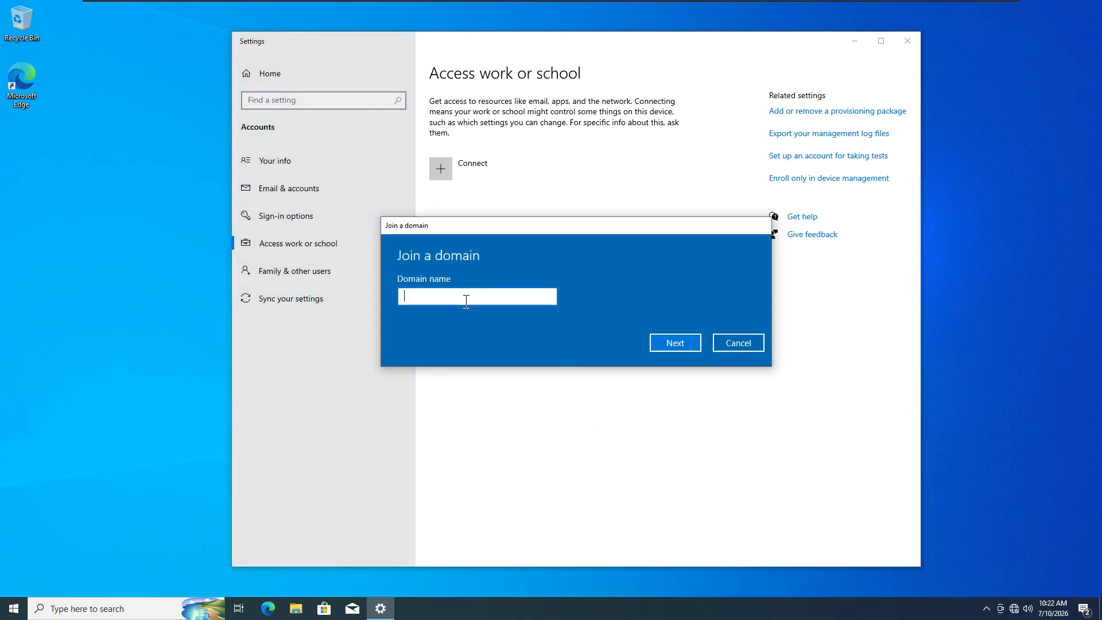
{"action": "type", "text": "test.xor"}
{"action": "left_click", "coordinate": [675, 343]}
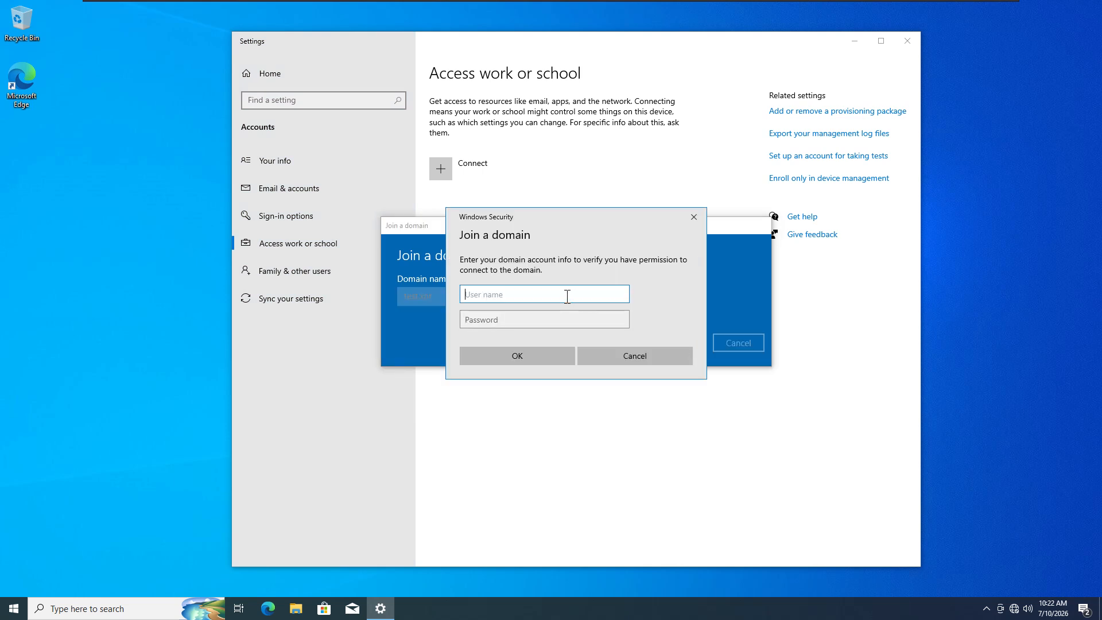
- Provide the domain administrator user name and password to authorize the join
{"action": "type", "text": "administrator"}
{"action": "left_click", "coordinate": [537, 321]}
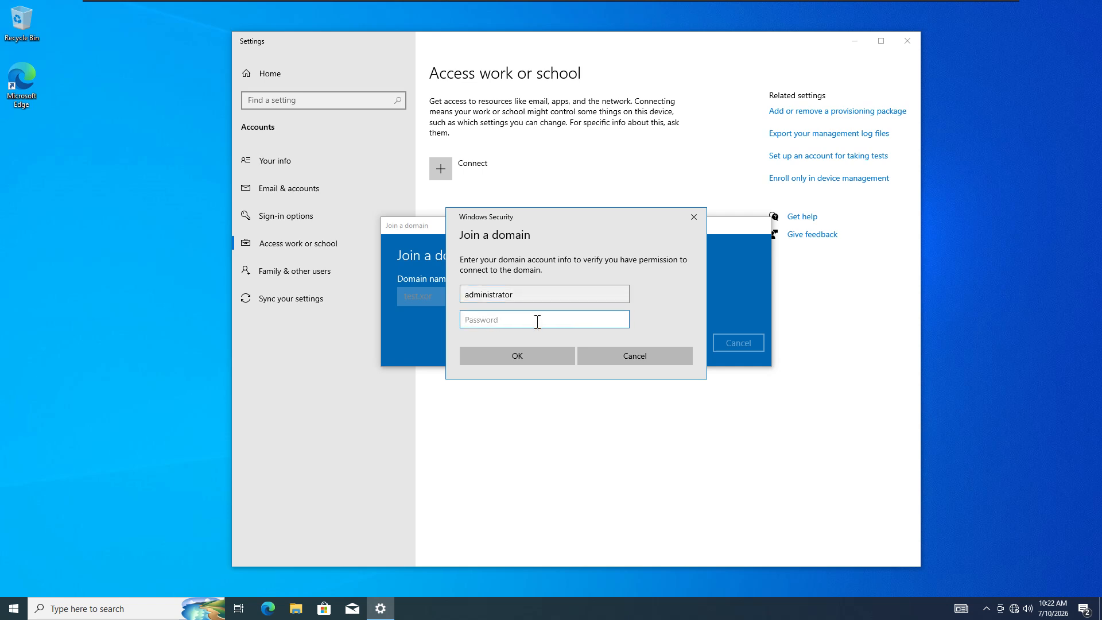
{"action": "key", "text": "Caps_Lock"}
{"action": "type", "text": "•••••"}
{"action": "left_click", "coordinate": [621, 321]}
{"action": "double_click", "coordinate": [464, 297]}
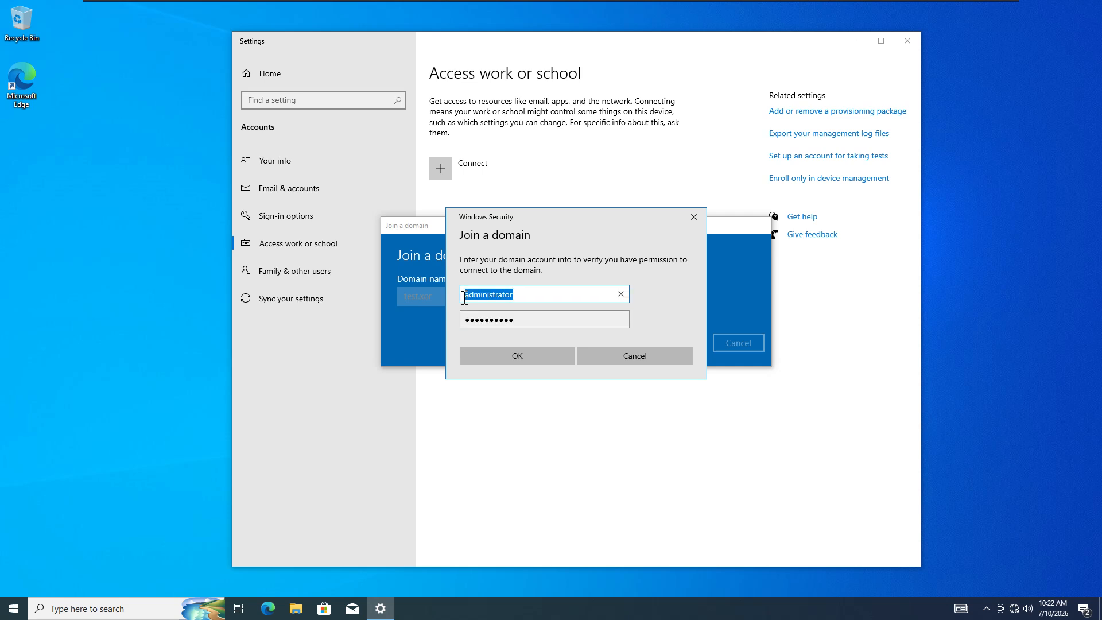
{"action": "left_click", "coordinate": [529, 362]}
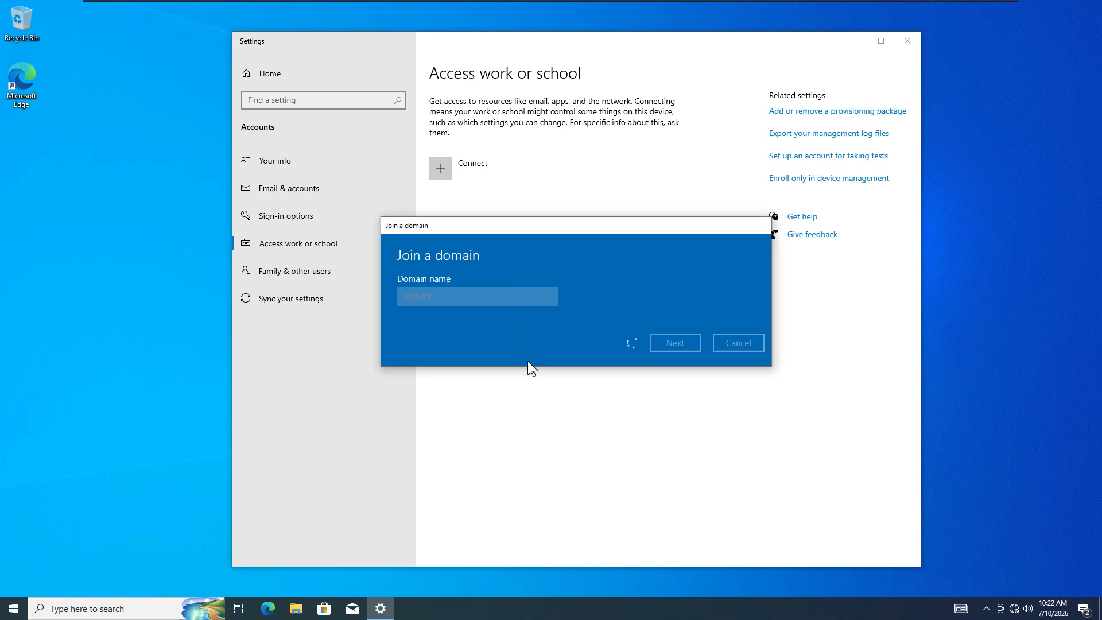
- Add the account with the Administrator account type and restart the PC now
{"action": "left_click", "coordinate": [551, 336]}
{"action": "left_click", "coordinate": [472, 317]}
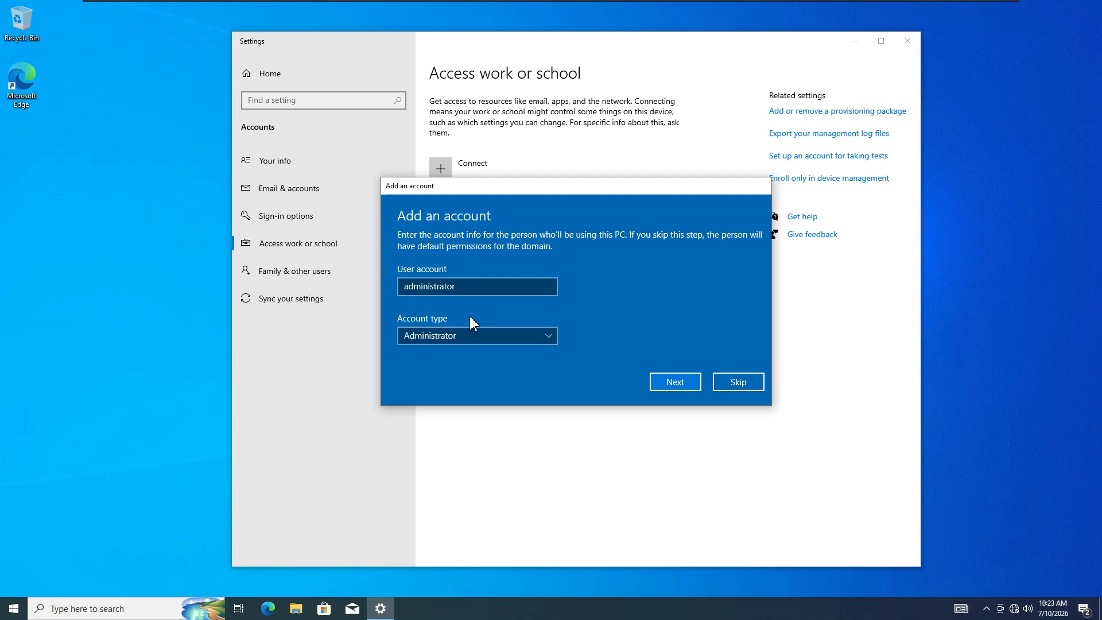
{"action": "left_click", "coordinate": [673, 385]}
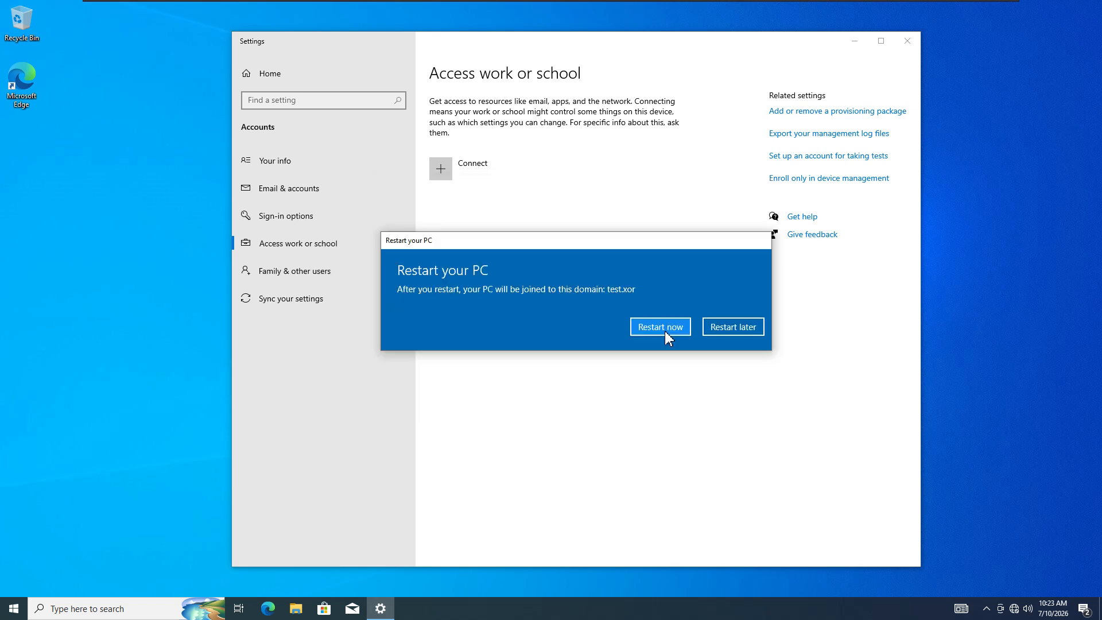
{"action": "left_click", "coordinate": [665, 331]}
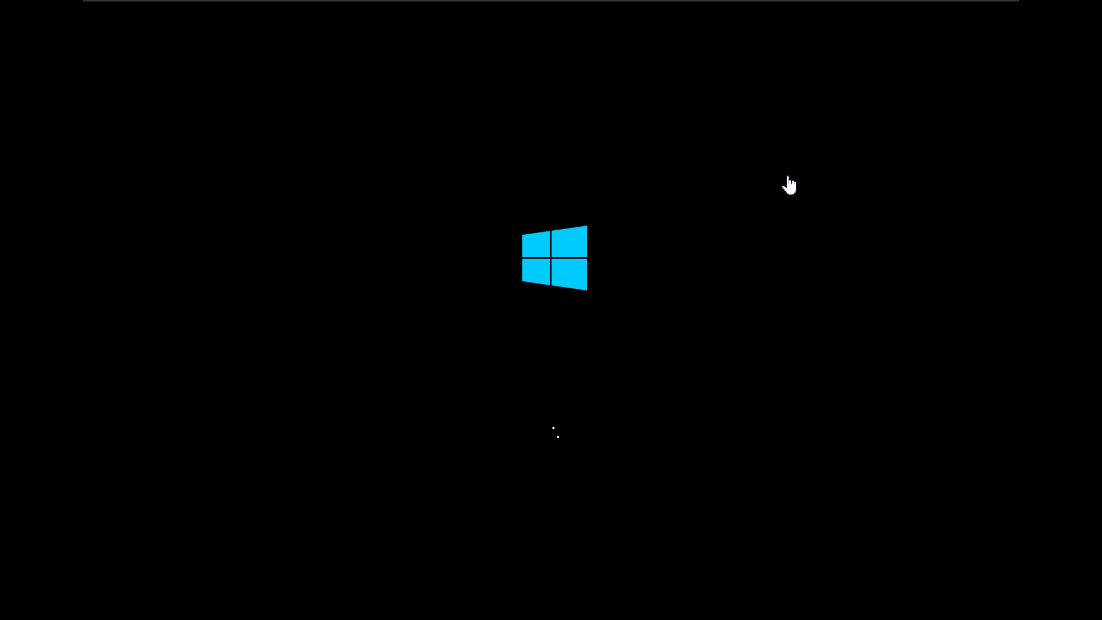
- On DC01, refresh the test.xor Computers container and select the new CLIENT1 entry
{"action": "left_click", "coordinate": [904, 11]}
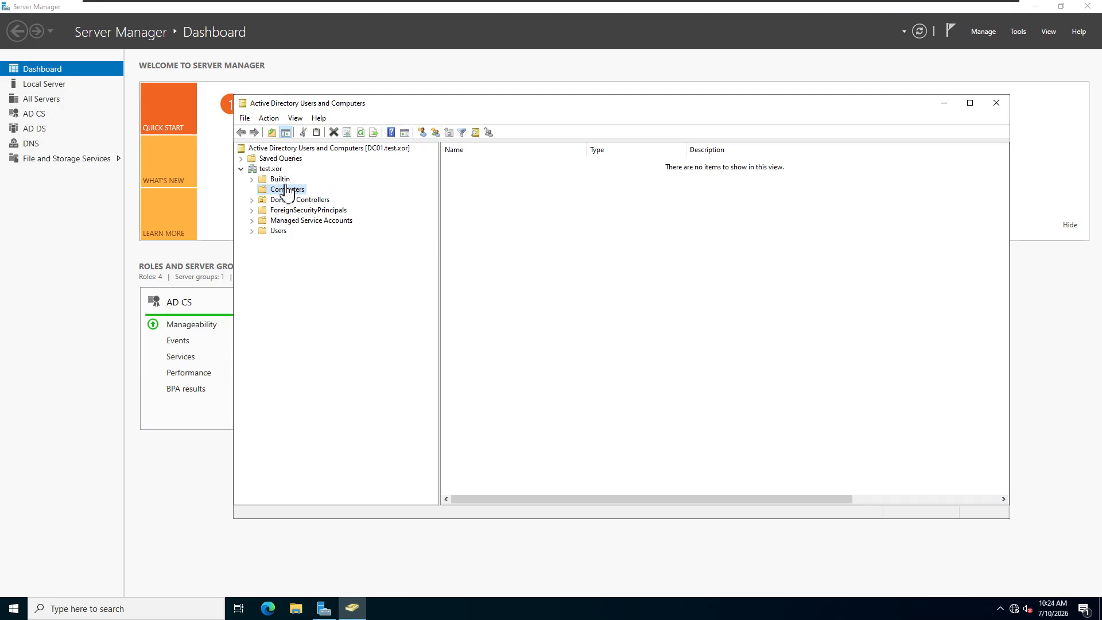
{"action": "left_click", "coordinate": [361, 132]}
{"action": "left_click", "coordinate": [468, 163]}
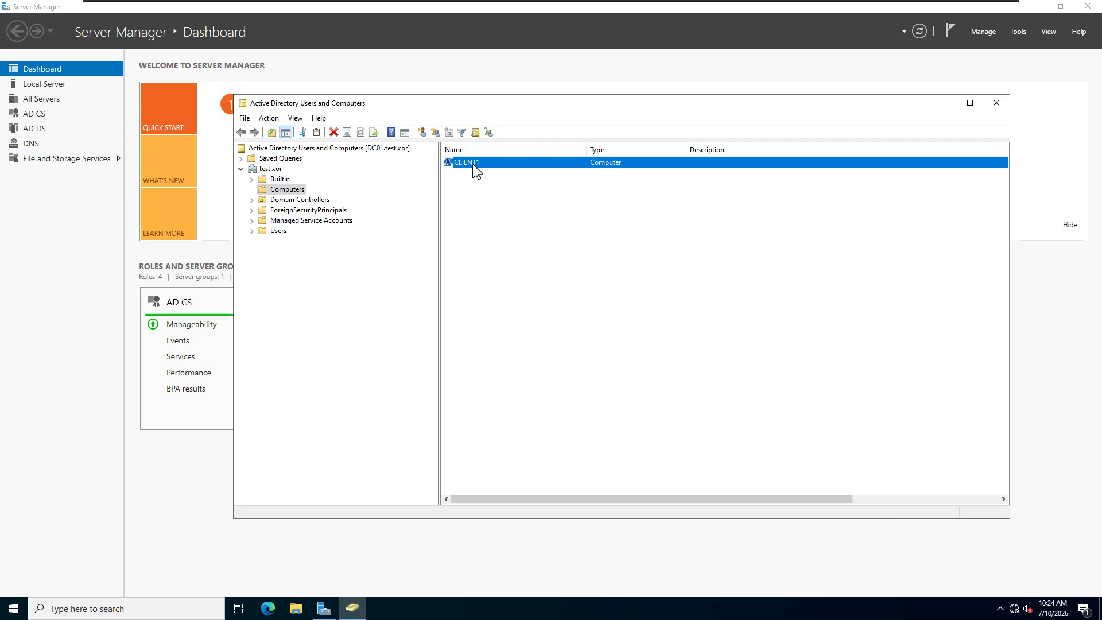
{"action": "mouse_move", "coordinate": [893, 7]}
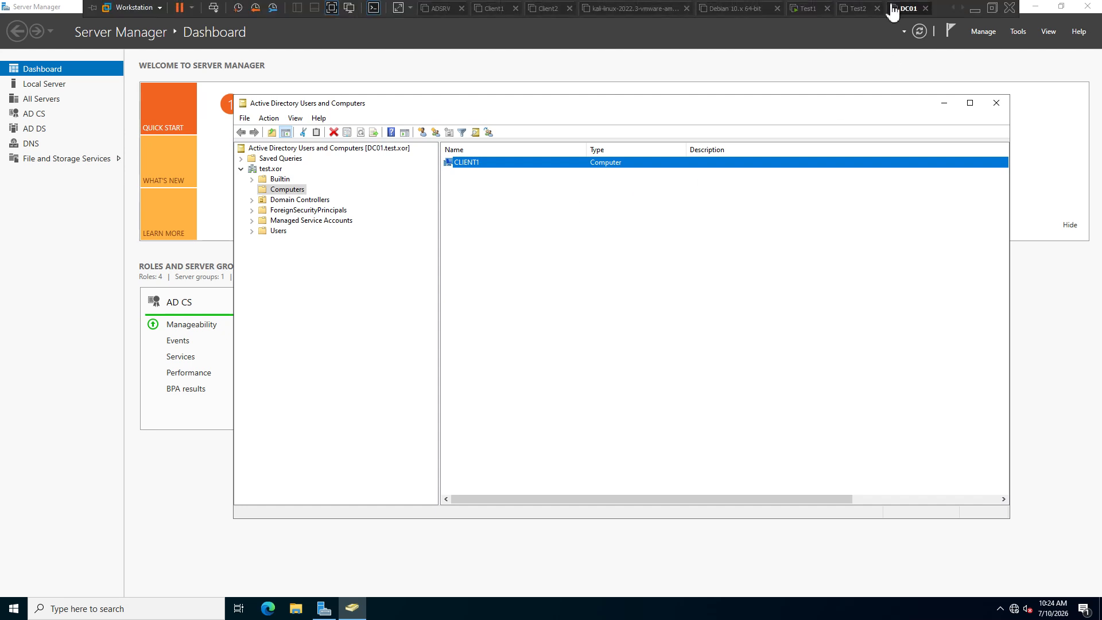
- On Test1, sign in as TEST\administrator with the domain administrator password
{"action": "left_click", "coordinate": [806, 13]}
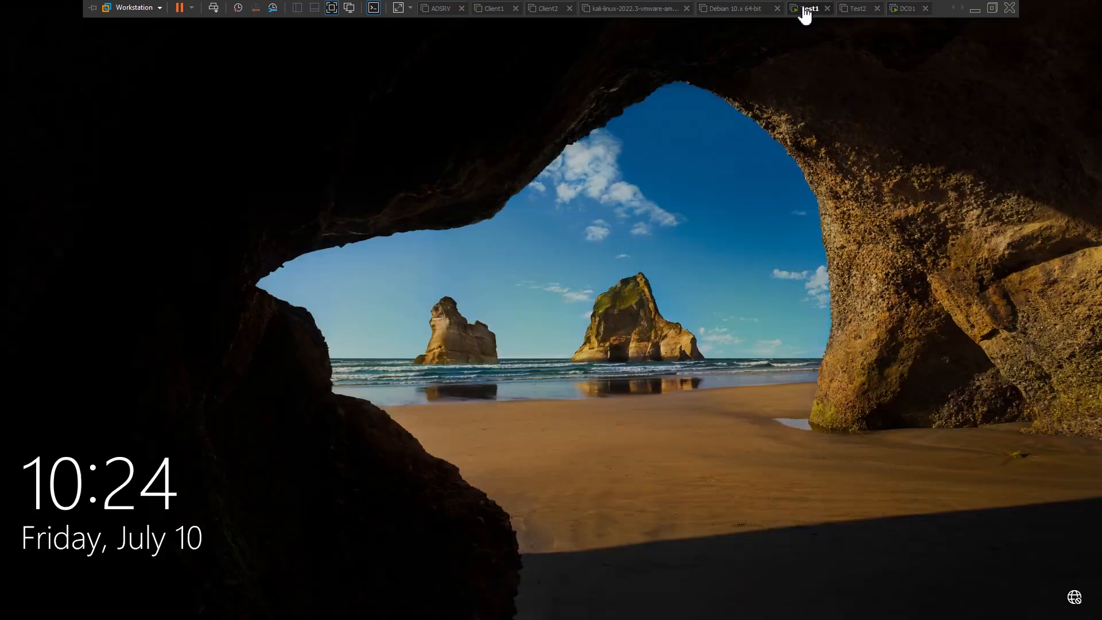
{"action": "left_click", "coordinate": [621, 359]}
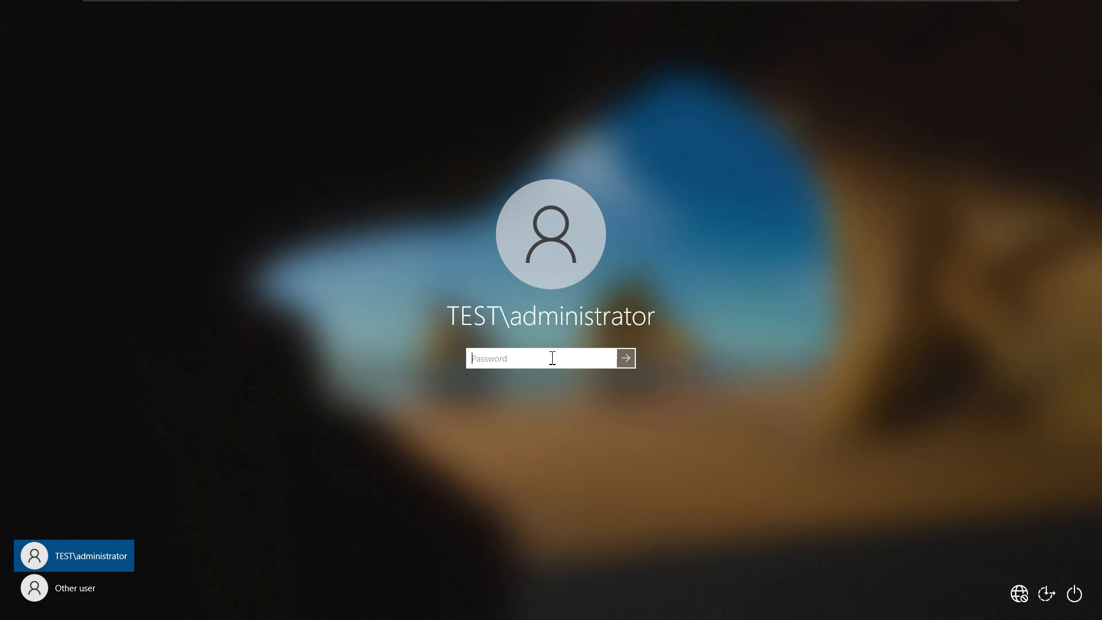
{"action": "key", "text": "Caps_Lock"}
{"action": "type", "text": "•"}
{"action": "key", "text": "Caps_Lock"}
{"action": "type", "text": "•"}
{"action": "left_click", "coordinate": [608, 359]}
{"action": "left_click", "coordinate": [627, 358]}
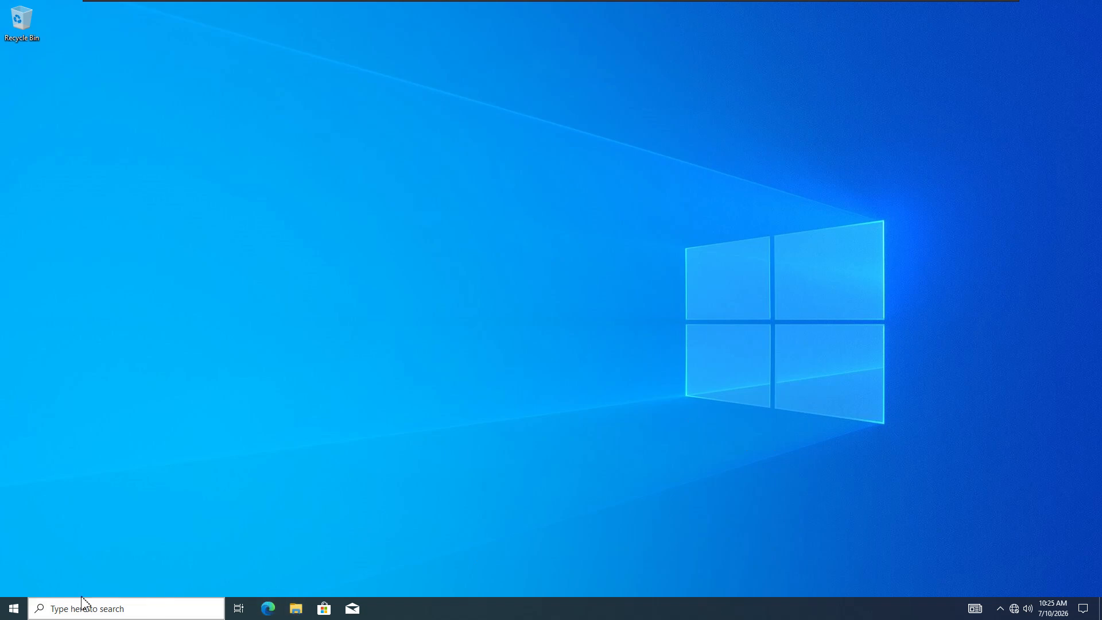
{"action": "left_click", "coordinate": [9, 611]}
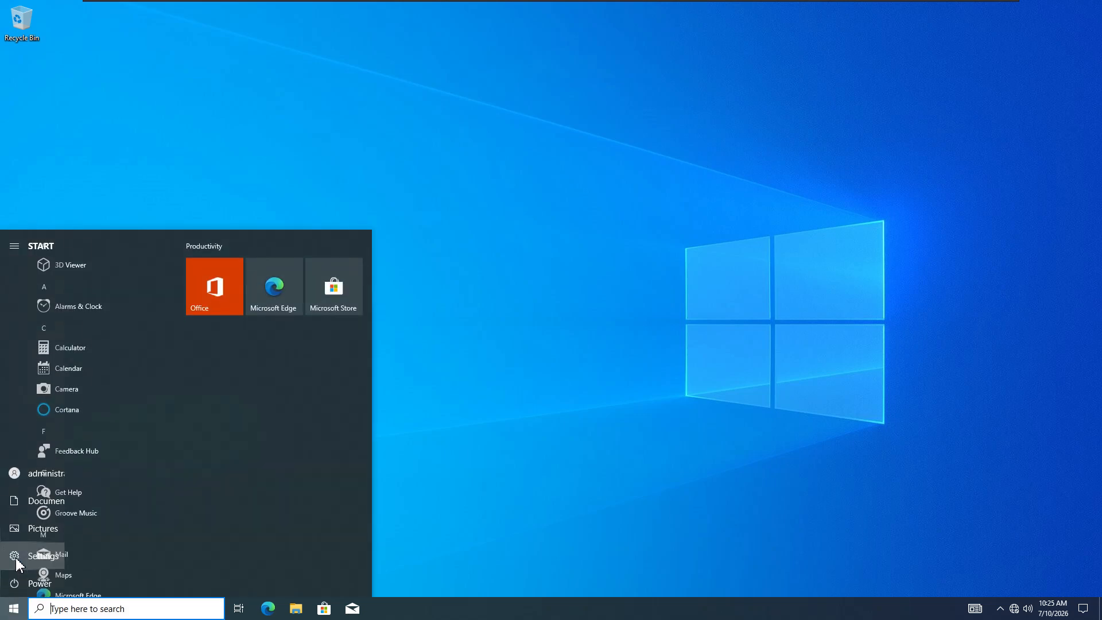
{"action": "left_click", "coordinate": [16, 560]}
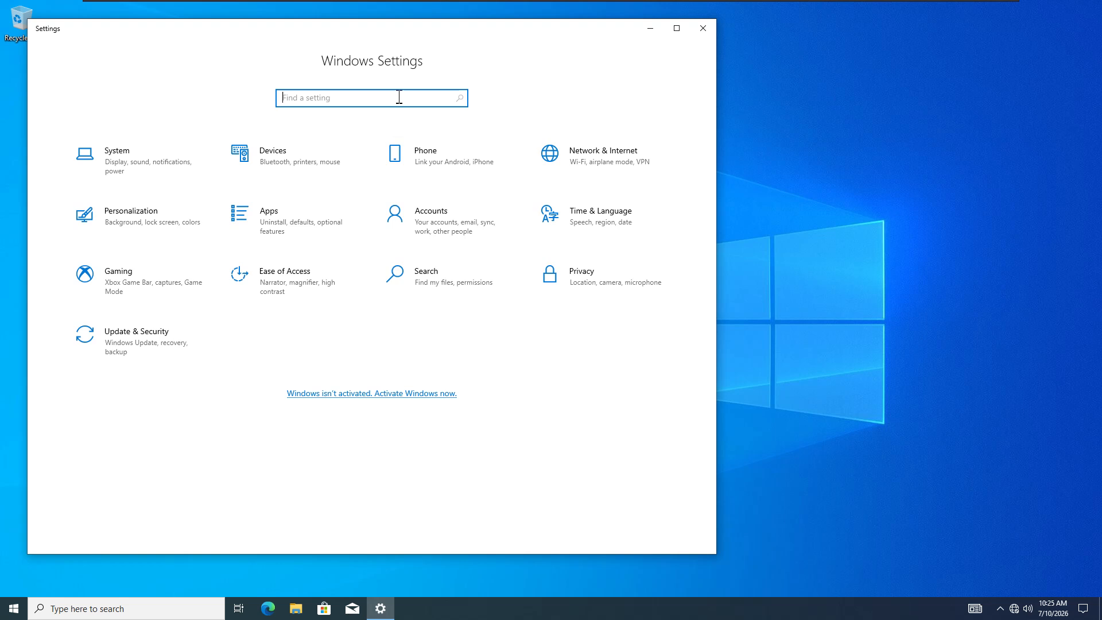
{"action": "type", "text": "computer"}
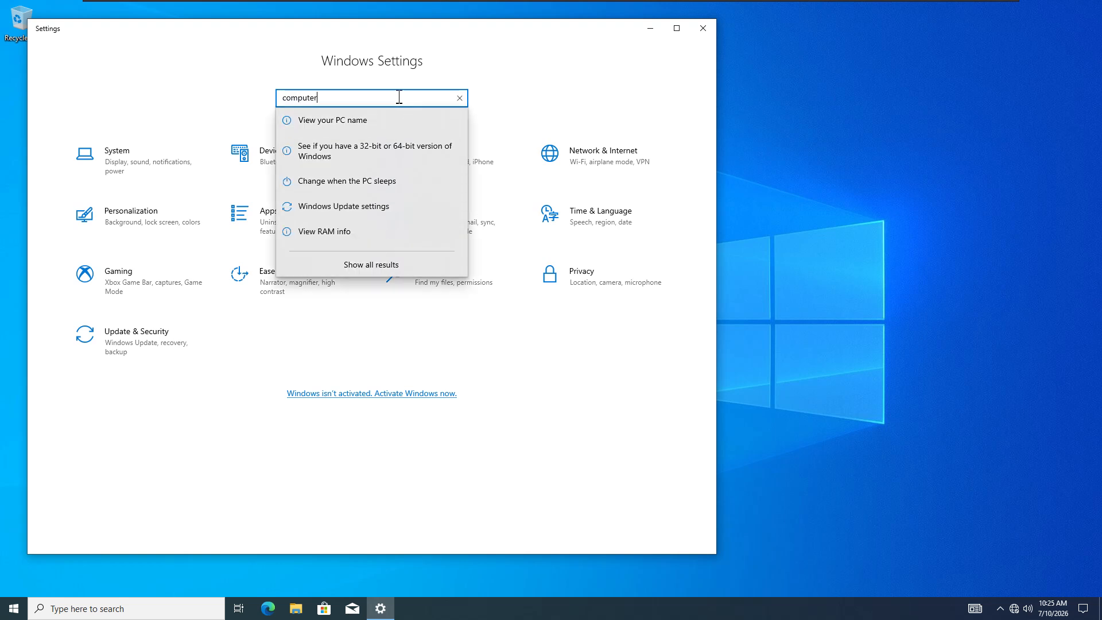
{"action": "left_click", "coordinate": [377, 128]}
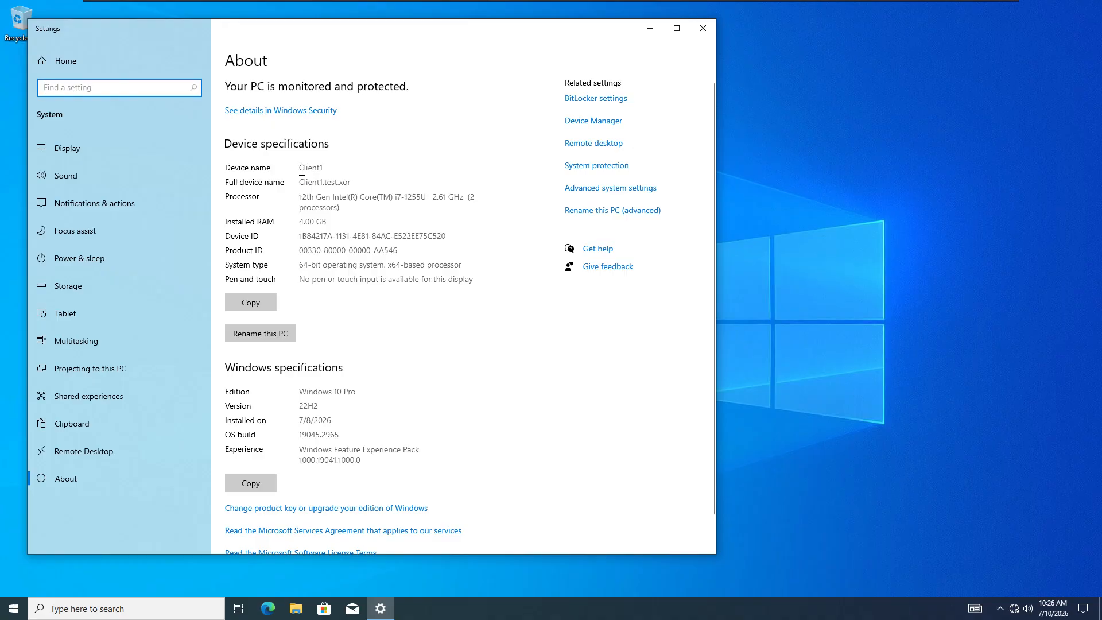
{"action": "left_click_drag", "start_coordinate": [302, 168], "coordinate": [355, 182]}
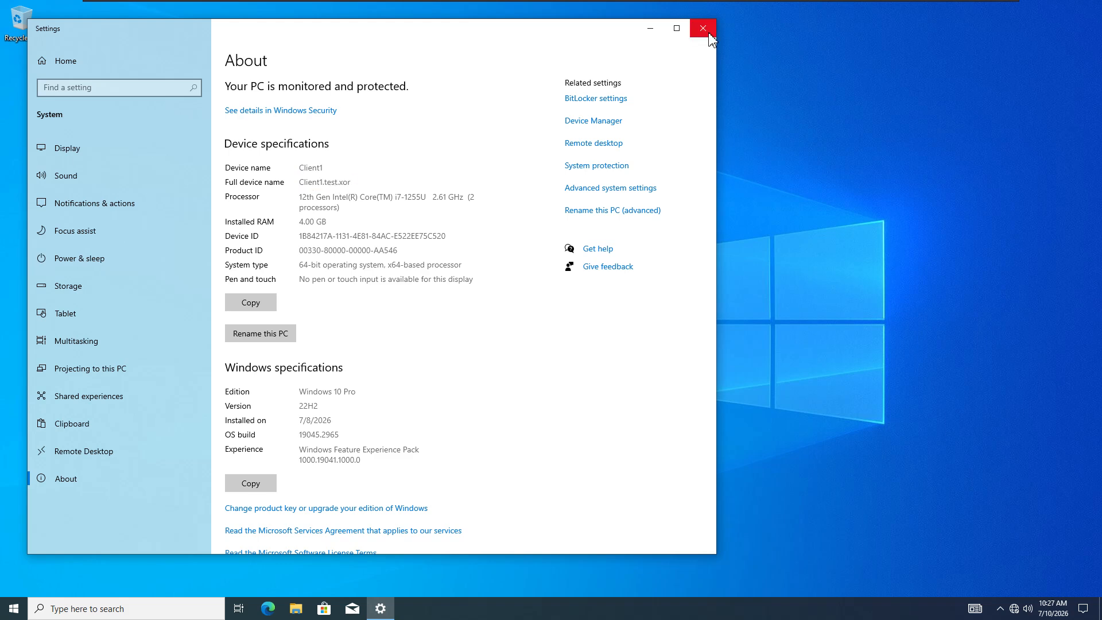
{"action": "left_click", "coordinate": [707, 29]}
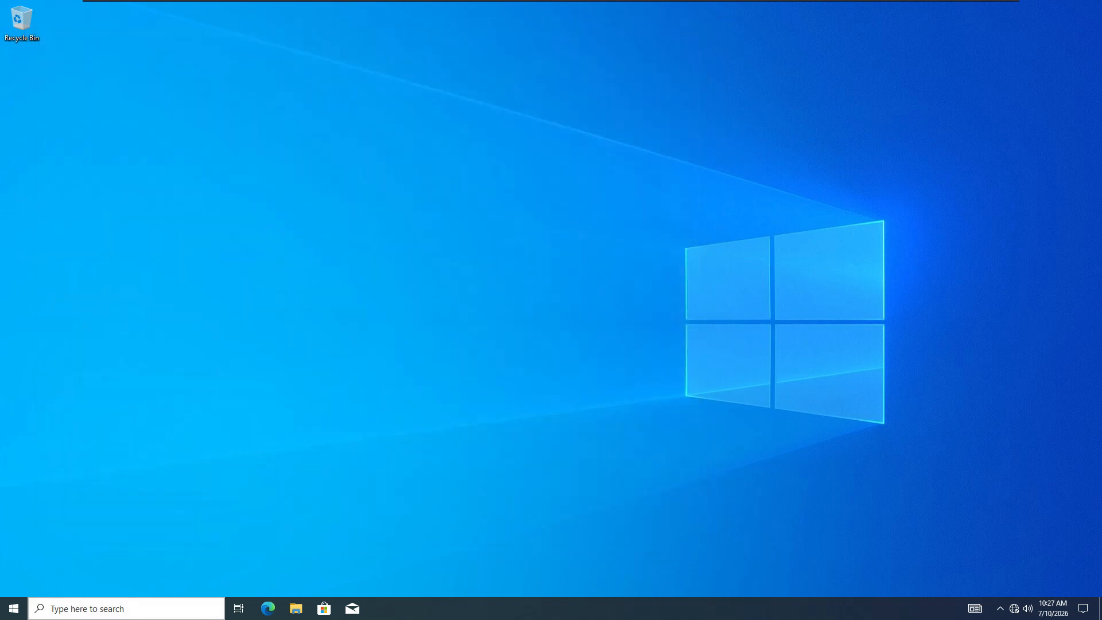
- Launch Computer Management from File Explorer's This PC > Manage entry
{"action": "left_click", "coordinate": [221, 613]}
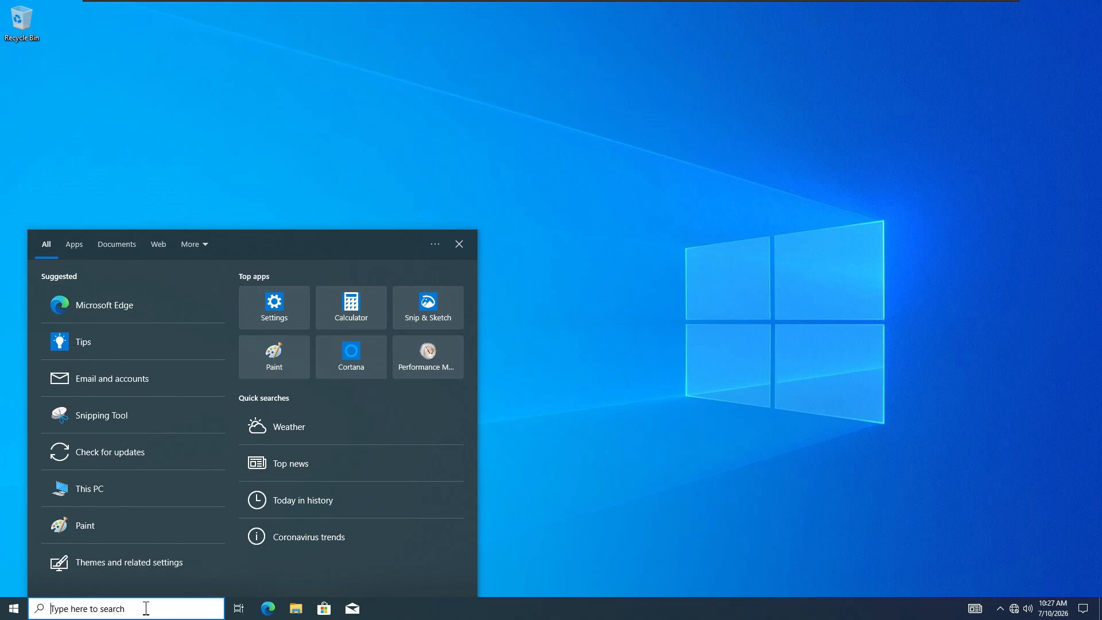
{"action": "type", "text": "edi"}
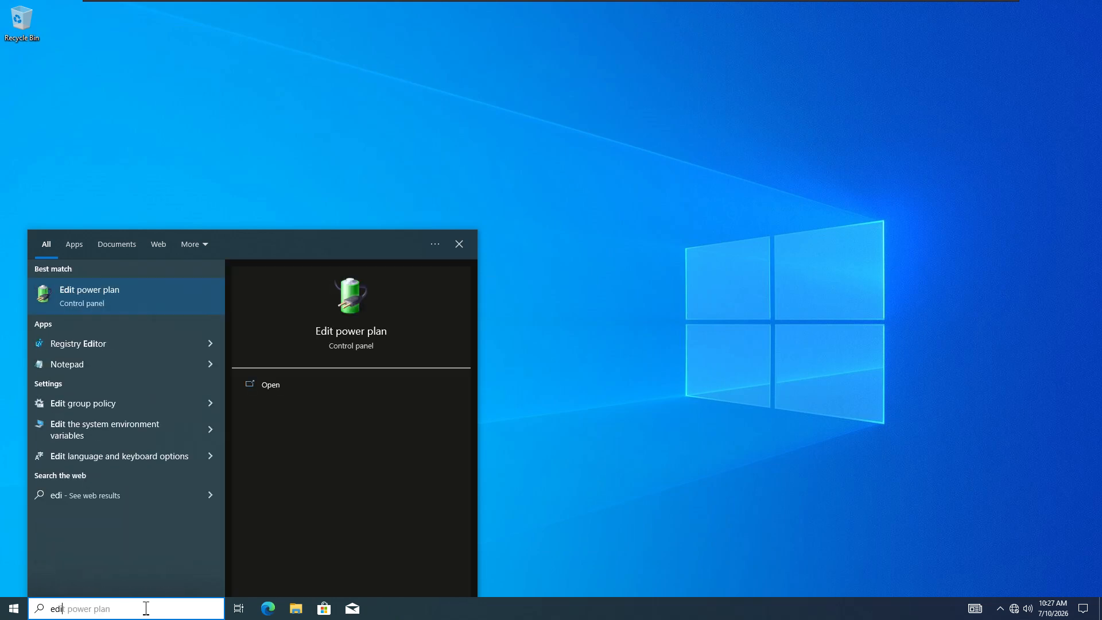
{"action": "type", "text": "t user"}
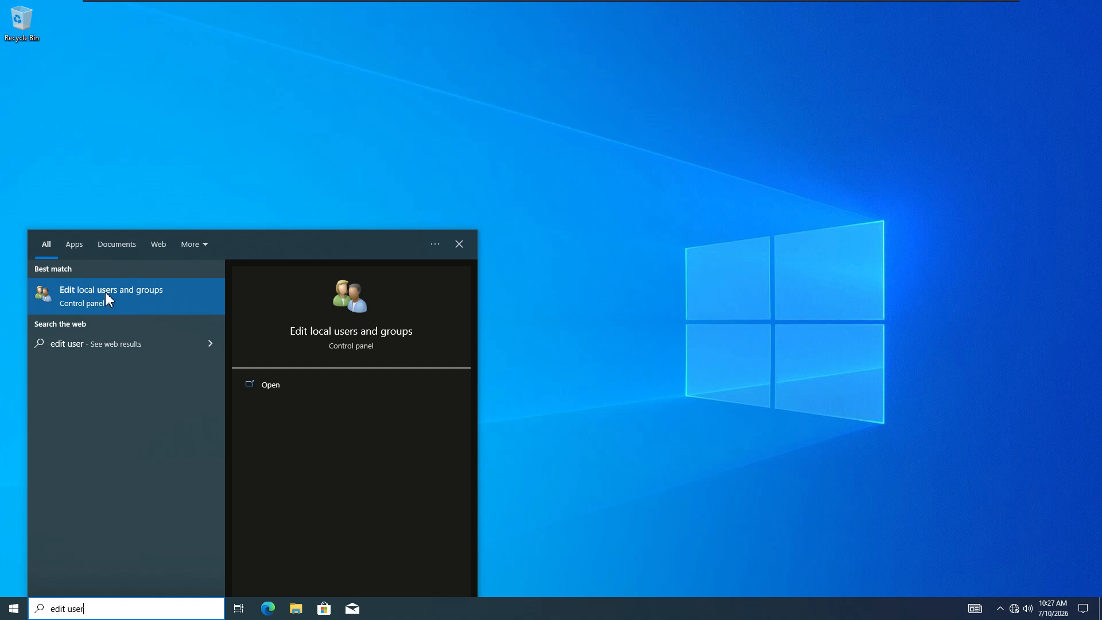
{"action": "left_click", "coordinate": [294, 616]}
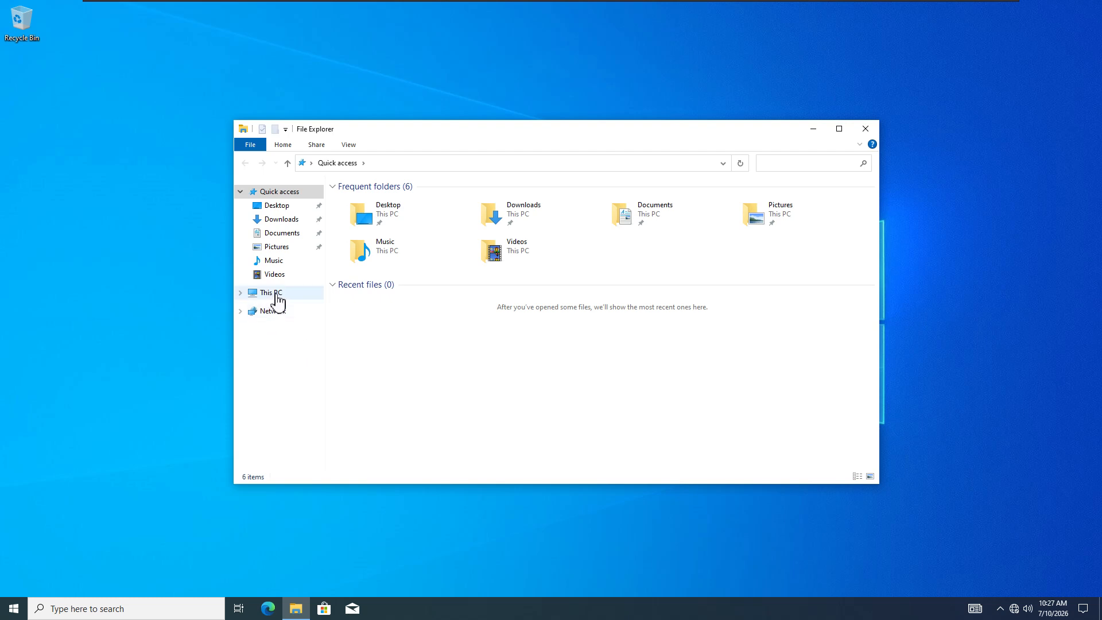
{"action": "right_click", "coordinate": [277, 294]}
{"action": "left_click", "coordinate": [316, 321]}
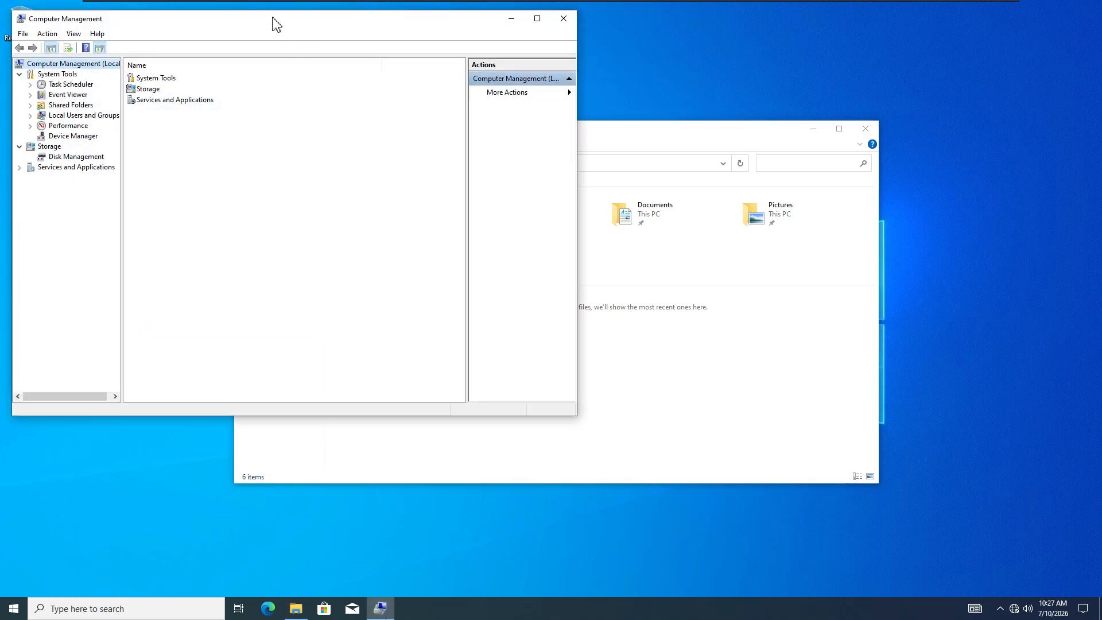
- Browse to Local Users and Groups > Users and select the Administrator account
{"action": "left_click_drag", "start_coordinate": [290, 22], "coordinate": [603, 75]}
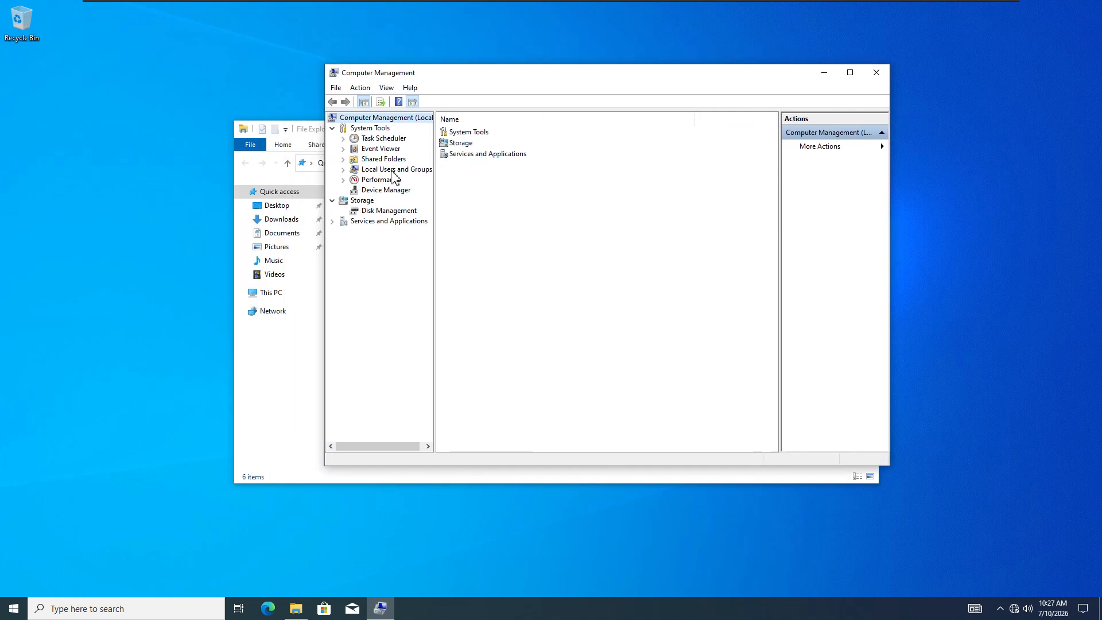
{"action": "left_click", "coordinate": [392, 170]}
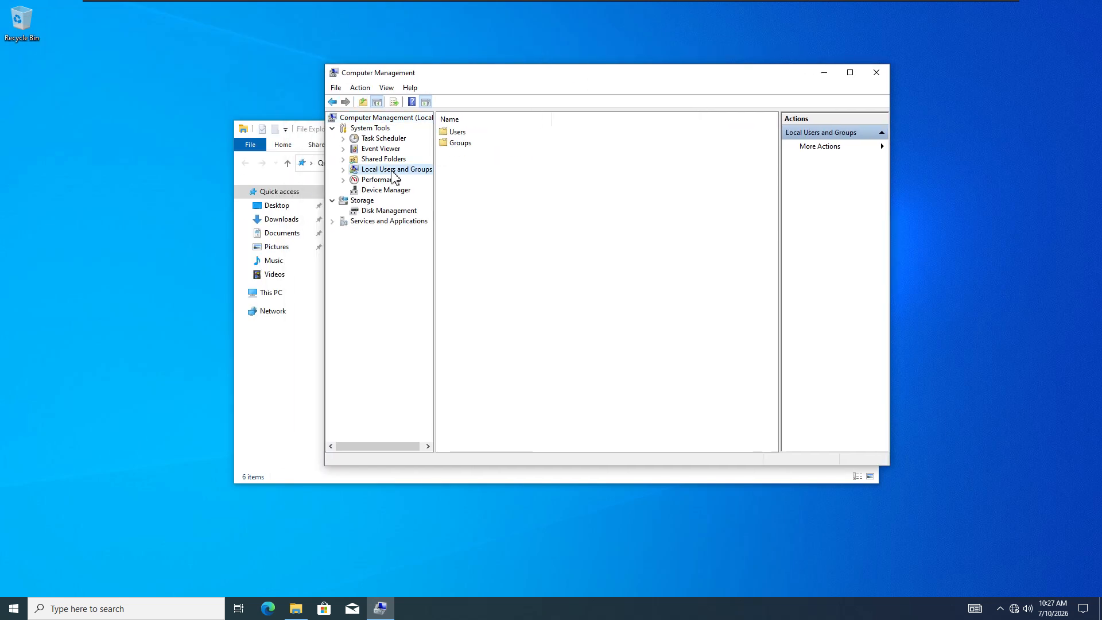
{"action": "double_click", "coordinate": [459, 132]}
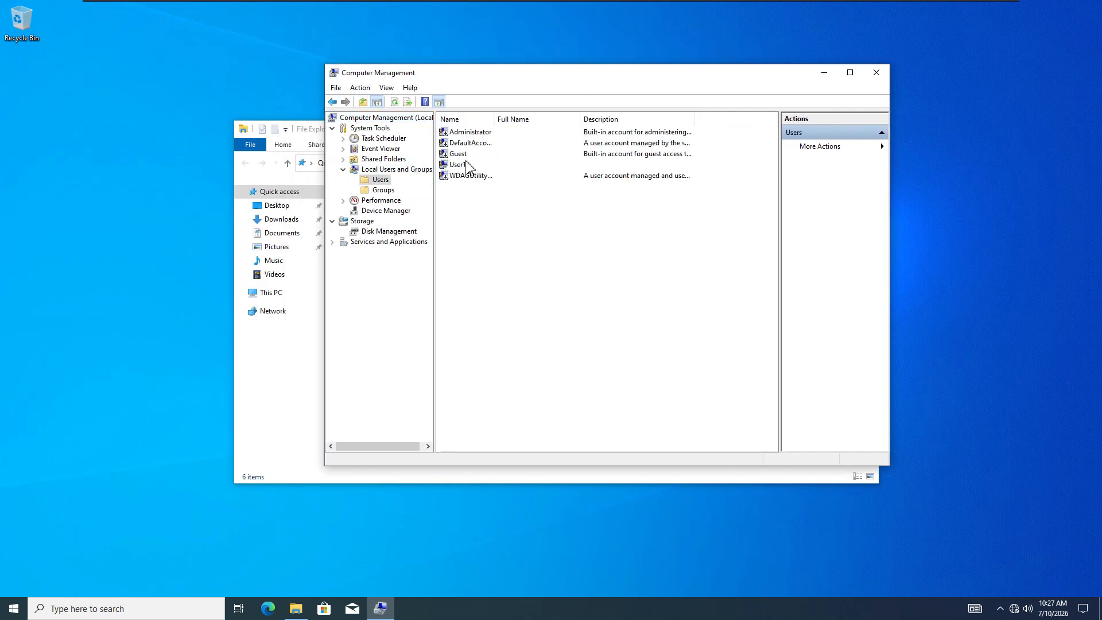
{"action": "left_click", "coordinate": [471, 134]}
{"action": "left_click", "coordinate": [452, 167]}
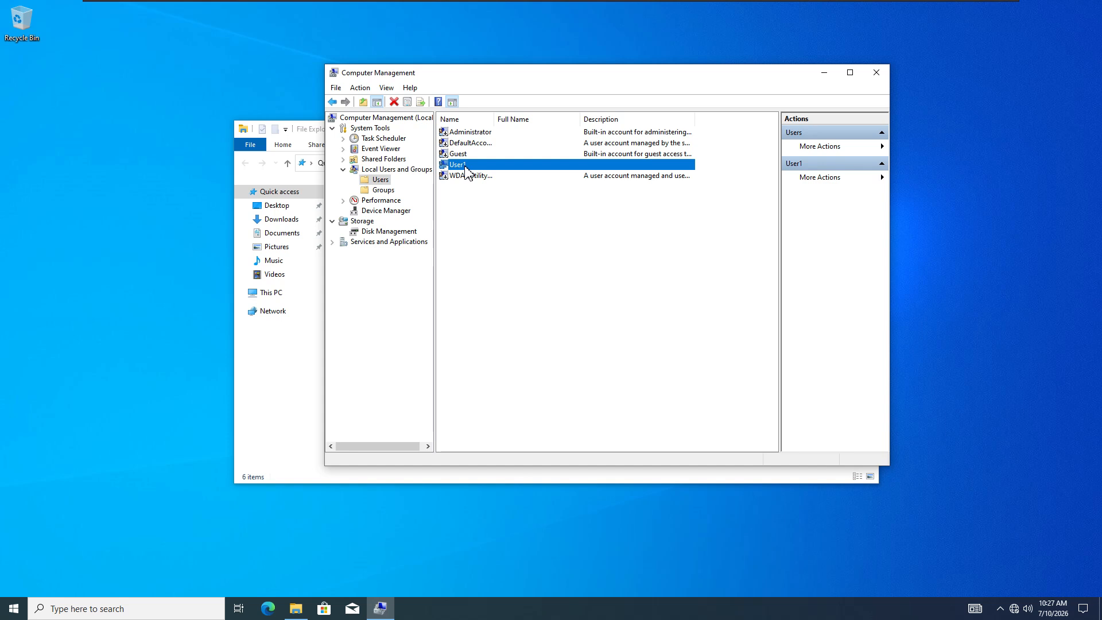
{"action": "left_click", "coordinate": [469, 134]}
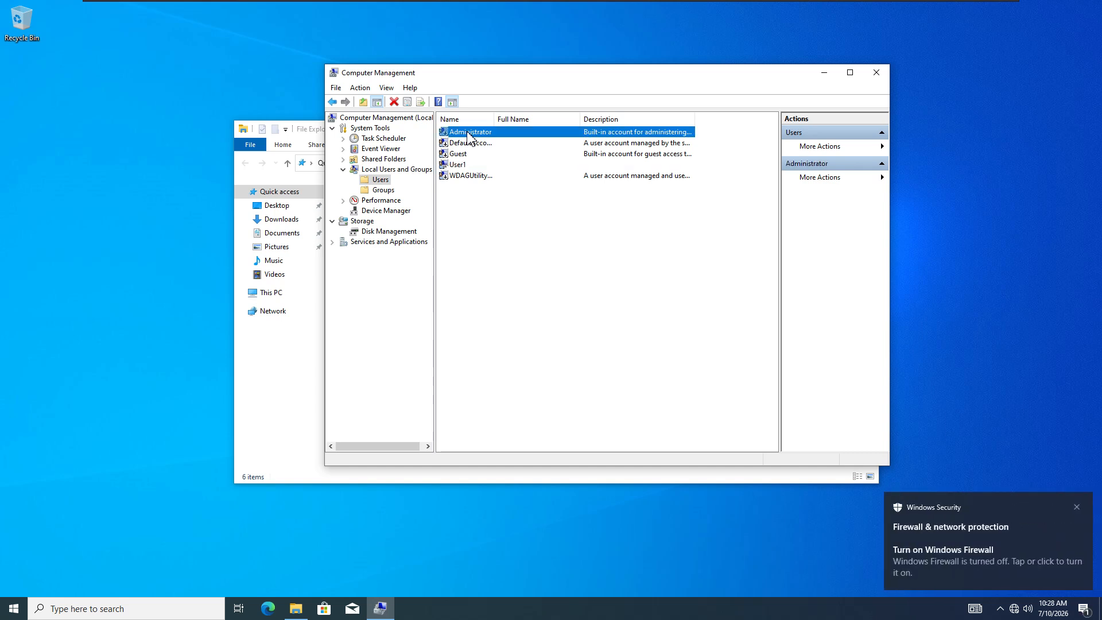
- Use Set Password on Administrator to enter and confirm a new password
{"action": "right_click", "coordinate": [469, 138]}
{"action": "left_click", "coordinate": [509, 138]}
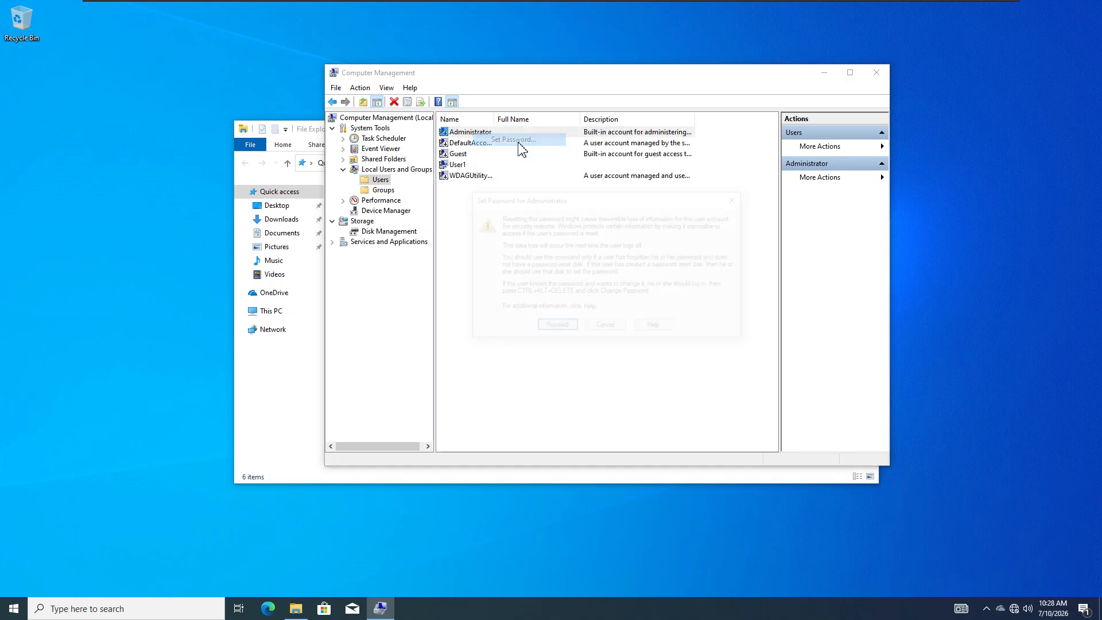
{"action": "left_click", "coordinate": [554, 323]}
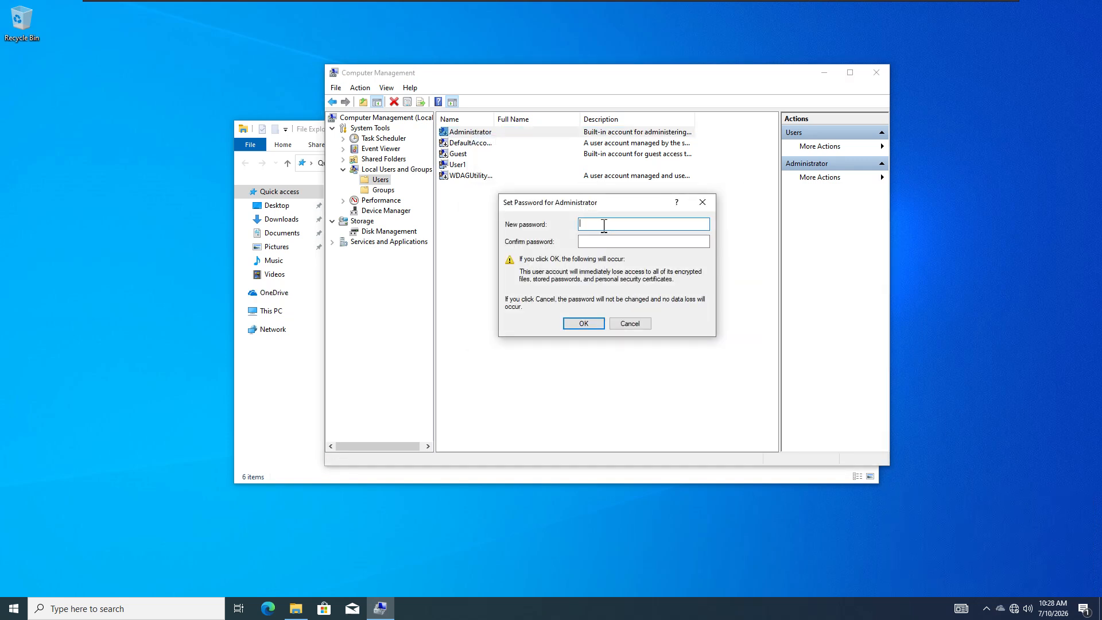
{"action": "type", "text": "P"}
{"action": "left_click", "coordinate": [627, 243]}
{"action": "type", "text": "P"}
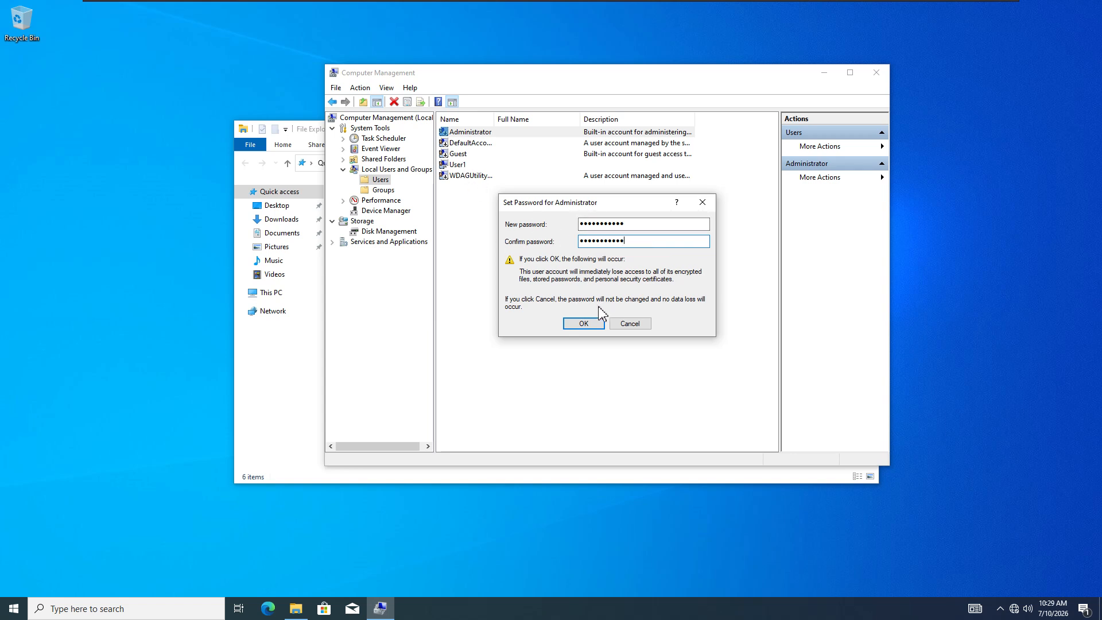
{"action": "left_click", "coordinate": [582, 325]}
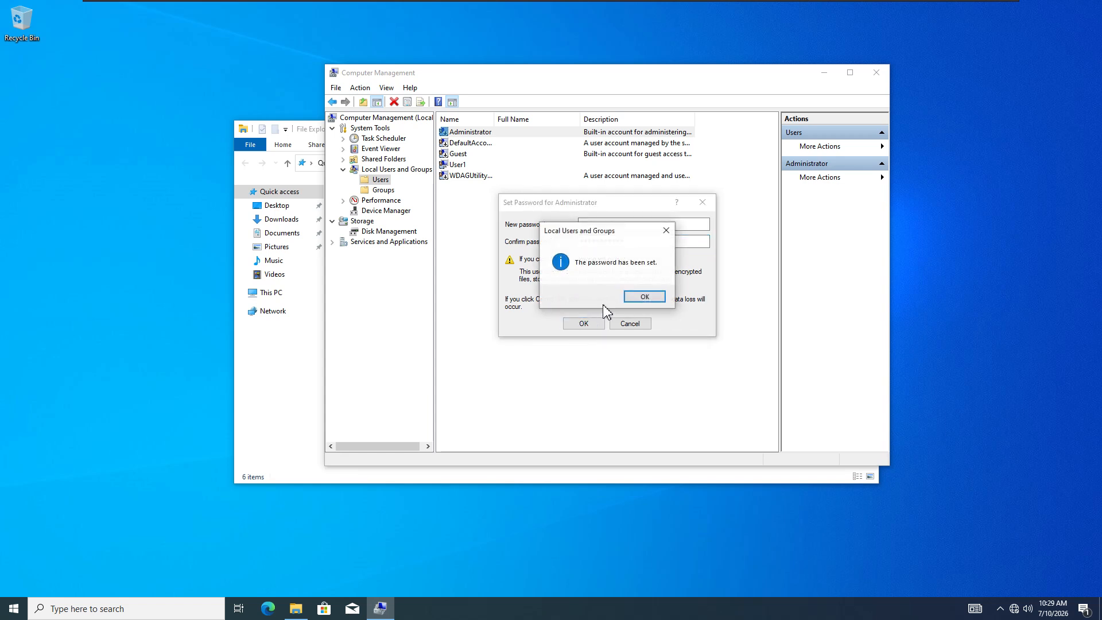
{"action": "left_click", "coordinate": [644, 298]}
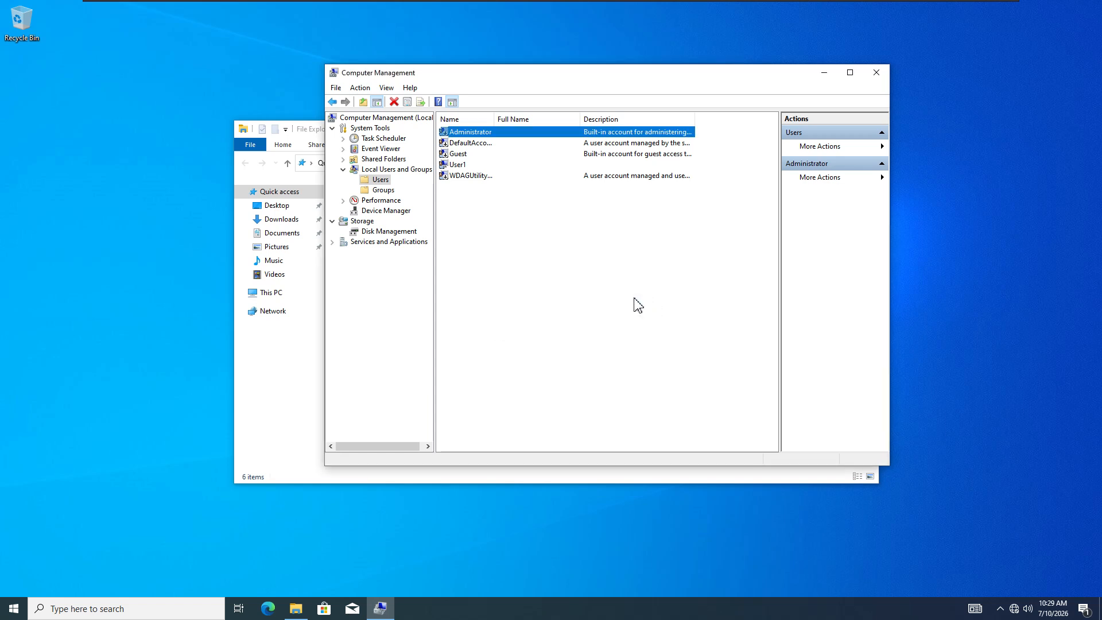
- Uncheck 'Account is disabled' in the Administrator properties and save the change
{"action": "double_click", "coordinate": [464, 133]}
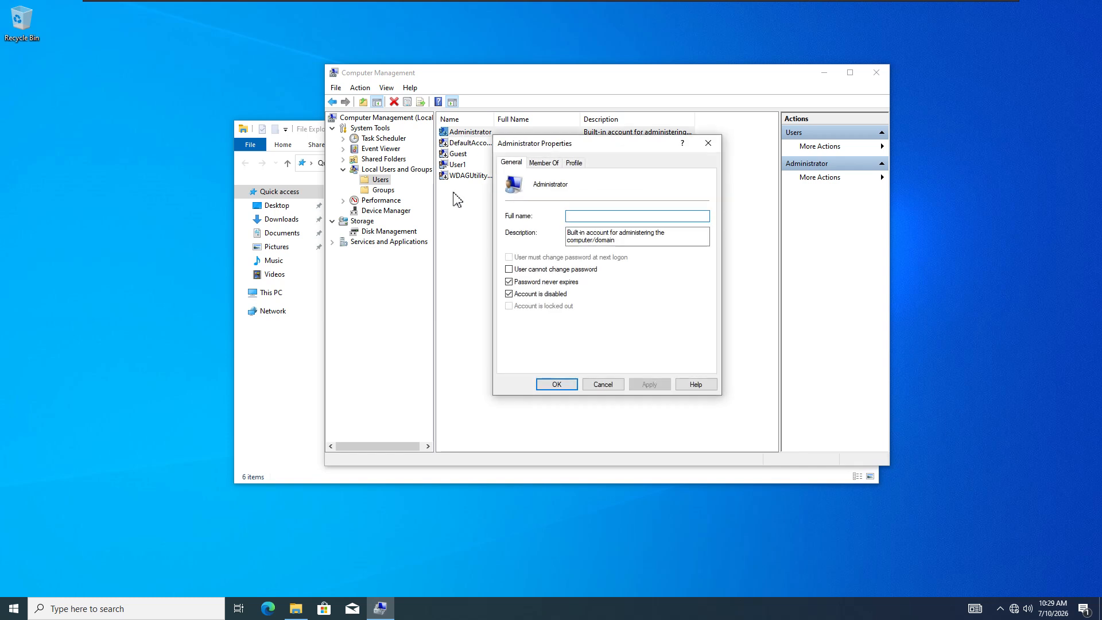
{"action": "left_click", "coordinate": [509, 295]}
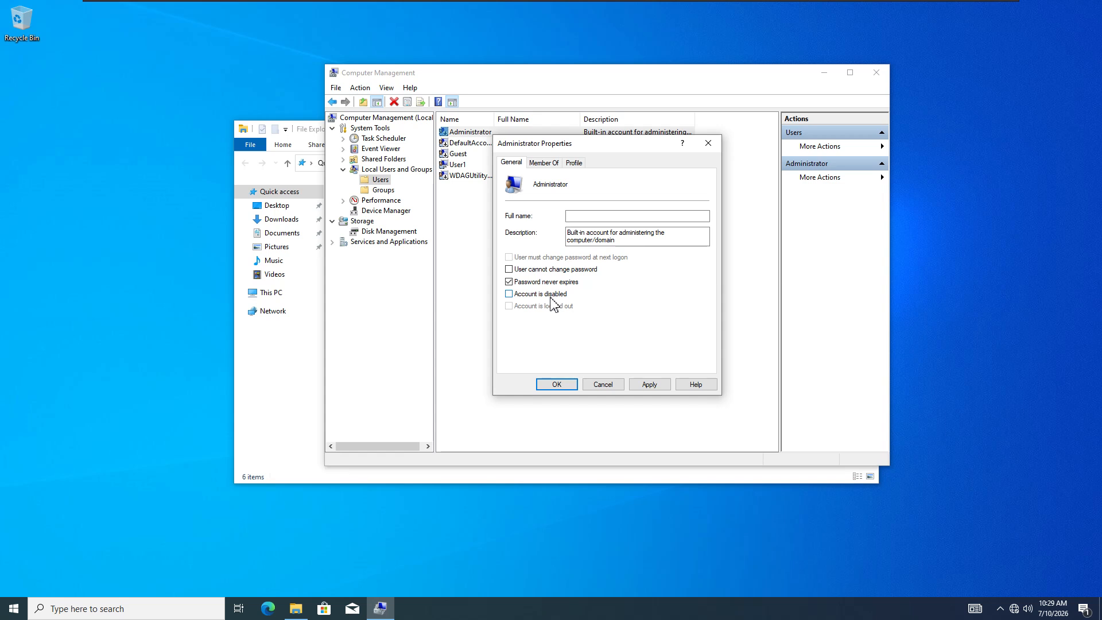
{"action": "left_click", "coordinate": [660, 389]}
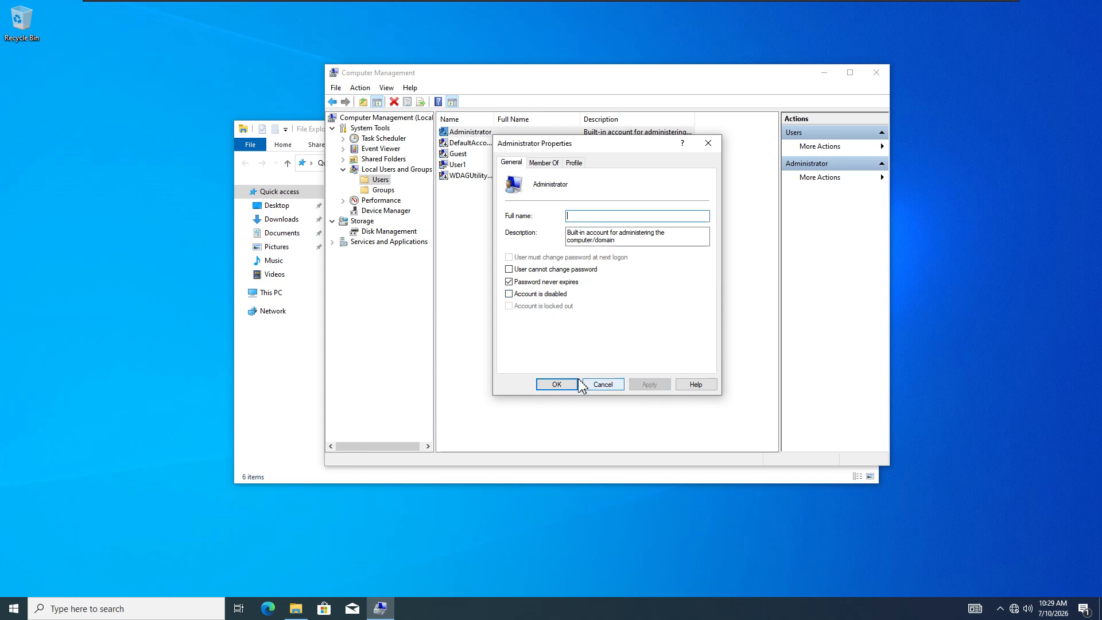
{"action": "left_click", "coordinate": [557, 386]}
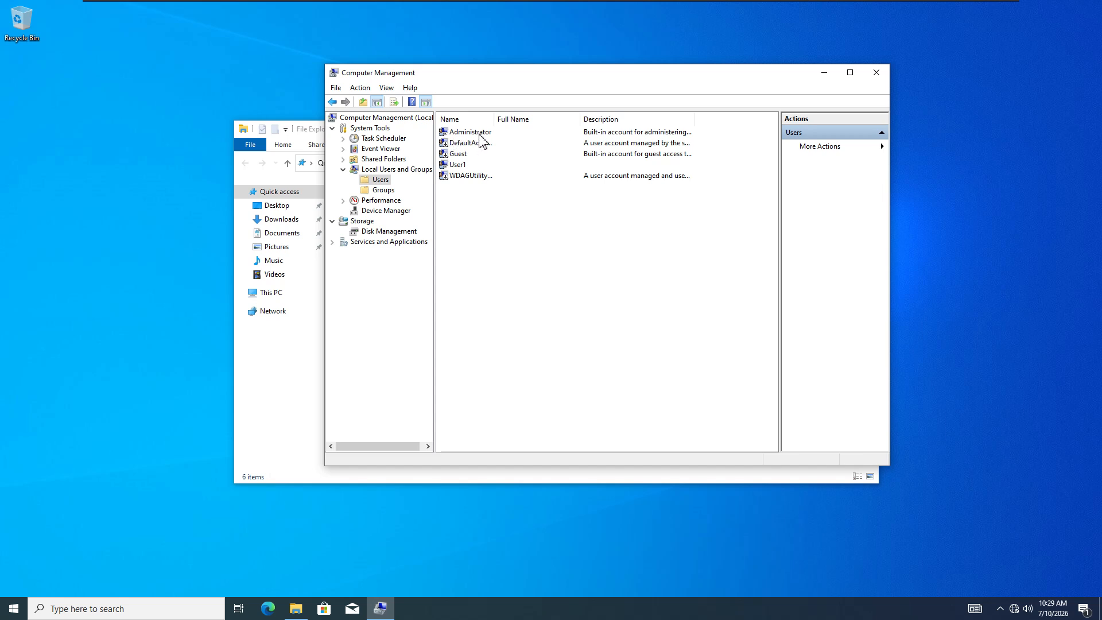
- Show the Groups list, widen the Name column and open the Administrators group's properties
{"action": "left_click", "coordinate": [465, 164]}
{"action": "left_click", "coordinate": [382, 192]}
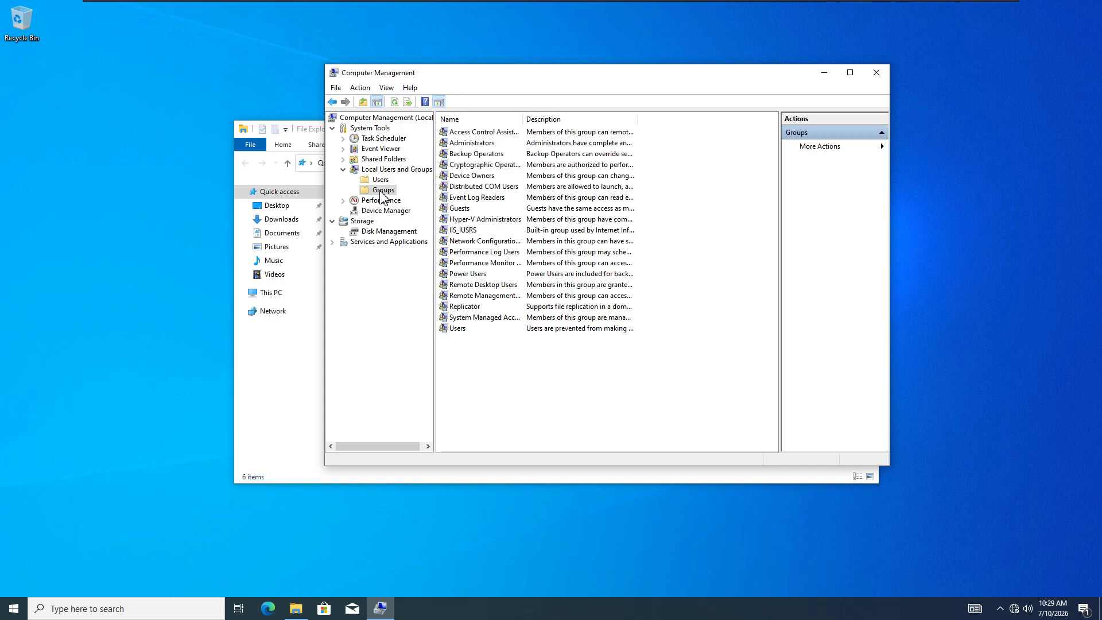
{"action": "left_click_drag", "start_coordinate": [523, 118], "coordinate": [582, 118]}
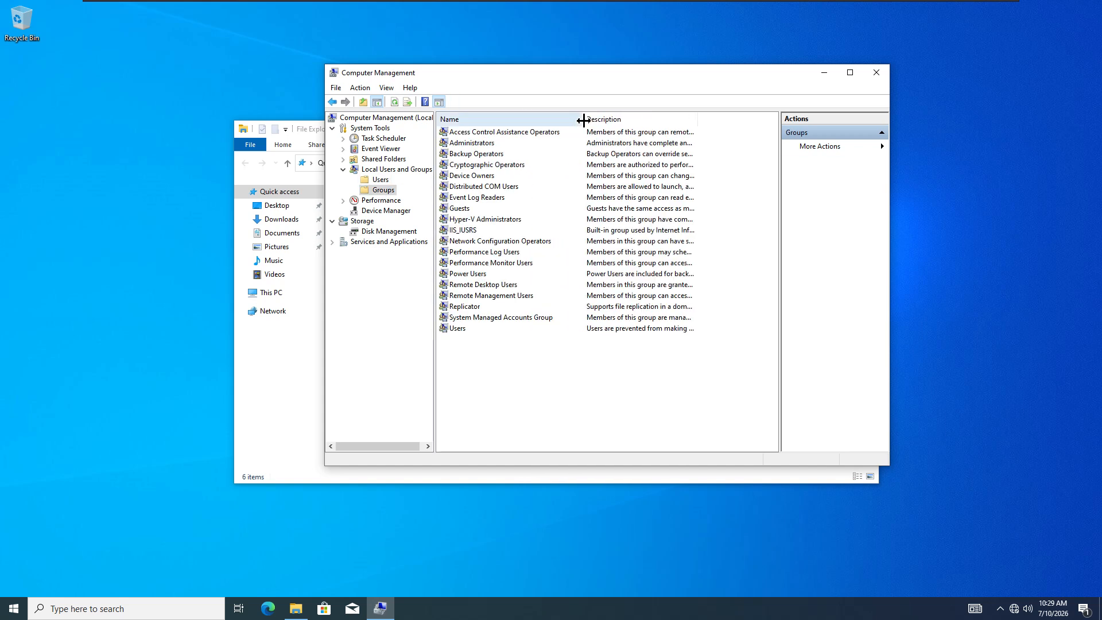
{"action": "left_click", "coordinate": [471, 147]}
{"action": "double_click", "coordinate": [470, 143]}
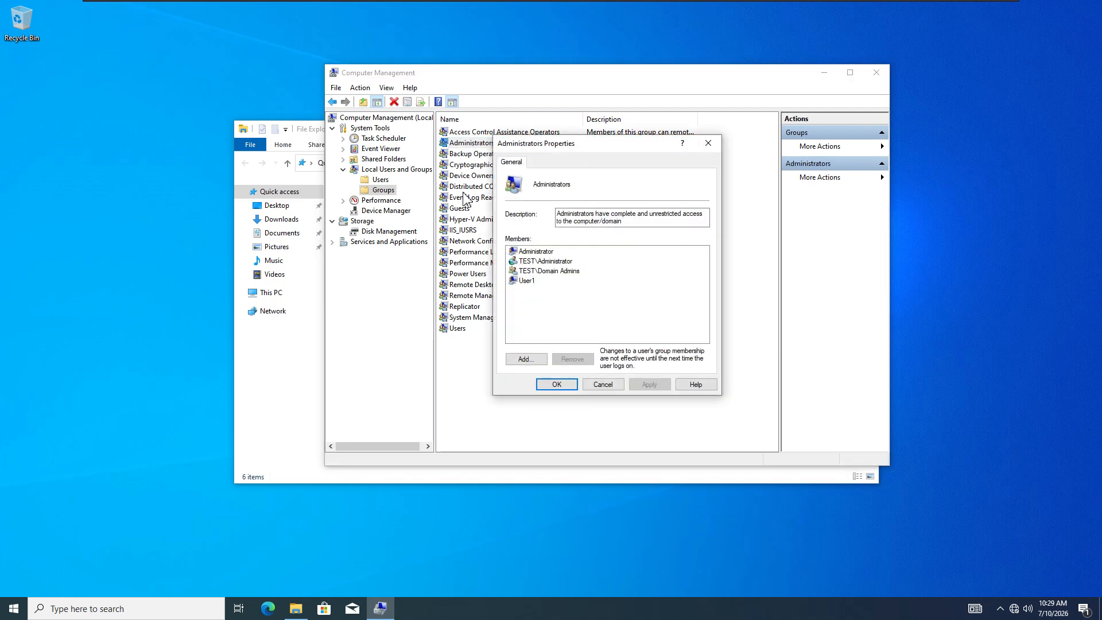
- Review the members Administrator, TEST\Administrator, TEST\Domain Admins and User1
{"action": "left_click", "coordinate": [521, 253]}
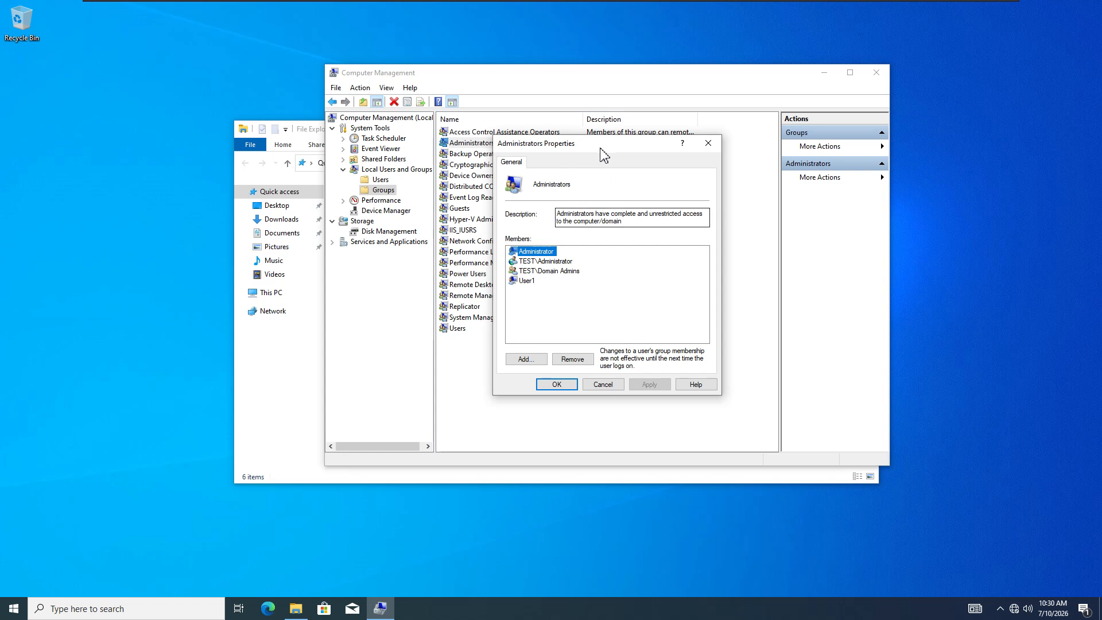
{"action": "left_click_drag", "start_coordinate": [591, 143], "coordinate": [624, 144]}
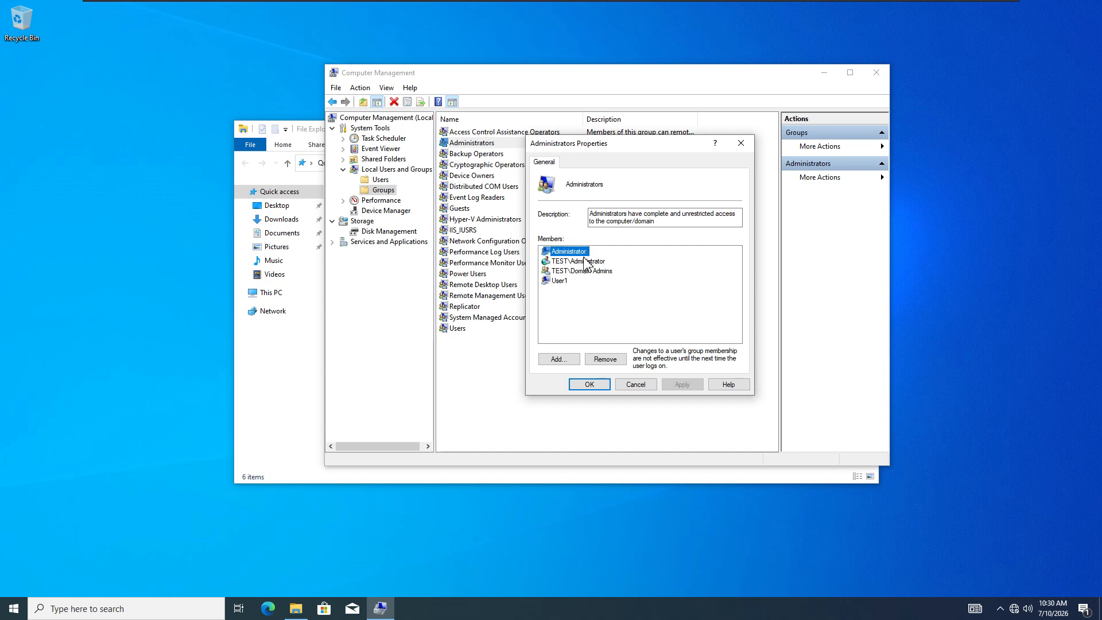
{"action": "left_click", "coordinate": [567, 262]}
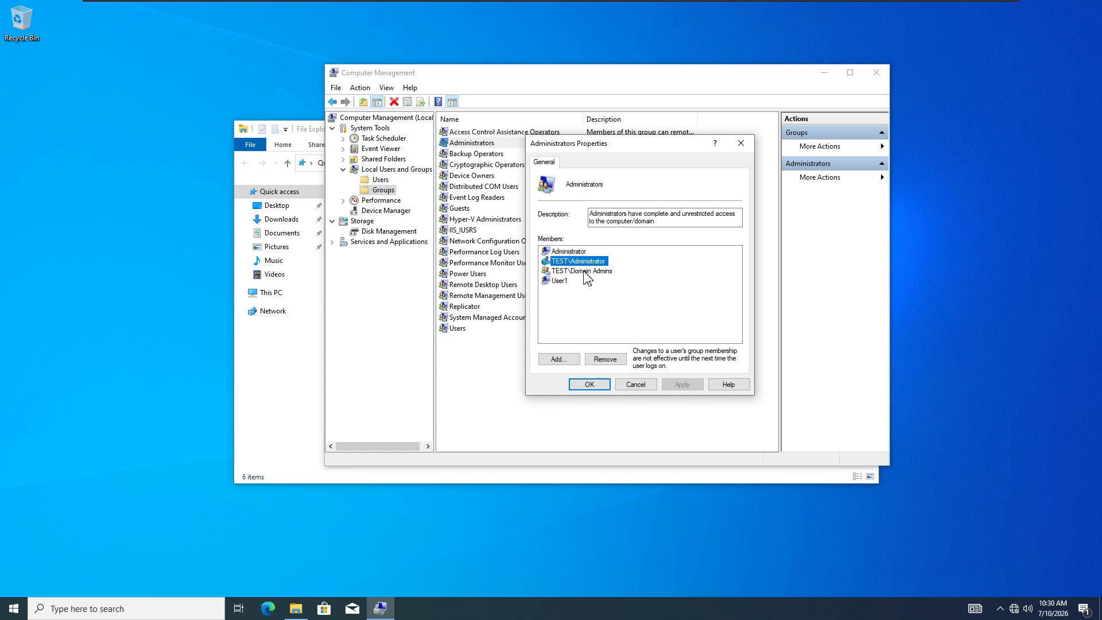
{"action": "left_click", "coordinate": [588, 273]}
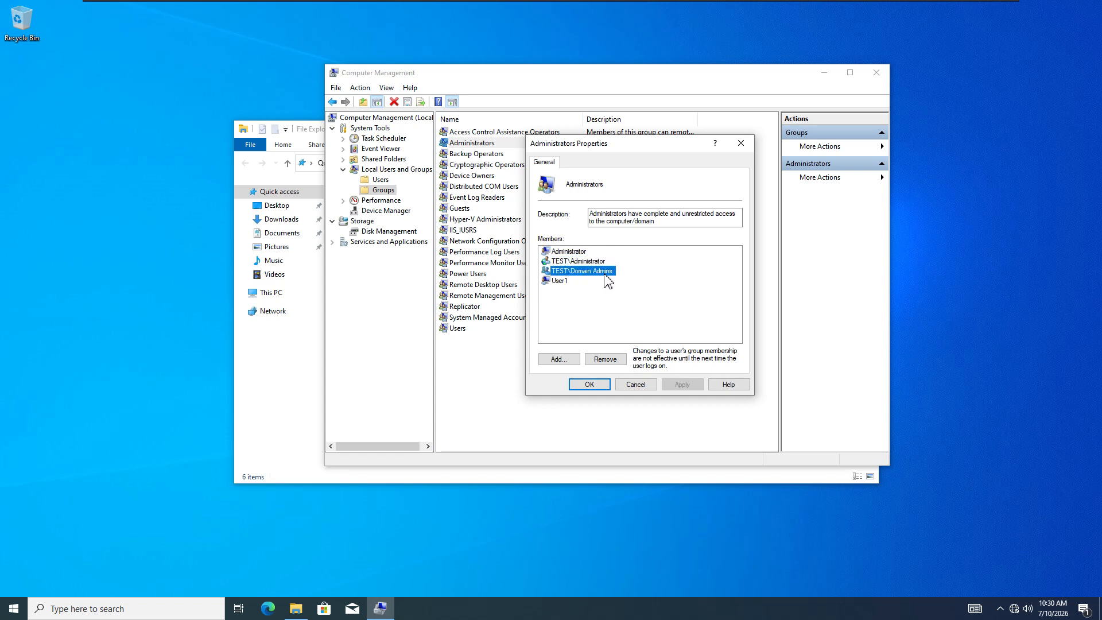
{"action": "left_click", "coordinate": [556, 282]}
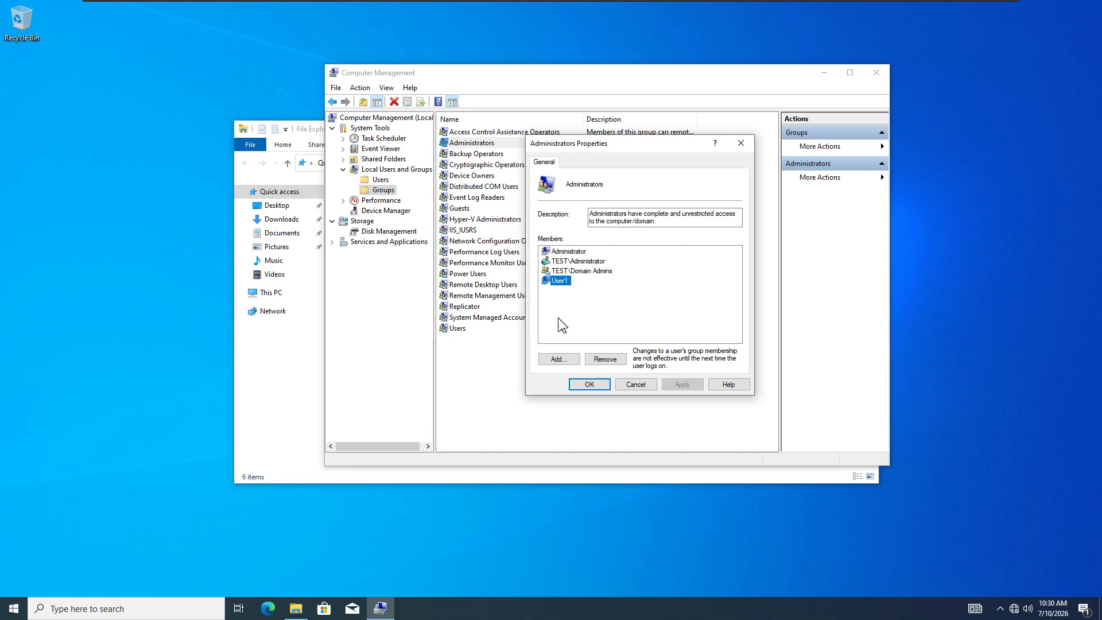
- Add a new Administrators member and switch the search location to CLIENT1
{"action": "left_click", "coordinate": [558, 360]}
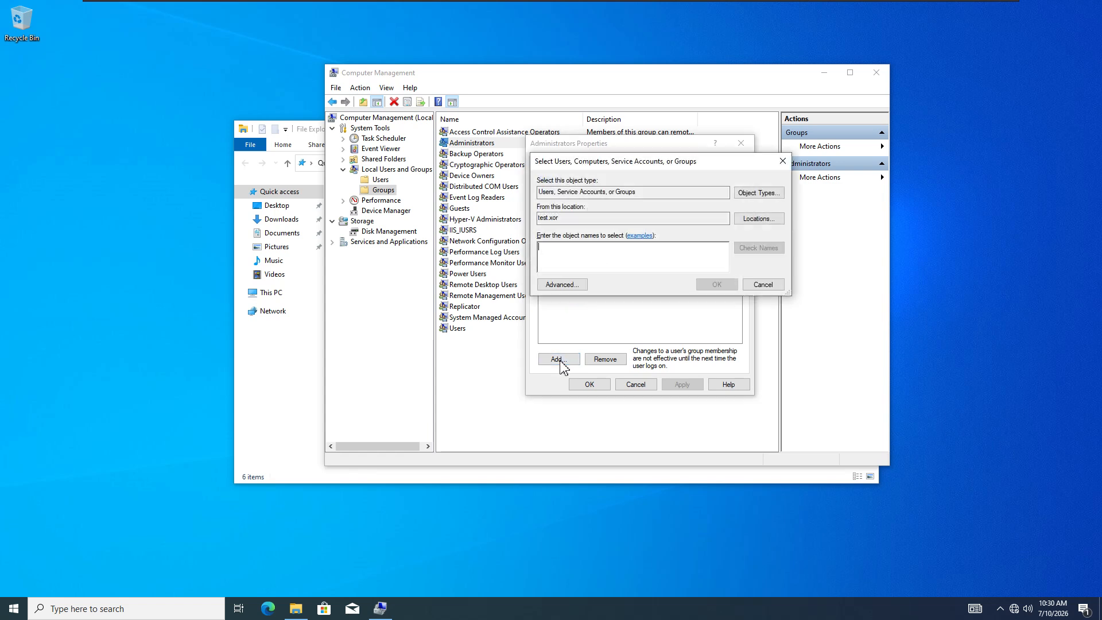
{"action": "left_click_drag", "start_coordinate": [558, 217], "coordinate": [529, 218]}
{"action": "left_click", "coordinate": [748, 219]}
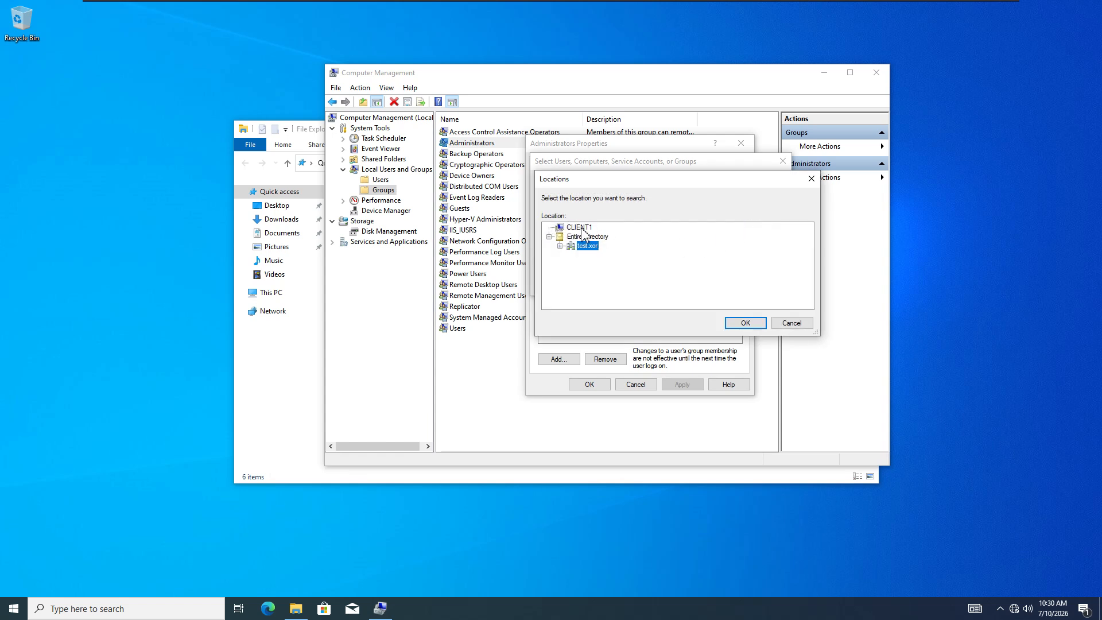
{"action": "left_click", "coordinate": [580, 228]}
{"action": "left_click", "coordinate": [745, 323]}
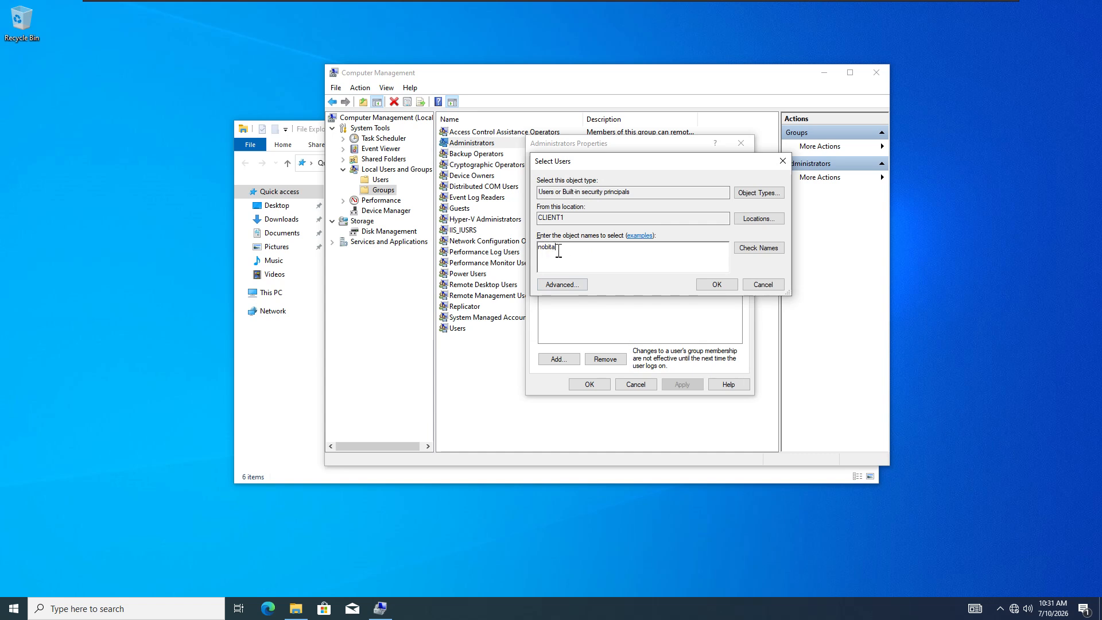
- Check the entered user name at CLIENT1 and dismiss the Name Not Found warning
{"action": "left_click", "coordinate": [757, 250]}
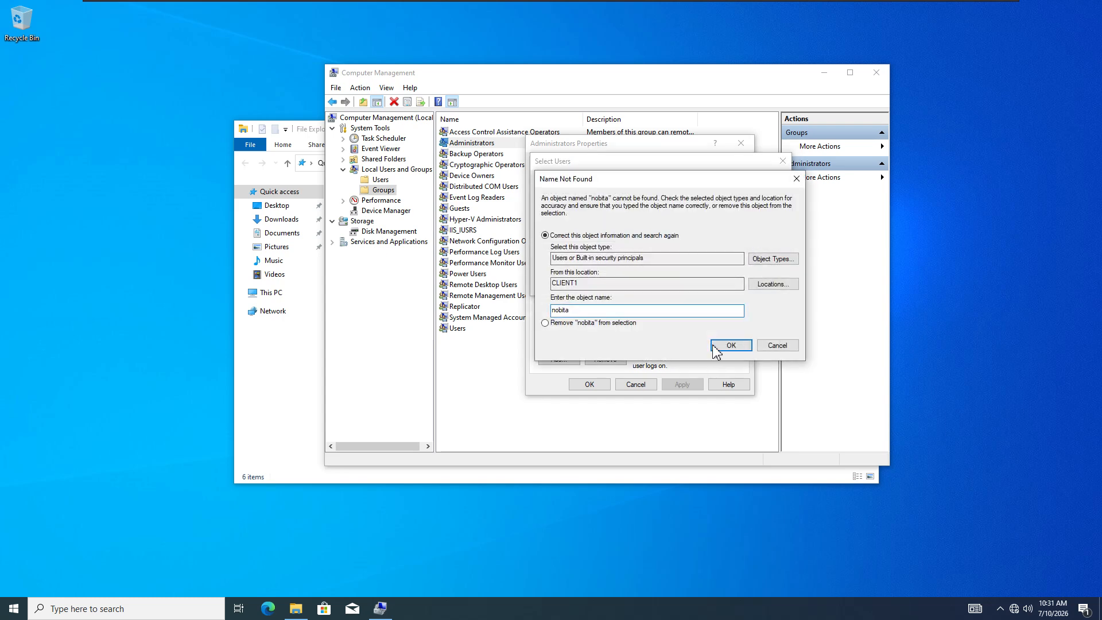
{"action": "left_click", "coordinate": [724, 346]}
{"action": "left_click", "coordinate": [732, 345]}
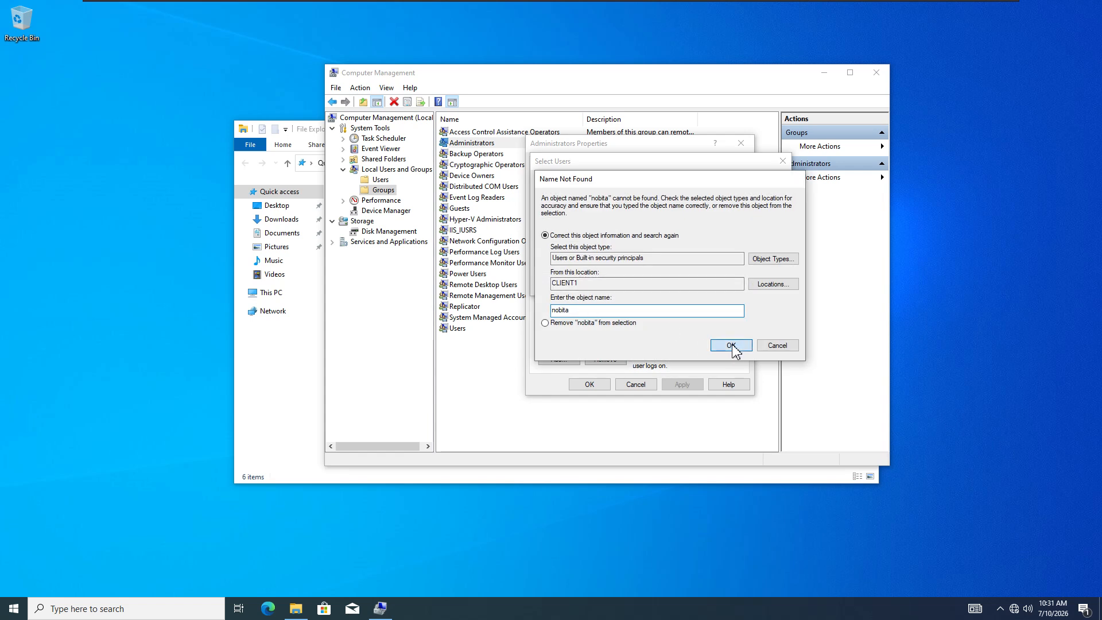
{"action": "left_click_drag", "start_coordinate": [546, 201], "coordinate": [663, 201]}
{"action": "left_click", "coordinate": [797, 178]}
{"action": "double_click", "coordinate": [567, 219]}
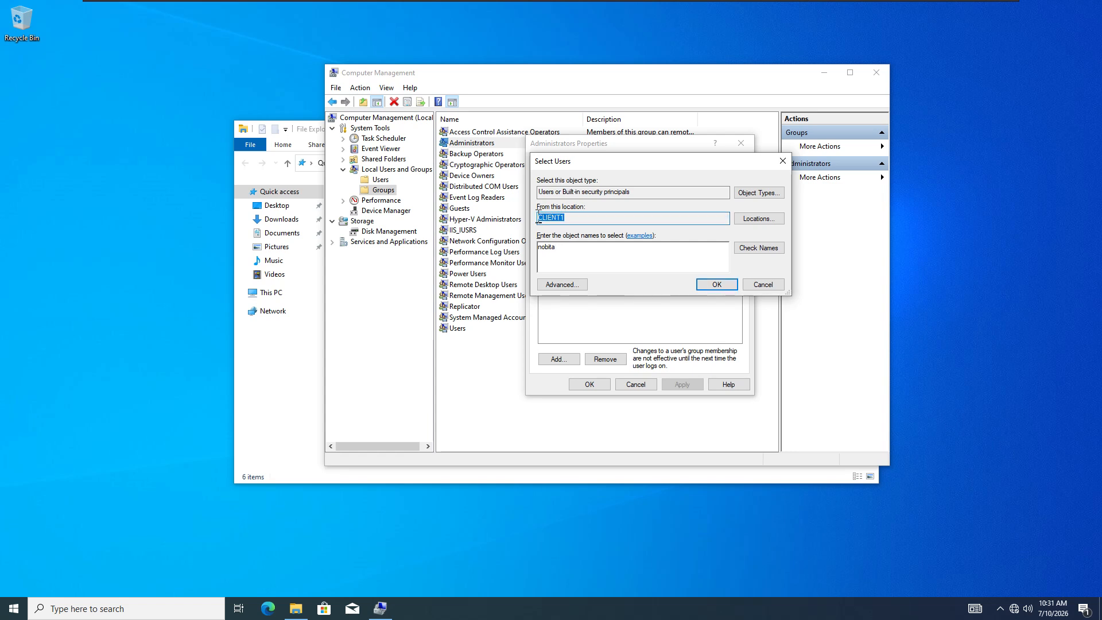
{"action": "left_click_drag", "start_coordinate": [562, 255], "coordinate": [540, 251]}
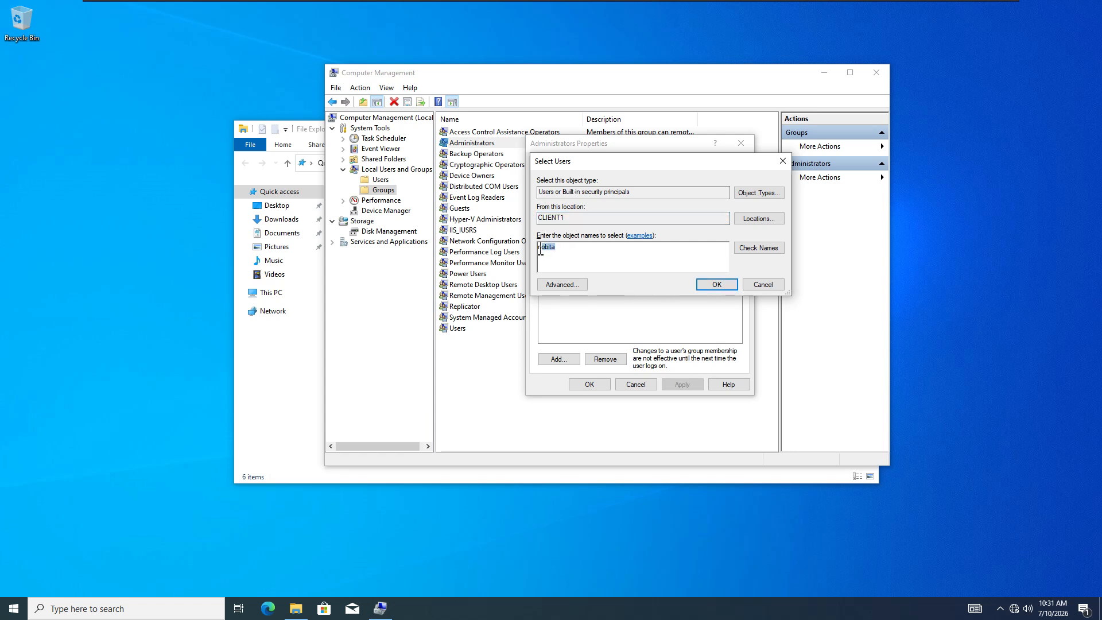
- Change the search location to the test.xor domain under Entire Directory
{"action": "left_click", "coordinate": [756, 221]}
{"action": "left_click", "coordinate": [577, 239]}
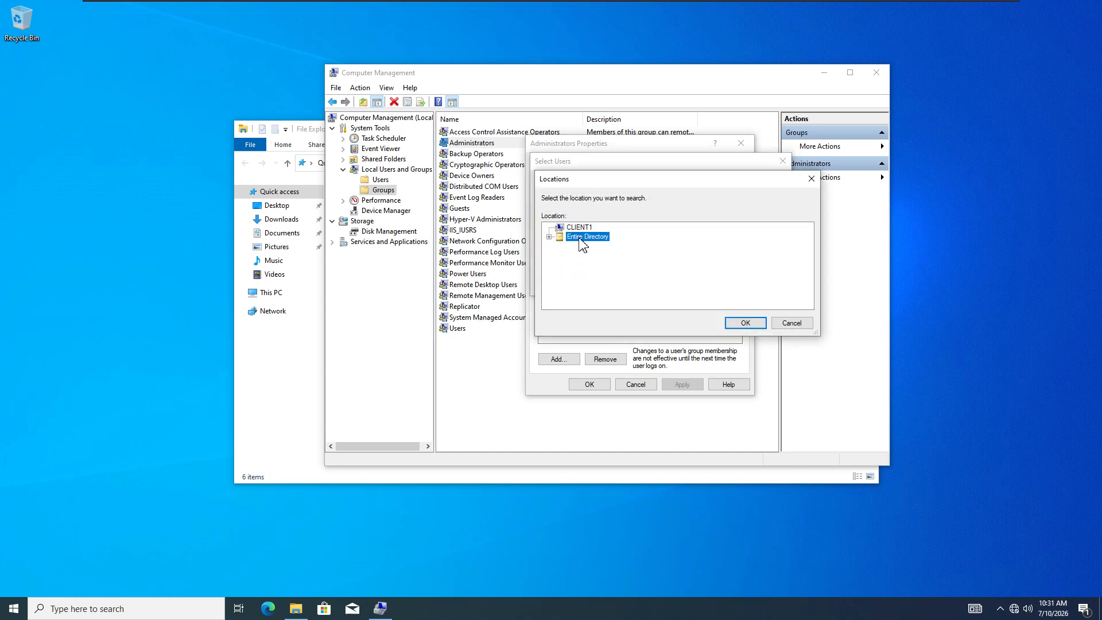
{"action": "left_click", "coordinate": [549, 237]}
{"action": "left_click", "coordinate": [585, 246]}
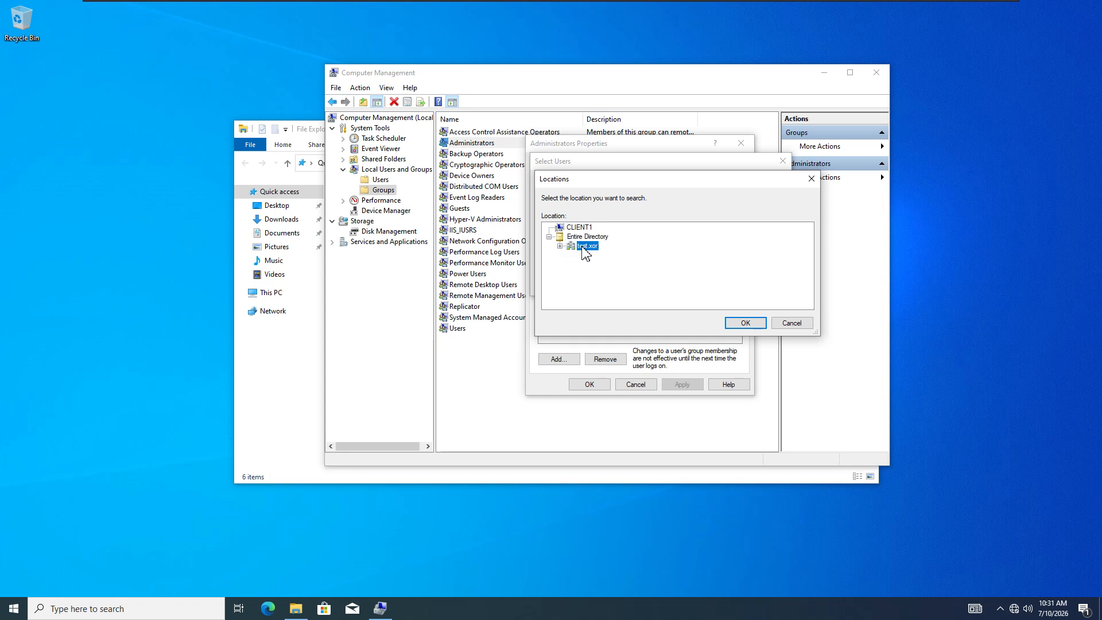
{"action": "left_click", "coordinate": [735, 323]}
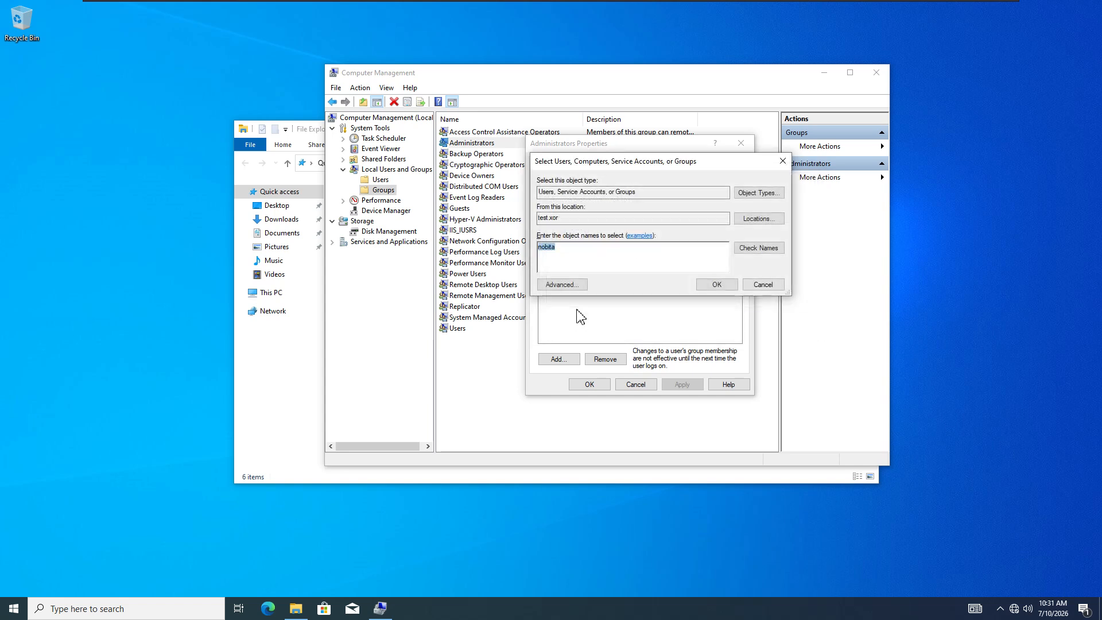
- Resolve the user name against test.xor and add the account to Administrators
{"action": "left_click", "coordinate": [567, 253]}
{"action": "left_click", "coordinate": [759, 248]}
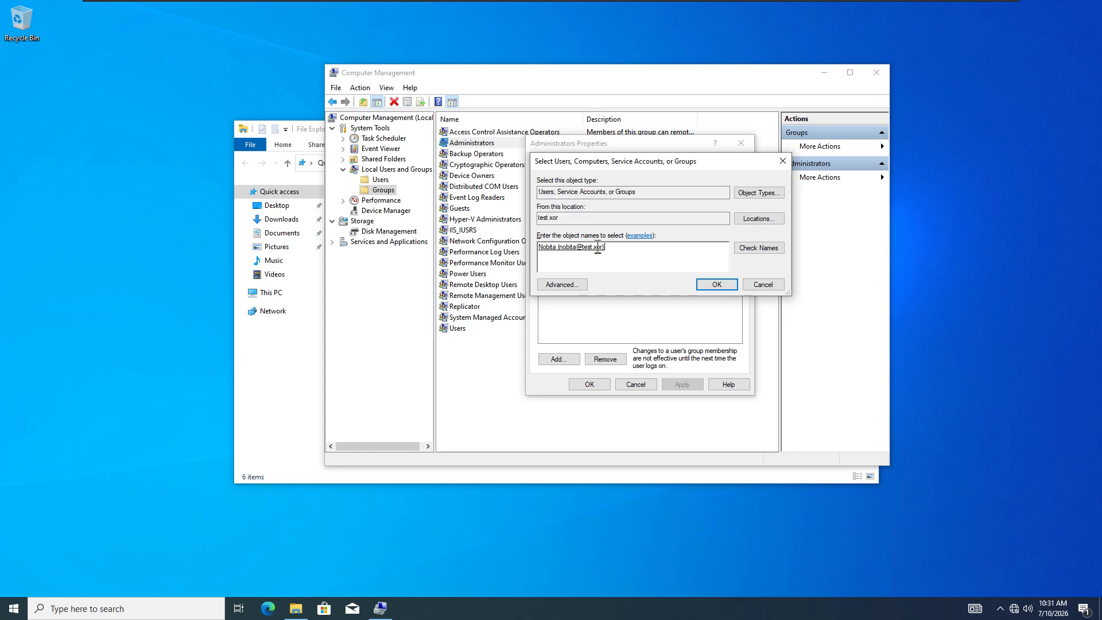
{"action": "left_click_drag", "start_coordinate": [610, 249], "coordinate": [539, 248]}
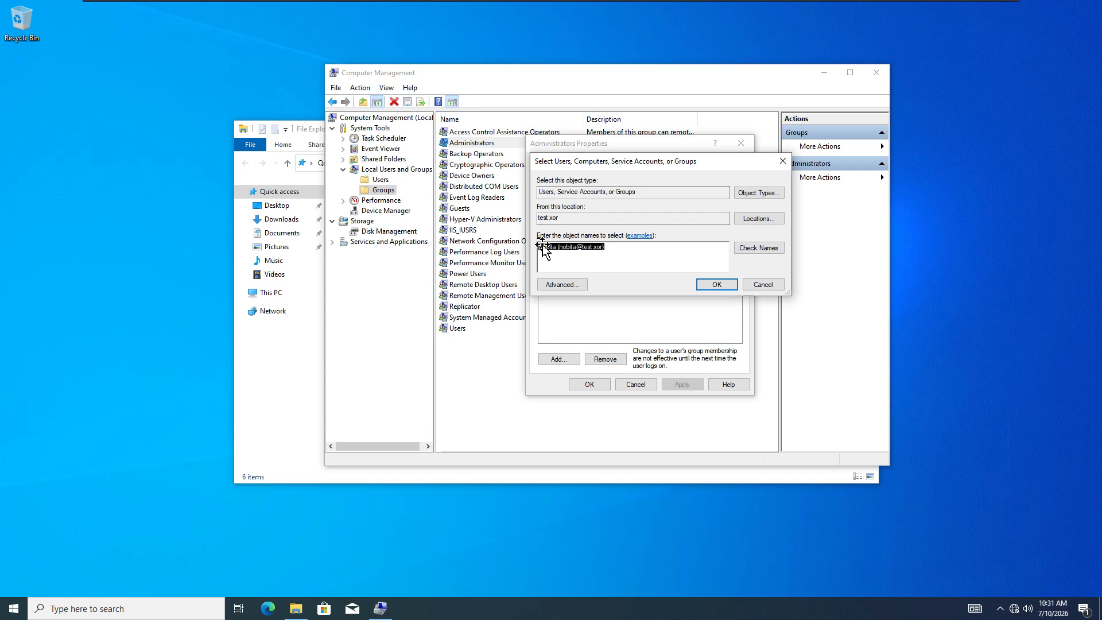
{"action": "left_click", "coordinate": [627, 252]}
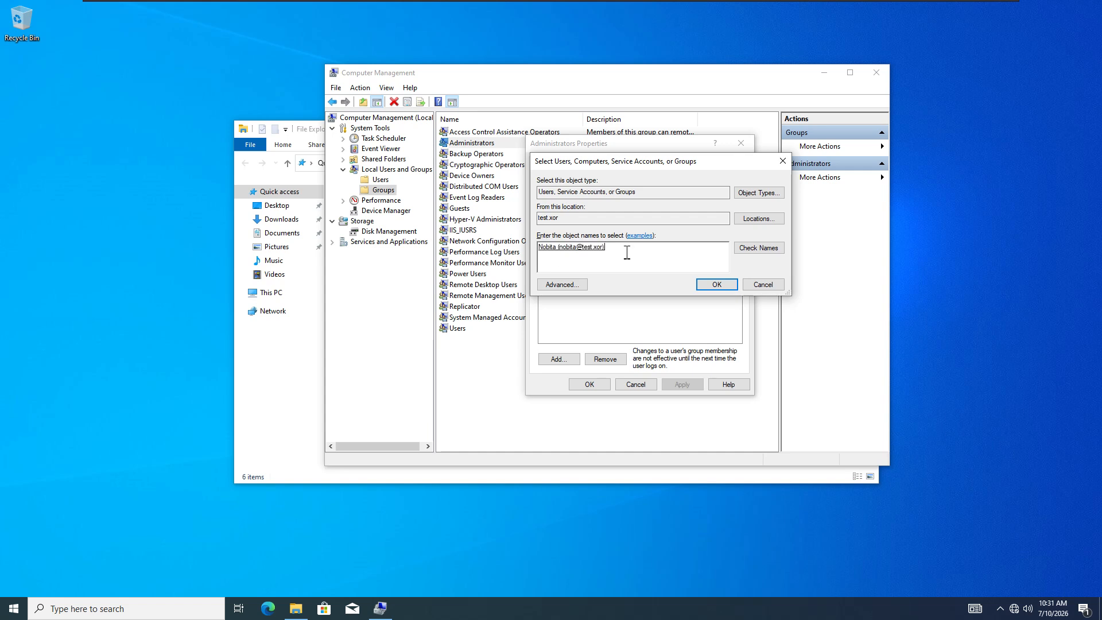
{"action": "left_click", "coordinate": [714, 287]}
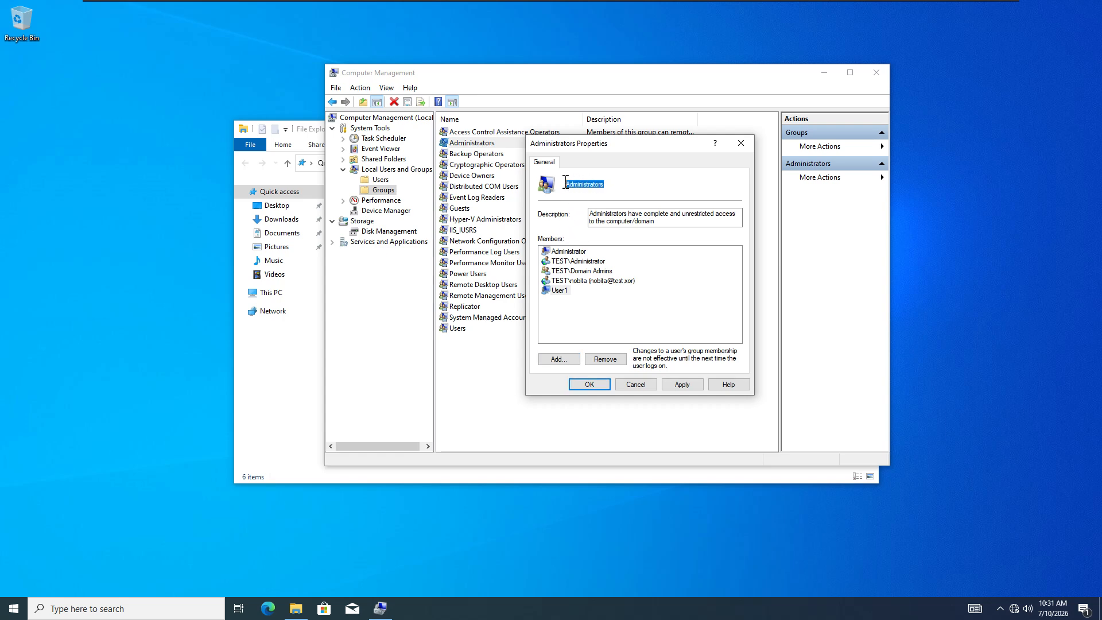
- Review the new domain member and Administrator entries, then switch to the DC01 machine
{"action": "left_click", "coordinate": [600, 280]}
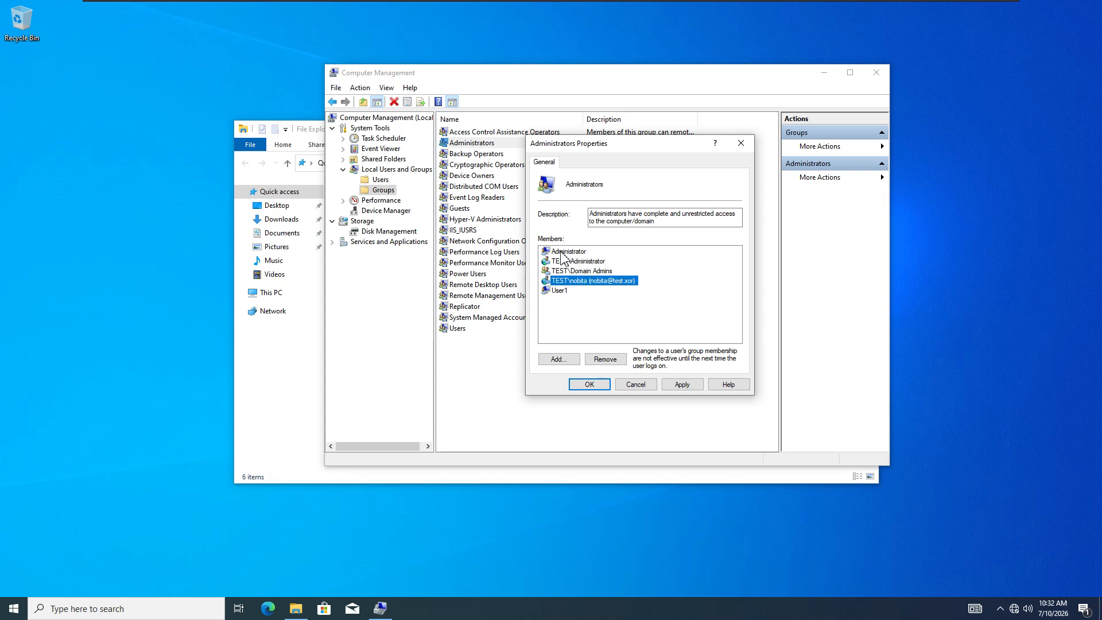
{"action": "left_click", "coordinate": [569, 253]}
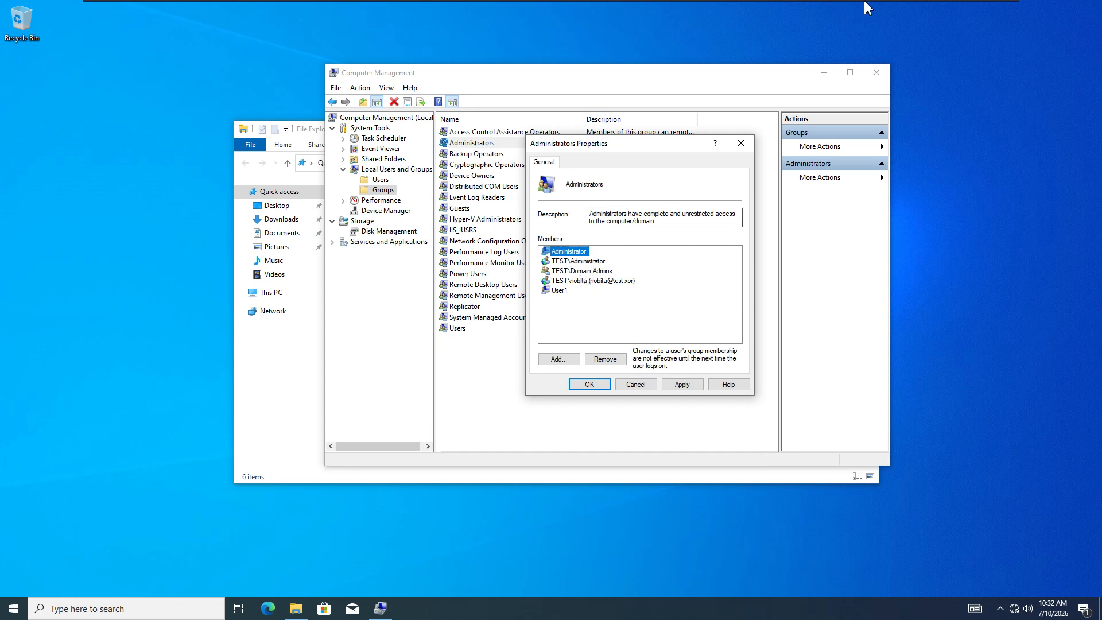
{"action": "left_click", "coordinate": [903, 9]}
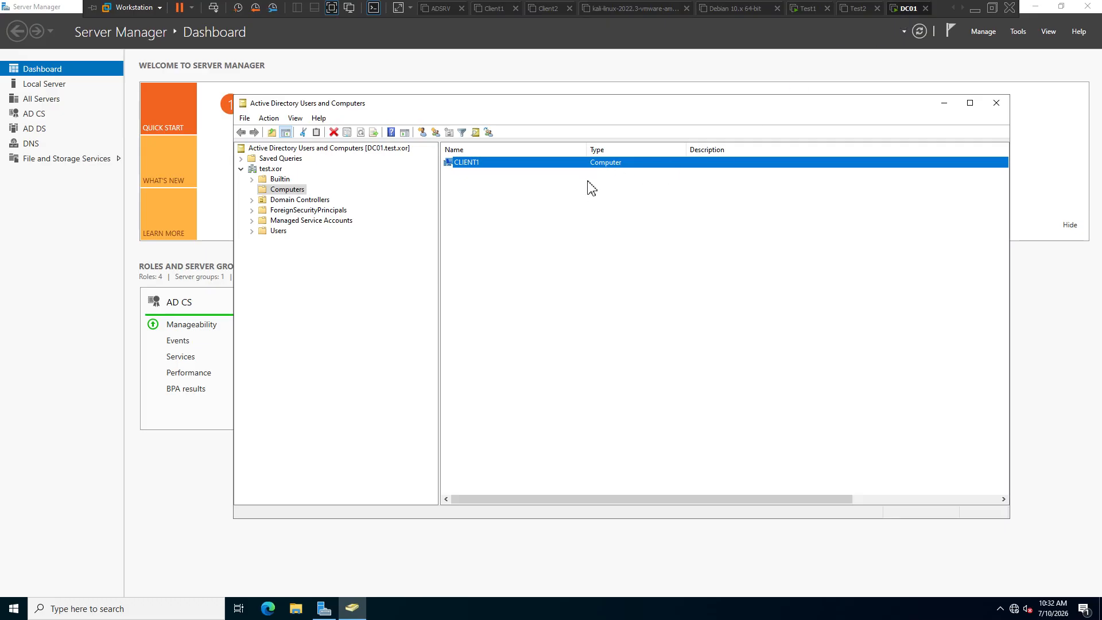
- On DC01, inspect the Builtin Administrators group's Member Of tab, then return to Test1
{"action": "left_click", "coordinate": [280, 231]}
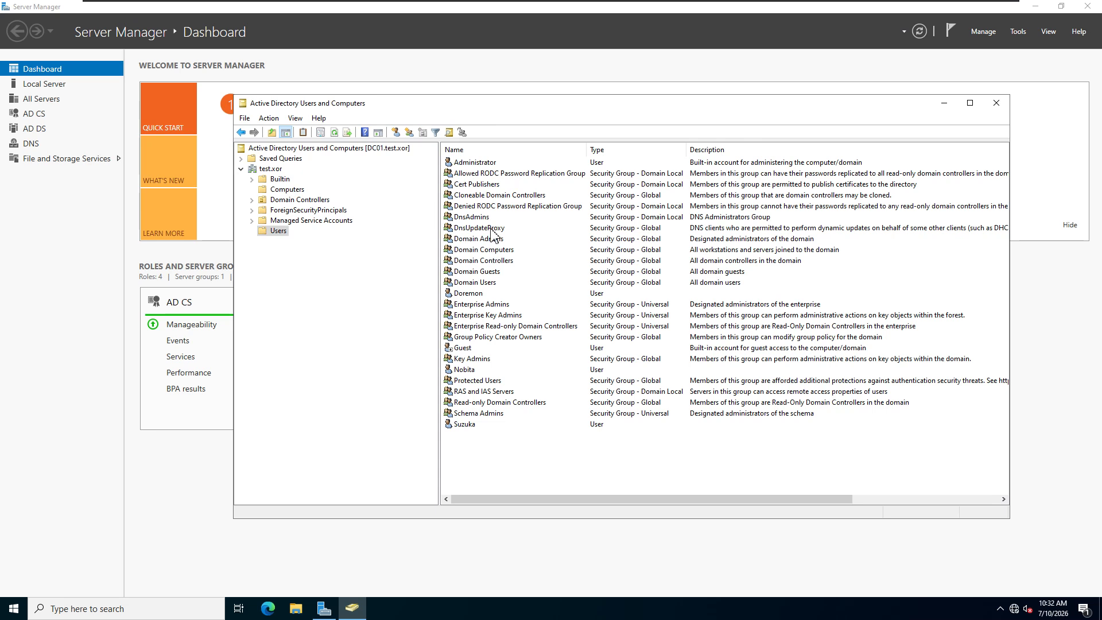
{"action": "left_click", "coordinate": [289, 190]}
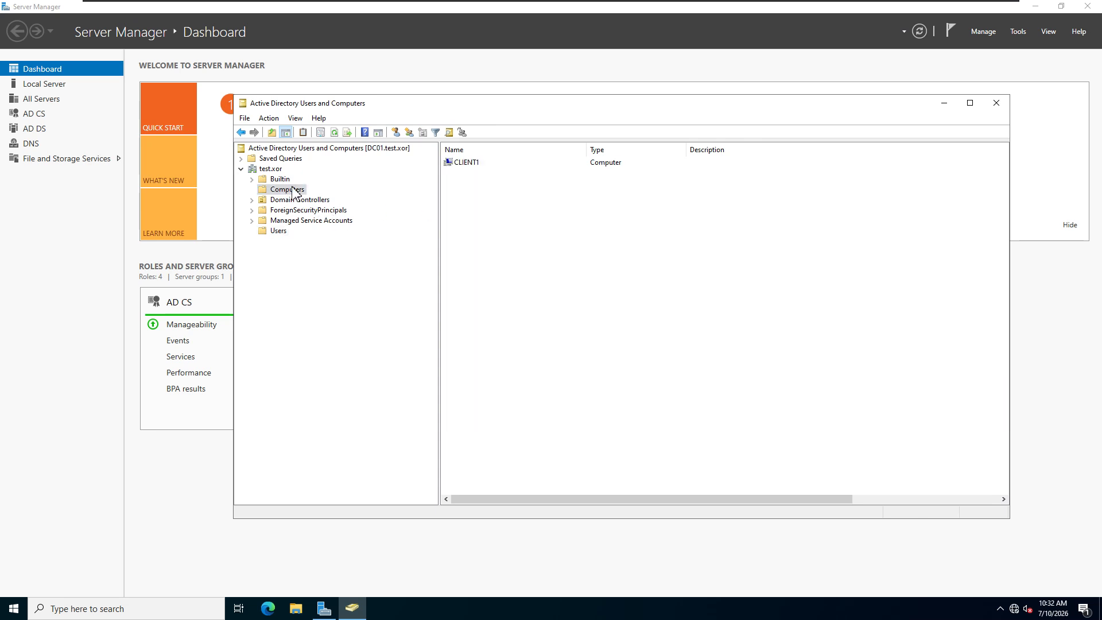
{"action": "left_click", "coordinate": [279, 180]}
{"action": "double_click", "coordinate": [480, 185]}
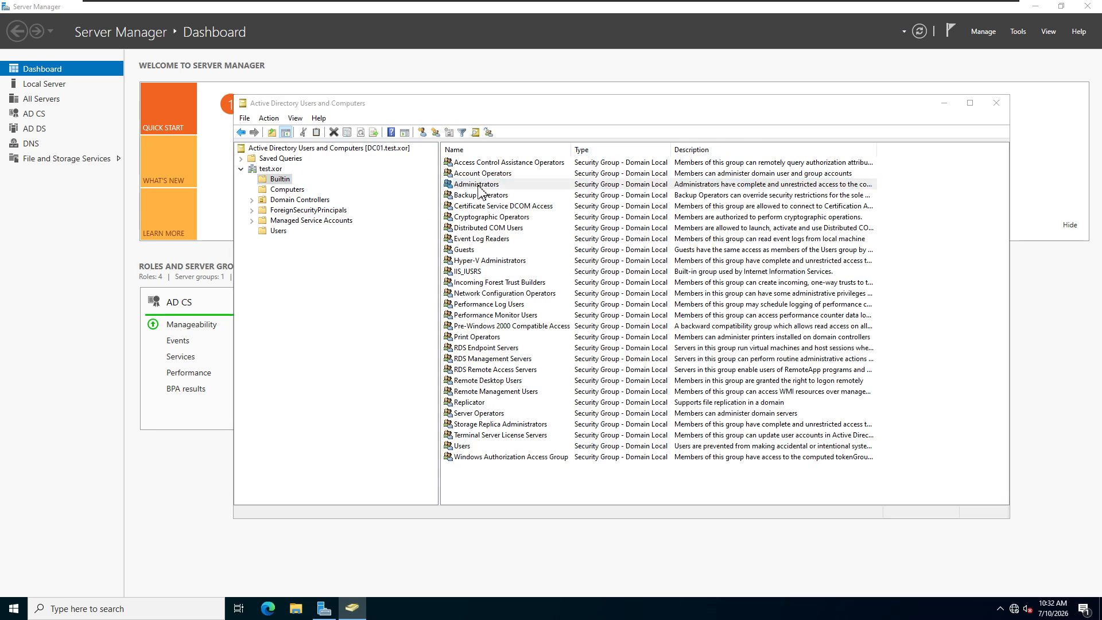
{"action": "left_click", "coordinate": [589, 204]}
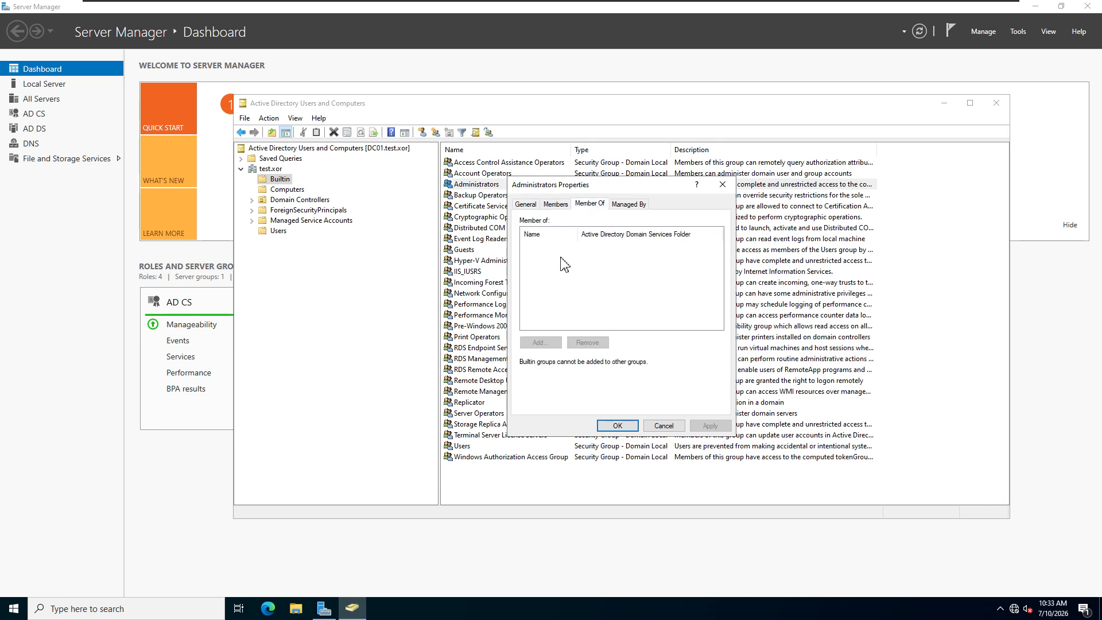
{"action": "left_click", "coordinate": [722, 185]}
{"action": "mouse_move", "coordinate": [896, 9]}
{"action": "left_click", "coordinate": [809, 10]}
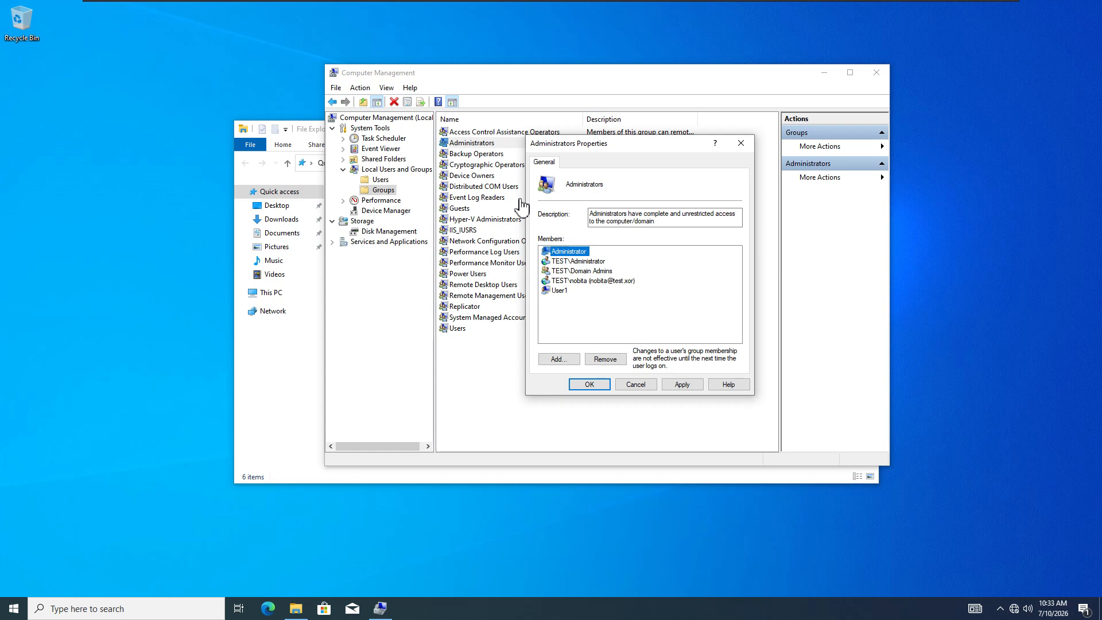
- Apply and confirm the Administrators group membership, then close Computer Management
{"action": "left_click", "coordinate": [690, 389]}
{"action": "left_click", "coordinate": [595, 388]}
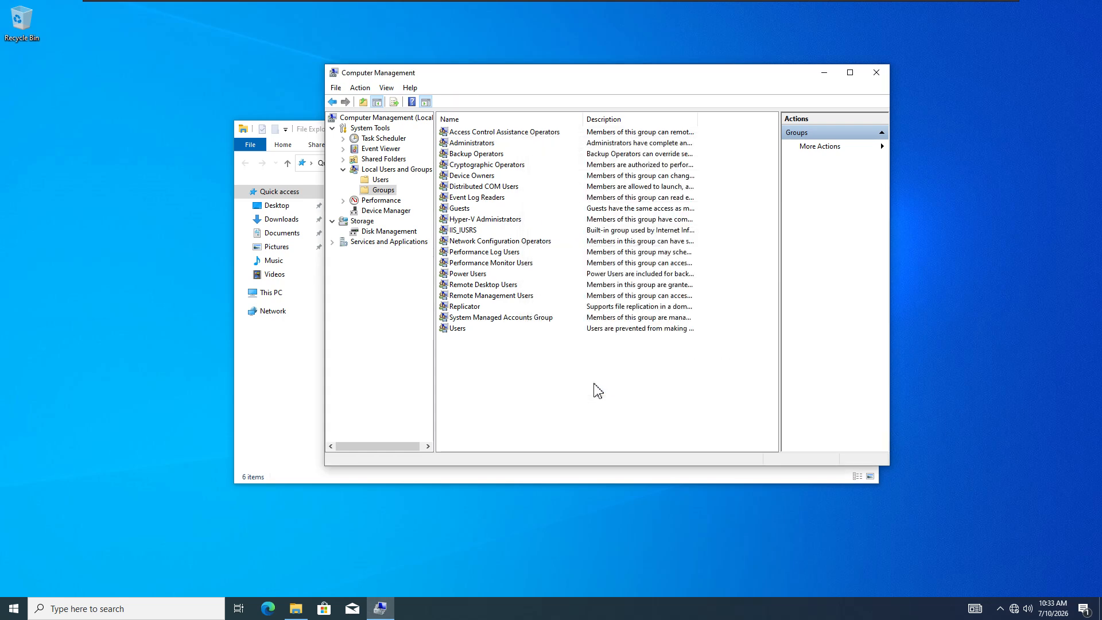
{"action": "left_click", "coordinate": [880, 79]}
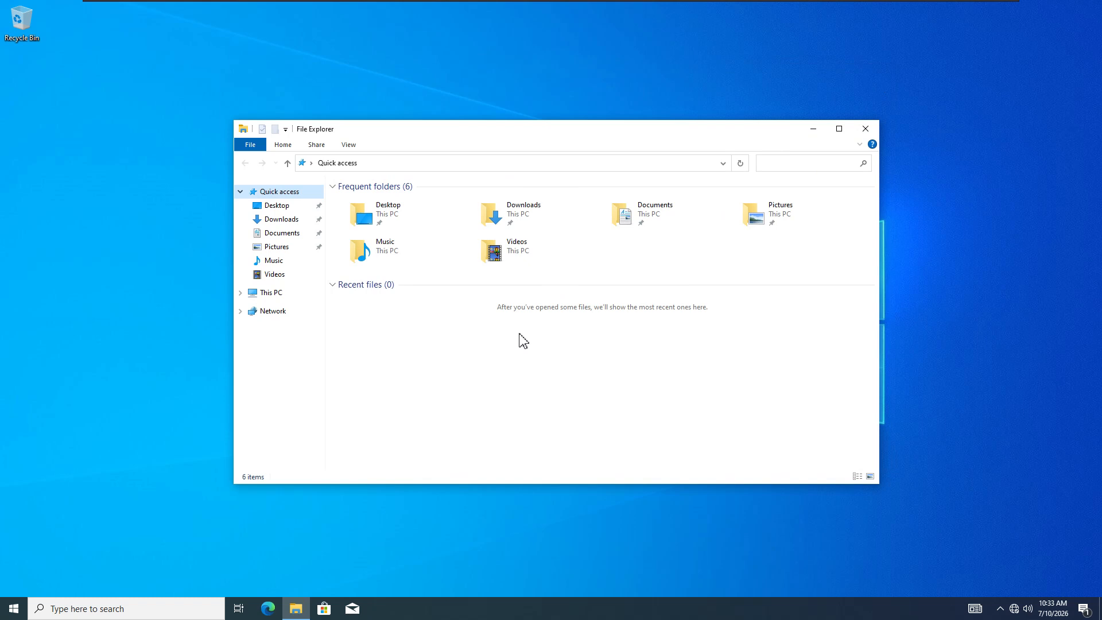
- Browse Network to DC01, open its myshare folder, and navigate back up
{"action": "left_click", "coordinate": [273, 312]}
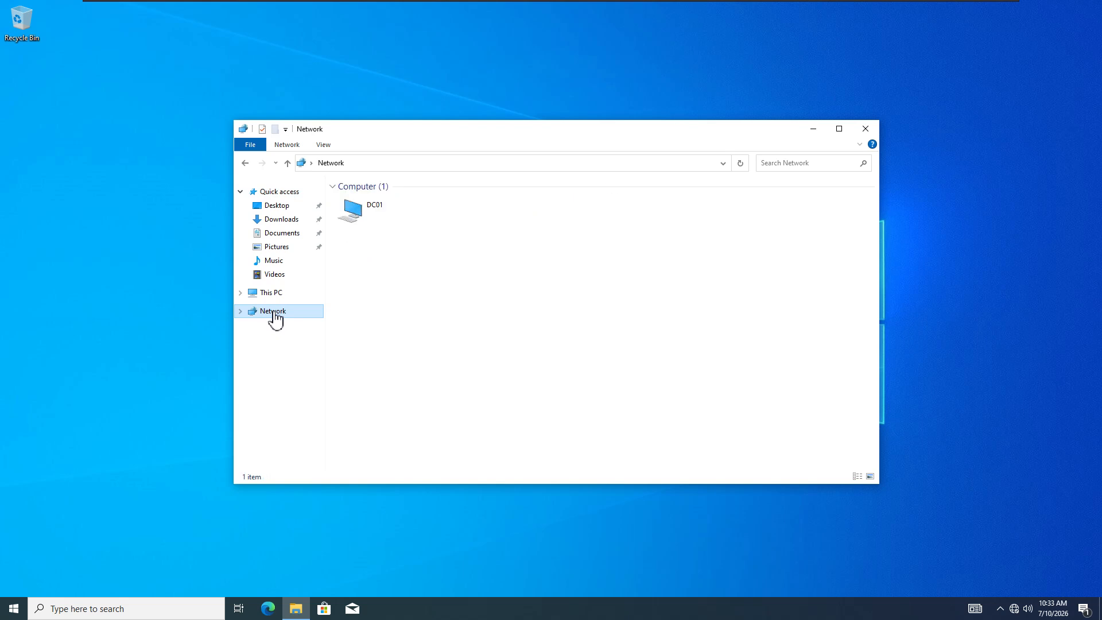
{"action": "double_click", "coordinate": [376, 214]}
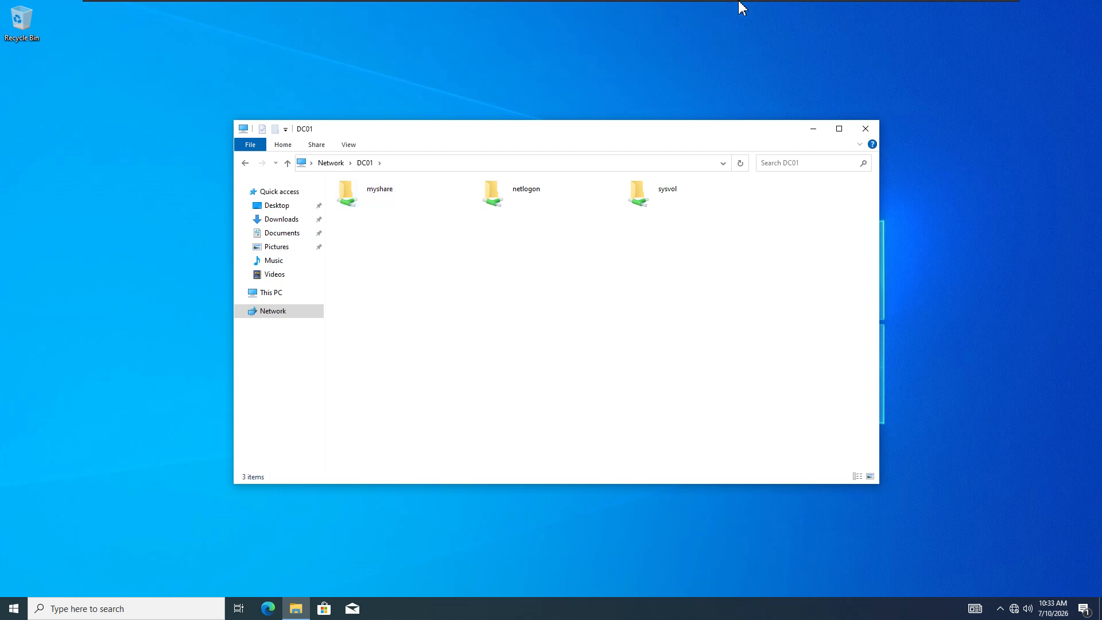
{"action": "mouse_move", "coordinate": [739, 2]}
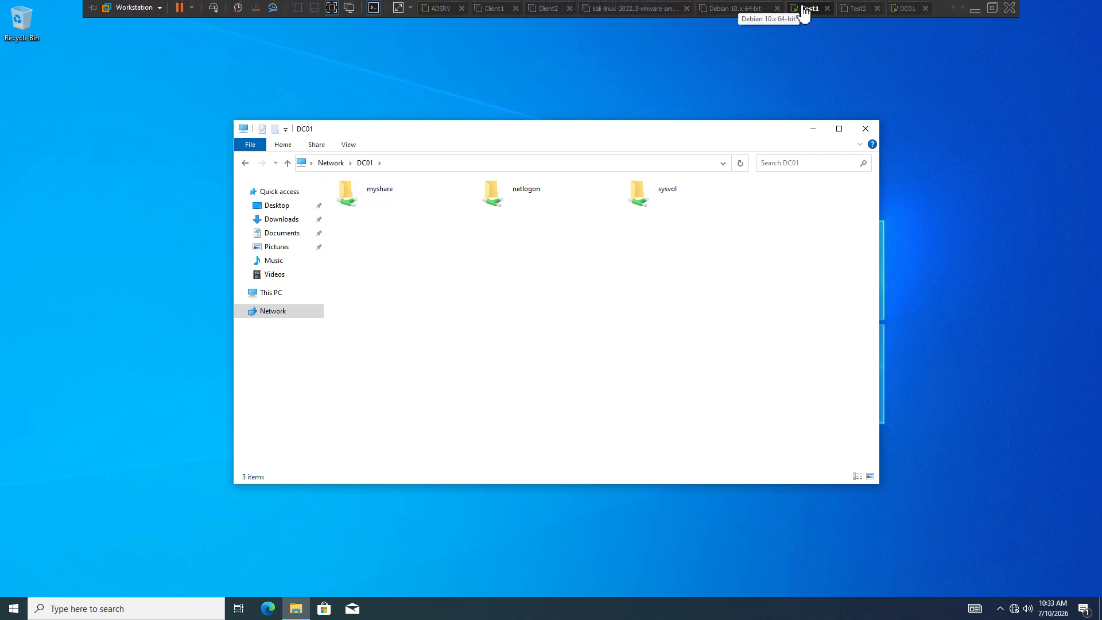
{"action": "double_click", "coordinate": [386, 205]}
{"action": "left_click", "coordinate": [286, 166]}
{"action": "left_click", "coordinate": [286, 166]}
- Revisit DC01's shares, go up to the Desktop folder, and close File Explorer
{"action": "left_click", "coordinate": [271, 313]}
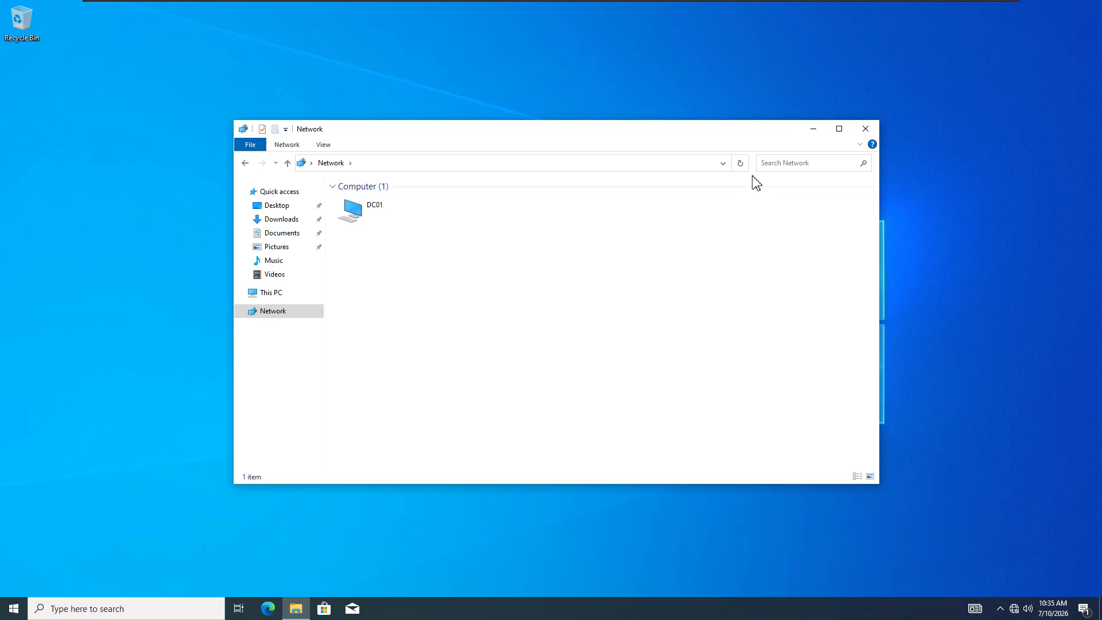
{"action": "double_click", "coordinate": [382, 218]}
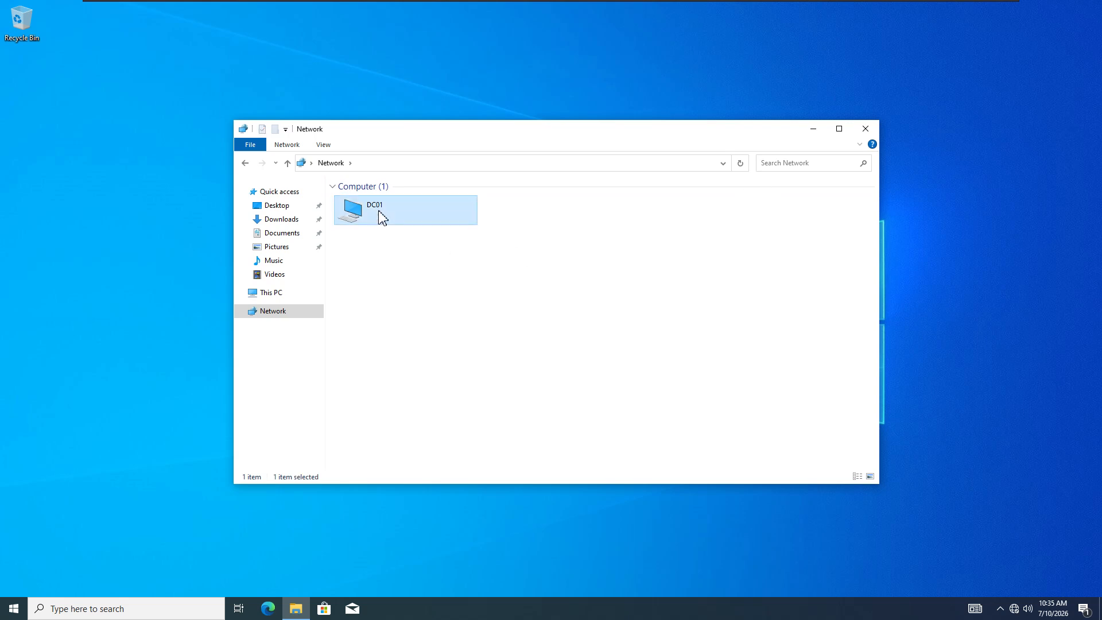
{"action": "left_click", "coordinate": [288, 164]}
{"action": "left_click", "coordinate": [287, 163]}
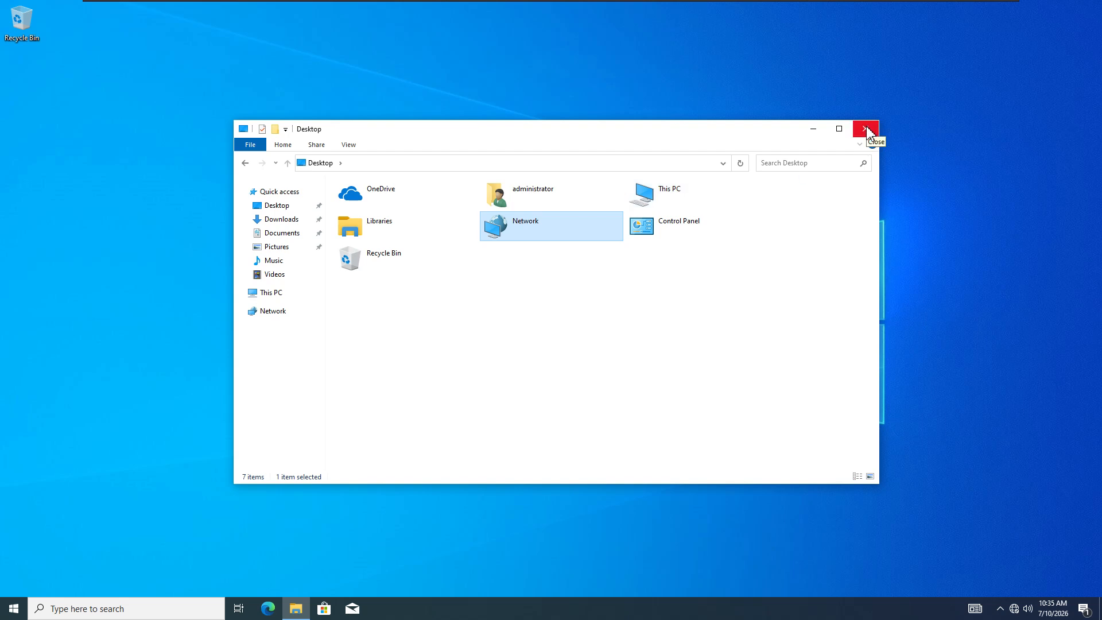
{"action": "left_click", "coordinate": [868, 132]}
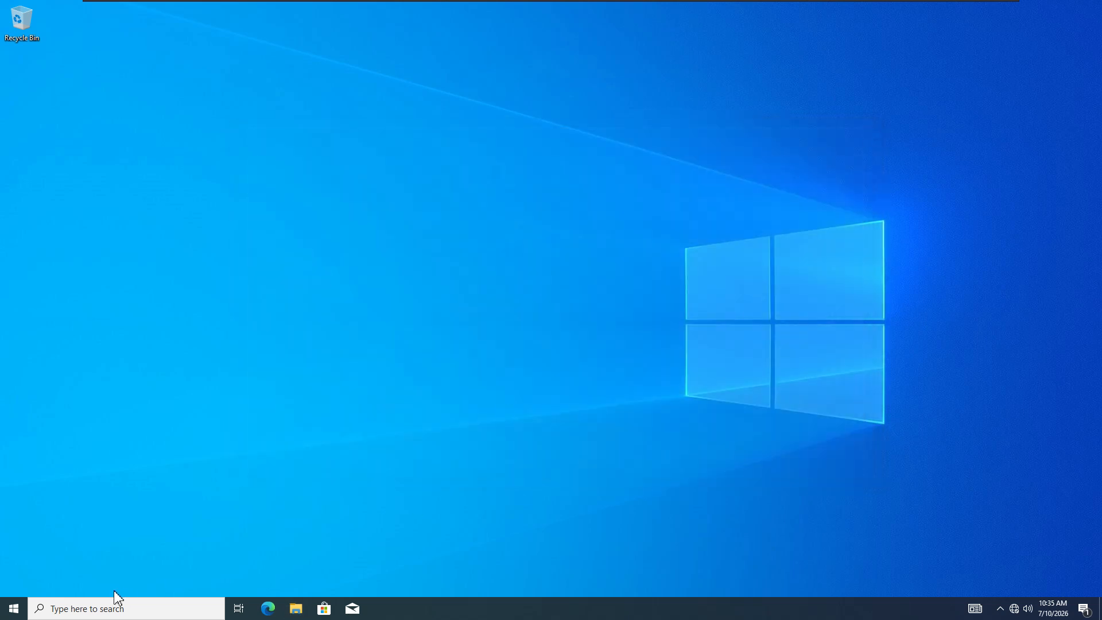
- Sign the administrator out of Test1 and choose Other user at sign-in
{"action": "left_click", "coordinate": [13, 609]}
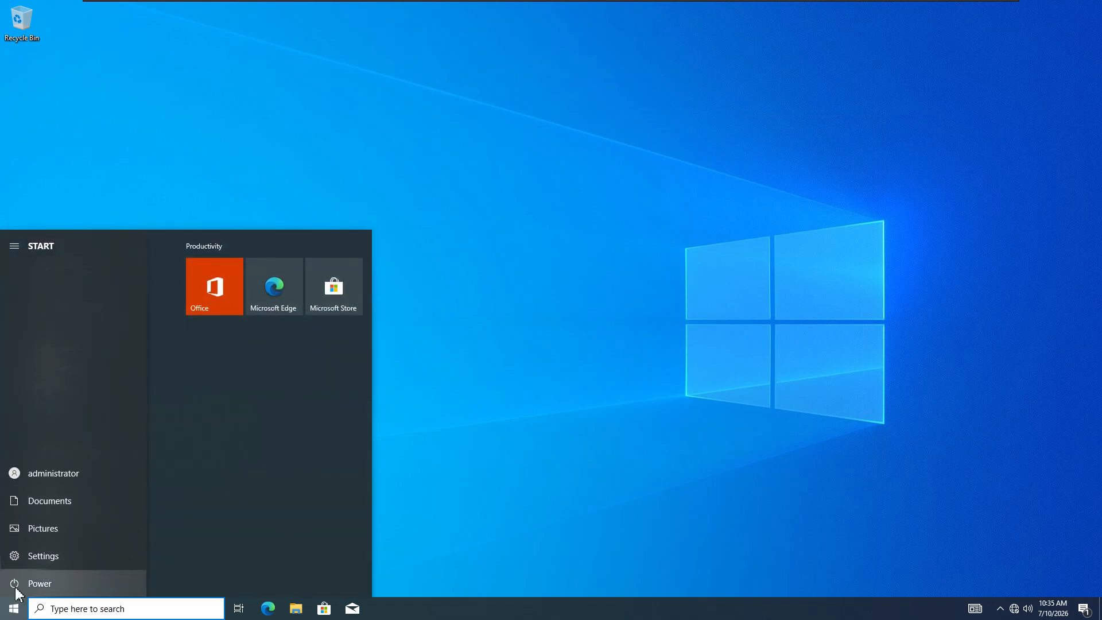
{"action": "left_click", "coordinate": [44, 482]}
{"action": "left_click", "coordinate": [47, 422]}
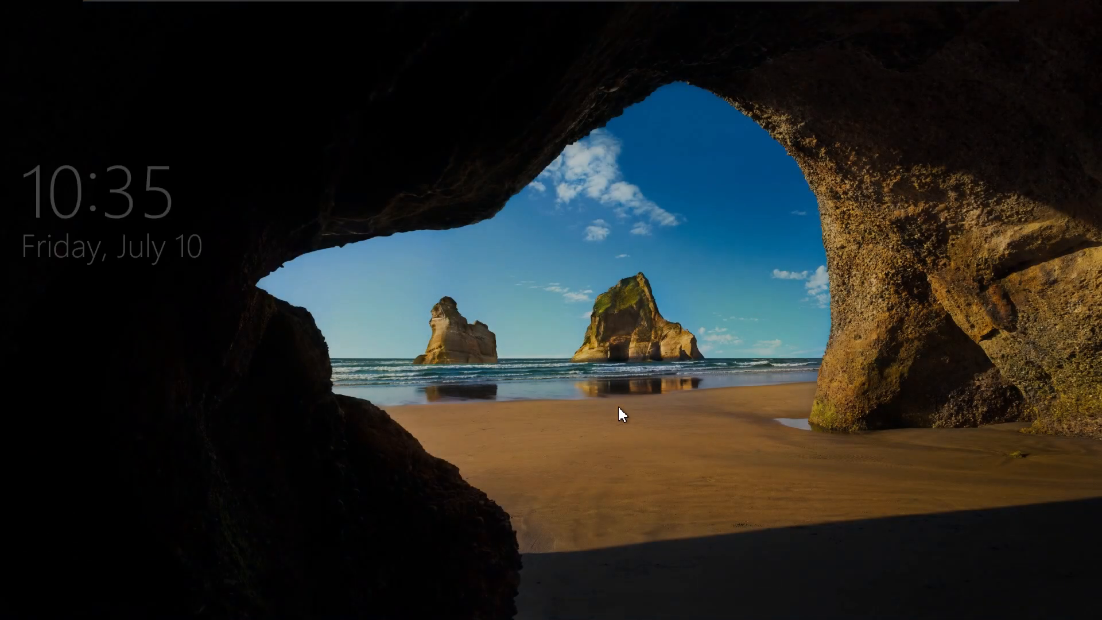
{"action": "left_click", "coordinate": [618, 407]}
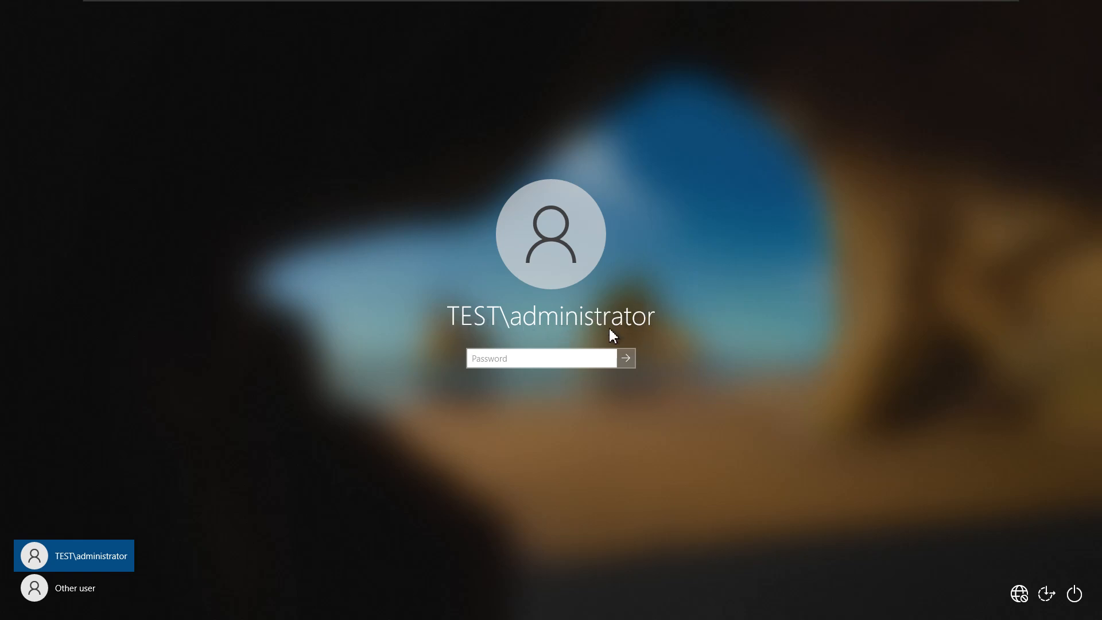
{"action": "left_click", "coordinate": [96, 586]}
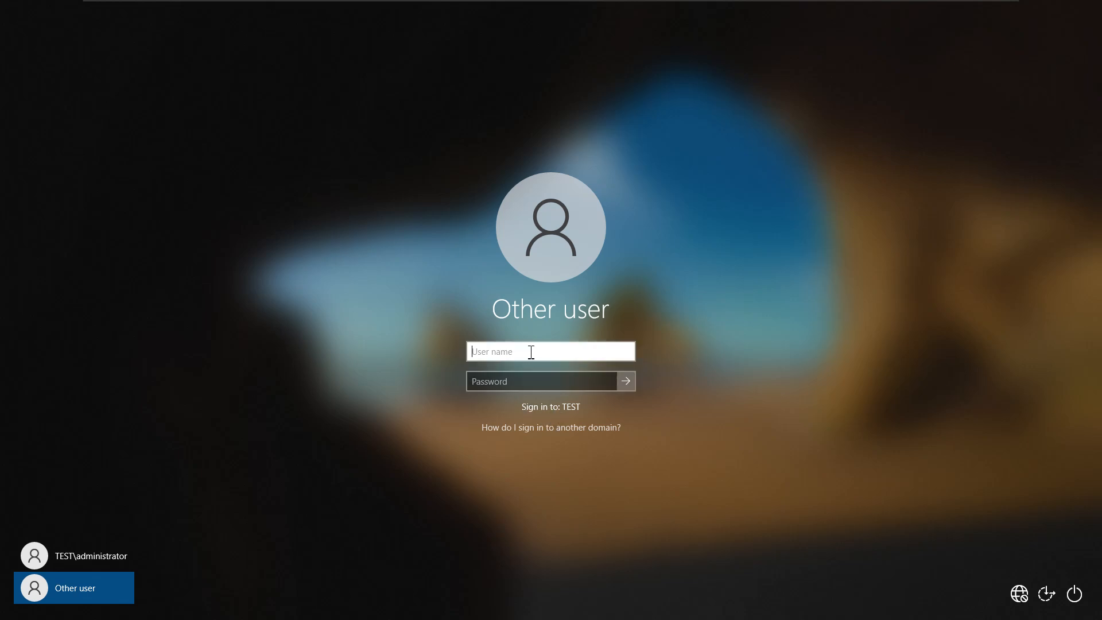
- Sign in as the local .\user1 account with its password
{"action": "type", "text": "."}
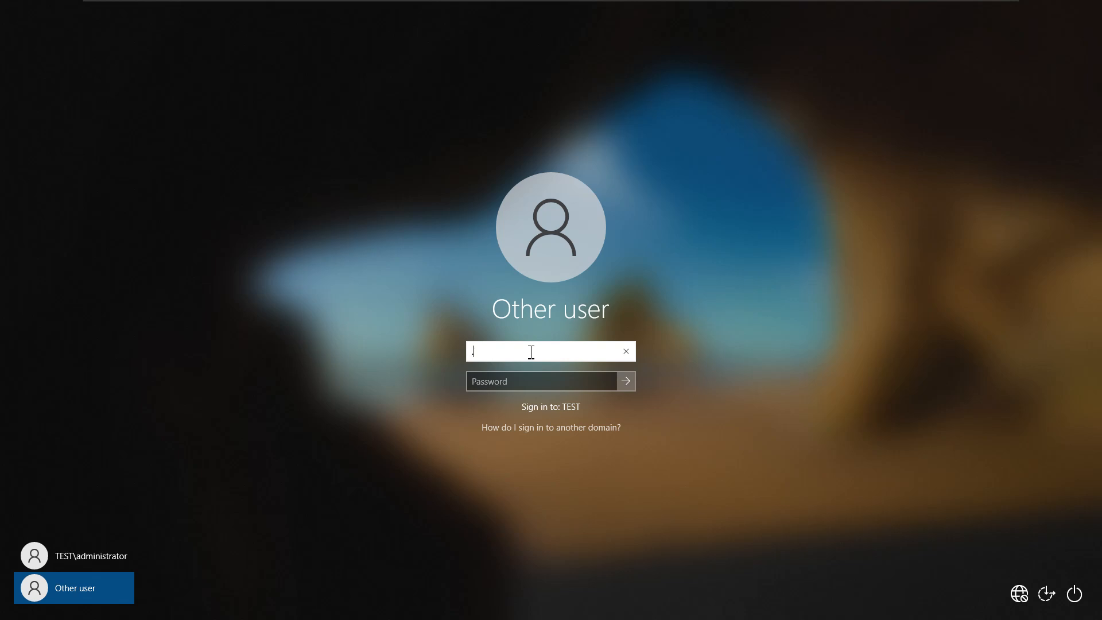
{"action": "type", "text": "\\user1"}
{"action": "left_click", "coordinate": [532, 382]}
{"action": "key", "text": "Caps_Lock"}
{"action": "type", "text": "•"}
{"action": "key", "text": "Caps_Lock"}
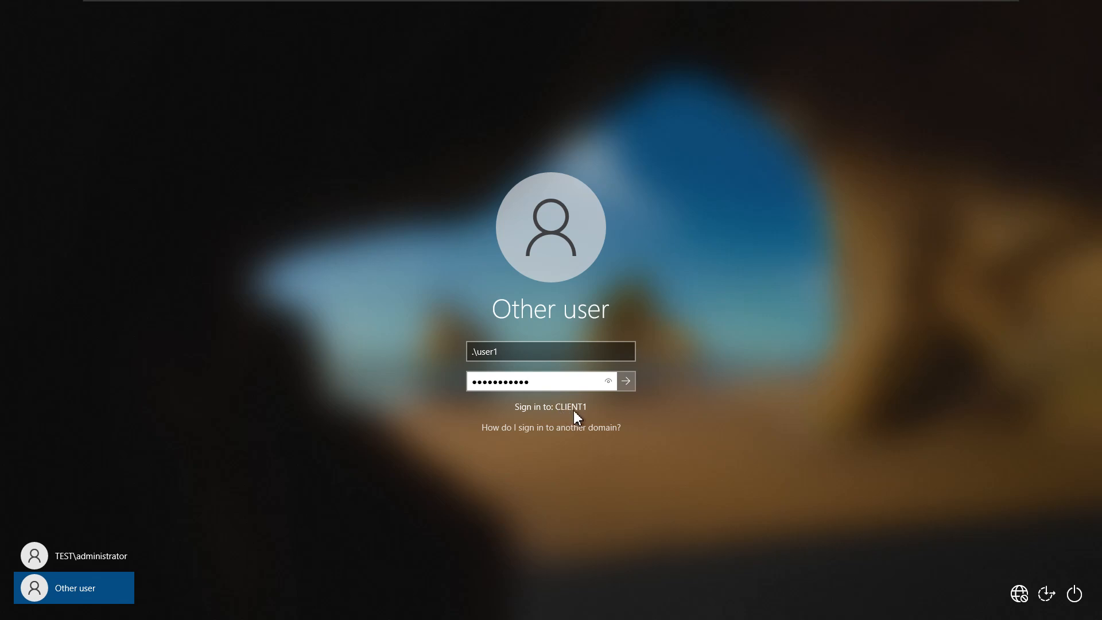
{"action": "double_click", "coordinate": [504, 352]}
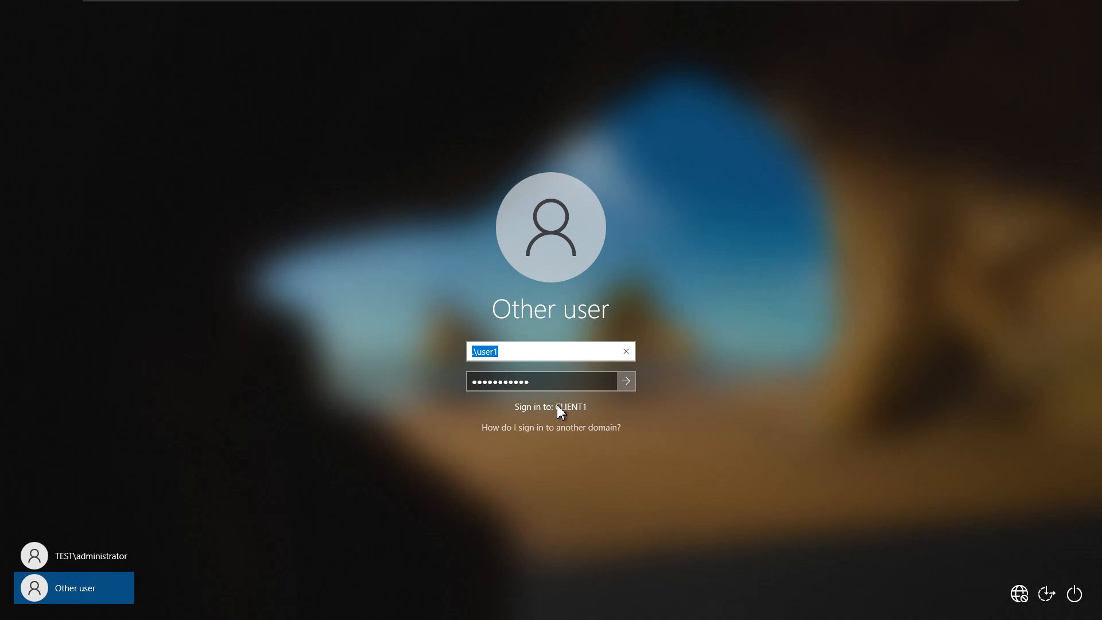
{"action": "left_click", "coordinate": [625, 381]}
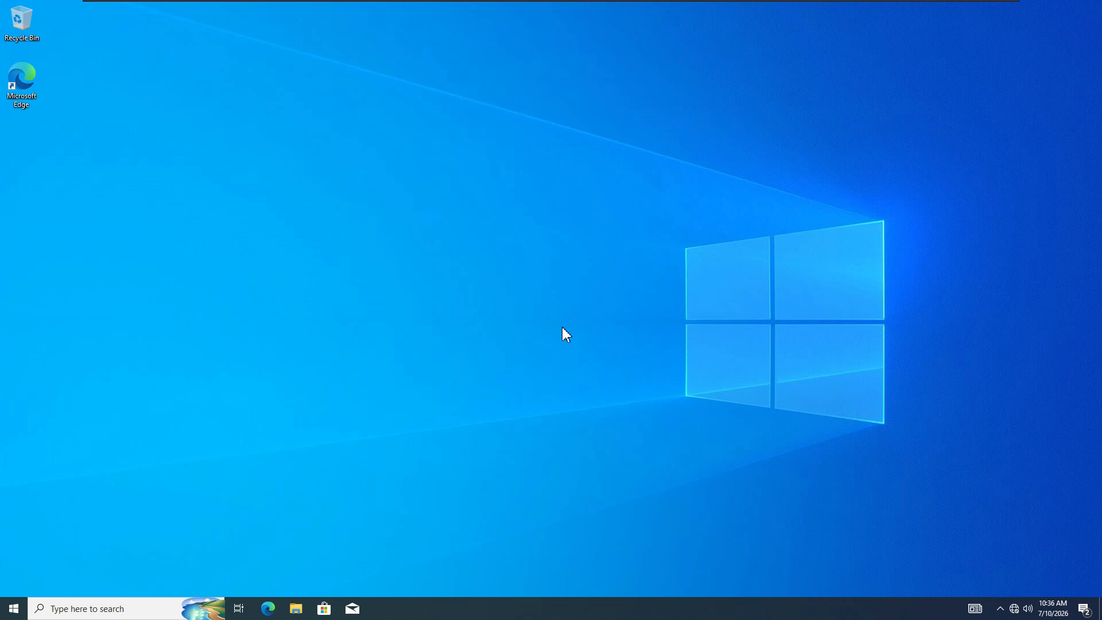
- Open File Explorer at This PC with the Computer ribbon tab showing
{"action": "left_click", "coordinate": [296, 608]}
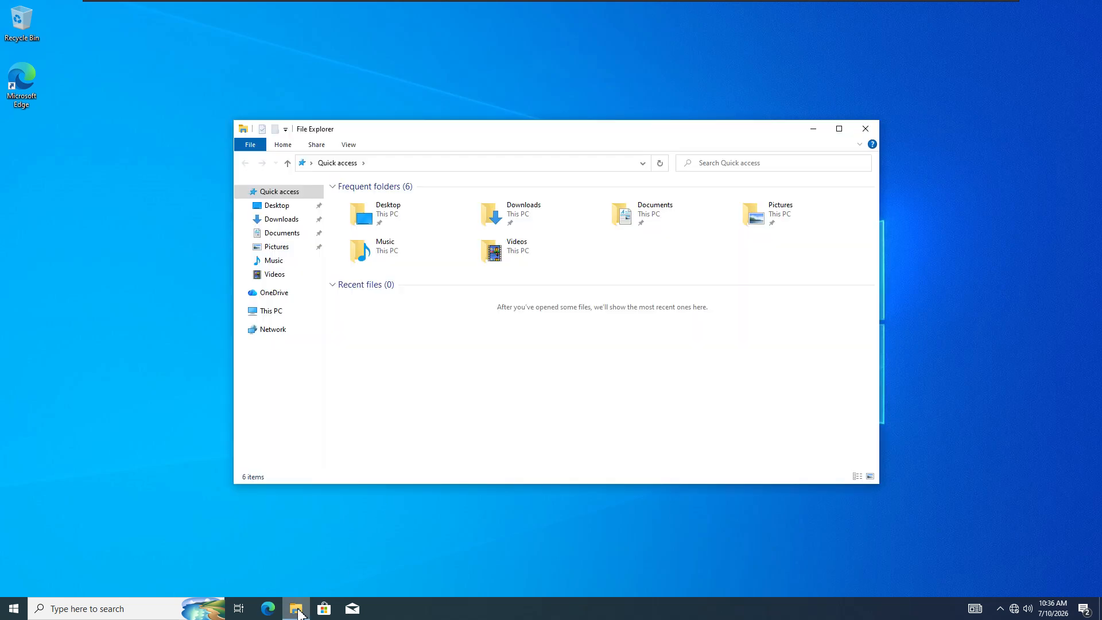
{"action": "left_click", "coordinate": [377, 164]}
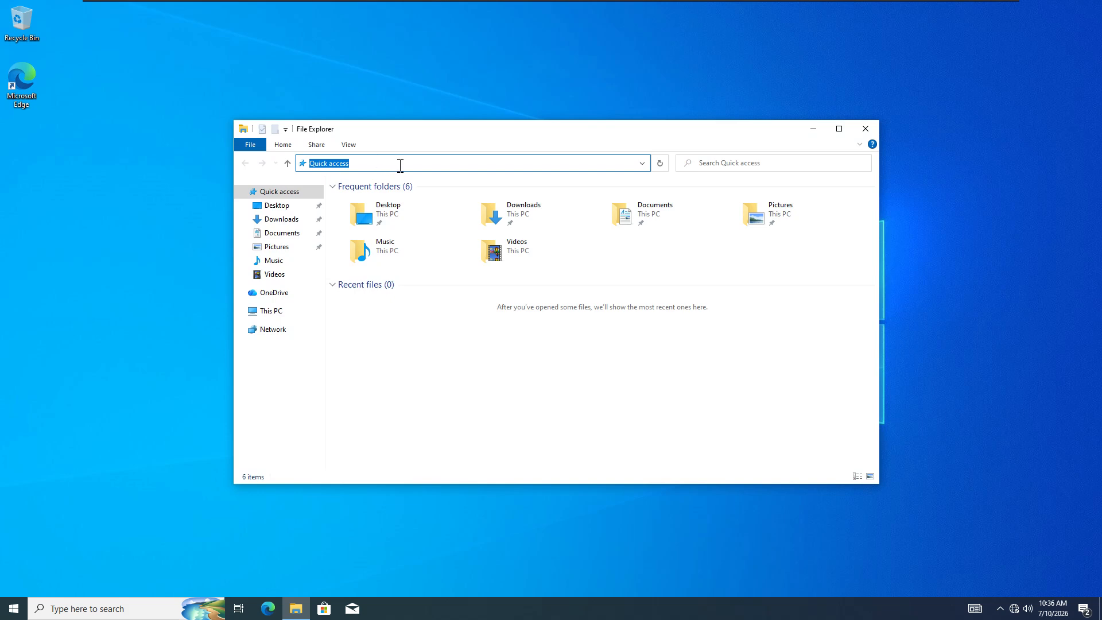
{"action": "key", "text": "super+r"}
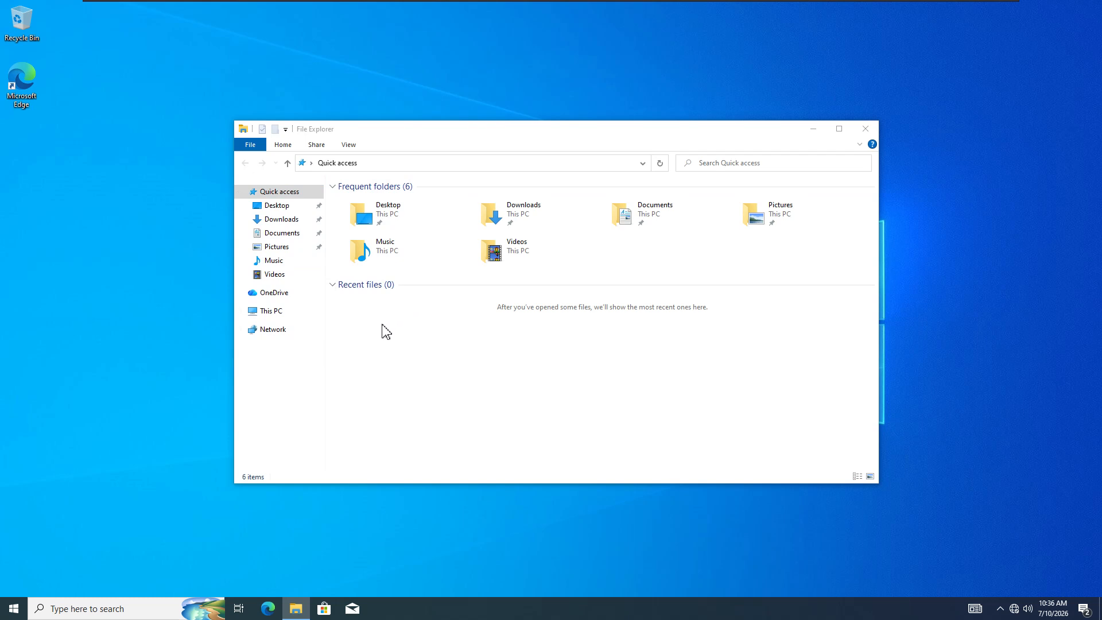
{"action": "left_click", "coordinate": [280, 316]}
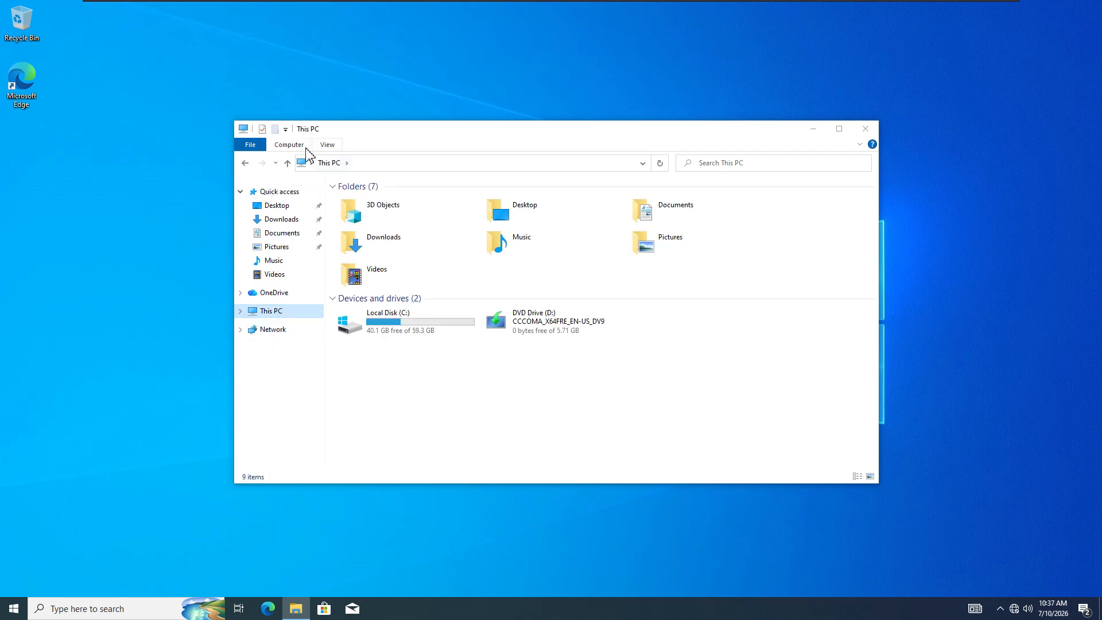
{"action": "left_click", "coordinate": [286, 147]}
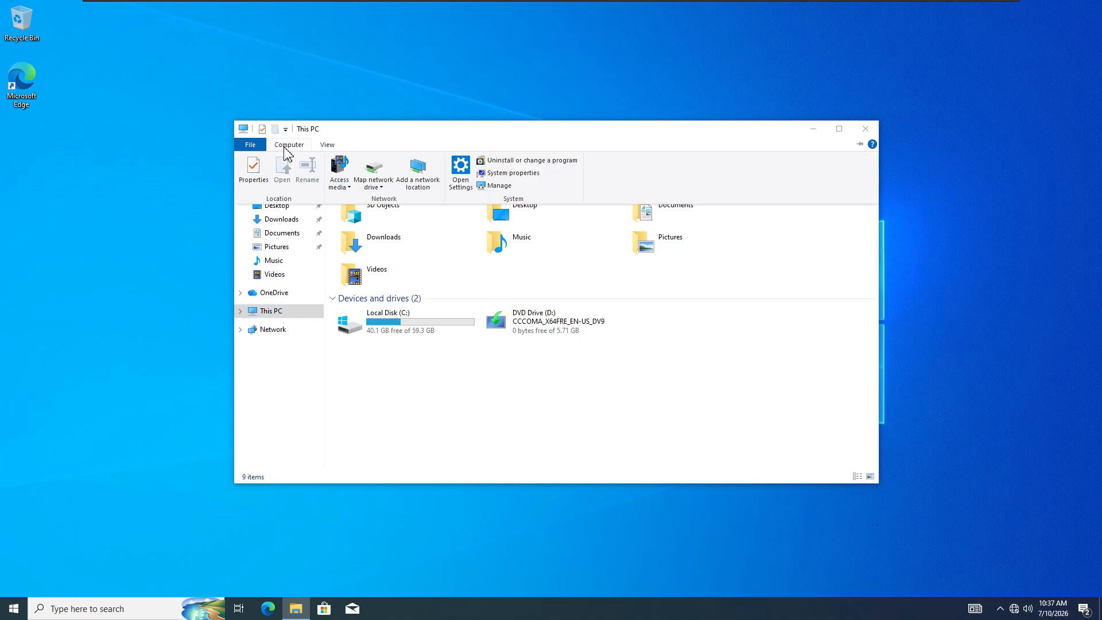
- Map drive Z: to \\DC01\myshare, connecting with different credentials
{"action": "left_click", "coordinate": [373, 172]}
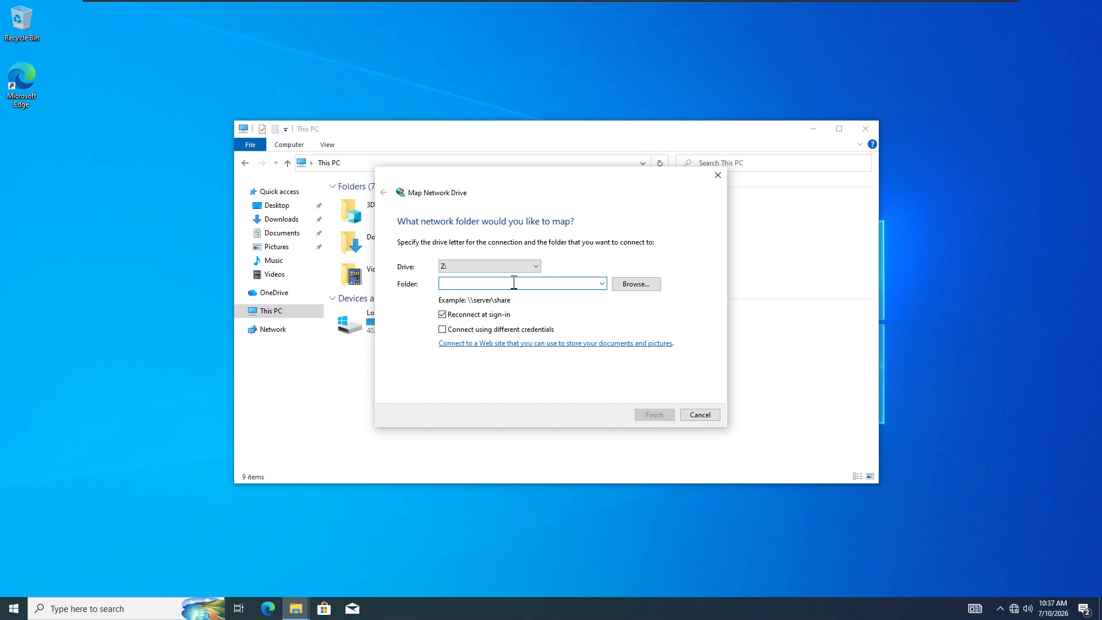
{"action": "type", "text": "\\\\DC01\\myshare"}
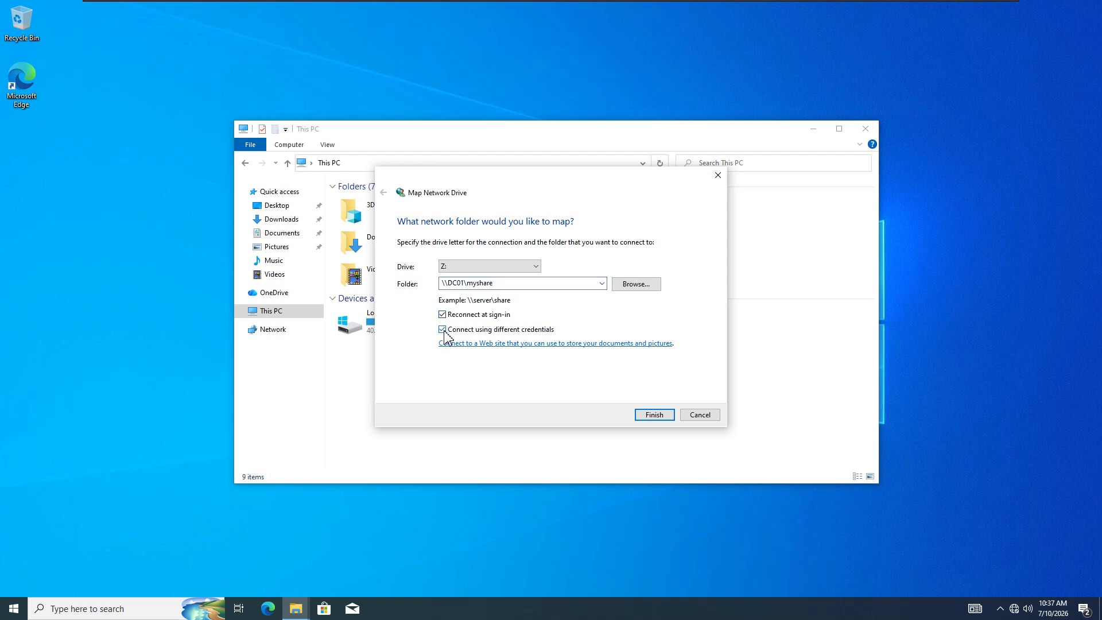
{"action": "left_click", "coordinate": [443, 329]}
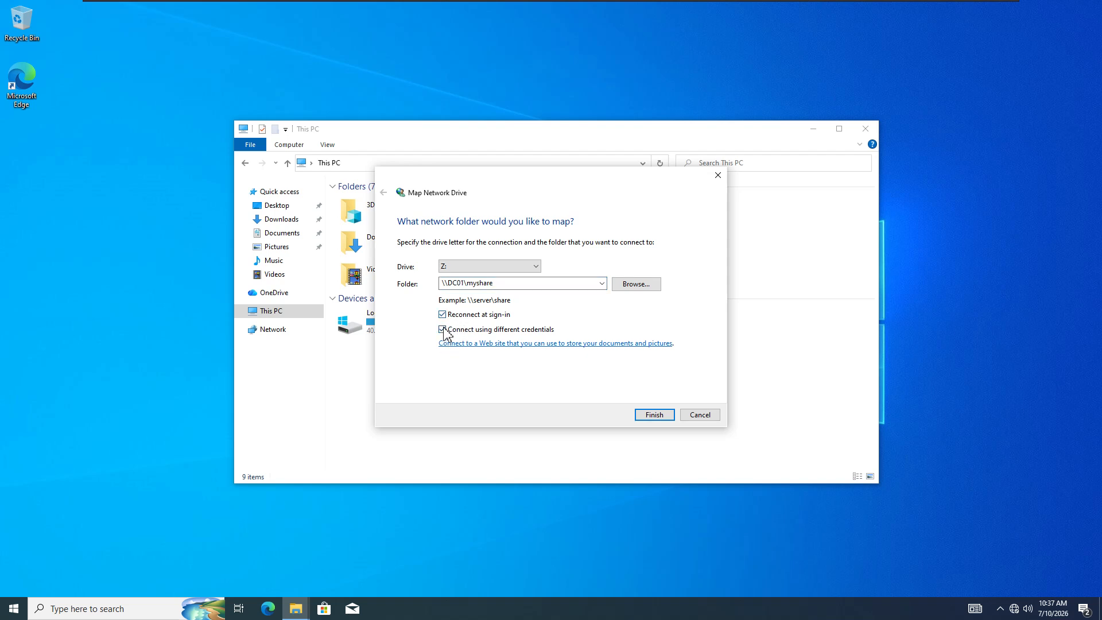
- Finish the Z: mapping and enter the domain administrator user name at the credentials prompt
{"action": "left_click", "coordinate": [654, 415]}
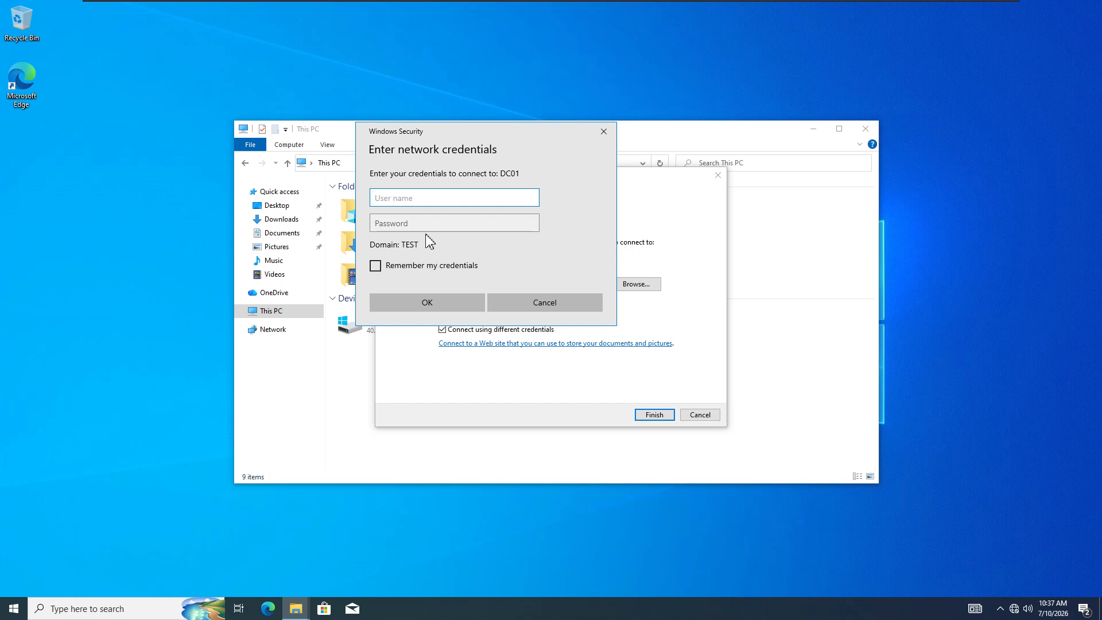
{"action": "type", "text": "administrator"}
{"action": "left_click", "coordinate": [404, 221]}
{"action": "left_click_drag", "start_coordinate": [374, 202], "coordinate": [430, 213]}
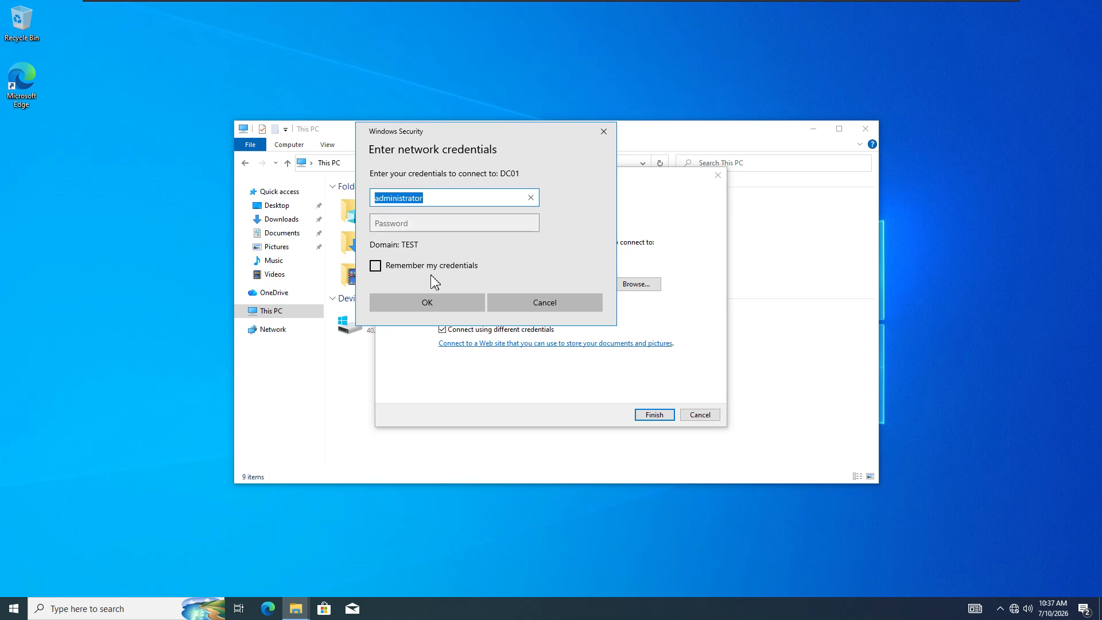
{"action": "key", "text": "Home"}
{"action": "type", "text": ".\\"}
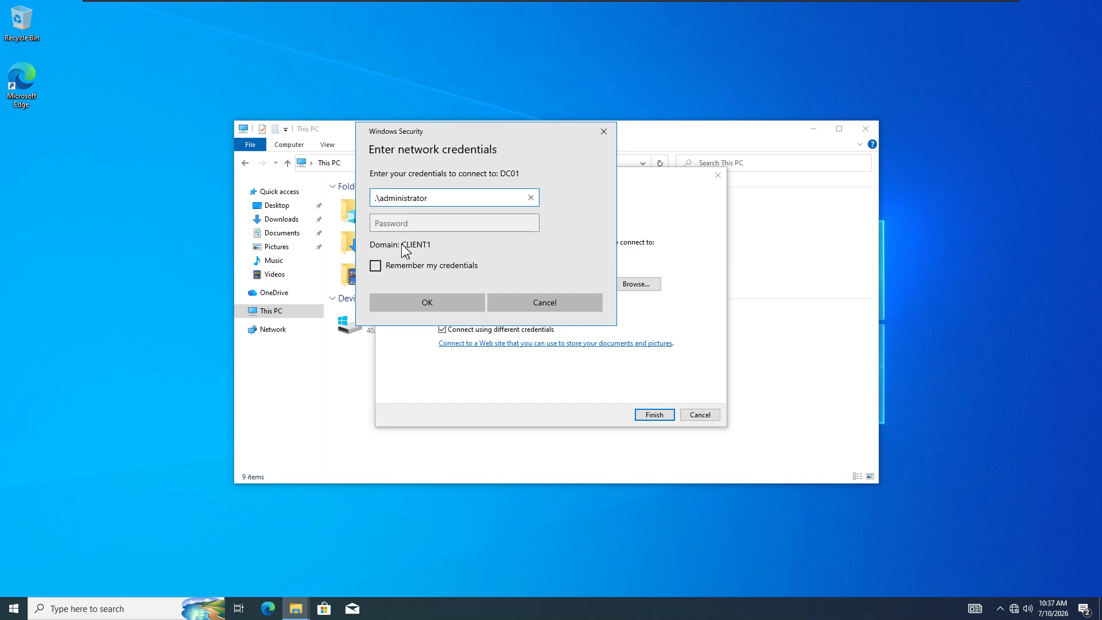
{"action": "key", "text": "BackSpace"}
{"action": "key", "text": "BackSpace"}
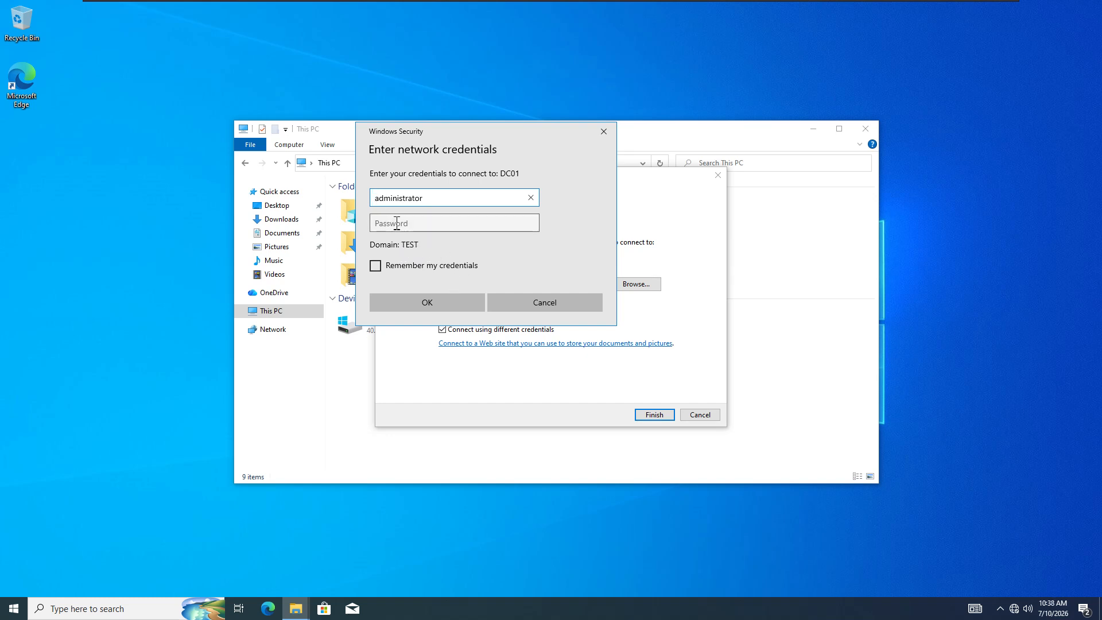
- Enter the administrator password, remember the credentials, connect the drive, and close the Z: window
{"action": "left_click", "coordinate": [429, 222]}
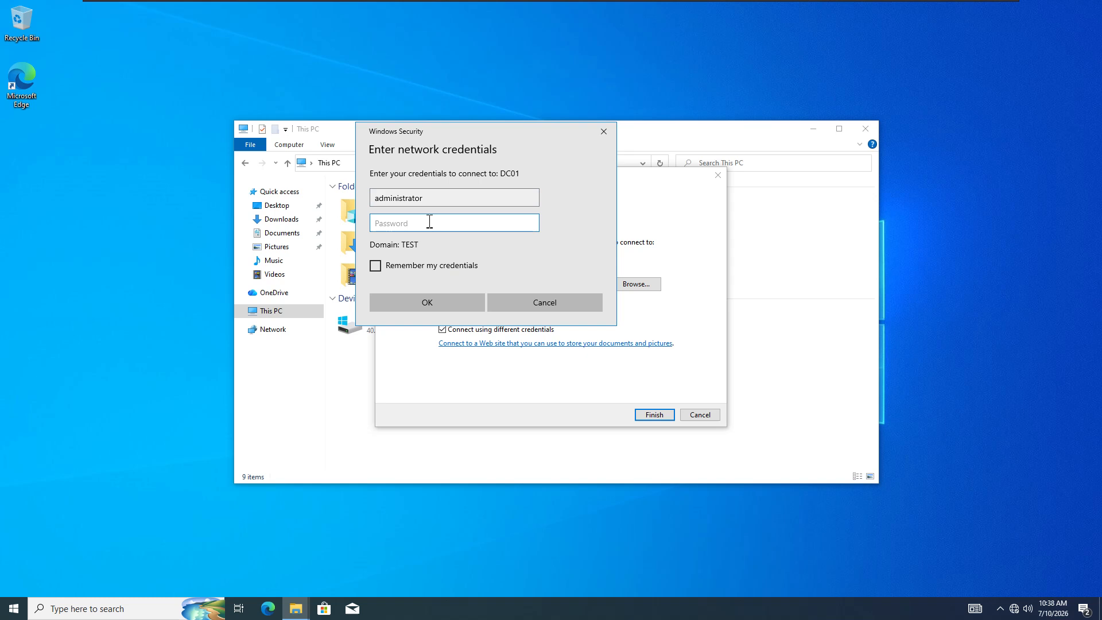
{"action": "key", "text": "Caps_Lock"}
{"action": "type", "text": "•"}
{"action": "key", "text": "Caps_Lock"}
{"action": "type", "text": "••word1@"}
{"action": "left_click", "coordinate": [531, 223]}
{"action": "left_click", "coordinate": [375, 265]}
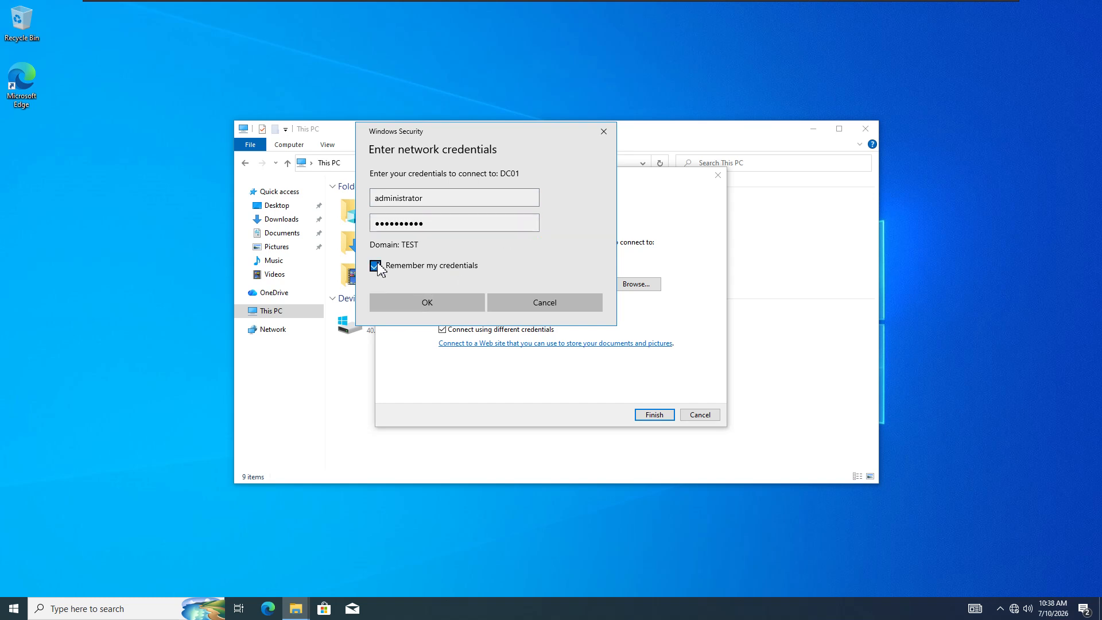
{"action": "left_click", "coordinate": [451, 311]}
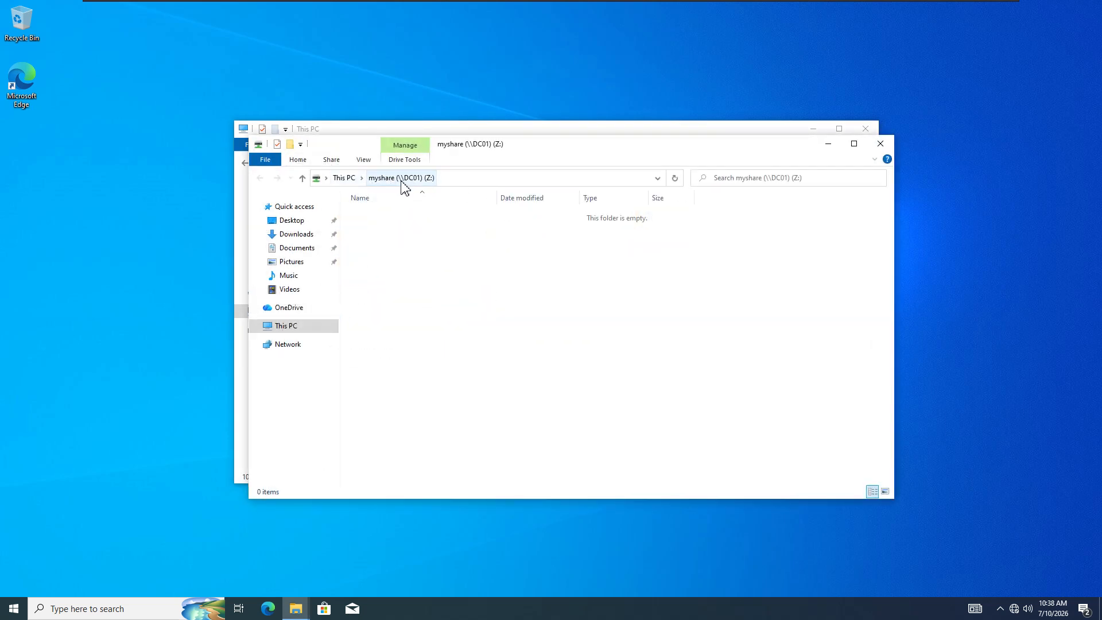
{"action": "left_click", "coordinate": [881, 144]}
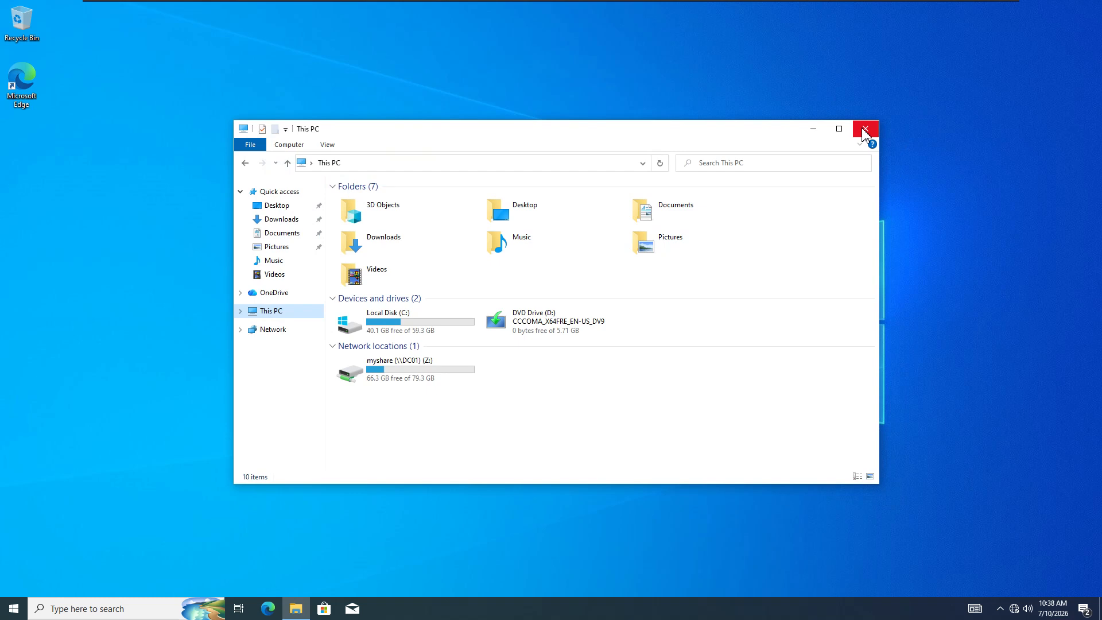
- Close This PC and take a Test1 snapshot named Snapshot 1
{"action": "left_click", "coordinate": [864, 130]}
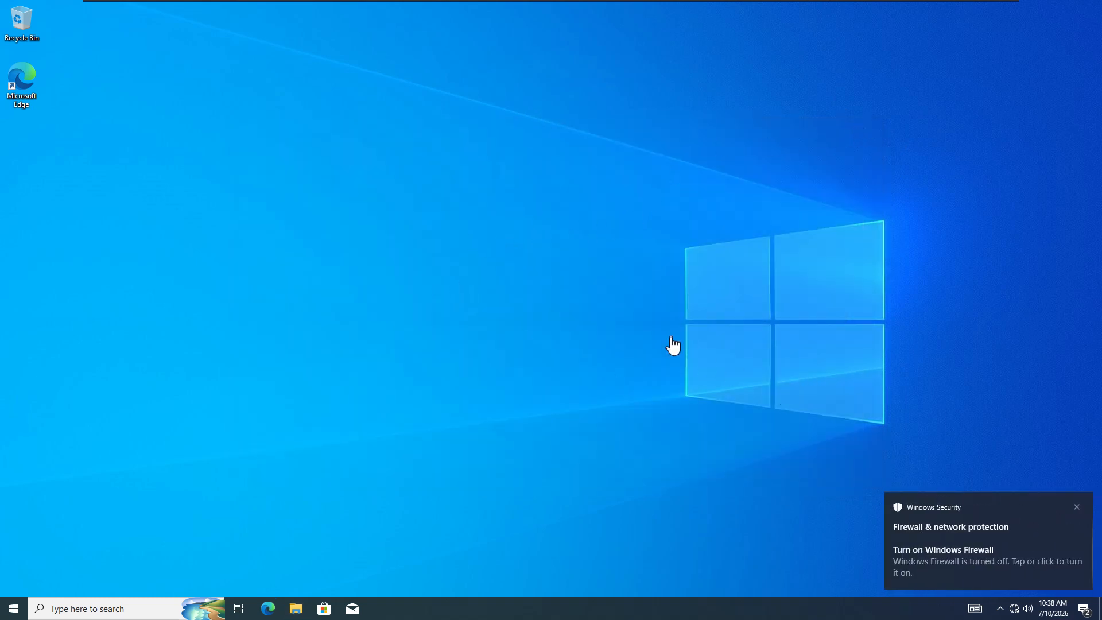
{"action": "mouse_move", "coordinate": [300, 9]}
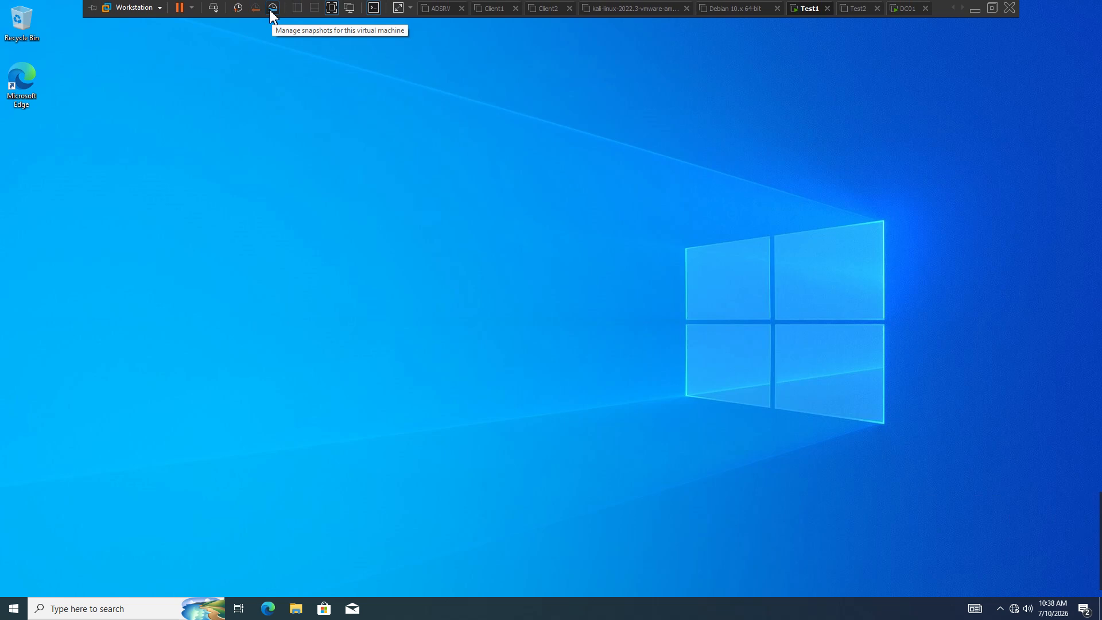
{"action": "left_click", "coordinate": [273, 8]}
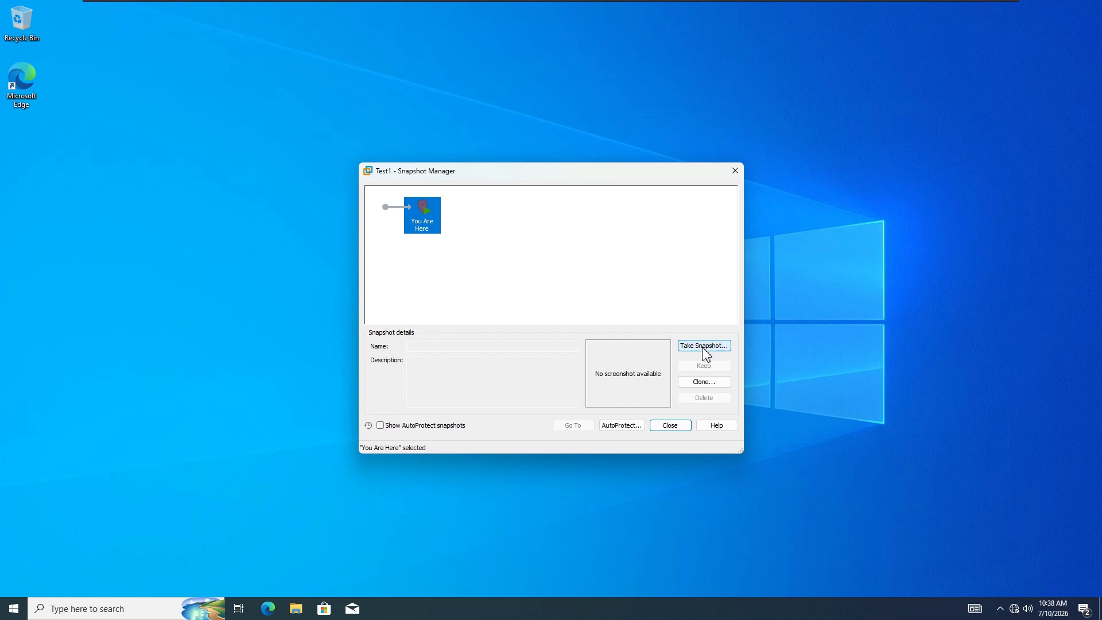
{"action": "left_click", "coordinate": [705, 347]}
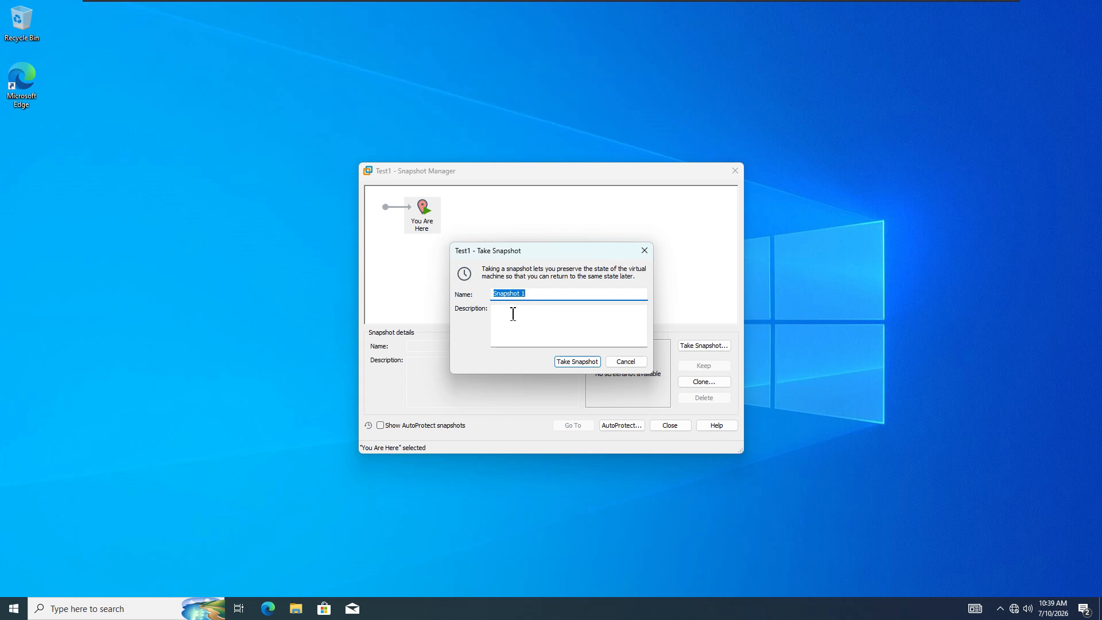
{"action": "left_click", "coordinate": [583, 364]}
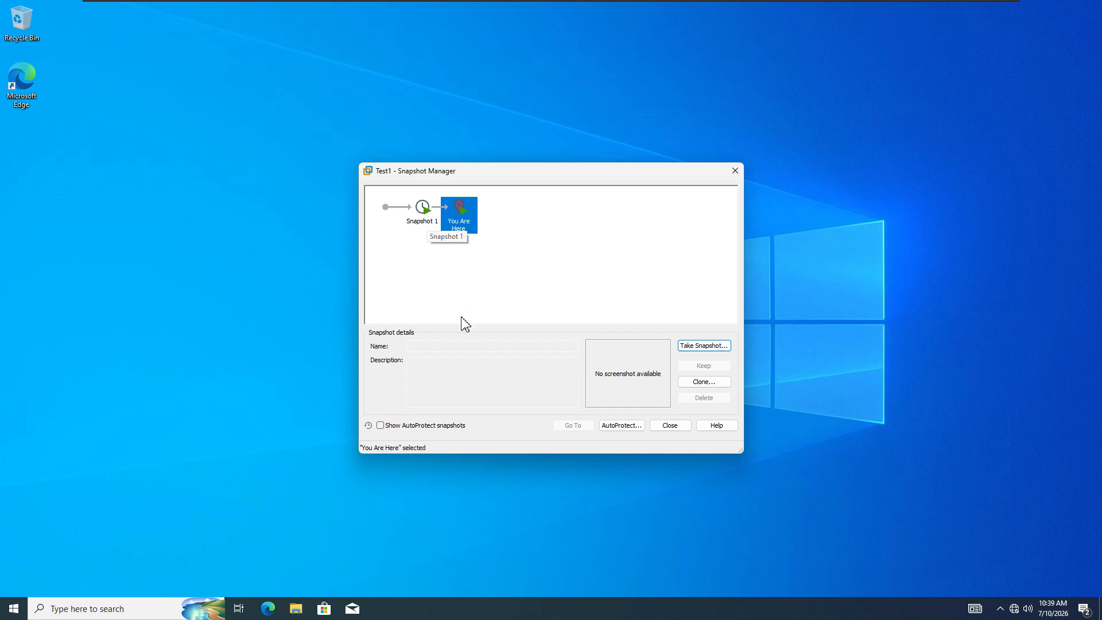
- Review Snapshot 1's details, then close the Snapshot Manager
{"action": "left_click", "coordinate": [503, 237]}
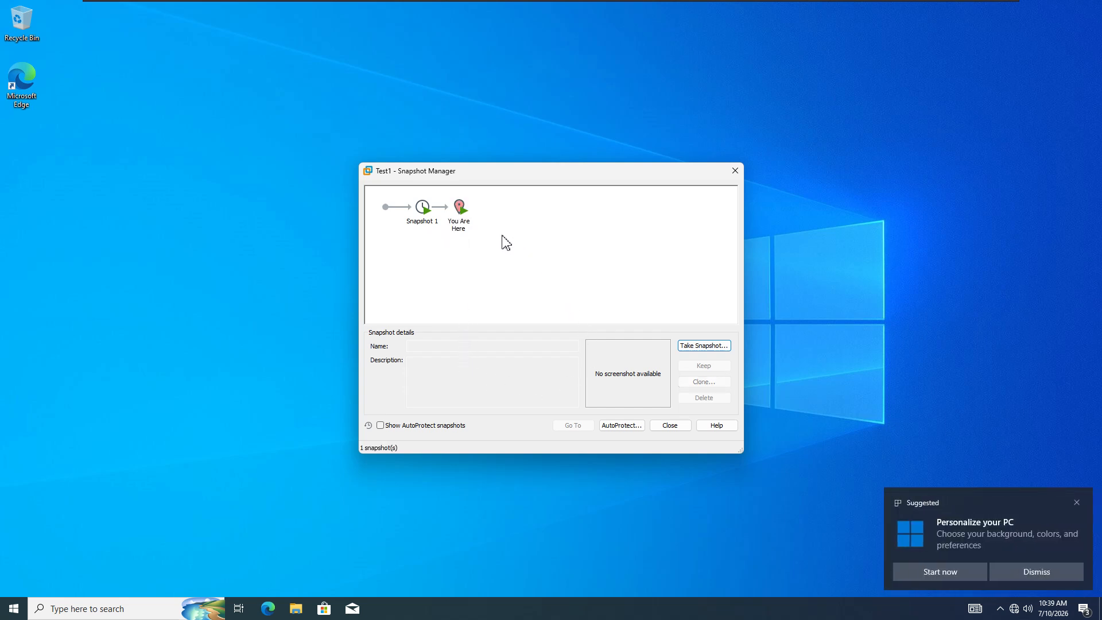
{"action": "left_click", "coordinate": [420, 211]}
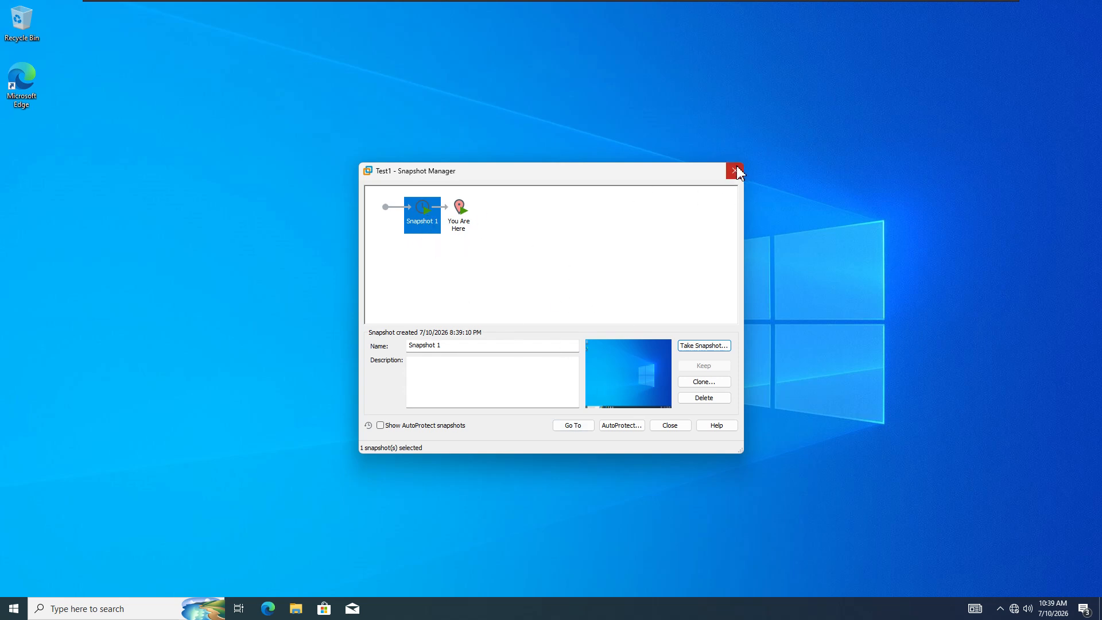
{"action": "left_click", "coordinate": [670, 426]}
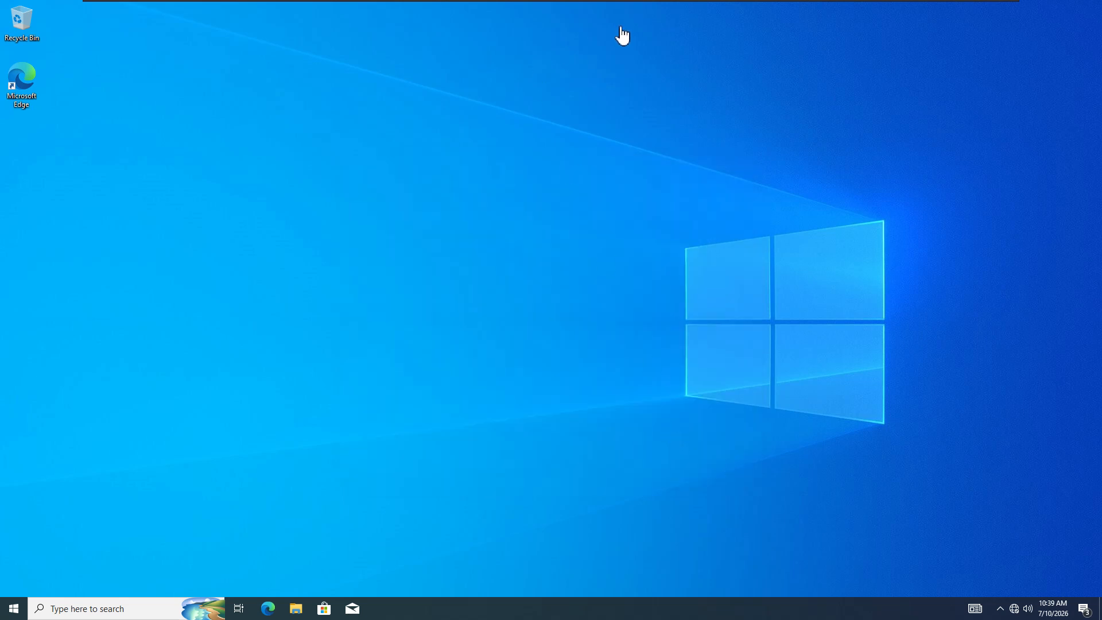
- Sign User1 out of the Test1 guest from the Start menu
{"action": "left_click", "coordinate": [22, 612]}
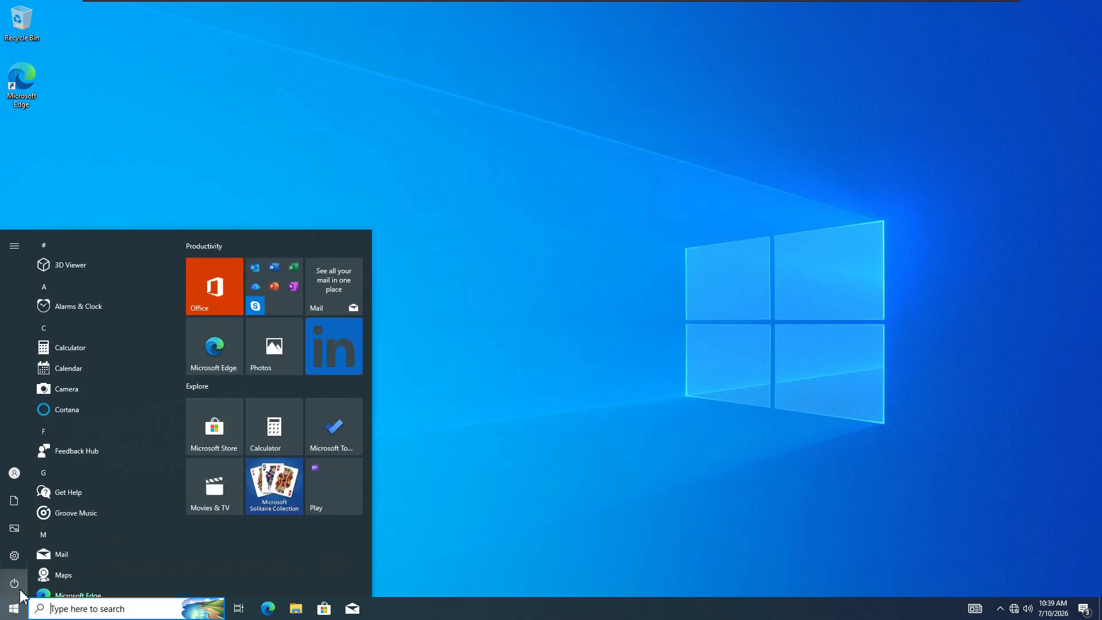
{"action": "mouse_move", "coordinate": [22, 553]}
{"action": "left_click", "coordinate": [19, 475]}
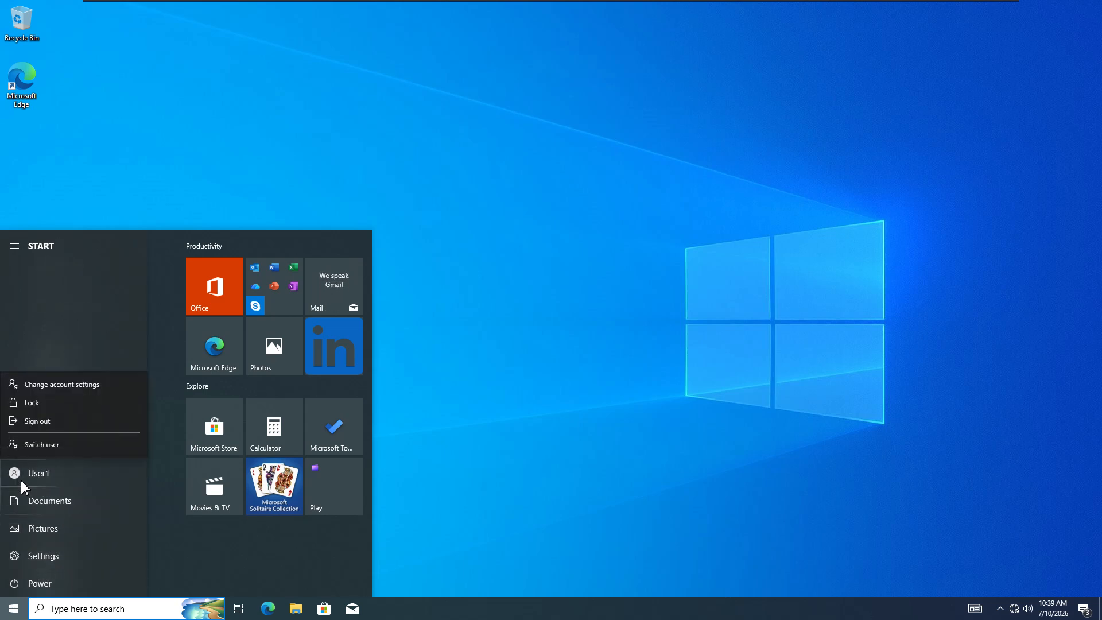
{"action": "left_click", "coordinate": [56, 421]}
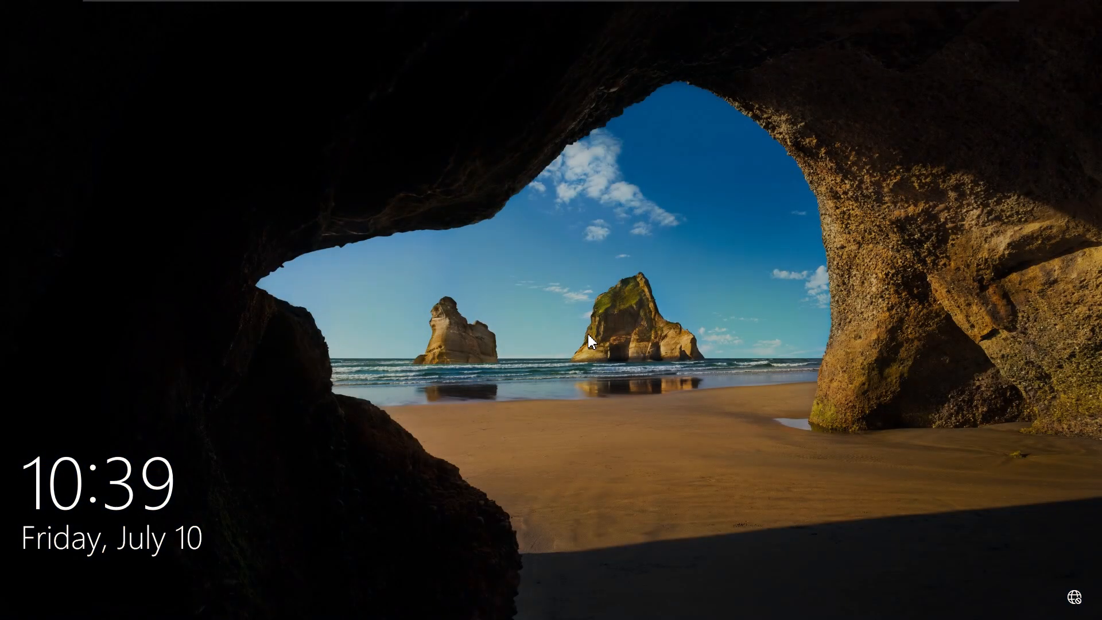
- Sign in to the TEST domain as a different user with the new domain account and password
{"action": "left_click", "coordinate": [595, 402]}
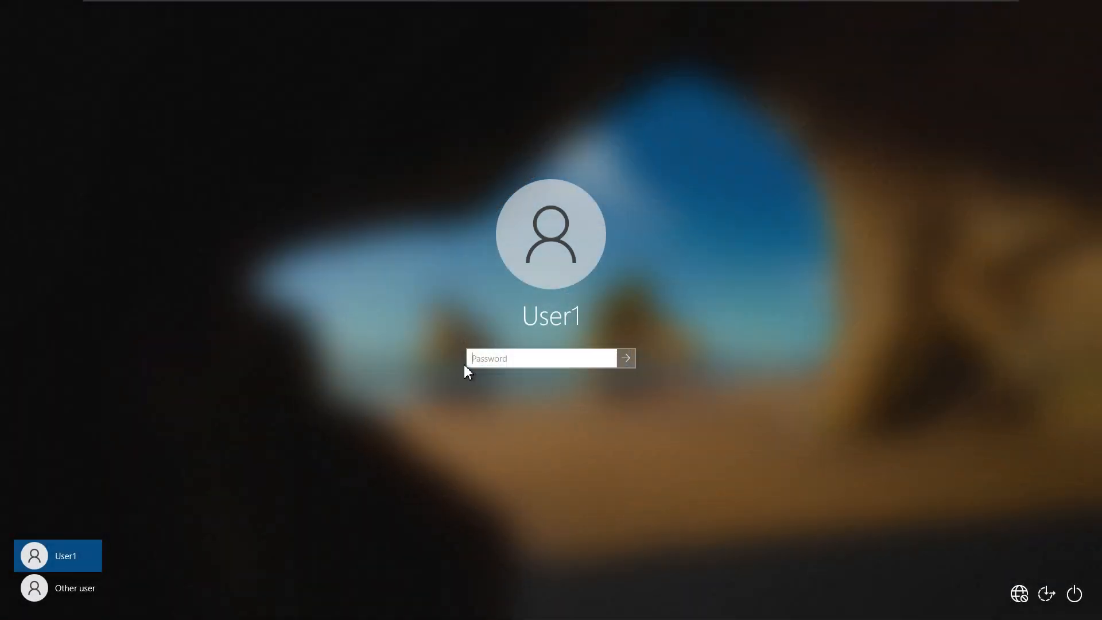
{"action": "left_click", "coordinate": [71, 589]}
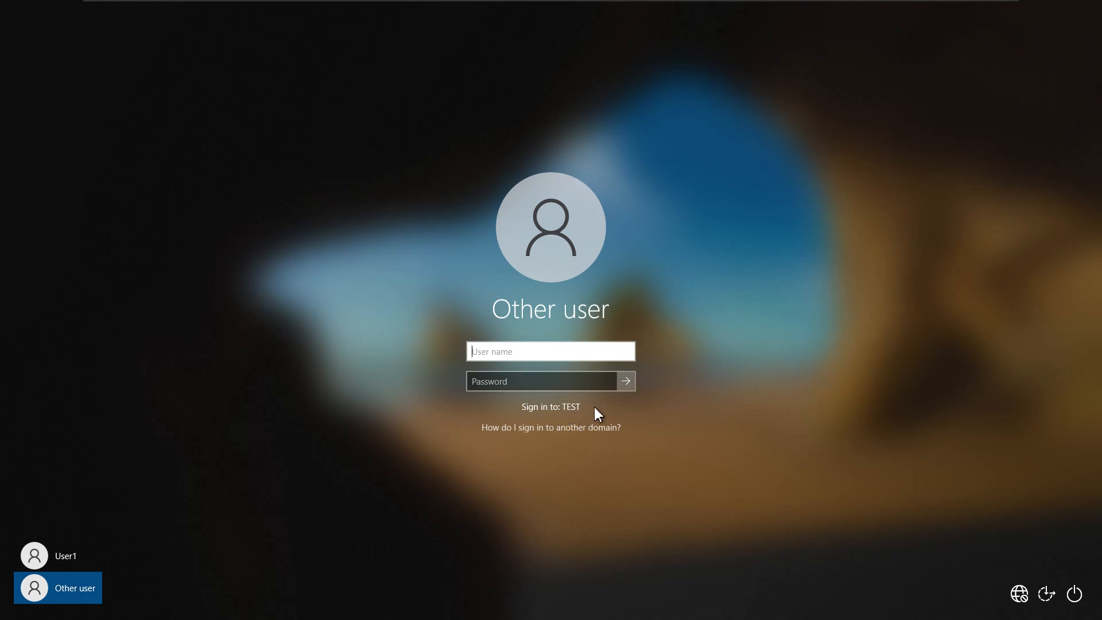
{"action": "left_click", "coordinate": [511, 352]}
{"action": "type", "text": "nobita"}
{"action": "key", "text": "Tab"}
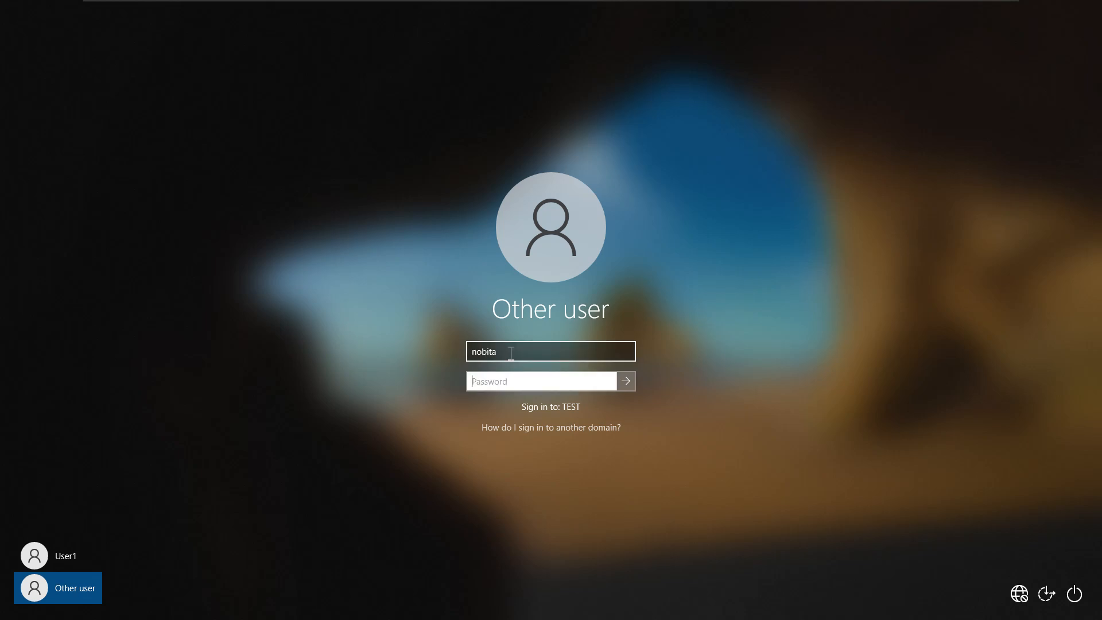
{"action": "type", "text": "••"}
{"action": "key", "text": "Return"}
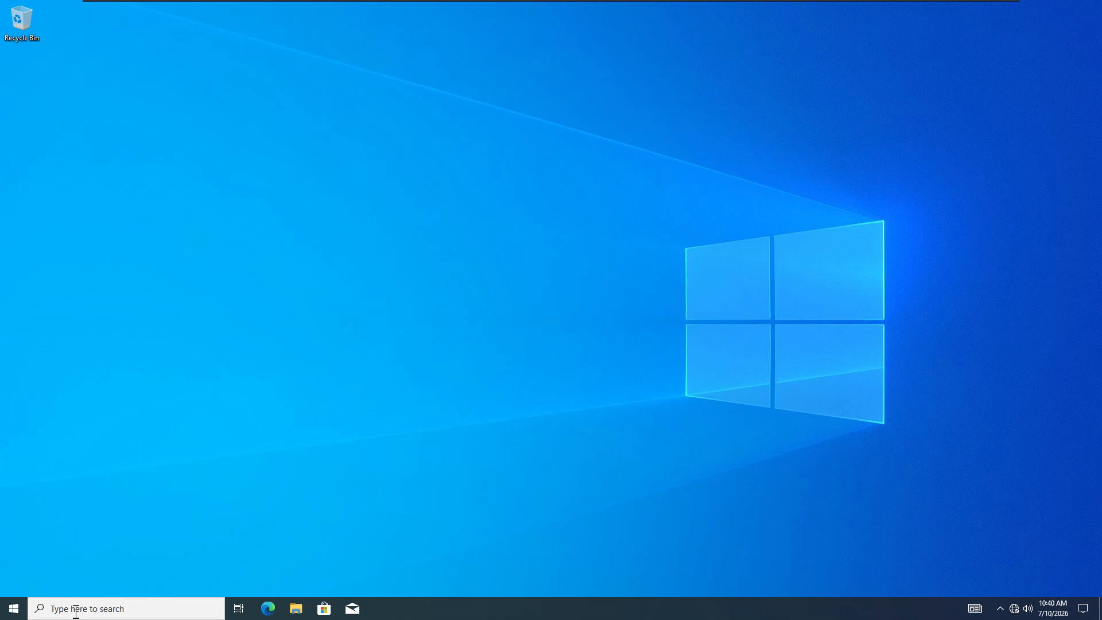
- Shut down the Test1 guest from the Start power menu and exit full-screen view
{"action": "left_click", "coordinate": [16, 607]}
{"action": "mouse_move", "coordinate": [14, 473]}
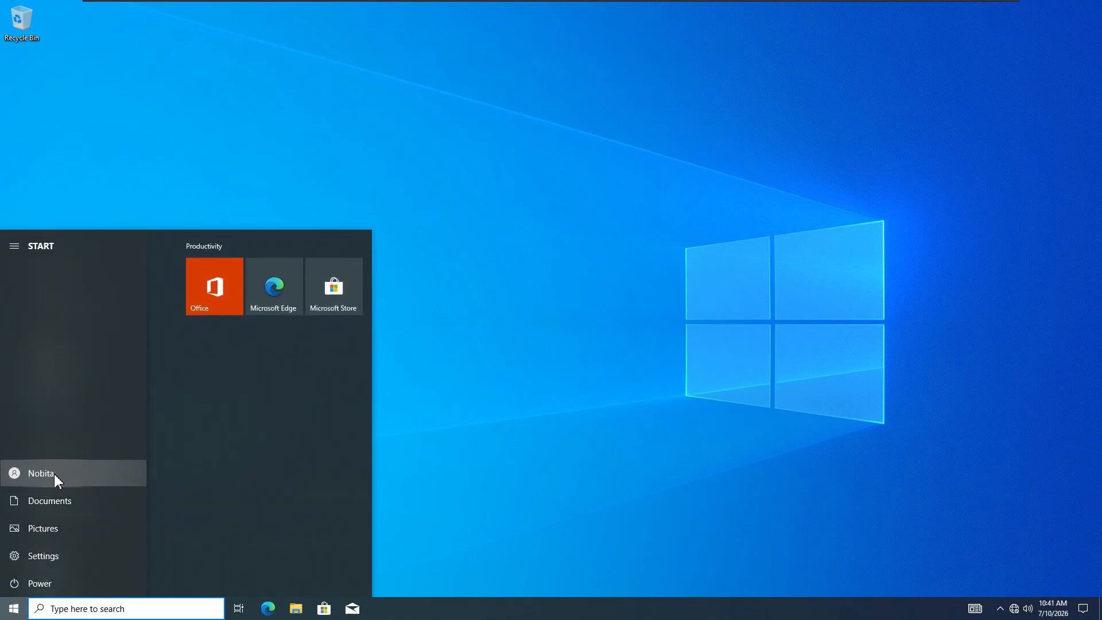
{"action": "left_click", "coordinate": [471, 494]}
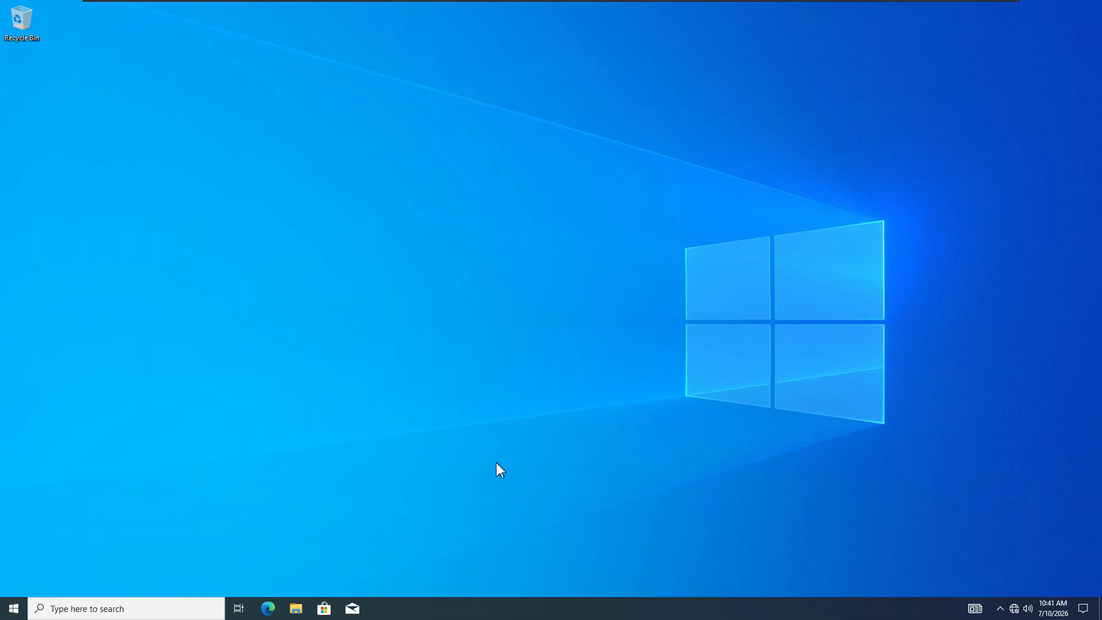
{"action": "left_click", "coordinate": [15, 607]}
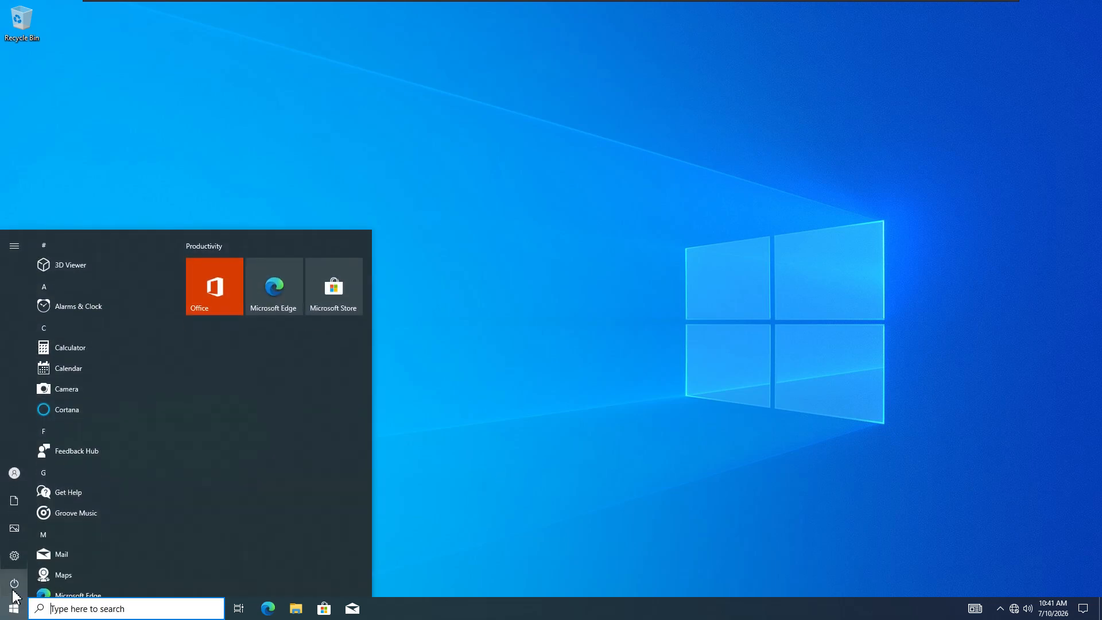
{"action": "mouse_move", "coordinate": [13, 591]}
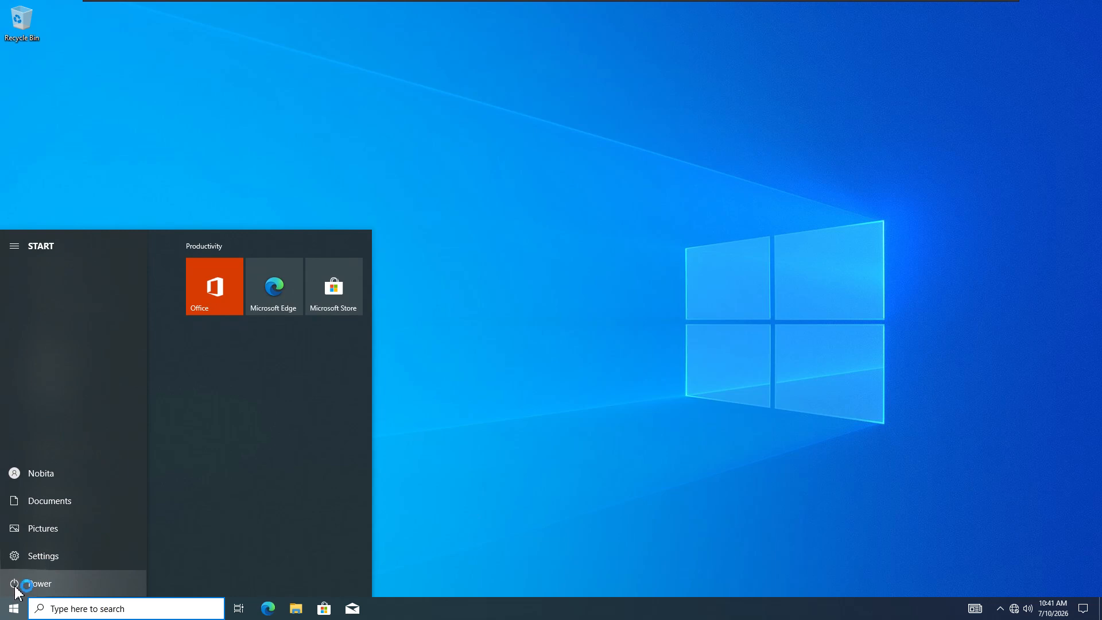
{"action": "left_click", "coordinate": [21, 585]}
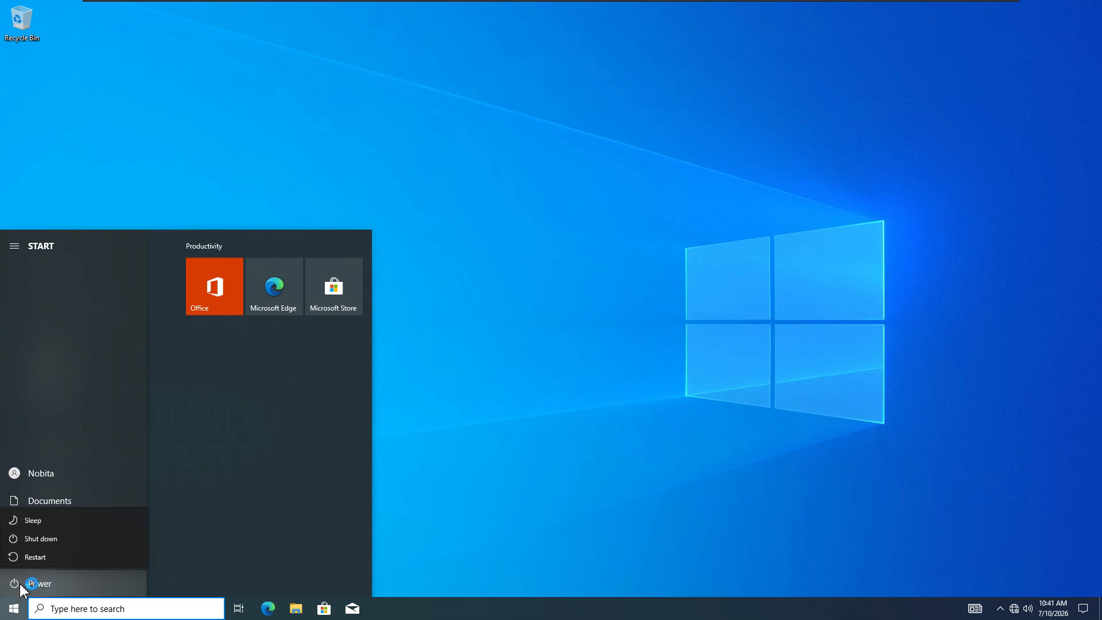
{"action": "left_click", "coordinate": [41, 539]}
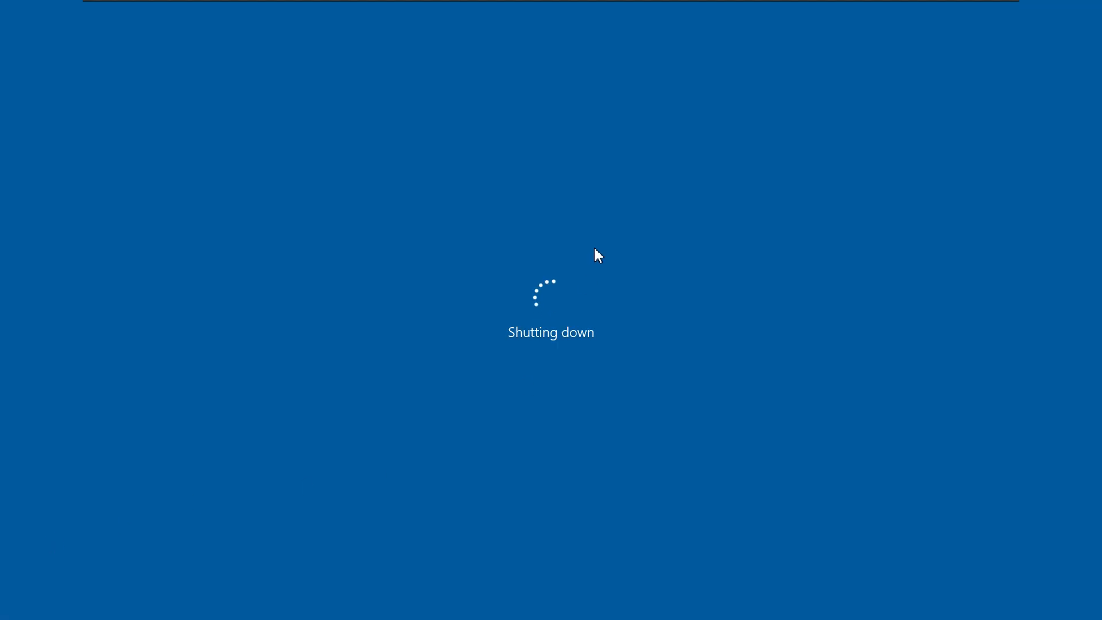
{"action": "mouse_move", "coordinate": [873, 6]}
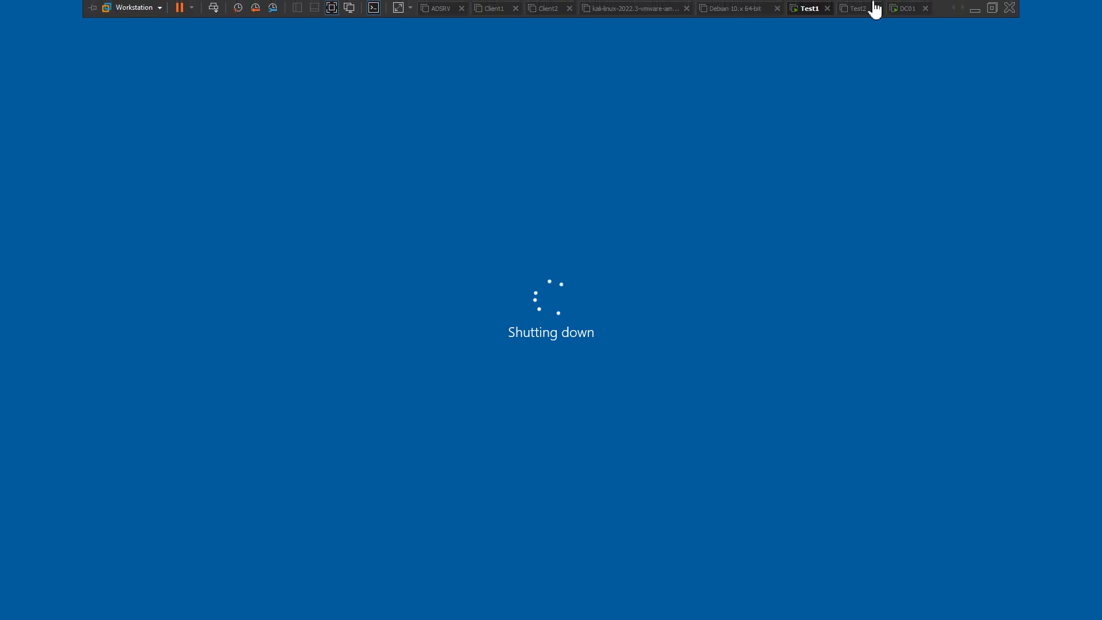
{"action": "left_click", "coordinate": [991, 8]}
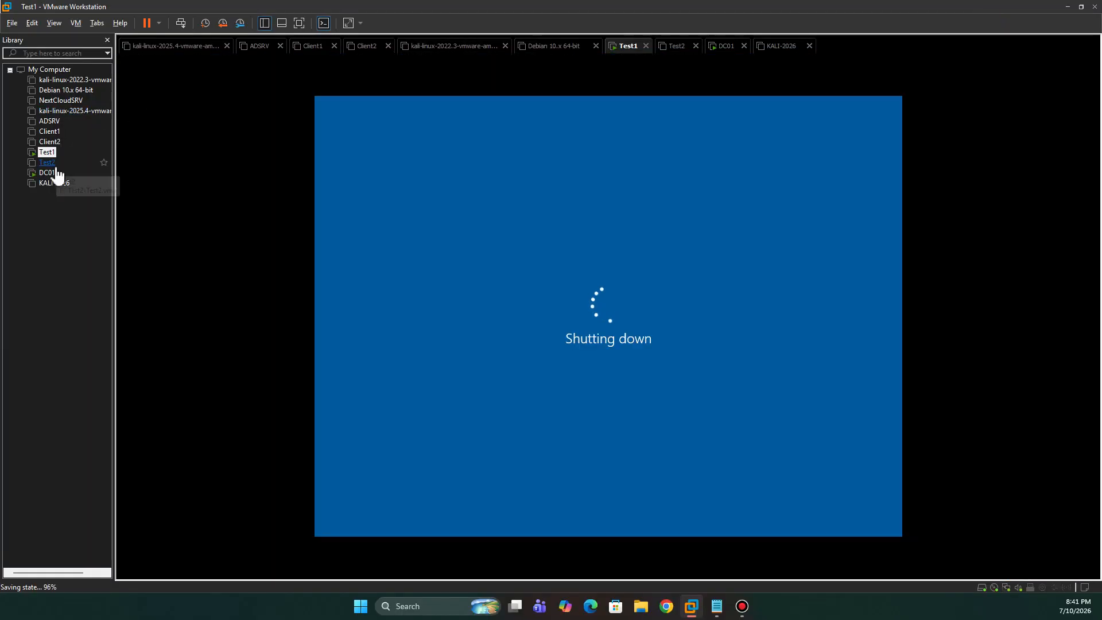
- Give Test2 4096 MB memory with 1 core per processor, then show Test1's summary
{"action": "left_click", "coordinate": [56, 165]}
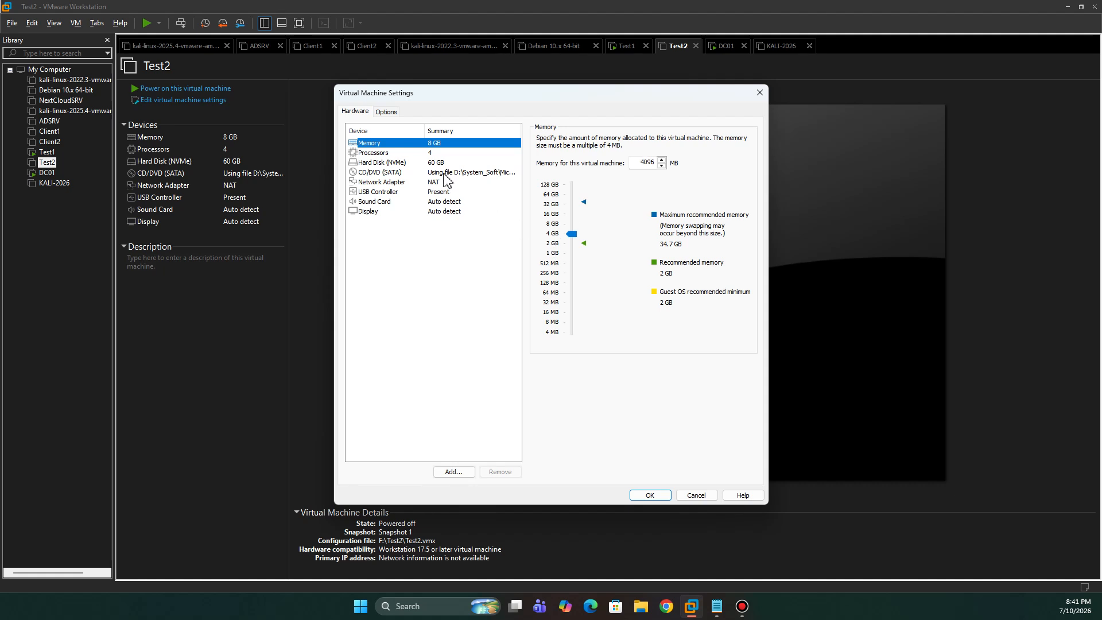
{"action": "left_click", "coordinate": [384, 154]}
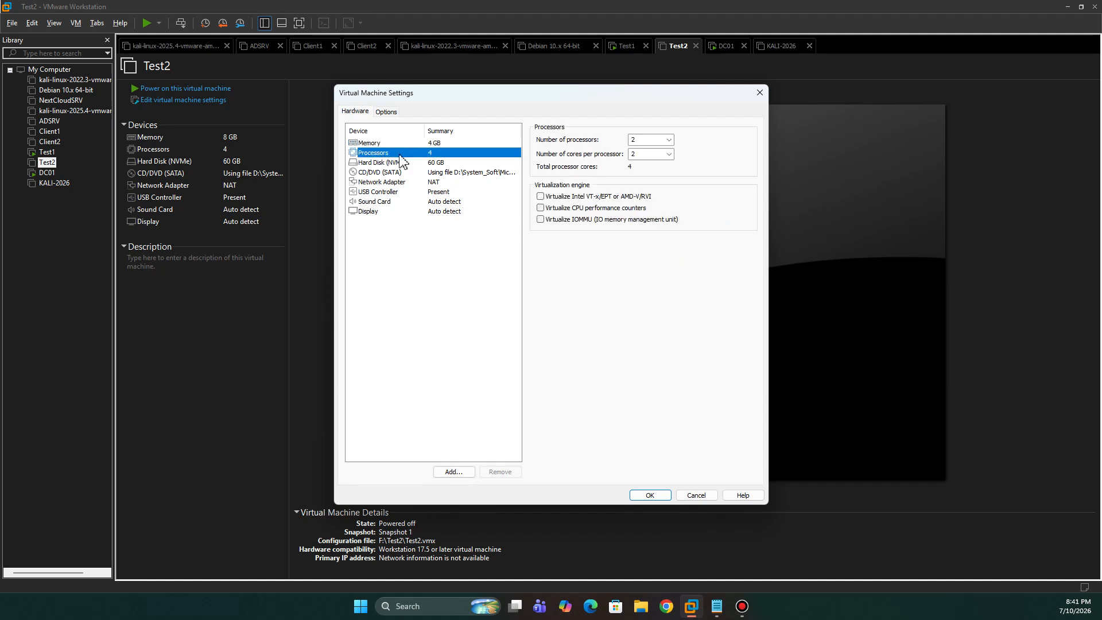
{"action": "left_click", "coordinate": [668, 154]}
{"action": "left_click", "coordinate": [656, 170]}
{"action": "left_click", "coordinate": [659, 495]}
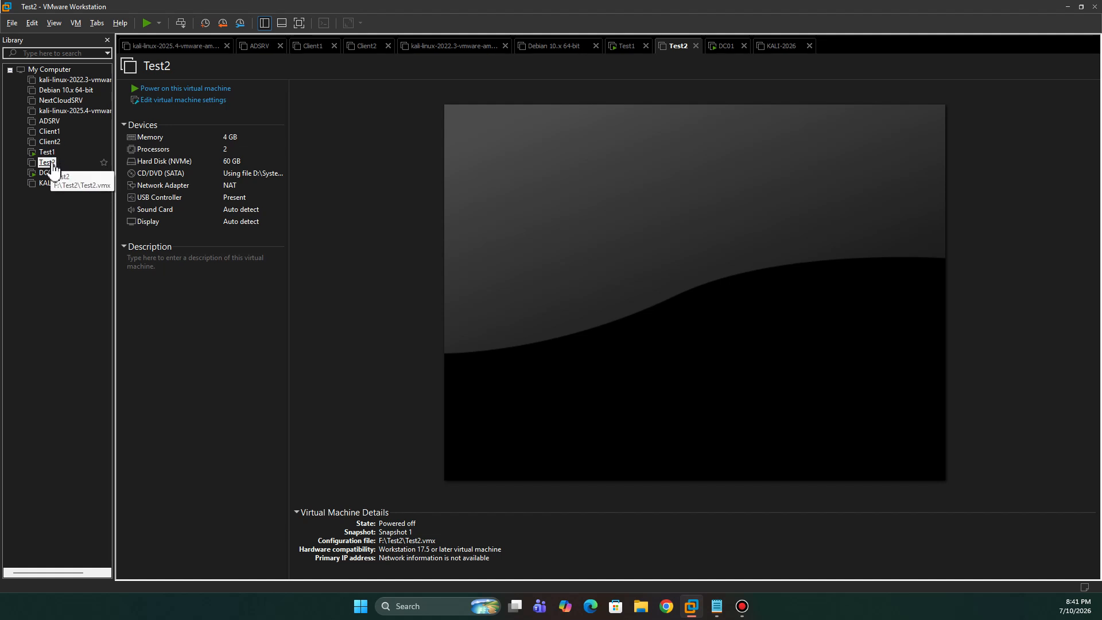
{"action": "left_click", "coordinate": [627, 47]}
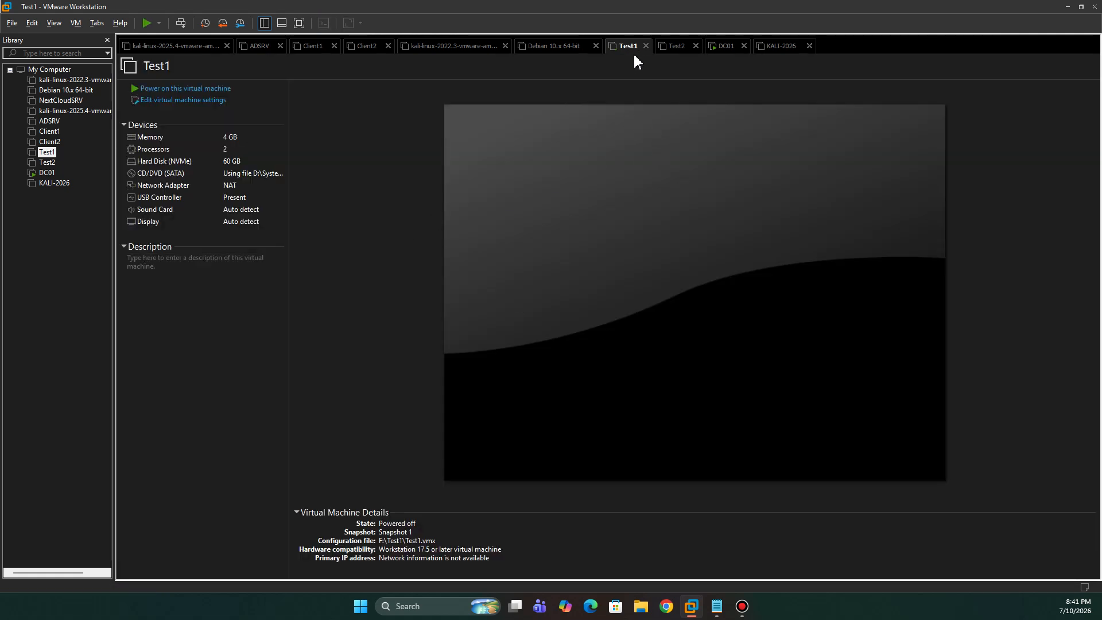
- Power on Test2, dismiss the side-channel mitigations notice, and view it full screen
{"action": "left_click", "coordinate": [52, 162]}
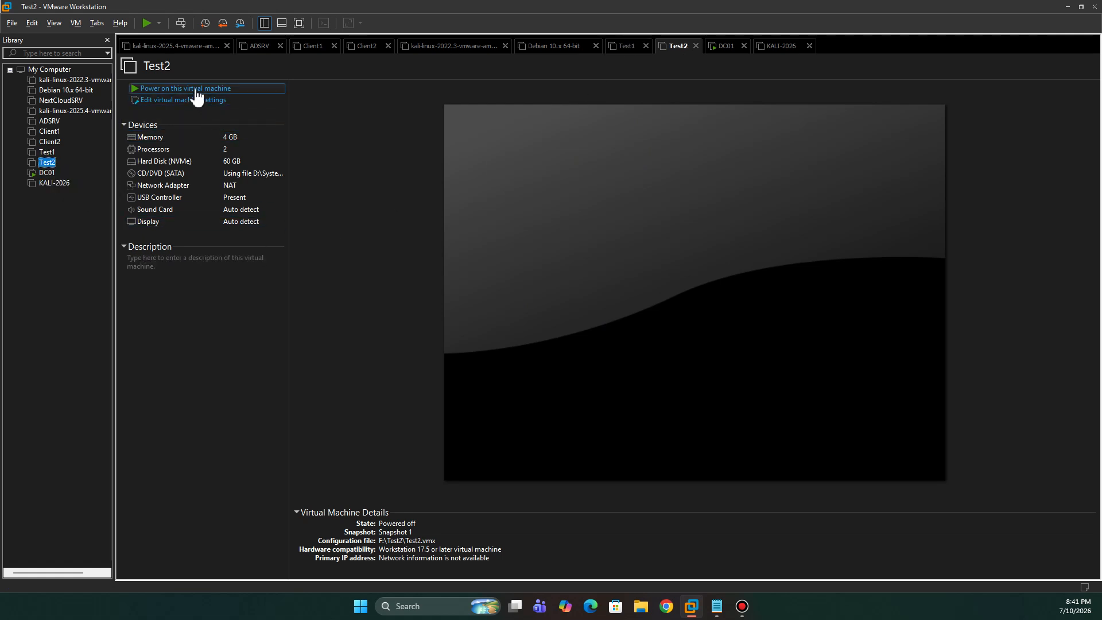
{"action": "left_click", "coordinate": [195, 89]}
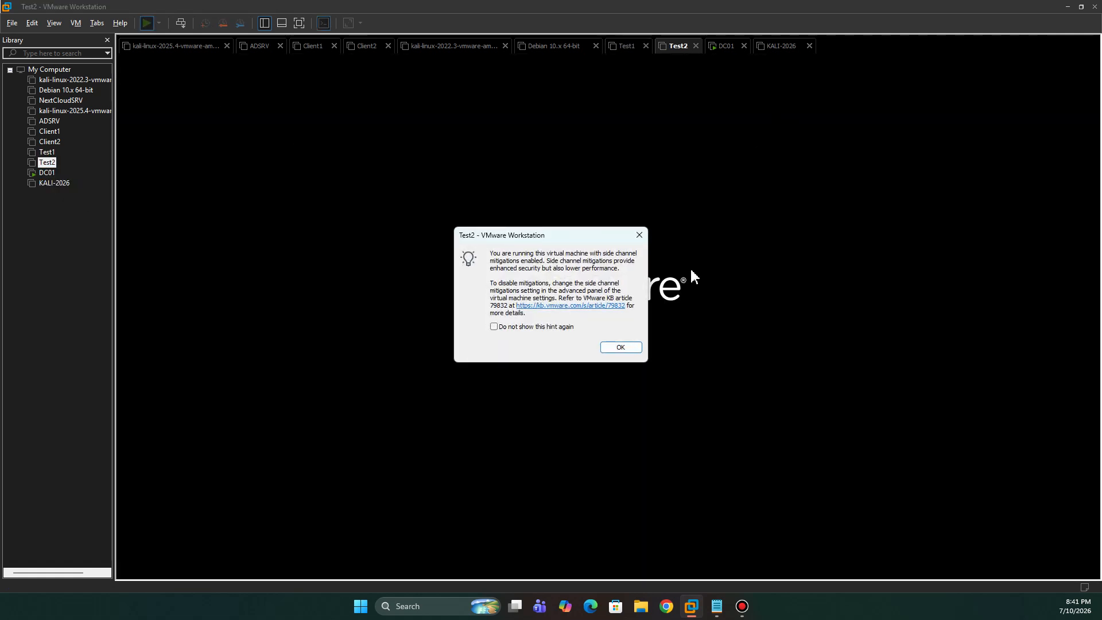
{"action": "left_click", "coordinate": [621, 347]}
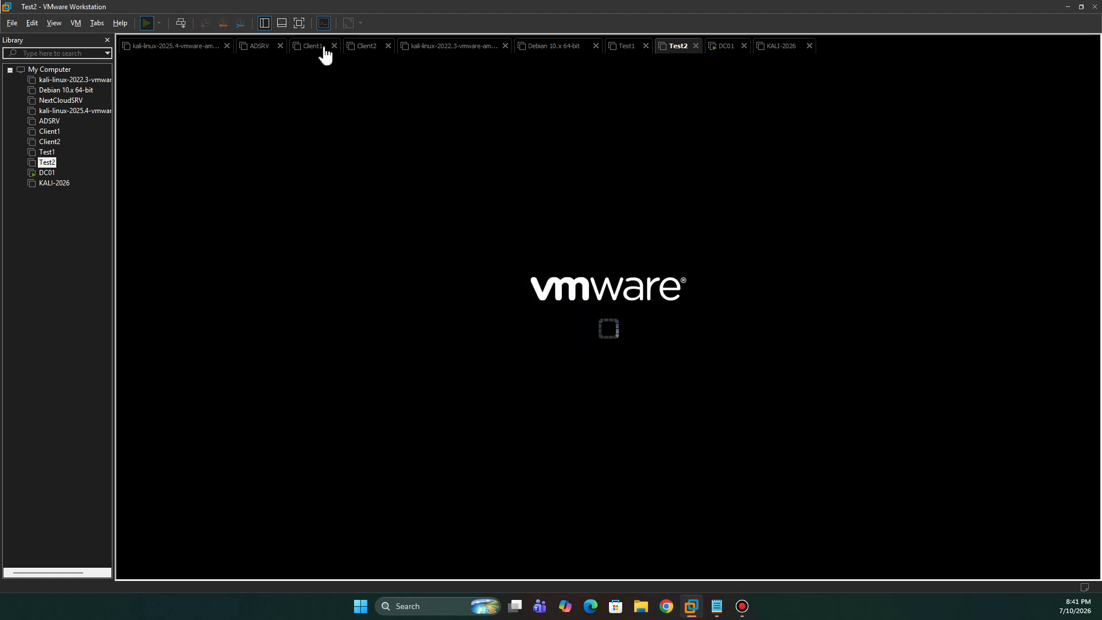
{"action": "left_click", "coordinate": [299, 23]}
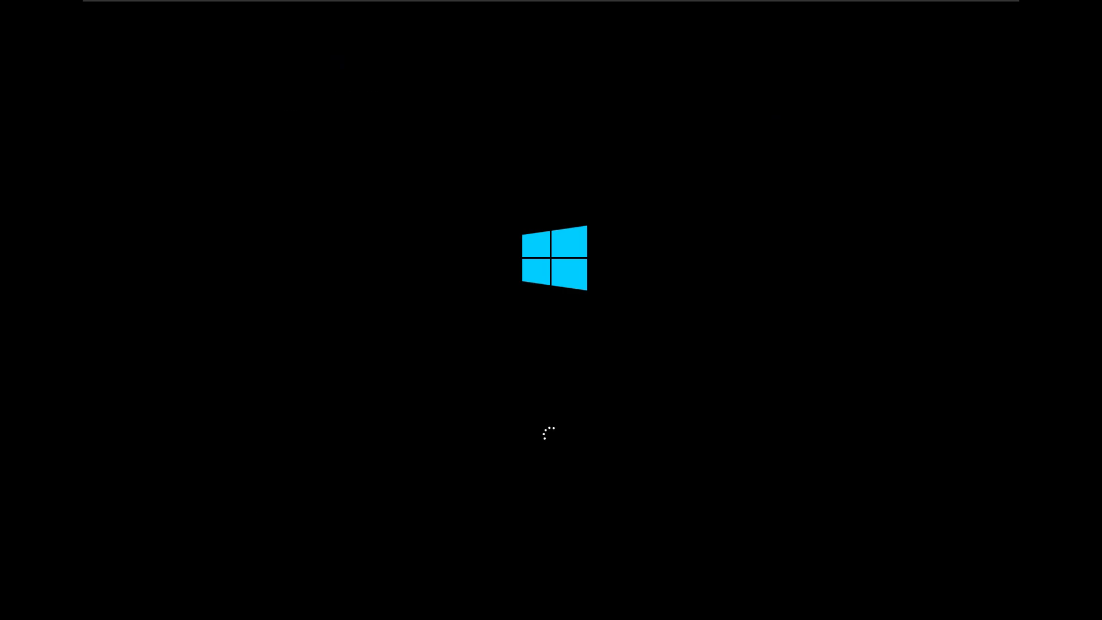
- On DC01, list test.xor's Computers container and select CLIENT1
{"action": "mouse_move", "coordinate": [887, 14]}
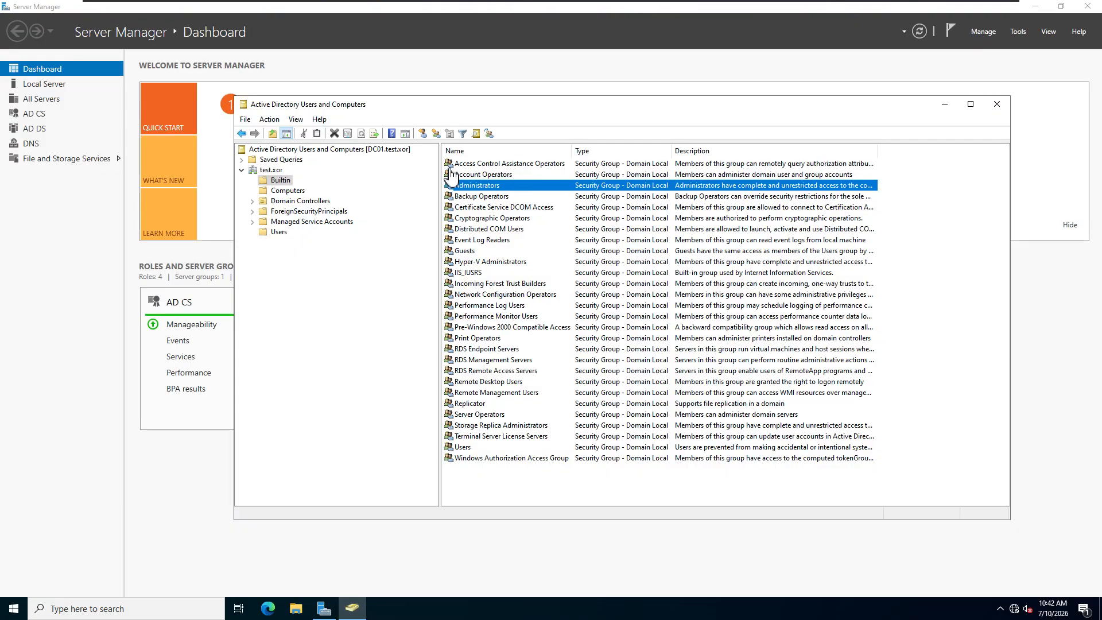
{"action": "left_click", "coordinate": [279, 191]}
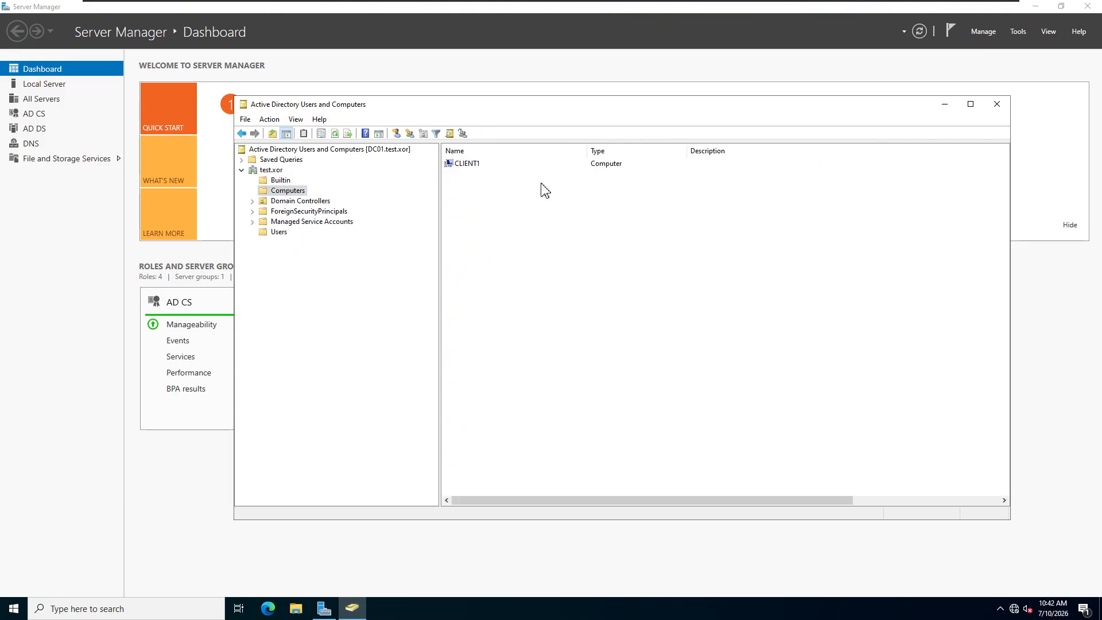
{"action": "left_click", "coordinate": [472, 166]}
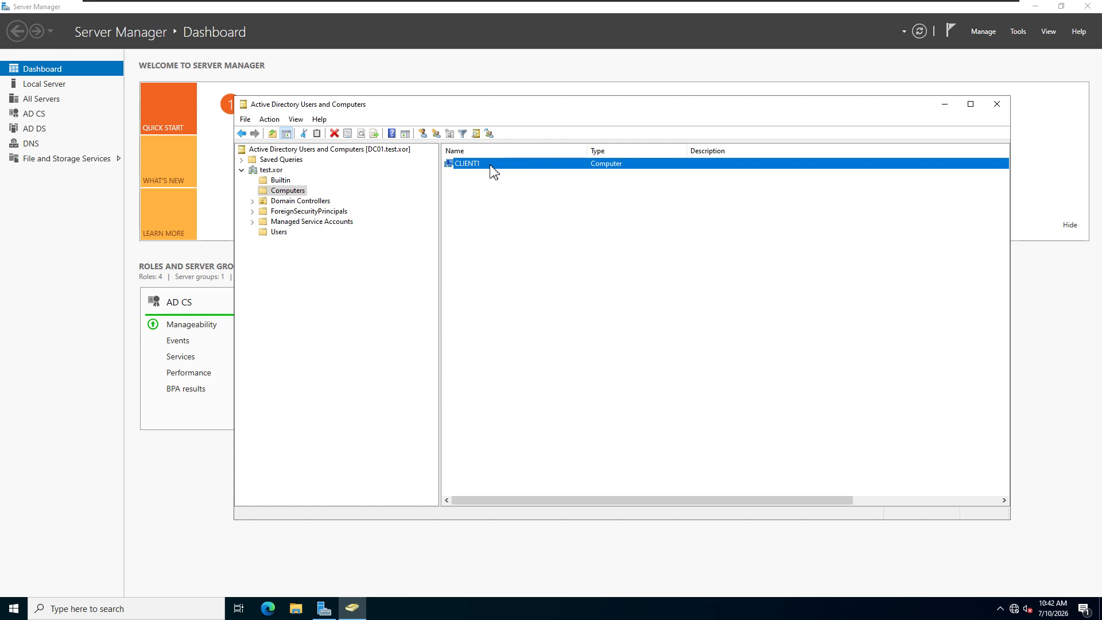
- Sign in to Test2 as User2, then open Test2's Snapshot Manager showing Snapshot 1
{"action": "mouse_move", "coordinate": [911, 5]}
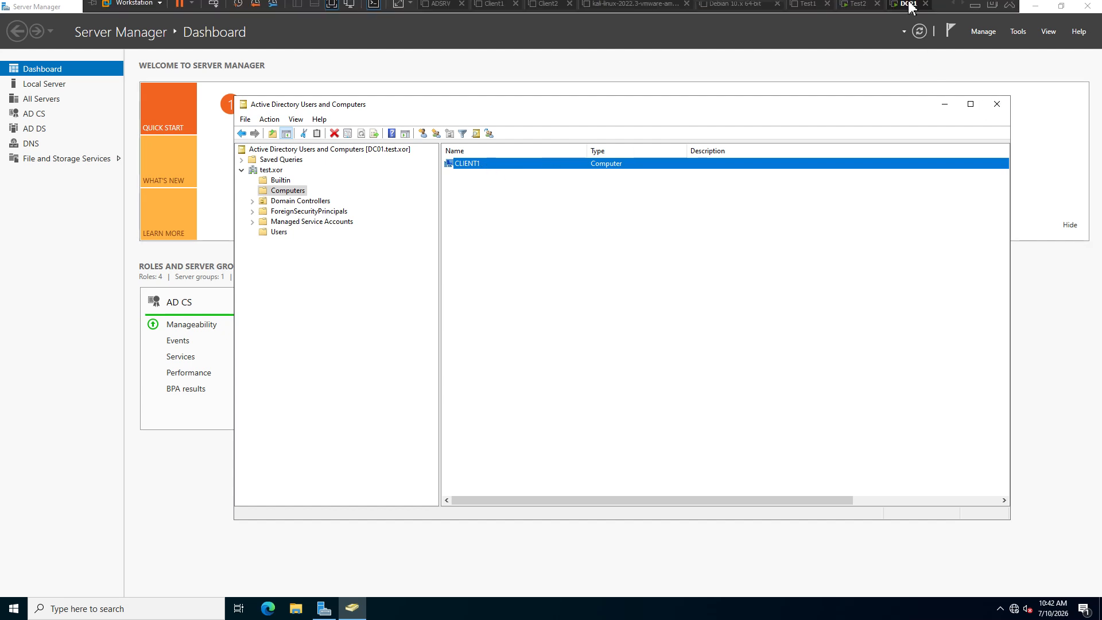
{"action": "left_click", "coordinate": [859, 8]}
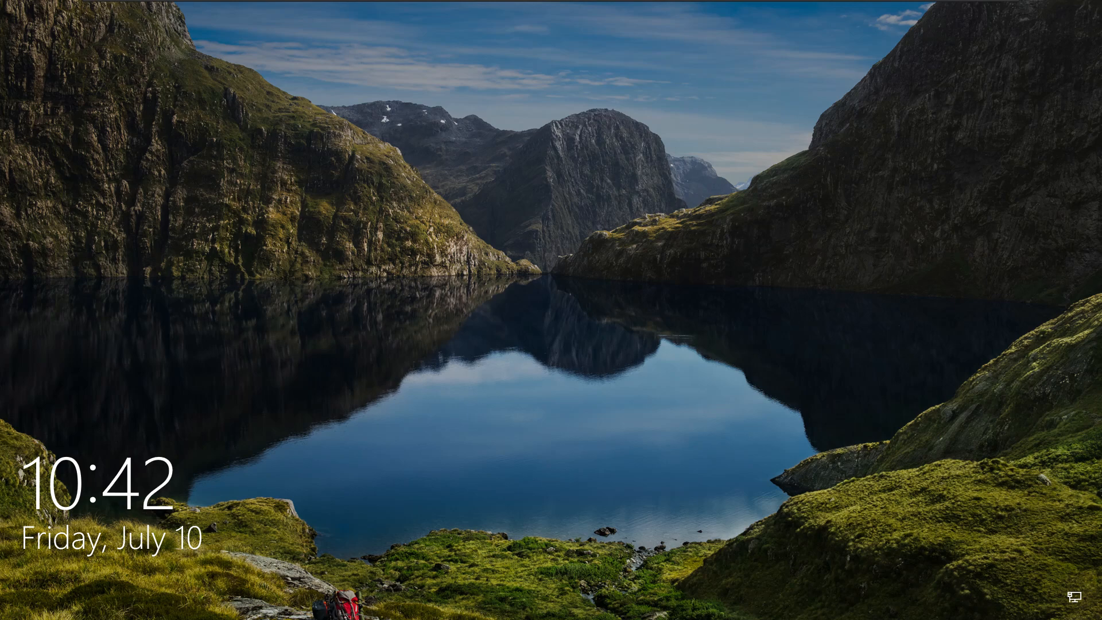
{"action": "left_click", "coordinate": [190, 342]}
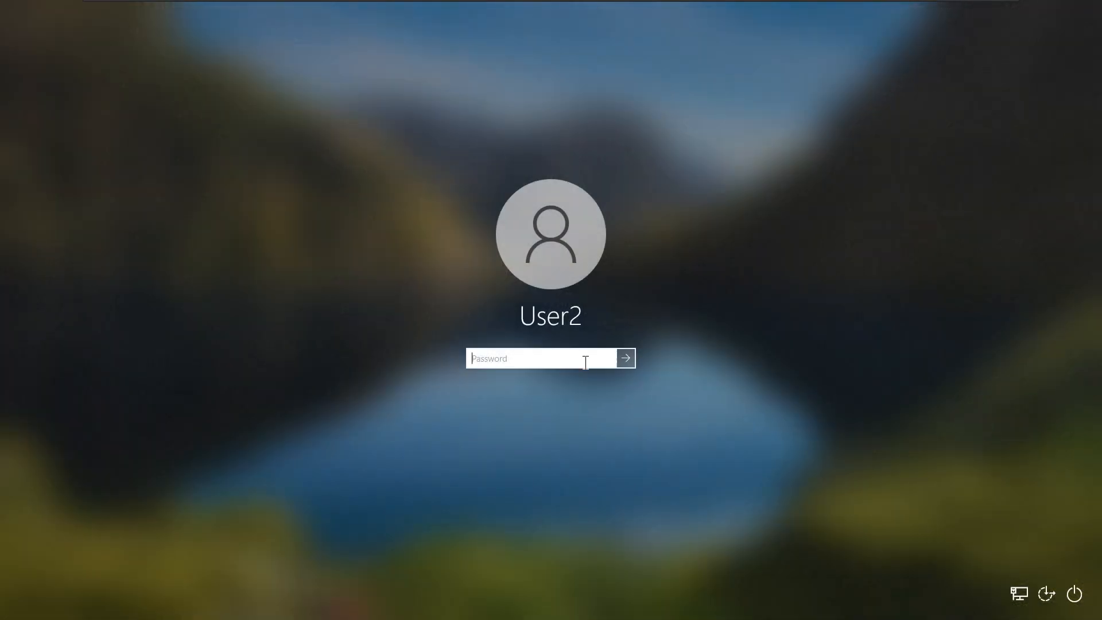
{"action": "type", "text": "p"}
{"action": "key", "text": "Return"}
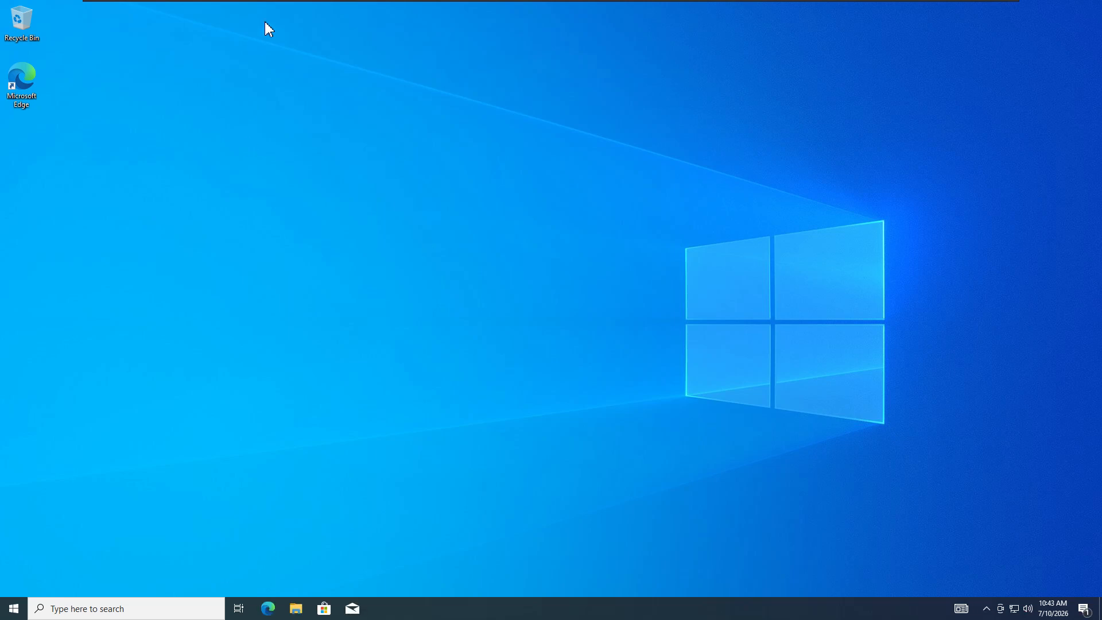
{"action": "mouse_move", "coordinate": [285, 6]}
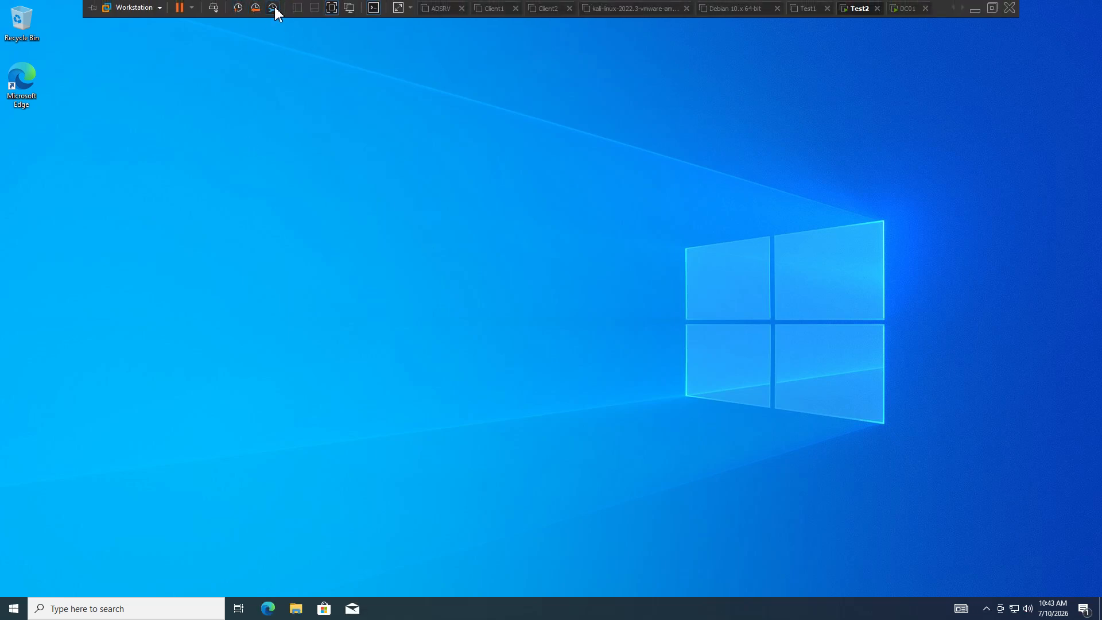
{"action": "left_click", "coordinate": [273, 8]}
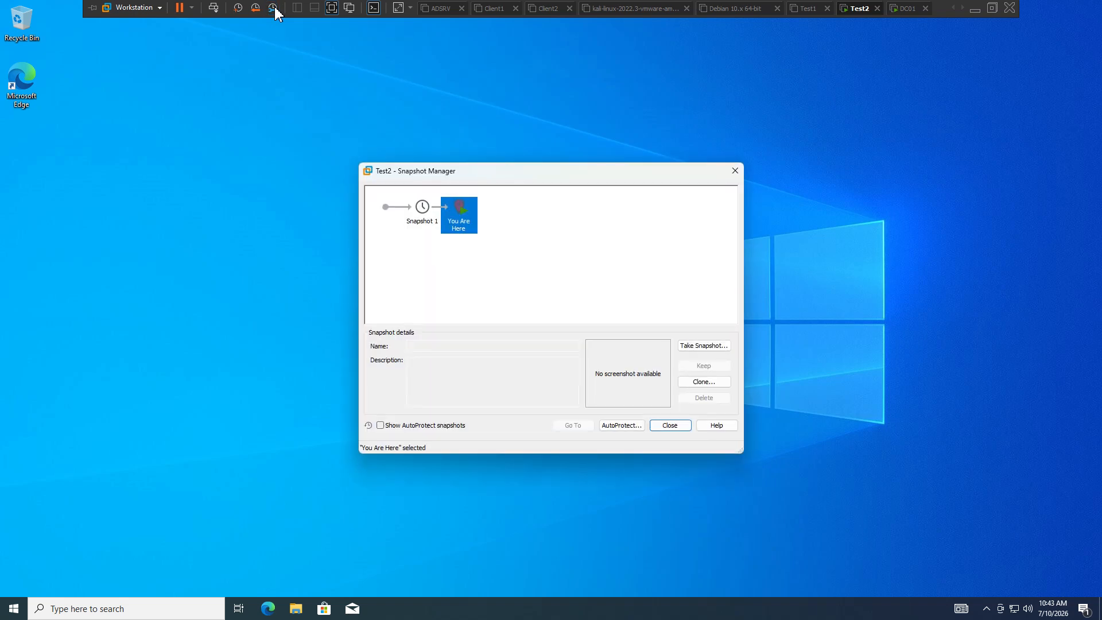
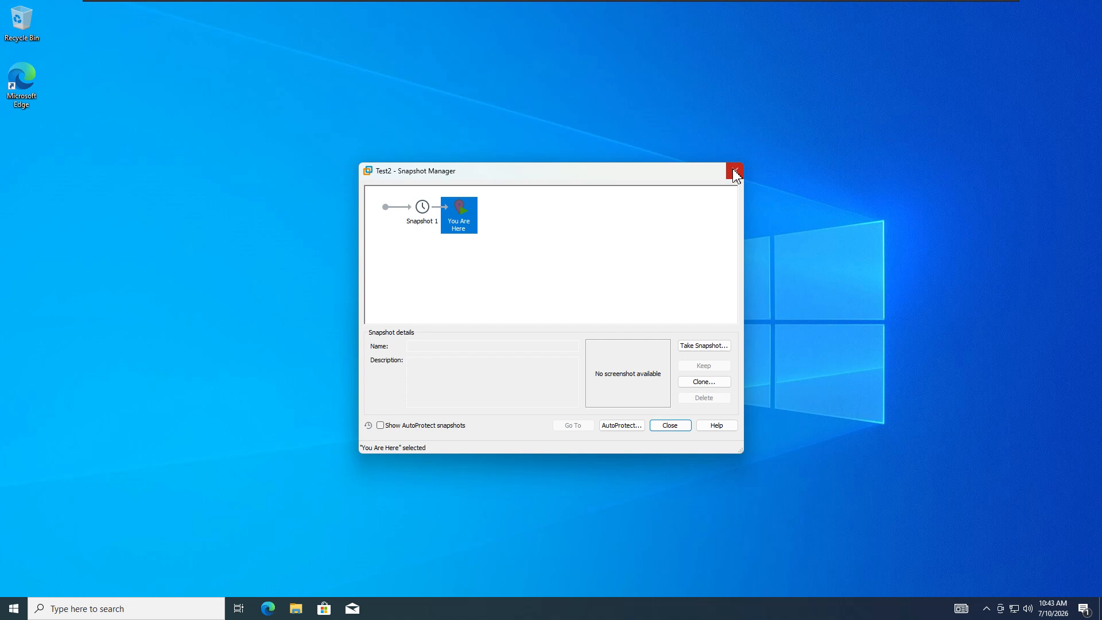
- Close Snapshot Manager and open Test2's Date & time settings, showing Pacific Time with automatic time
{"action": "left_click", "coordinate": [735, 172]}
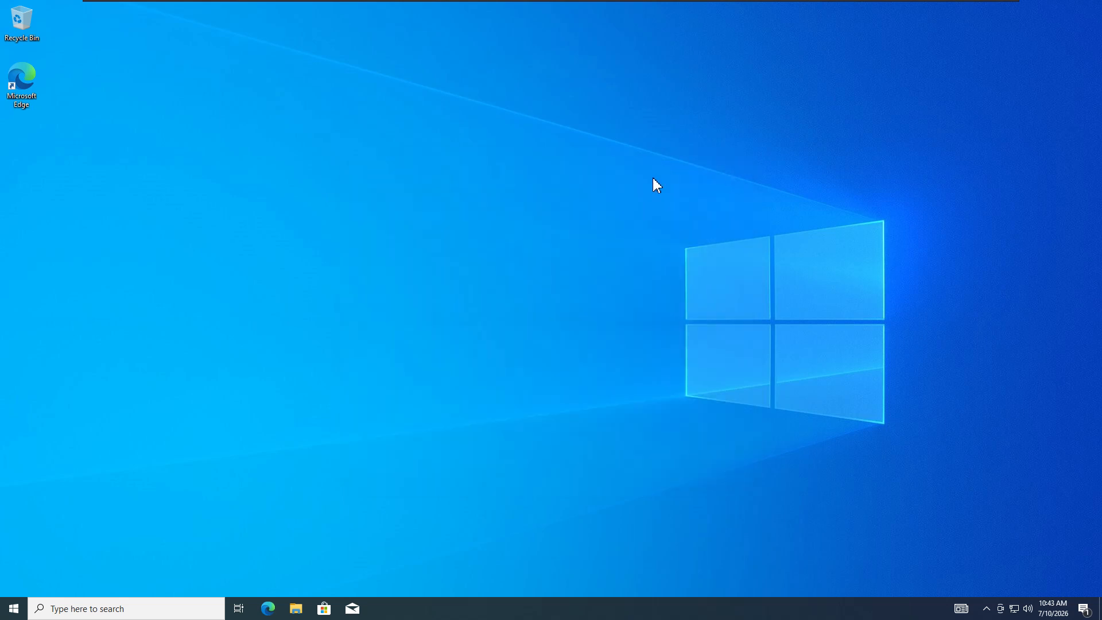
{"action": "left_click", "coordinate": [115, 610]}
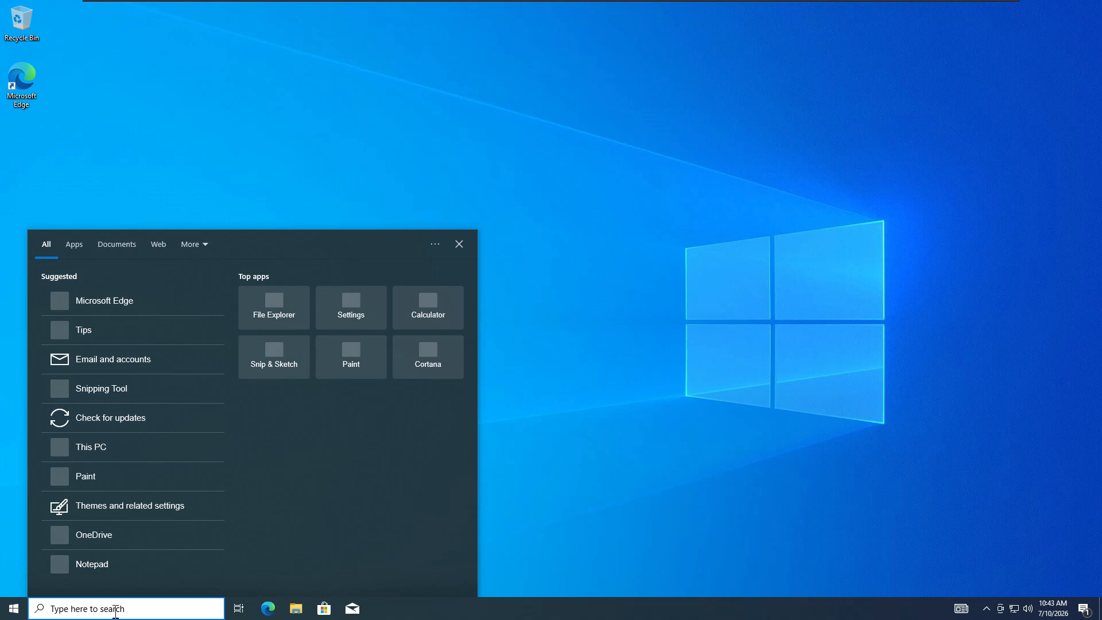
{"action": "left_click", "coordinate": [13, 609]}
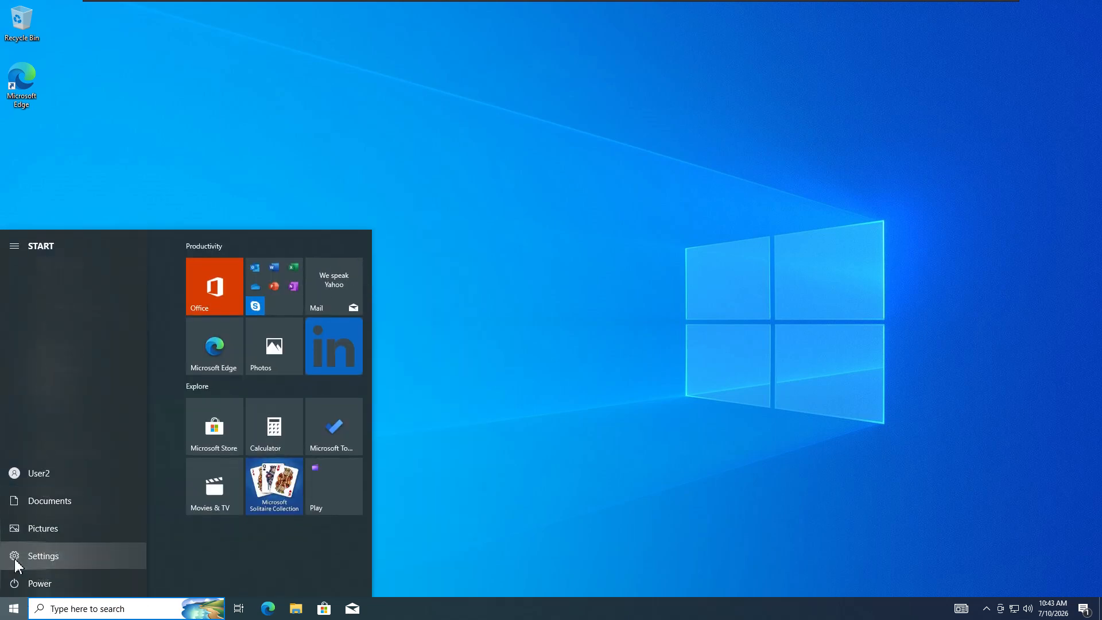
{"action": "left_click", "coordinate": [15, 556]}
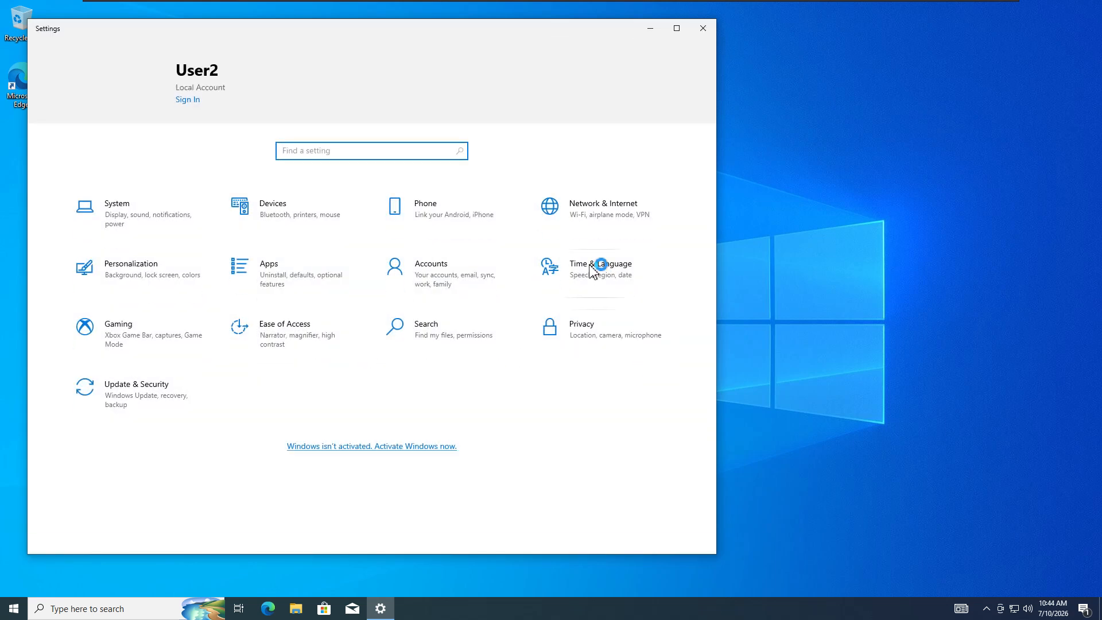
{"action": "left_click", "coordinate": [599, 267]}
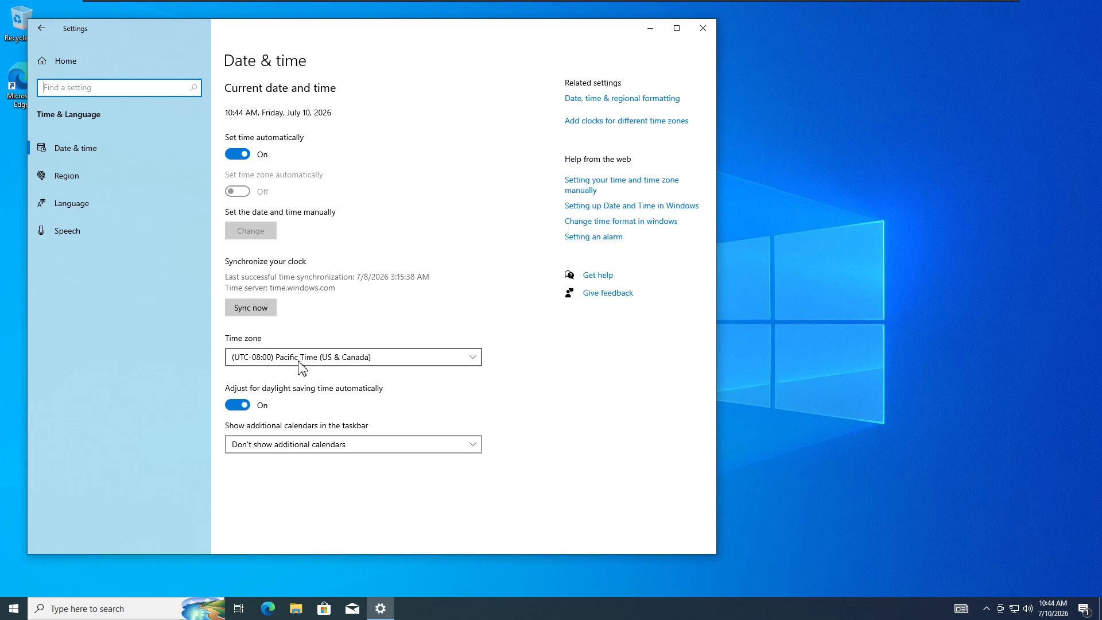
- Glance at the DC01 VM tab, then return to Test2
{"action": "mouse_move", "coordinate": [875, 7]}
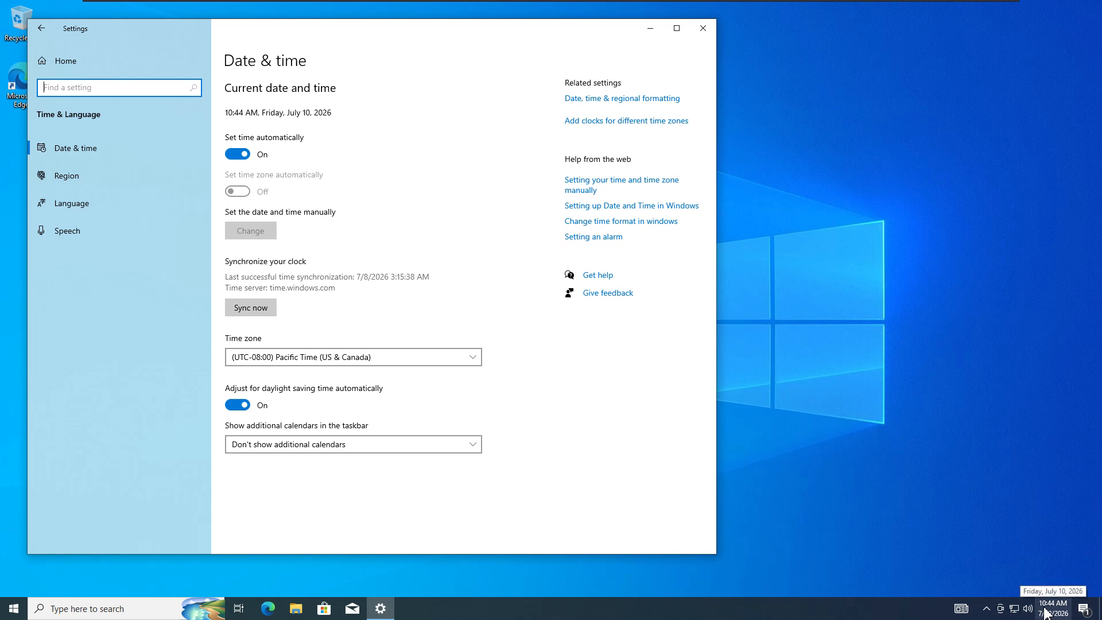
{"action": "left_click", "coordinate": [907, 9]}
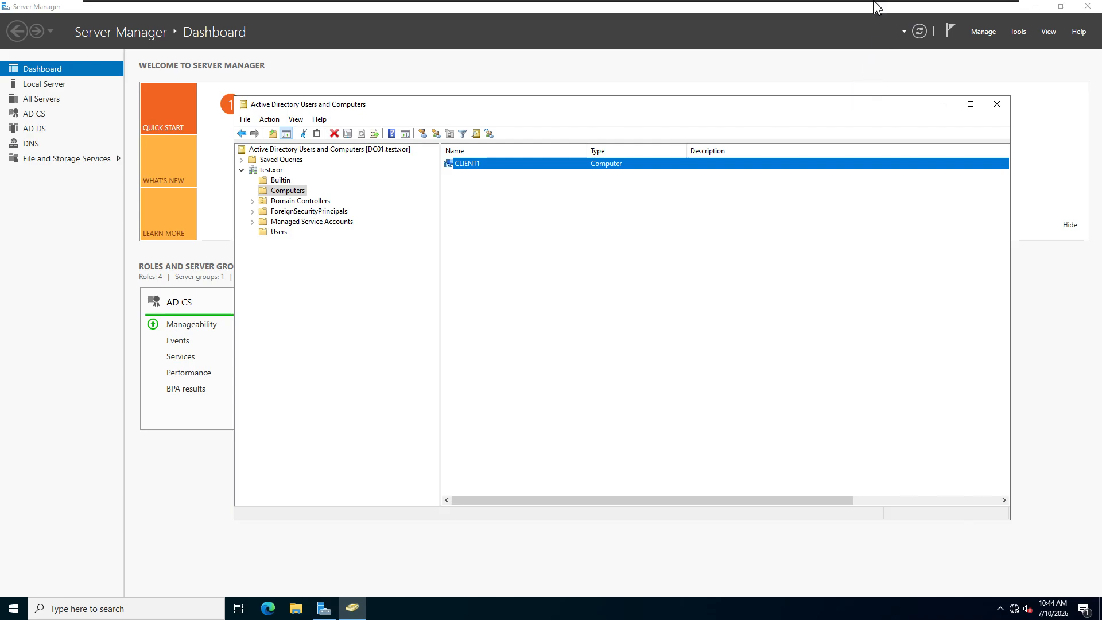
{"action": "left_click", "coordinate": [858, 10]}
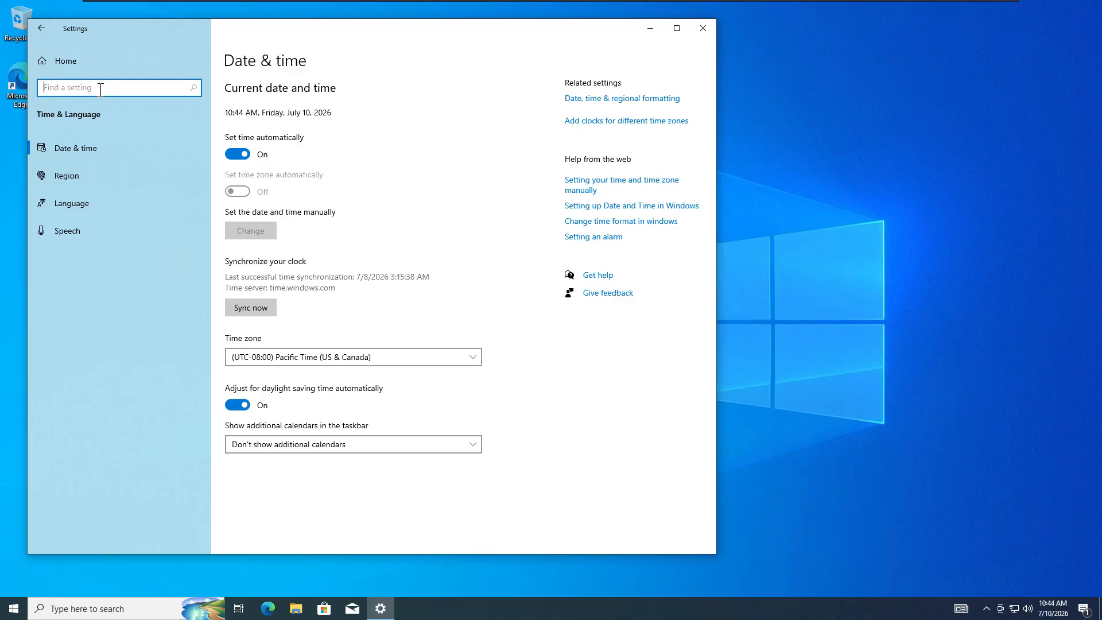
- Rename the PC from DESKTOP-UVAFIBI to Client2, choosing Restart later, and close Settings
{"action": "type", "text": "comput"}
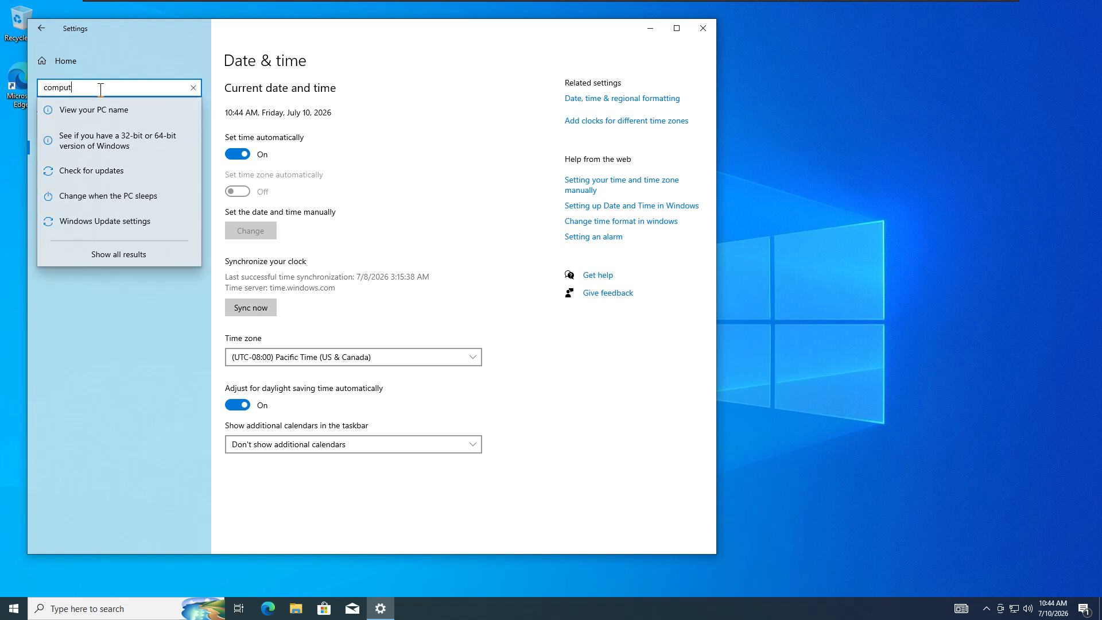
{"action": "type", "text": "r"}
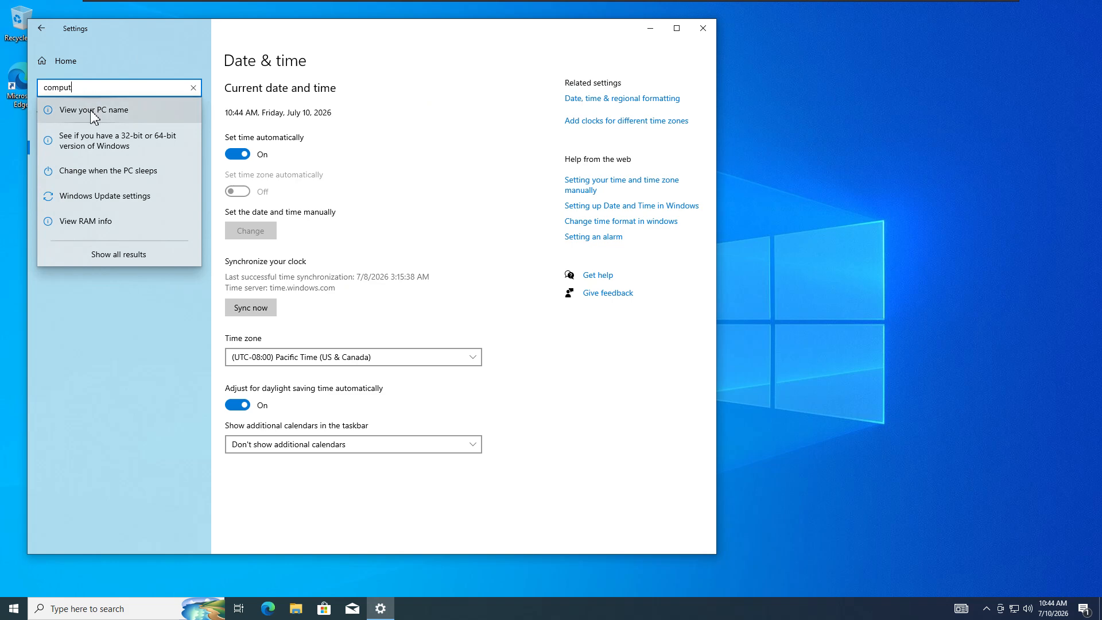
{"action": "left_click", "coordinate": [74, 110]}
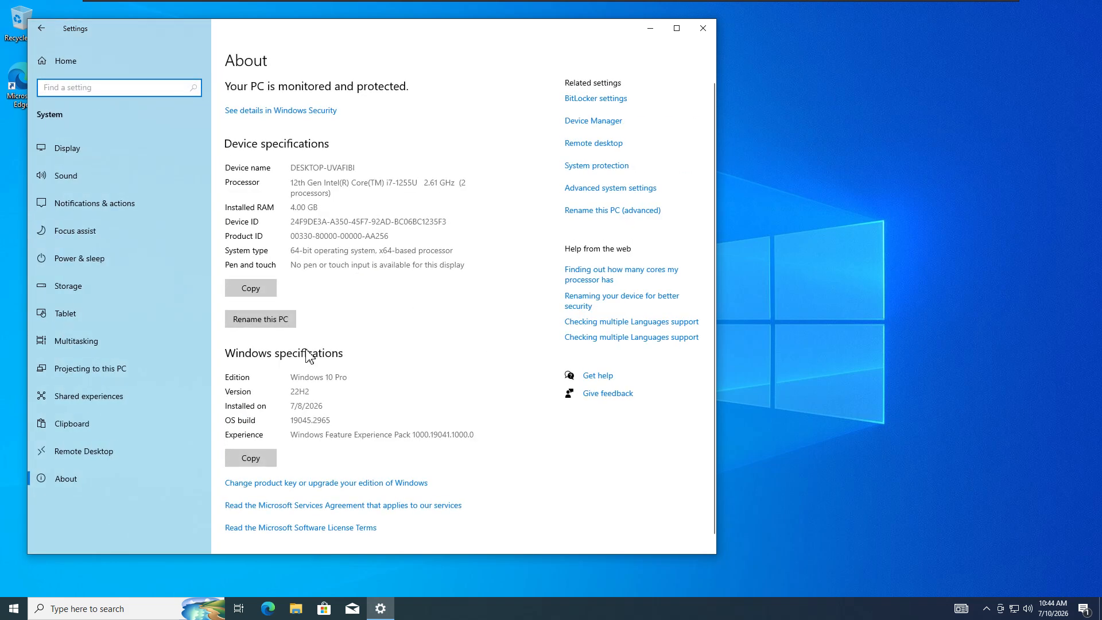
{"action": "left_click", "coordinate": [261, 325]}
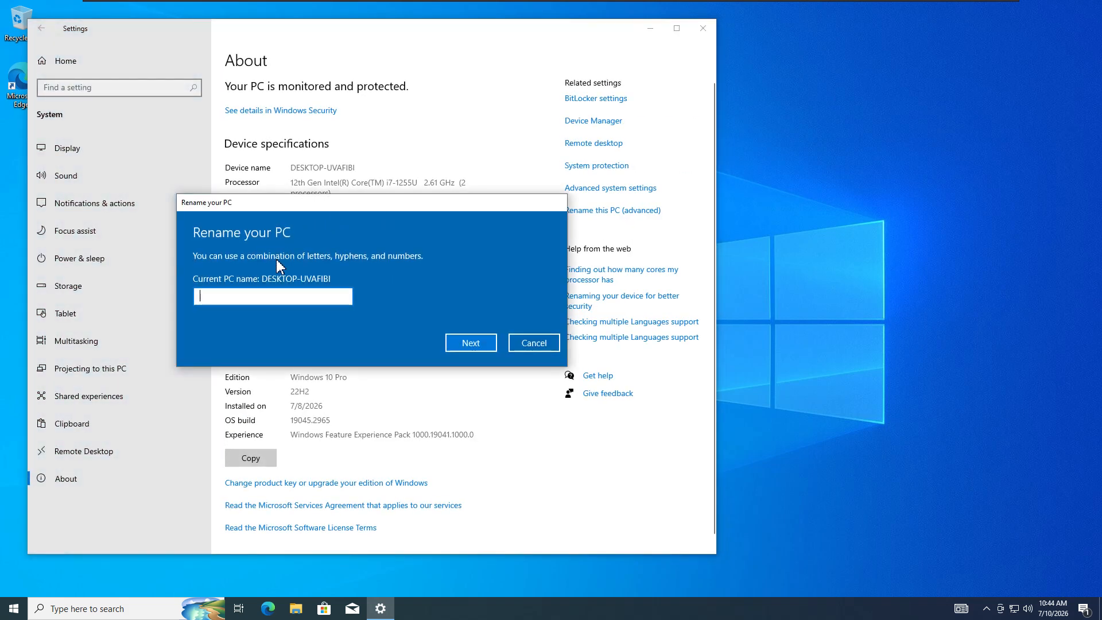
{"action": "type", "text": "Client2"}
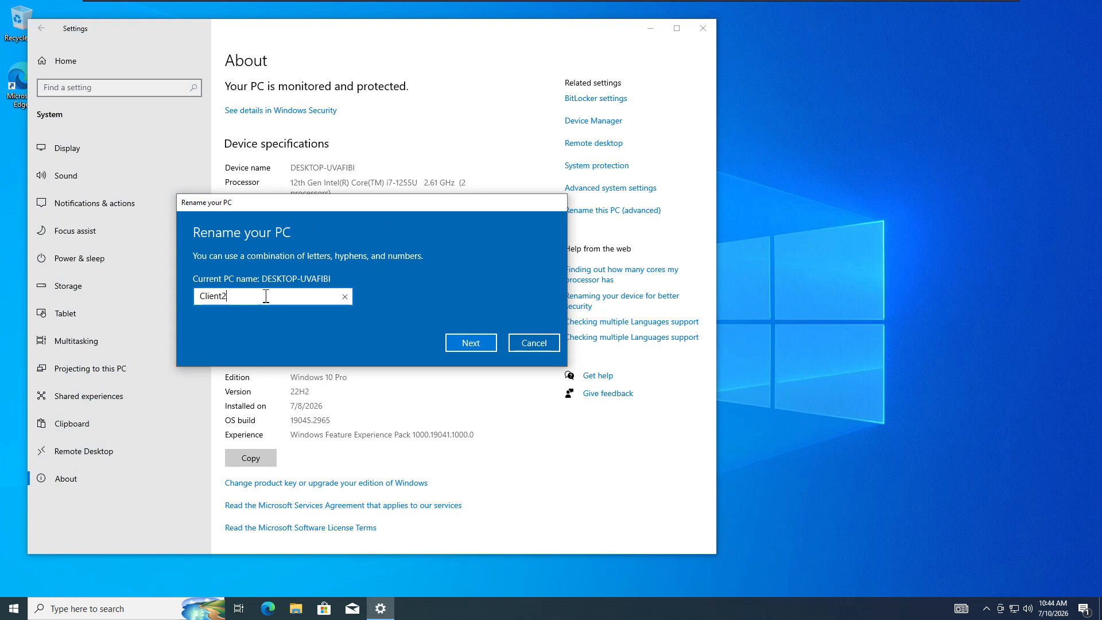
{"action": "left_click", "coordinate": [477, 343]}
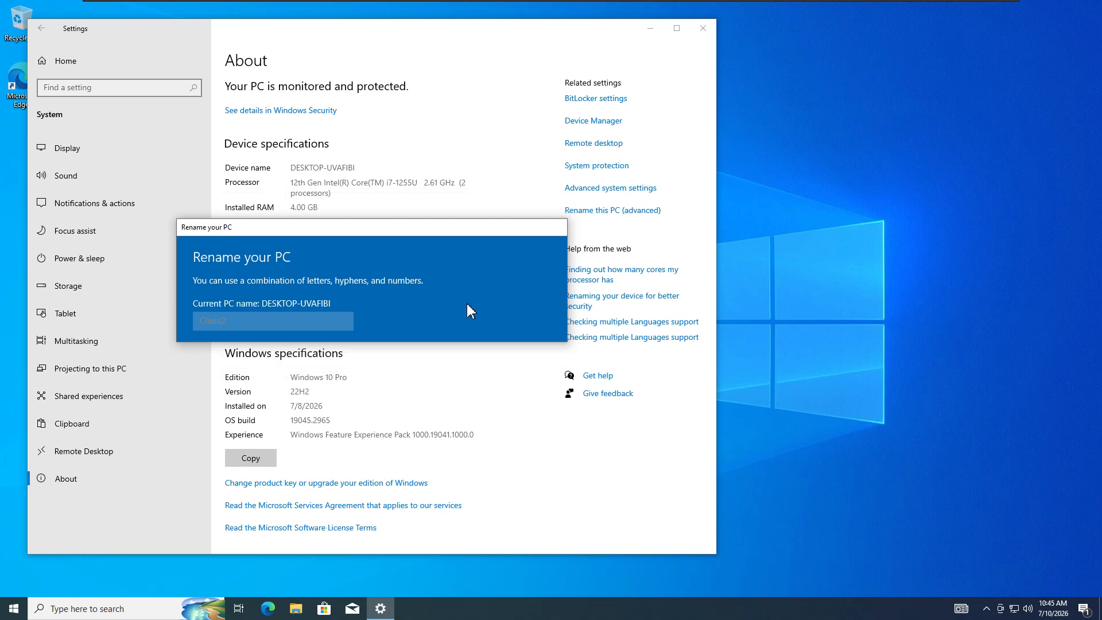
{"action": "left_click", "coordinate": [548, 324]}
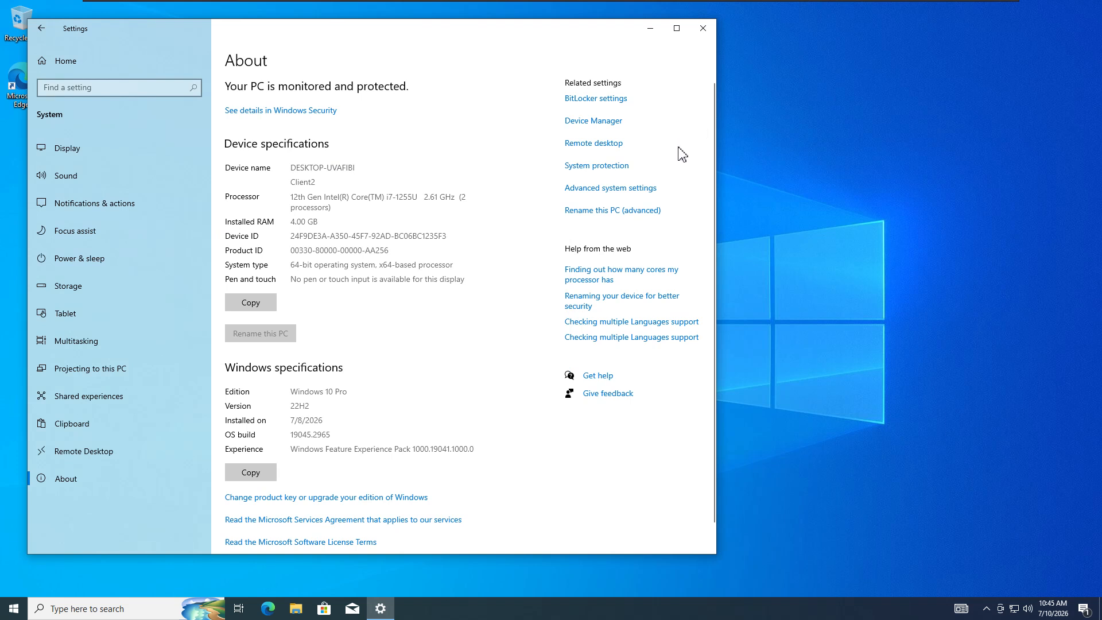
{"action": "left_click", "coordinate": [703, 28]}
- Open Windows Security's Firewall & network protection and turn off the domain network firewall
{"action": "left_click", "coordinate": [82, 612]}
{"action": "type", "text": "wind"}
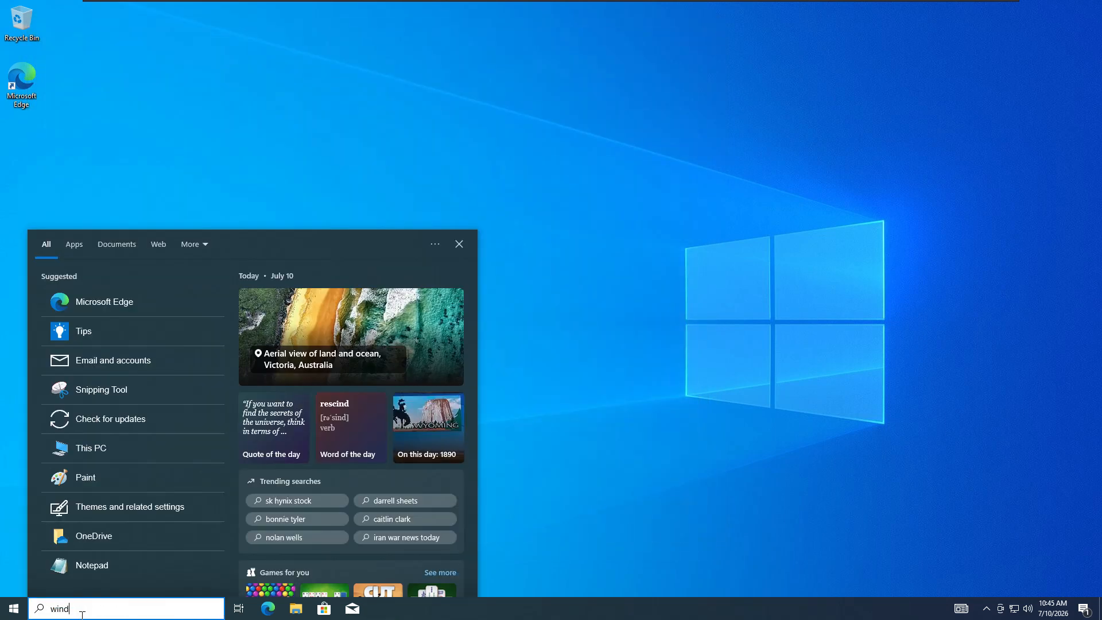
{"action": "type", "text": "op"}
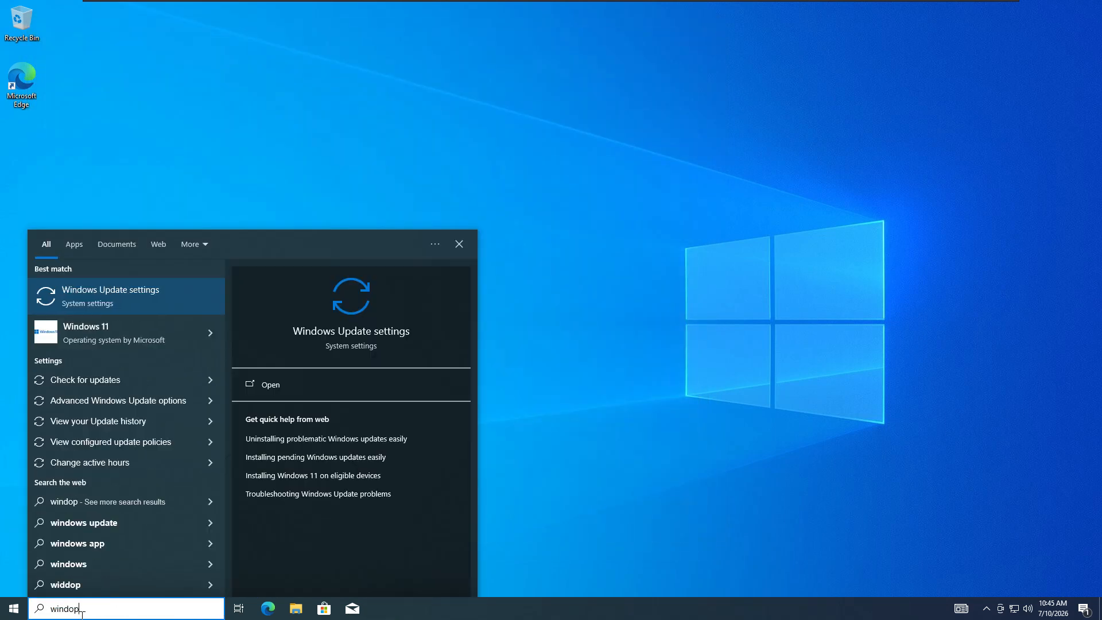
{"action": "key", "text": "BackSpace"}
{"action": "type", "text": "ws"}
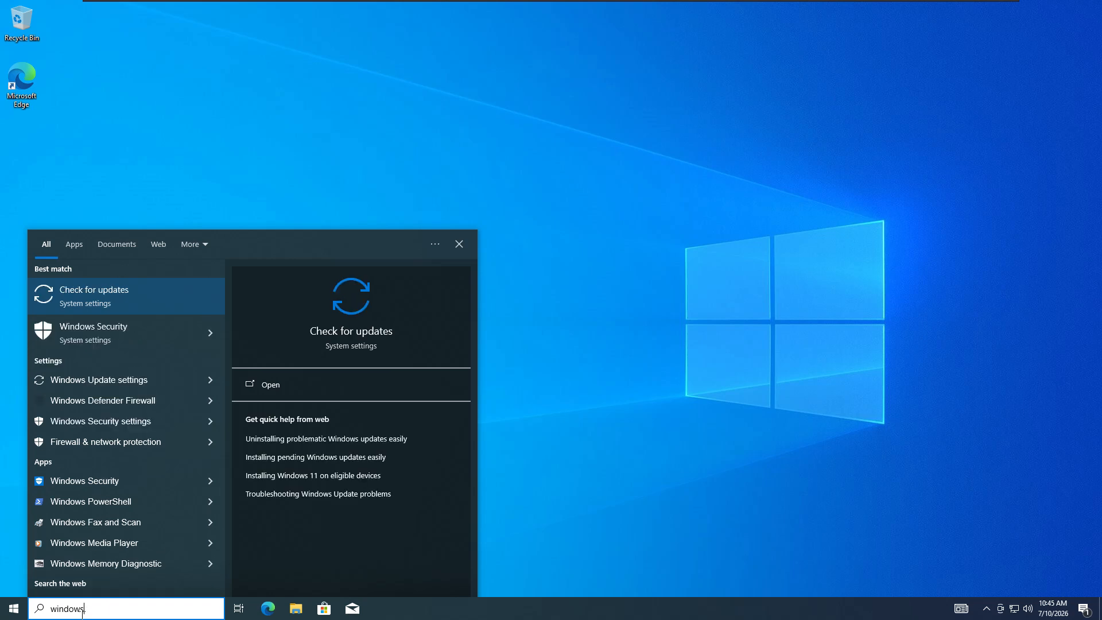
{"action": "left_click", "coordinate": [134, 422]}
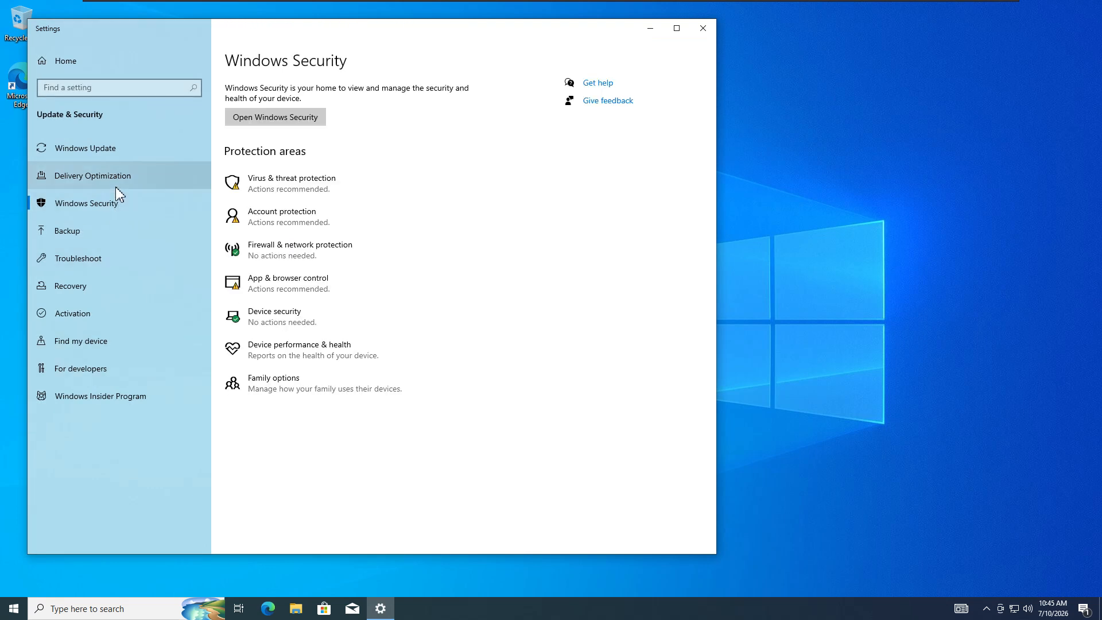
{"action": "left_click", "coordinate": [280, 248]}
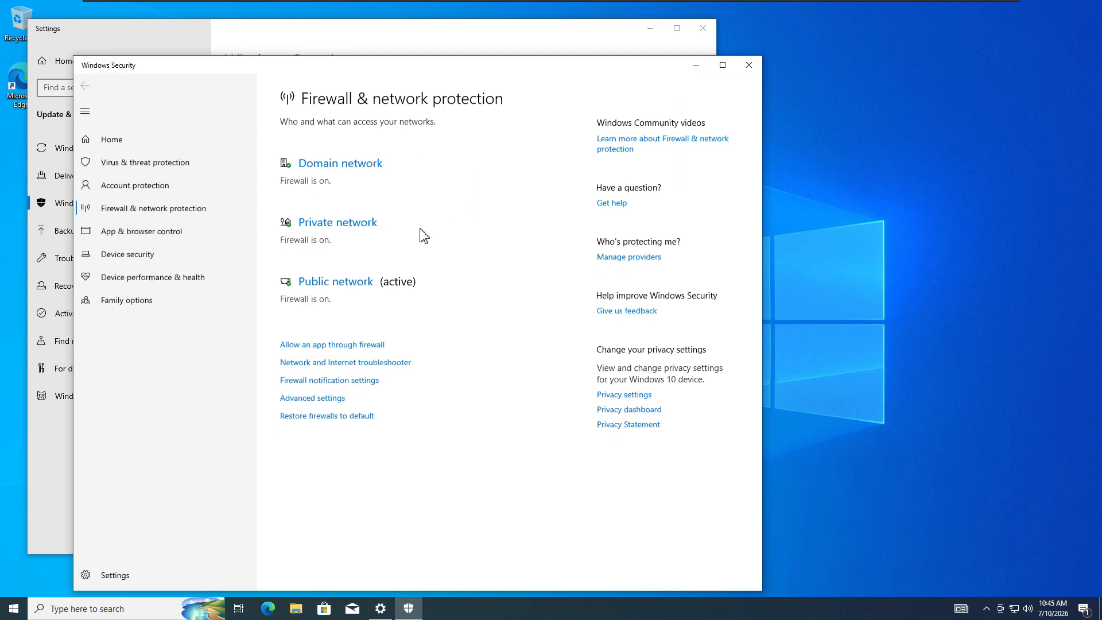
{"action": "left_click", "coordinate": [337, 166]}
{"action": "left_click", "coordinate": [291, 285]}
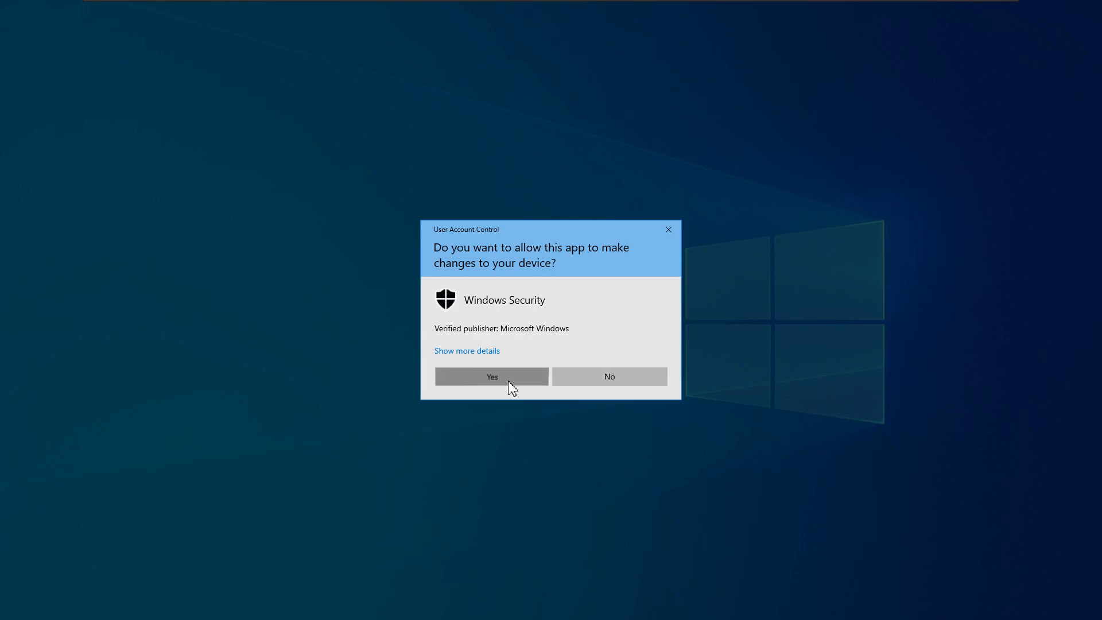
{"action": "left_click", "coordinate": [509, 382]}
{"action": "left_click", "coordinate": [144, 208]}
- Turn off the private and public network firewalls, then close Windows Security
{"action": "left_click", "coordinate": [337, 263]}
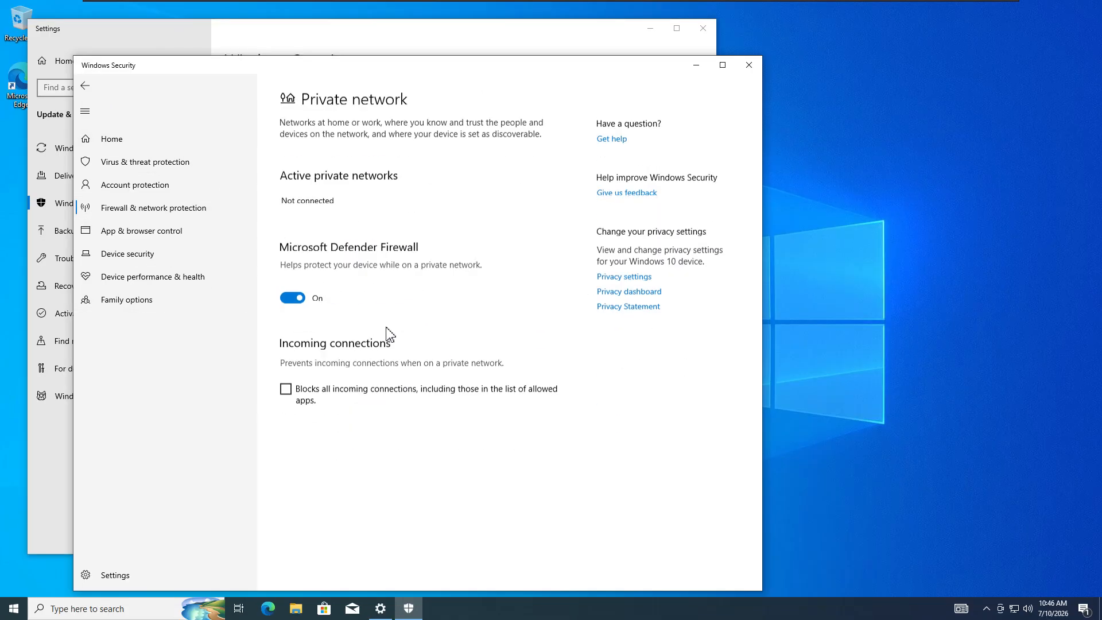
{"action": "left_click", "coordinate": [293, 298]}
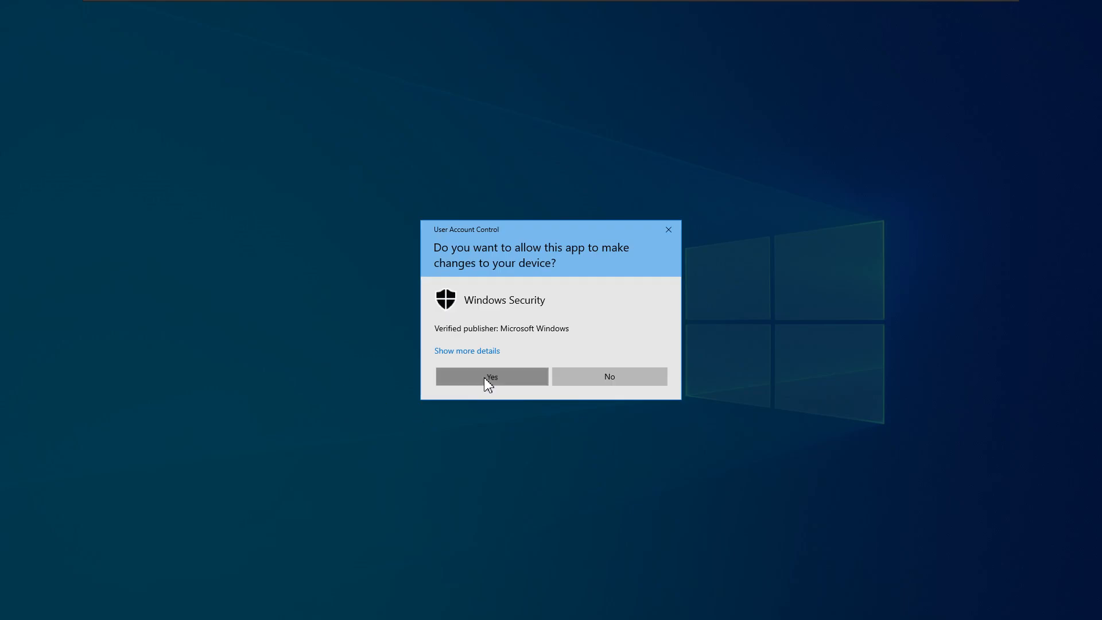
{"action": "left_click", "coordinate": [485, 379]}
{"action": "left_click", "coordinate": [85, 86]}
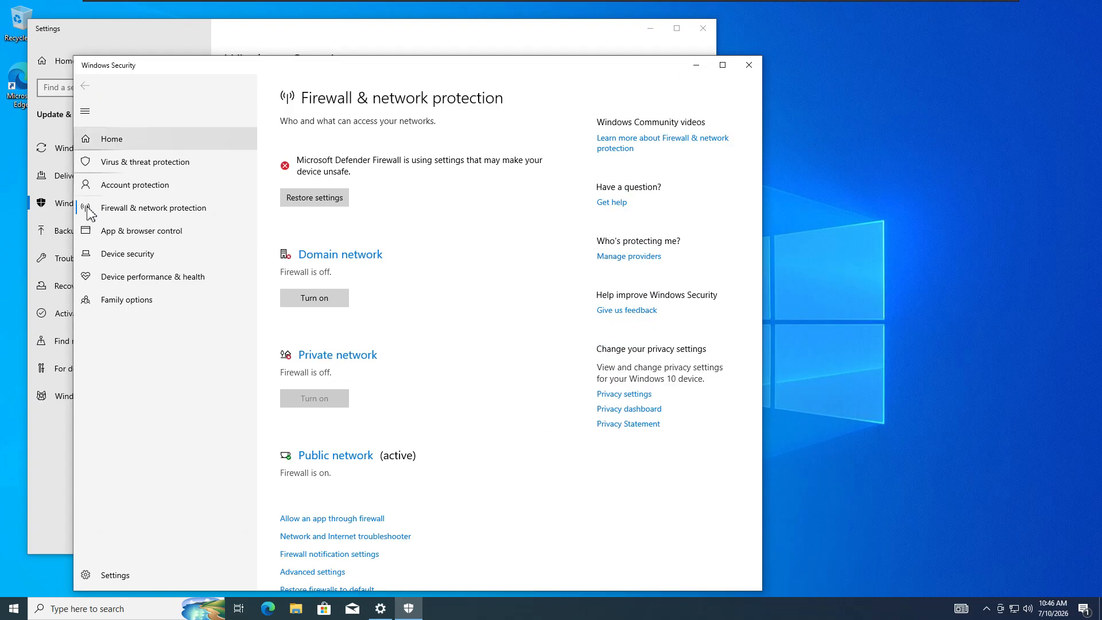
{"action": "left_click", "coordinate": [305, 459]}
{"action": "left_click", "coordinate": [293, 296]}
{"action": "left_click", "coordinate": [493, 381]}
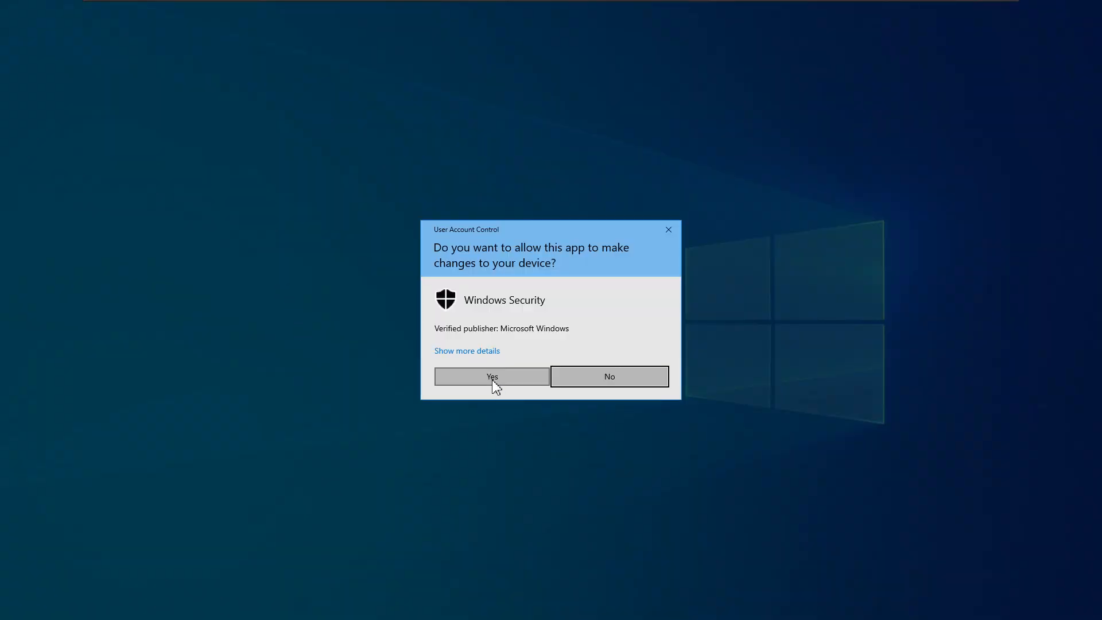
{"action": "left_click", "coordinate": [86, 87]}
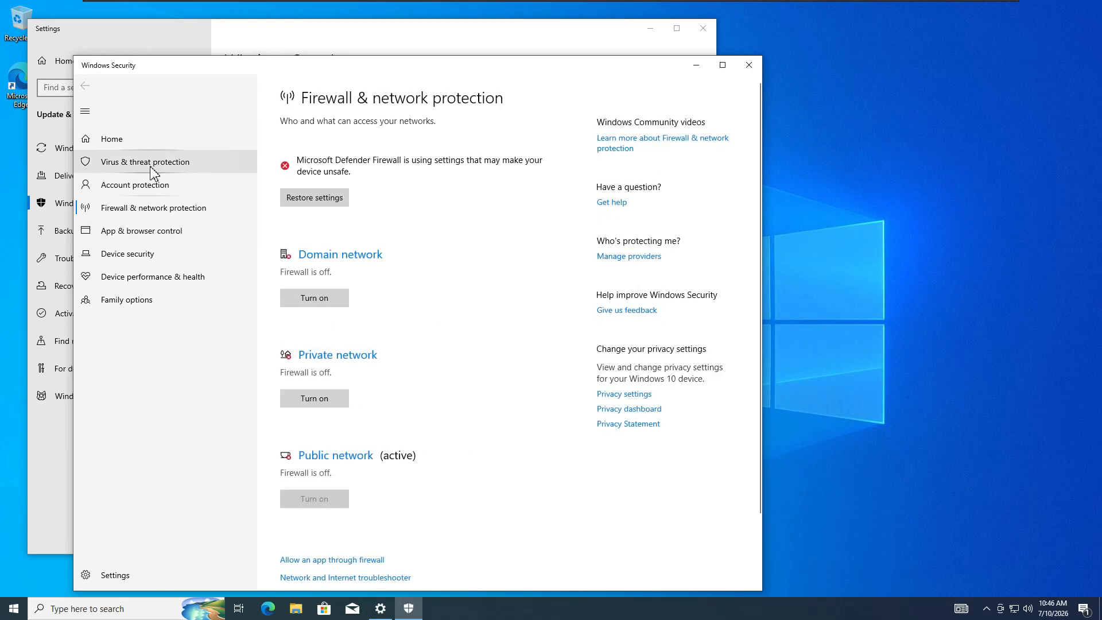
{"action": "left_click", "coordinate": [189, 166]}
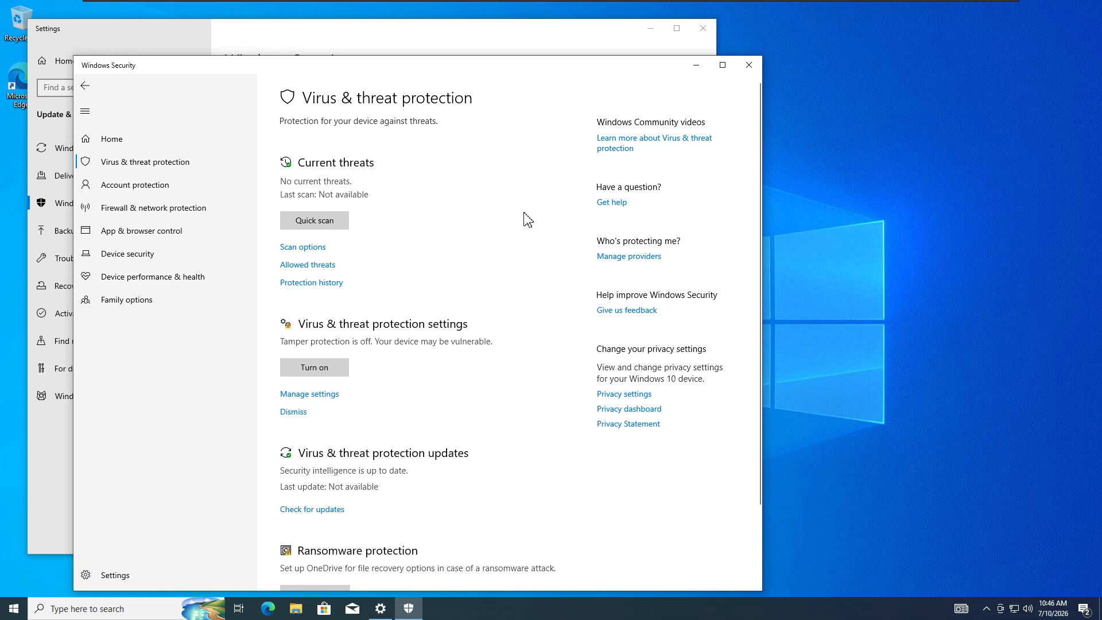
{"action": "left_click", "coordinate": [749, 65]}
- Open the Ethernet0 connection status from Network & Internet's adapter options
{"action": "left_click", "coordinate": [703, 28]}
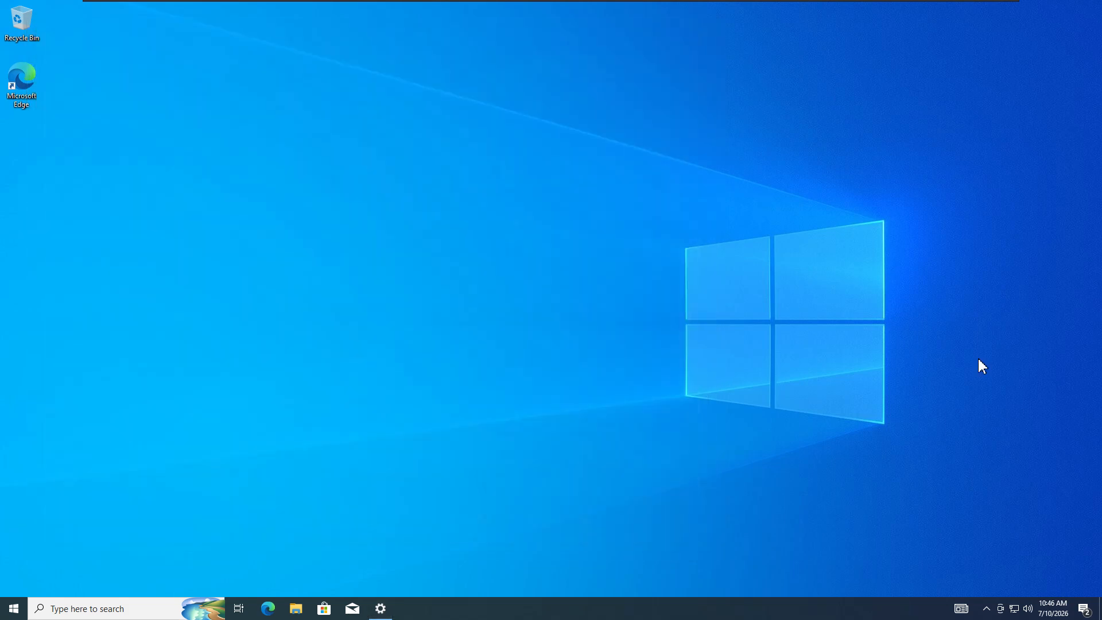
{"action": "left_click", "coordinate": [1014, 608]}
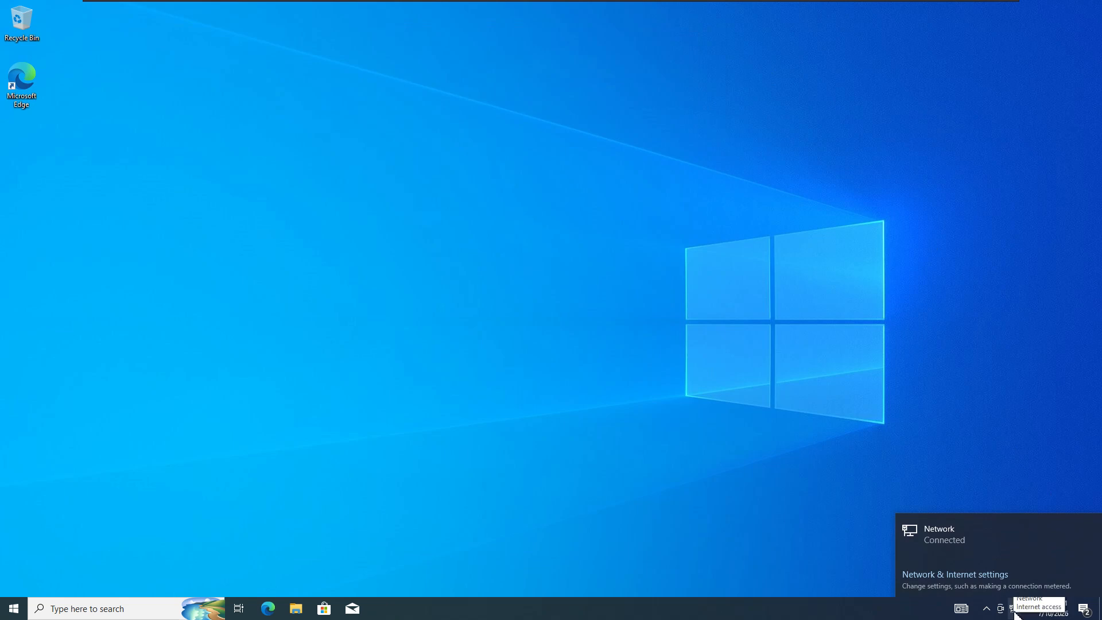
{"action": "left_click", "coordinate": [939, 580]}
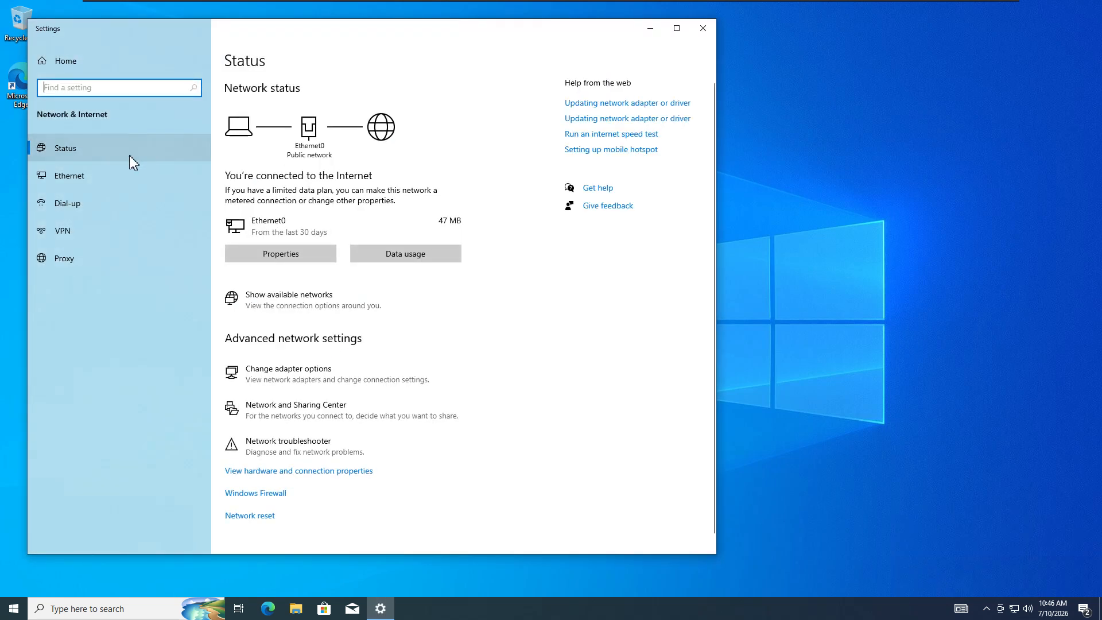
{"action": "left_click", "coordinate": [75, 177]}
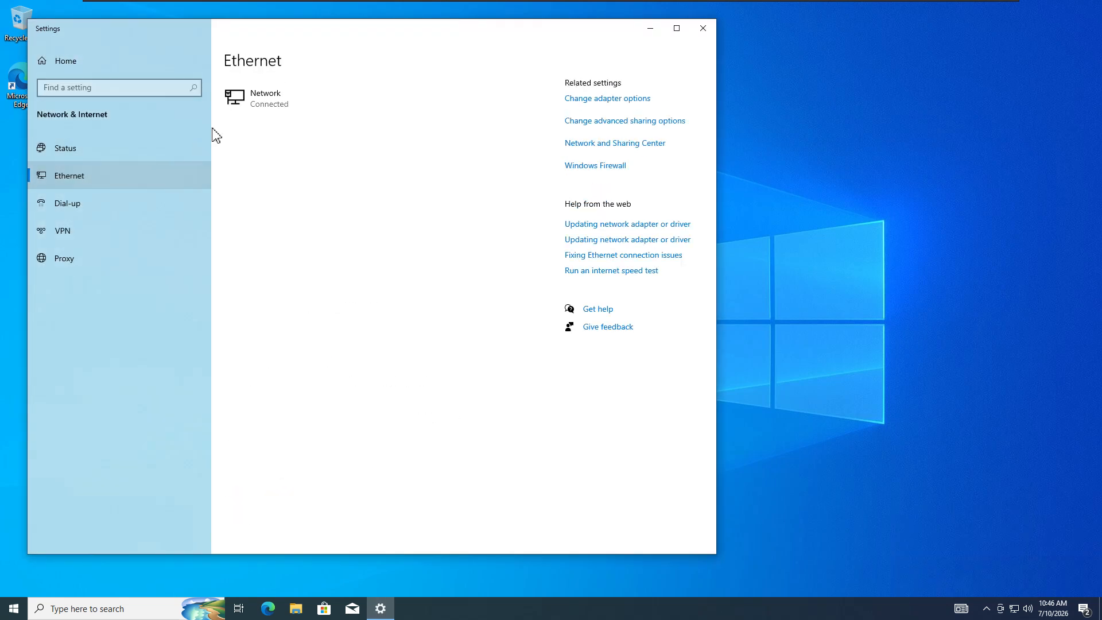
{"action": "left_click", "coordinate": [597, 99]}
{"action": "left_click", "coordinate": [300, 205]}
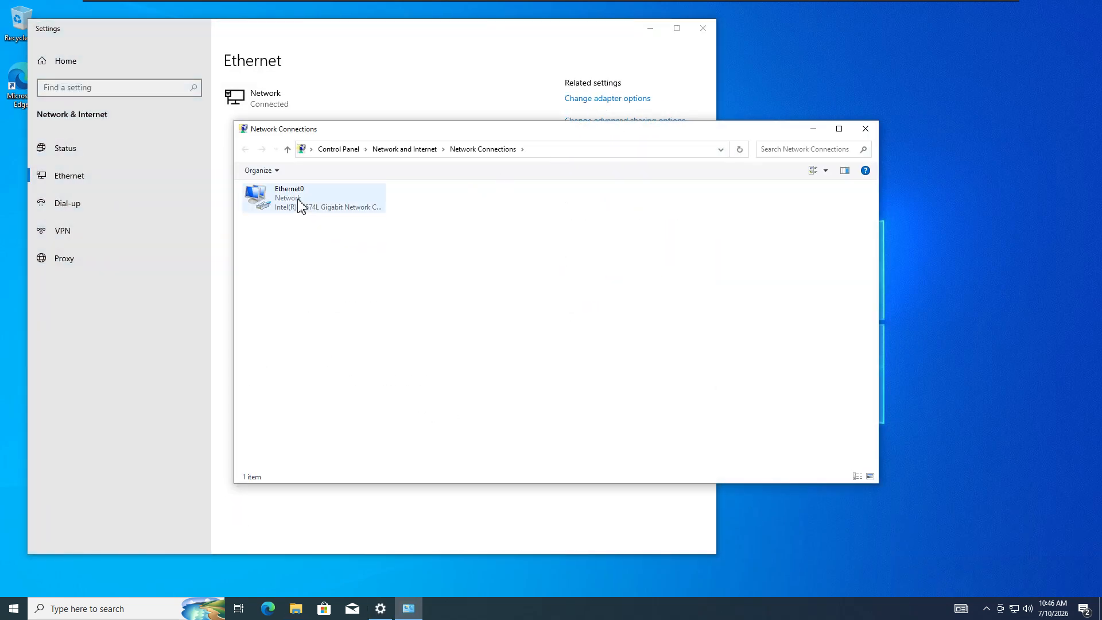
{"action": "double_click", "coordinate": [300, 205]}
- Review the IPv4 address 192.168.115.132 and DNS server in Details, then open Ethernet0 Properties
{"action": "left_click", "coordinate": [495, 298]}
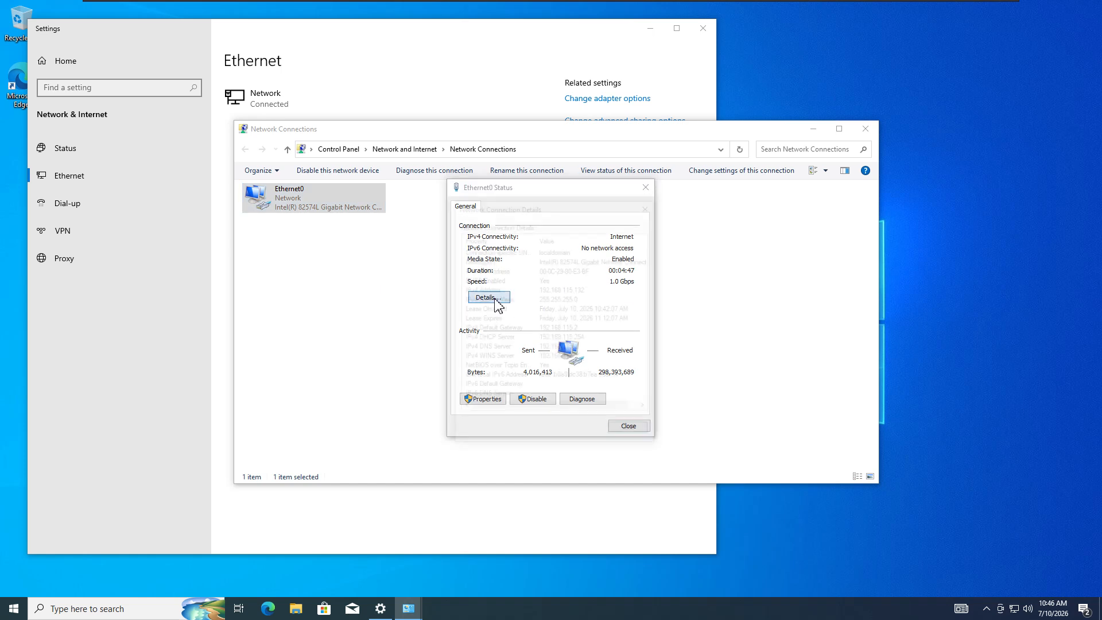
{"action": "left_click", "coordinate": [583, 290]}
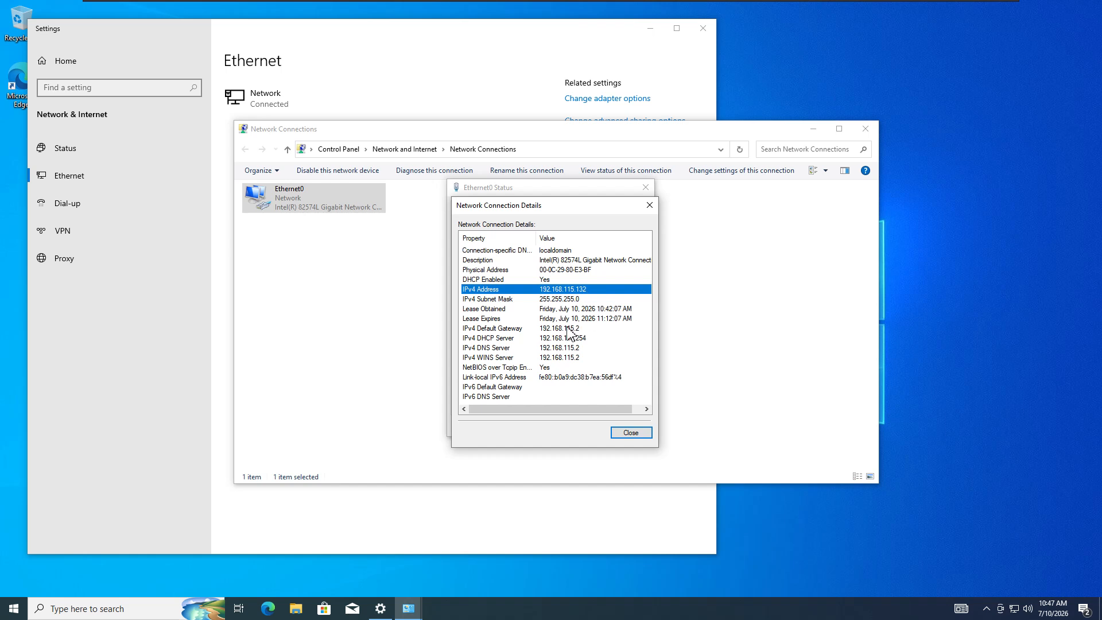
{"action": "left_click", "coordinate": [556, 348]}
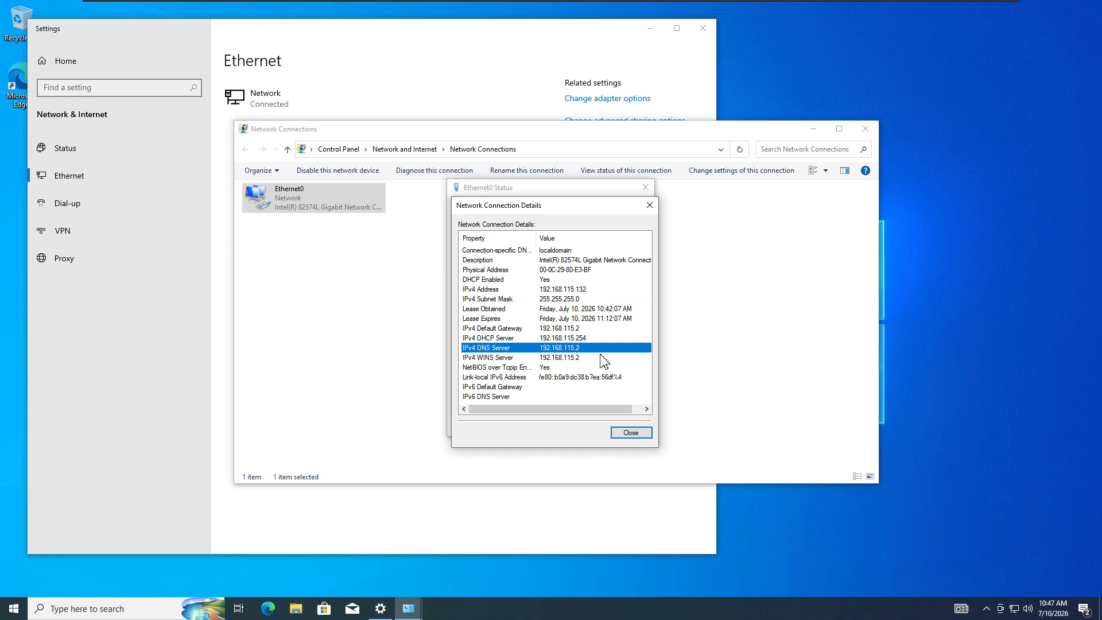
{"action": "left_click", "coordinate": [631, 433]}
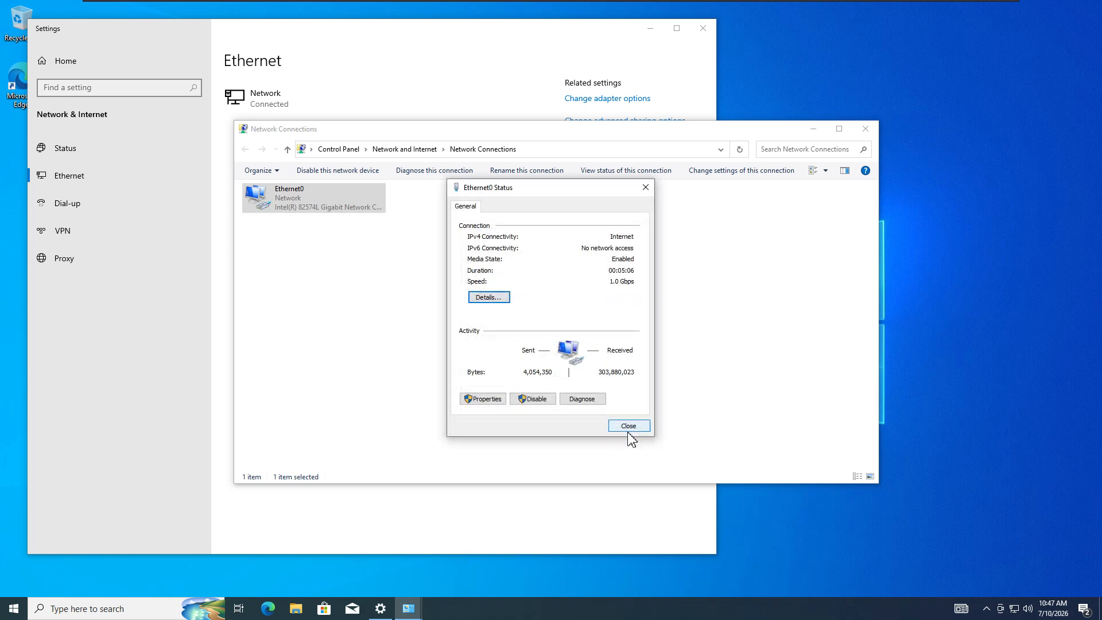
{"action": "left_click", "coordinate": [485, 399]}
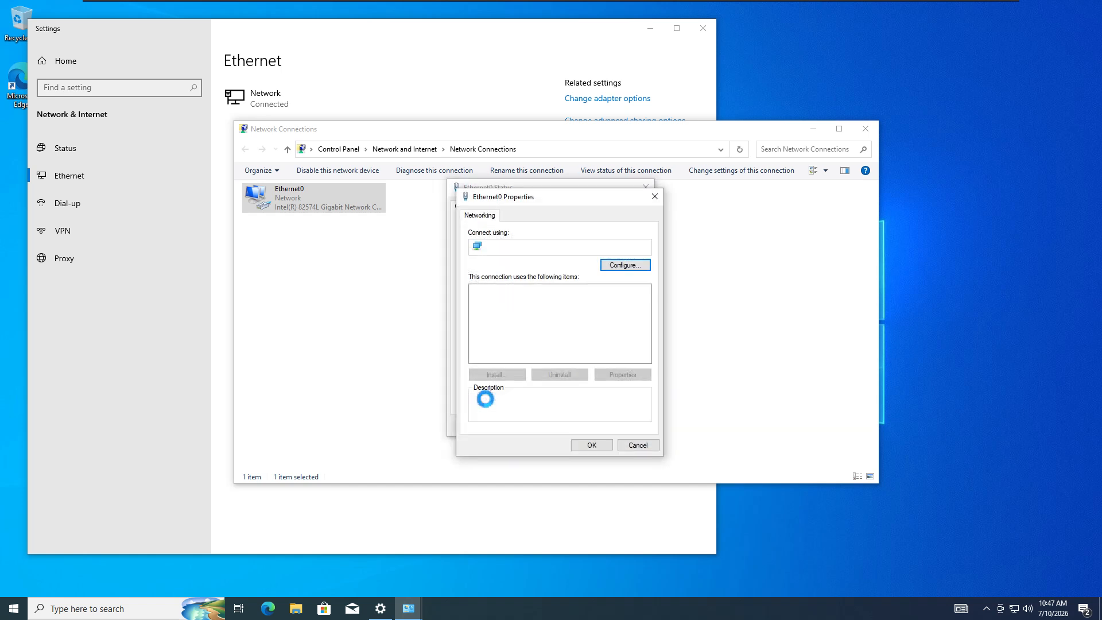
- Set Ethernet0's preferred IPv4 DNS server to 192.168.115.130 and close all network windows
{"action": "double_click", "coordinate": [566, 320]}
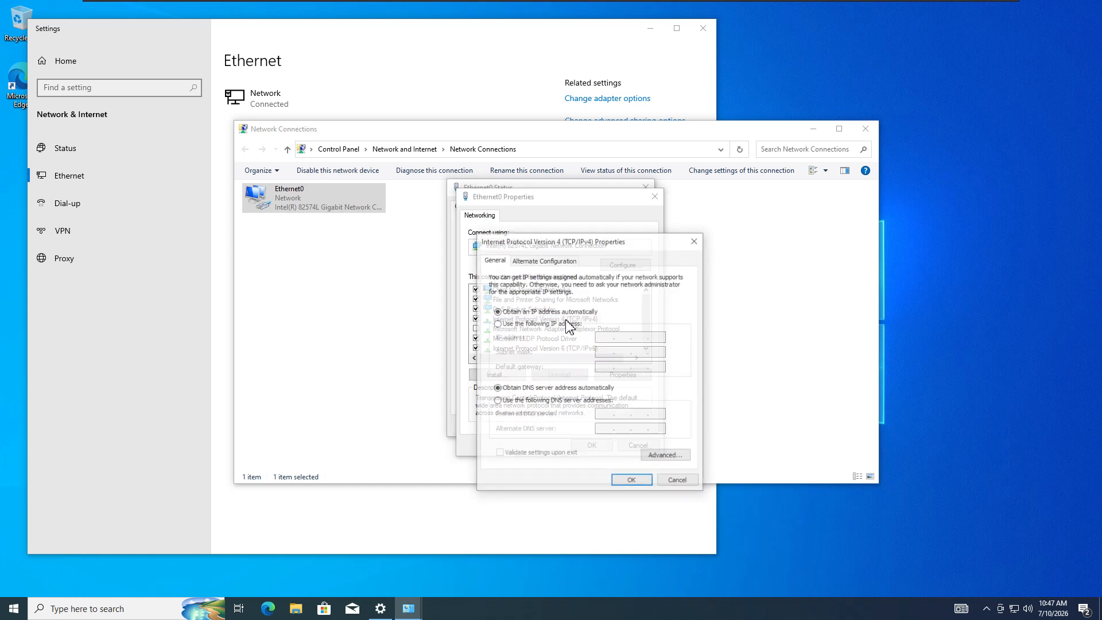
{"action": "left_click", "coordinate": [695, 240]}
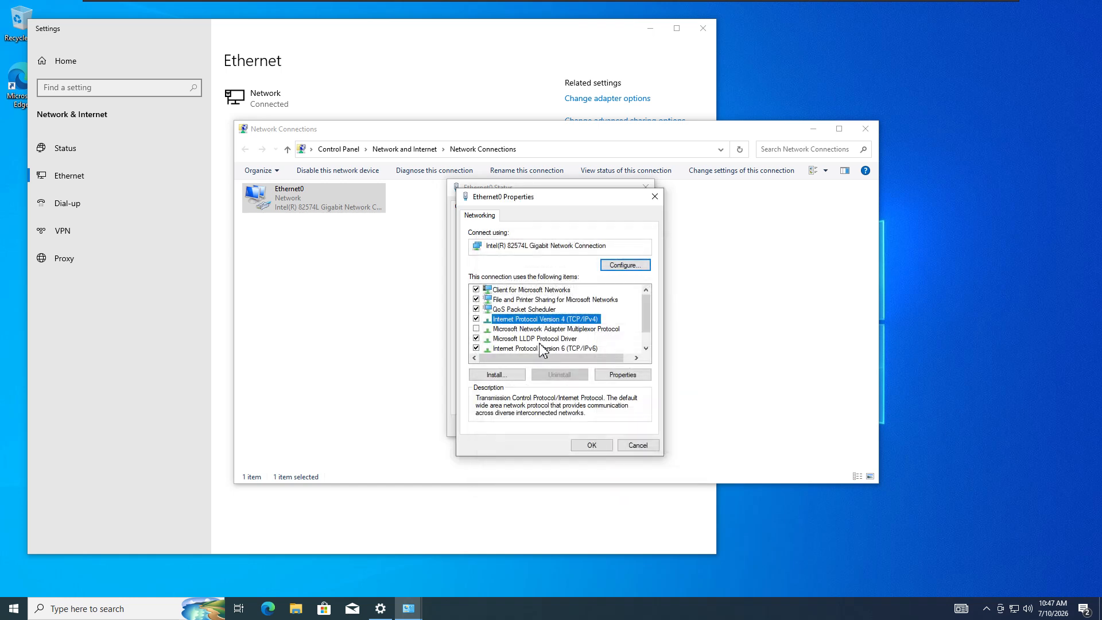
{"action": "double_click", "coordinate": [550, 319]}
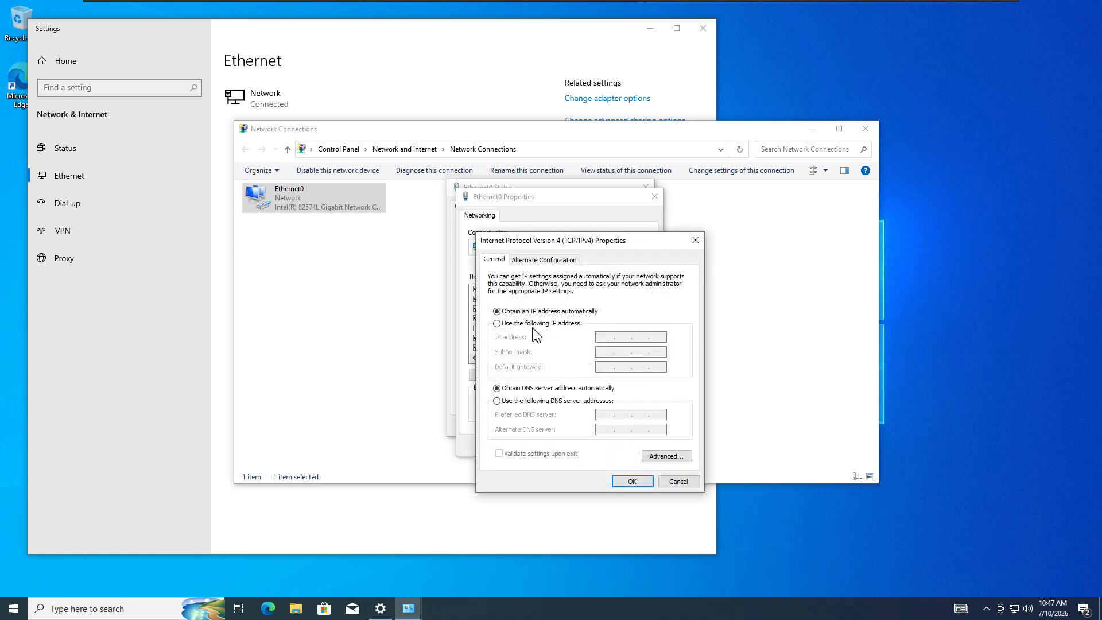
{"action": "left_click", "coordinate": [517, 402]}
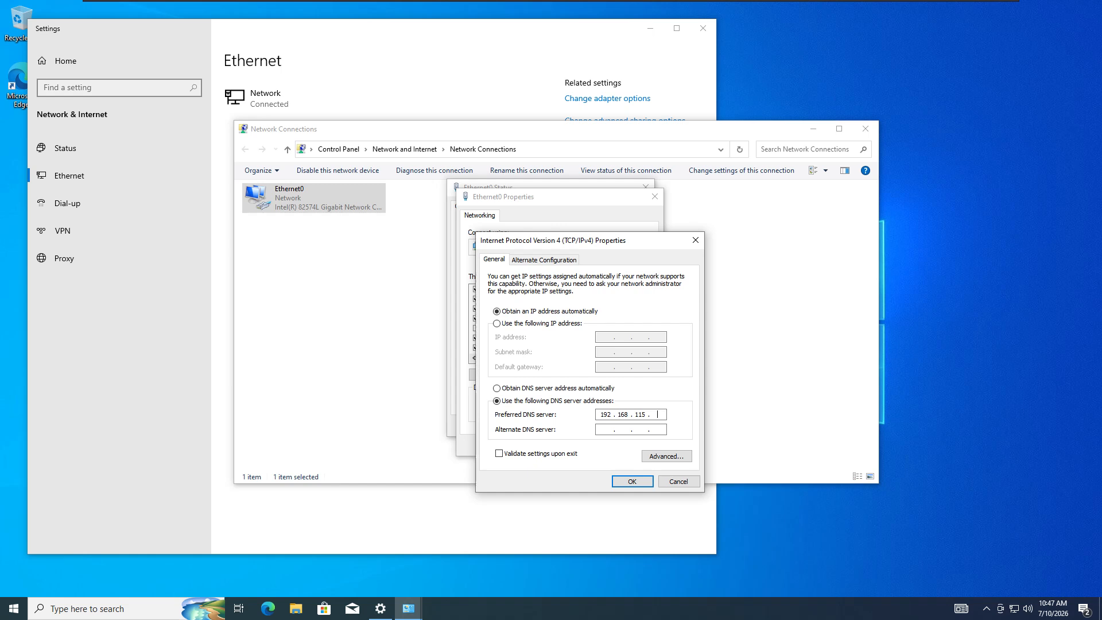
{"action": "left_click", "coordinate": [633, 483]}
{"action": "left_click", "coordinate": [597, 452]}
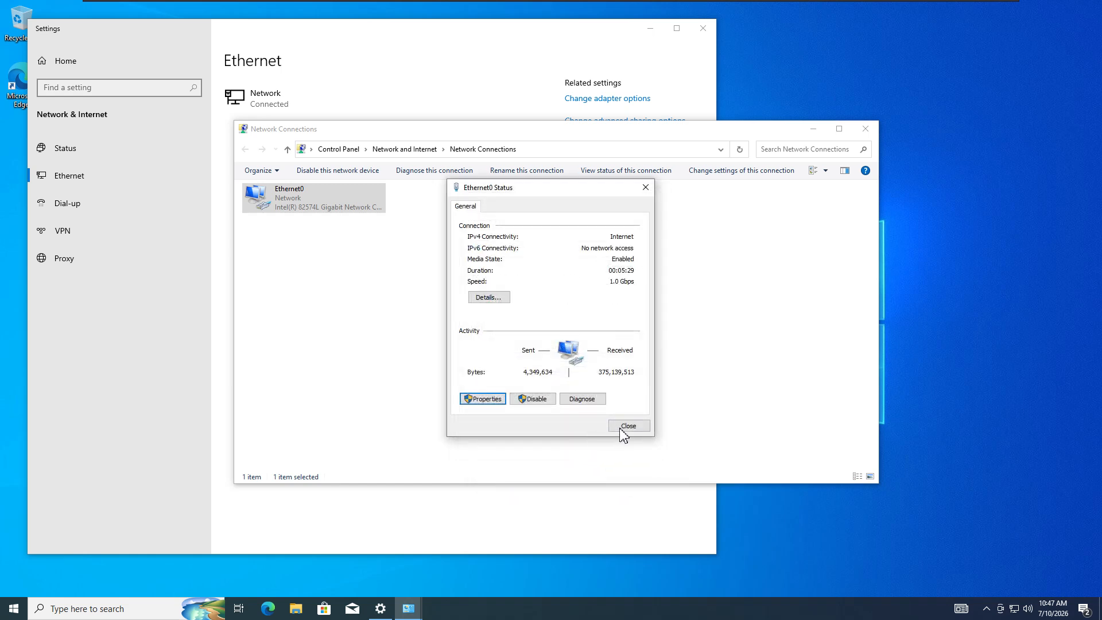
{"action": "left_click", "coordinate": [623, 429]}
{"action": "left_click", "coordinate": [863, 131]}
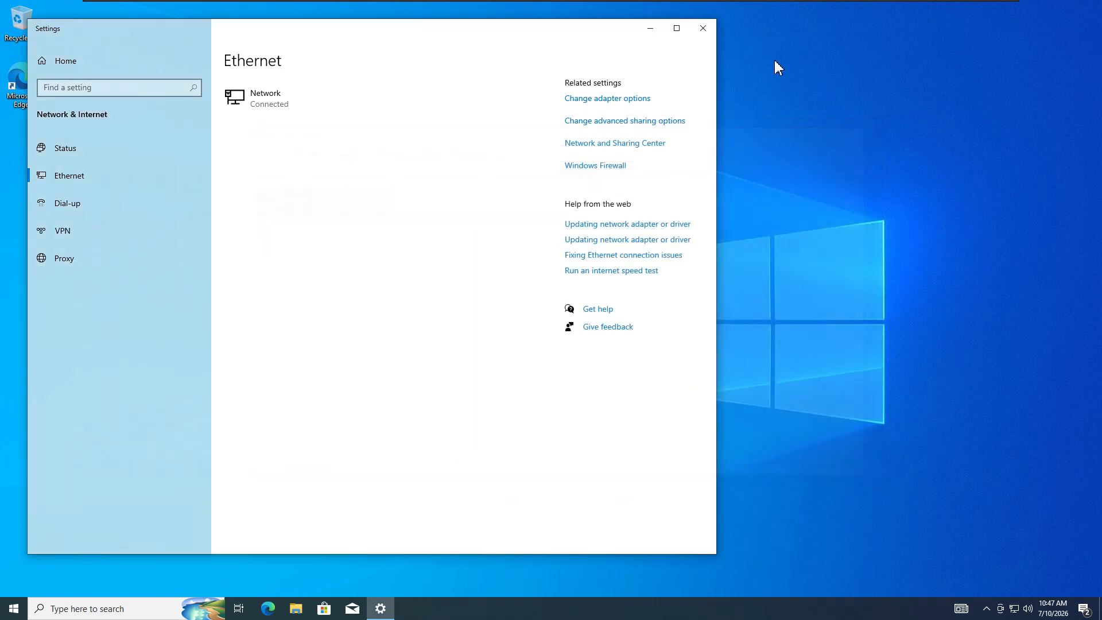
{"action": "left_click", "coordinate": [705, 32]}
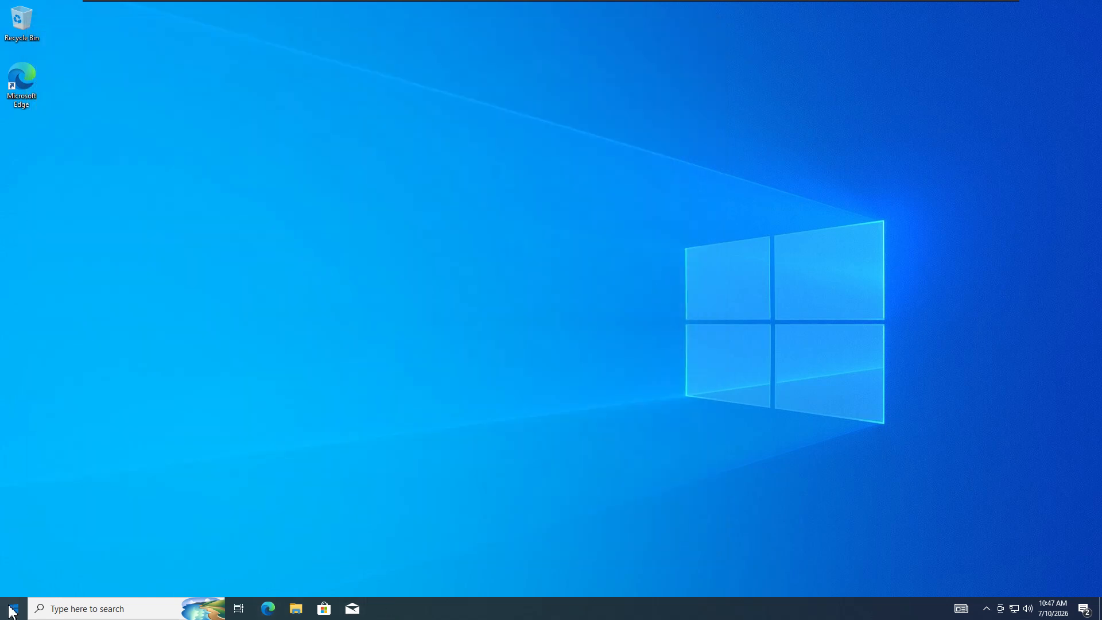
- Restart the Test2 guest from the Start menu's power options
{"action": "left_click", "coordinate": [12, 607]}
{"action": "left_click", "coordinate": [22, 585]}
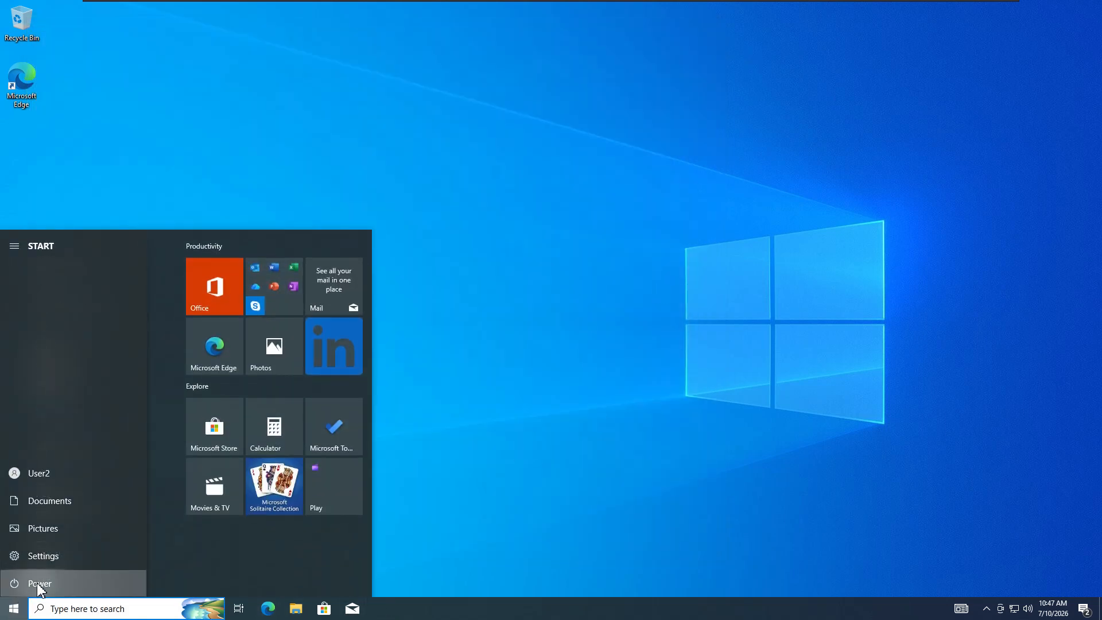
{"action": "left_click", "coordinate": [53, 553]}
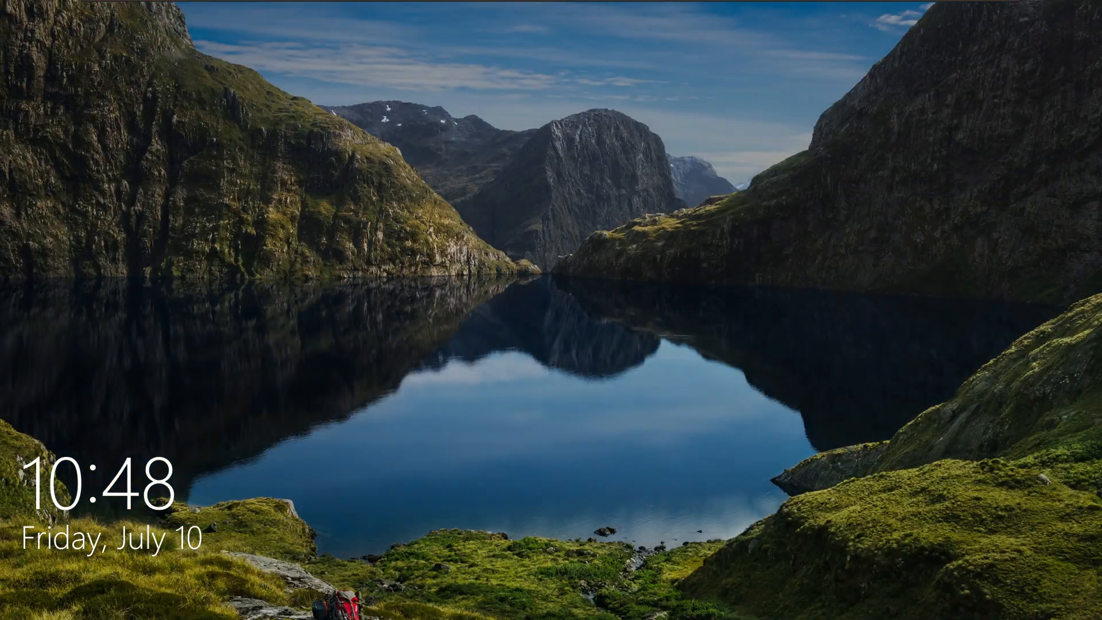
- Sign back in at the lock screen with the account password
{"action": "left_click", "coordinate": [196, 457]}
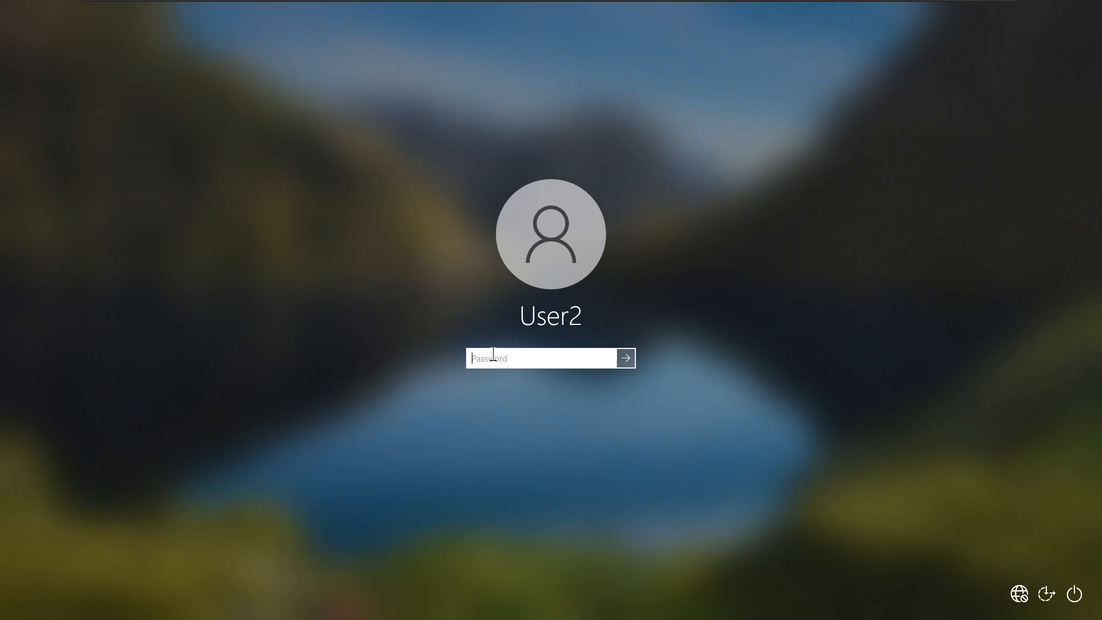
{"action": "key", "text": "Caps_Lock"}
{"action": "type", "text": "•"}
{"action": "key", "text": "Caps_Lock"}
{"action": "key", "text": "Return"}
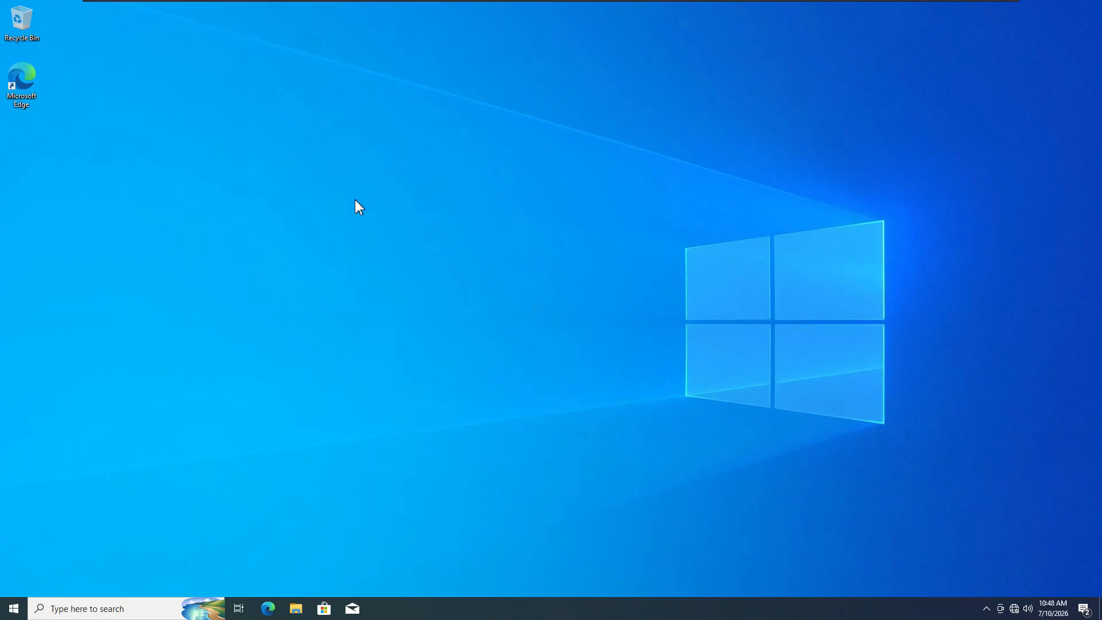
- From Access work or school, choose joining a local Active Directory domain and enter test.xor
{"action": "left_click", "coordinate": [144, 608]}
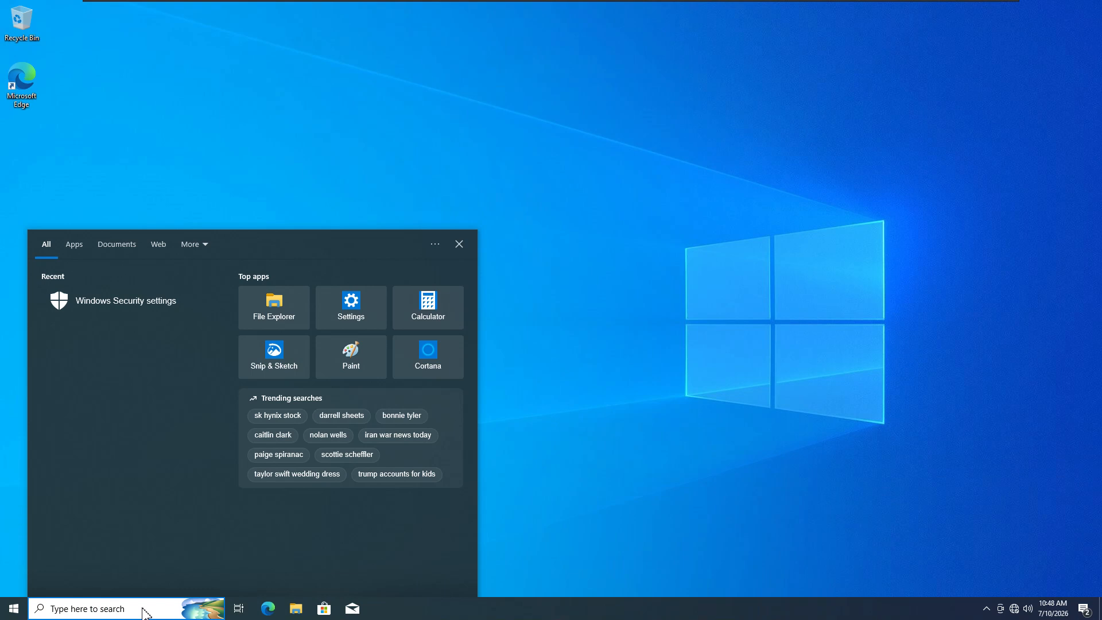
{"action": "type", "text": "domain"}
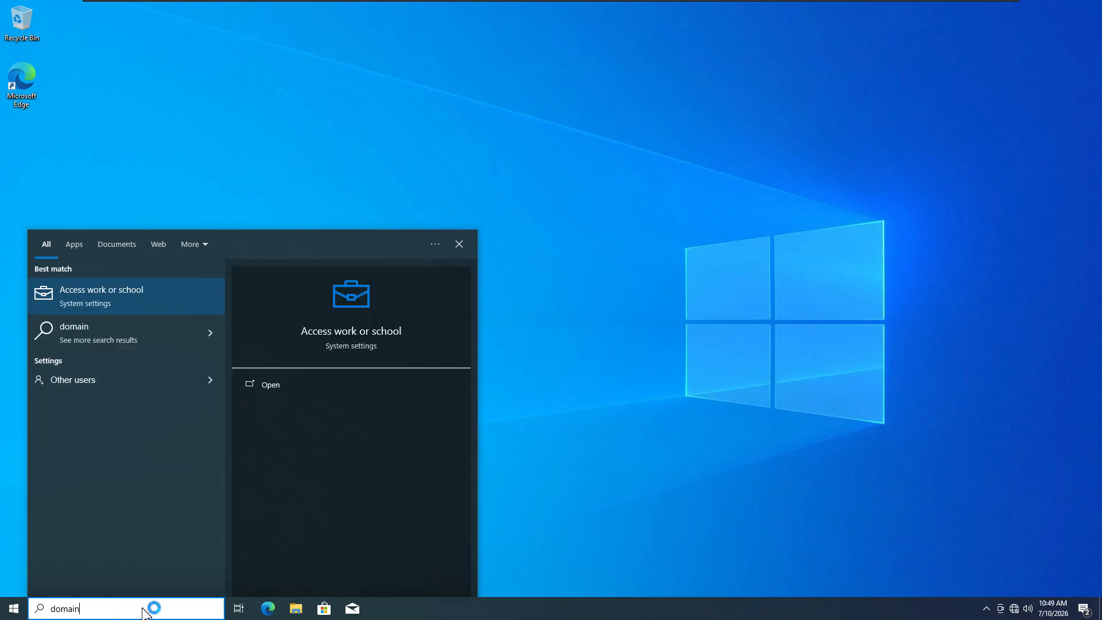
{"action": "left_click", "coordinate": [137, 298]}
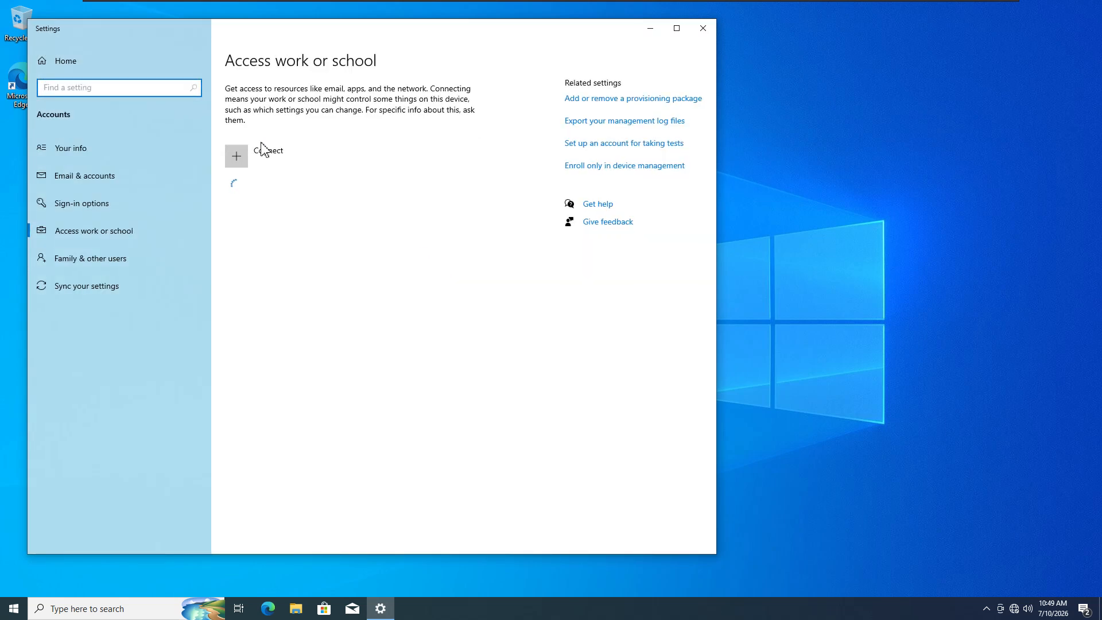
{"action": "left_click_drag", "start_coordinate": [386, 29], "coordinate": [621, 32]}
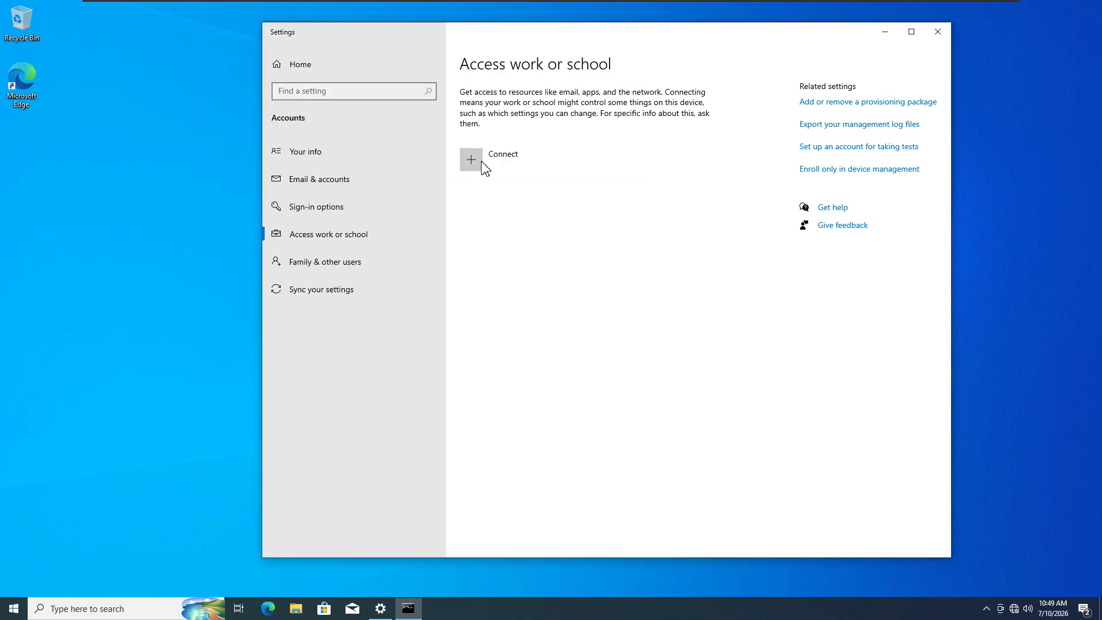
{"action": "left_click", "coordinate": [473, 161]}
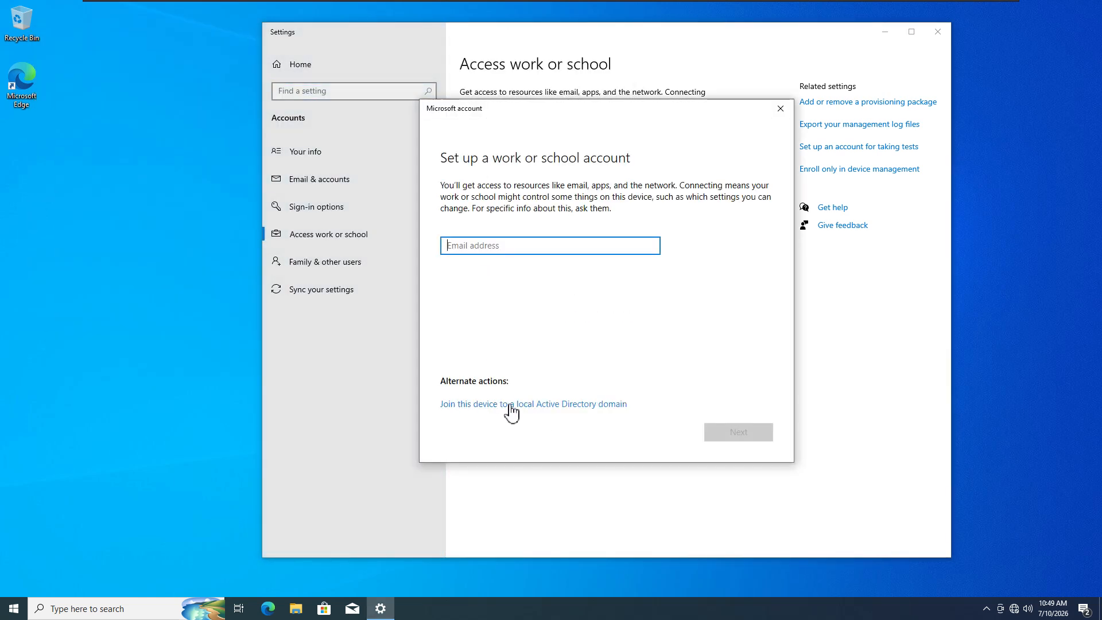
{"action": "left_click", "coordinate": [546, 406]}
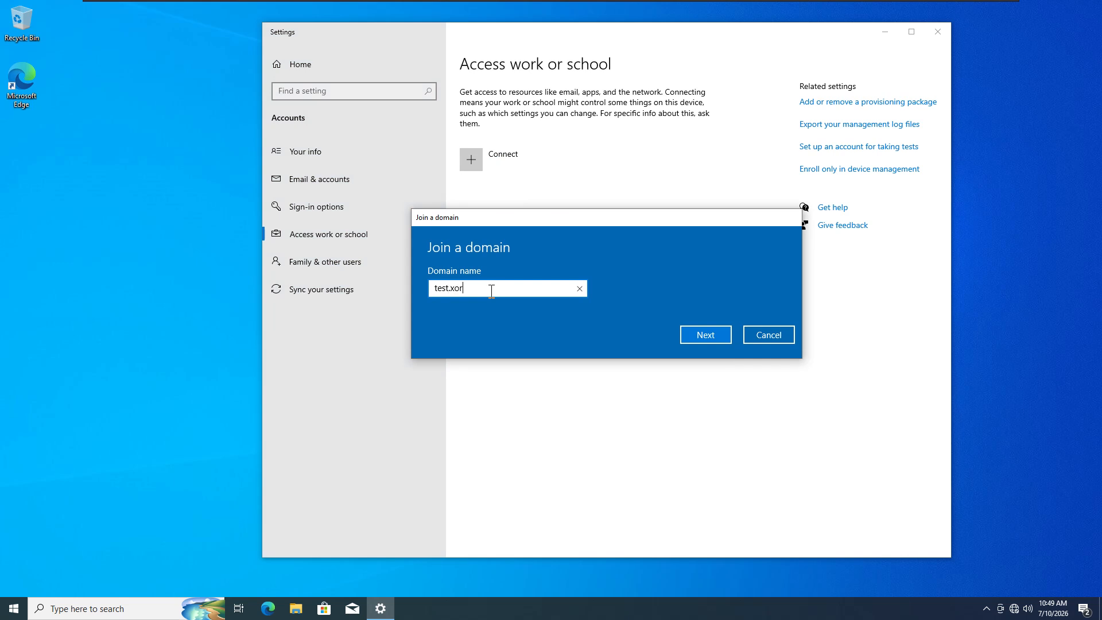
{"action": "left_click", "coordinate": [697, 335]}
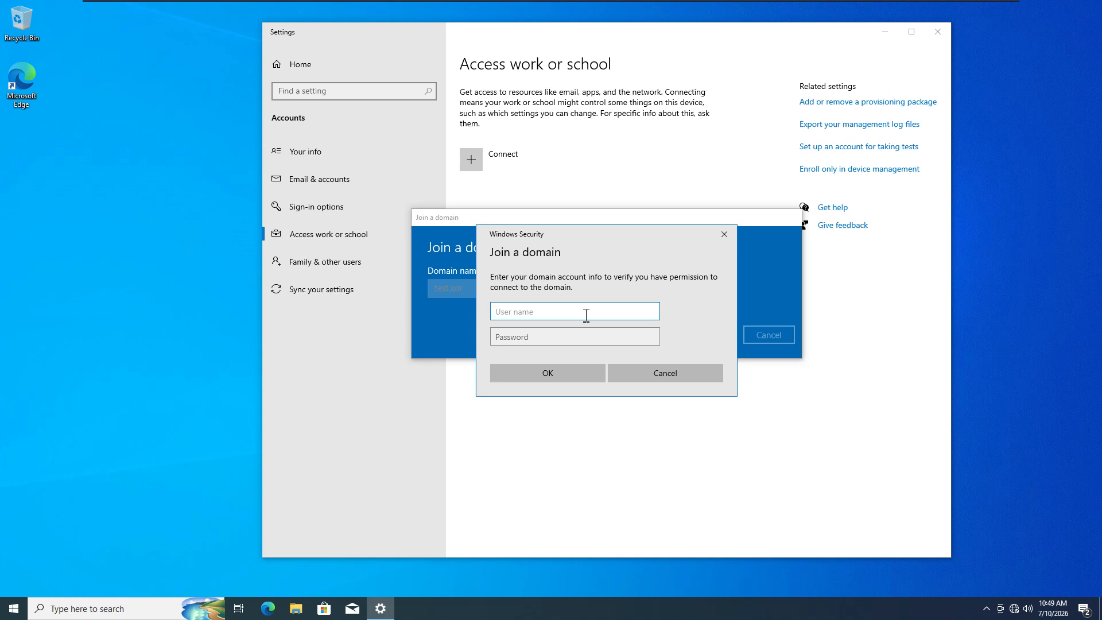
- Authenticate the join with the domain administrator username and password
{"action": "type", "text": "administrat"}
{"action": "left_click", "coordinate": [567, 337]}
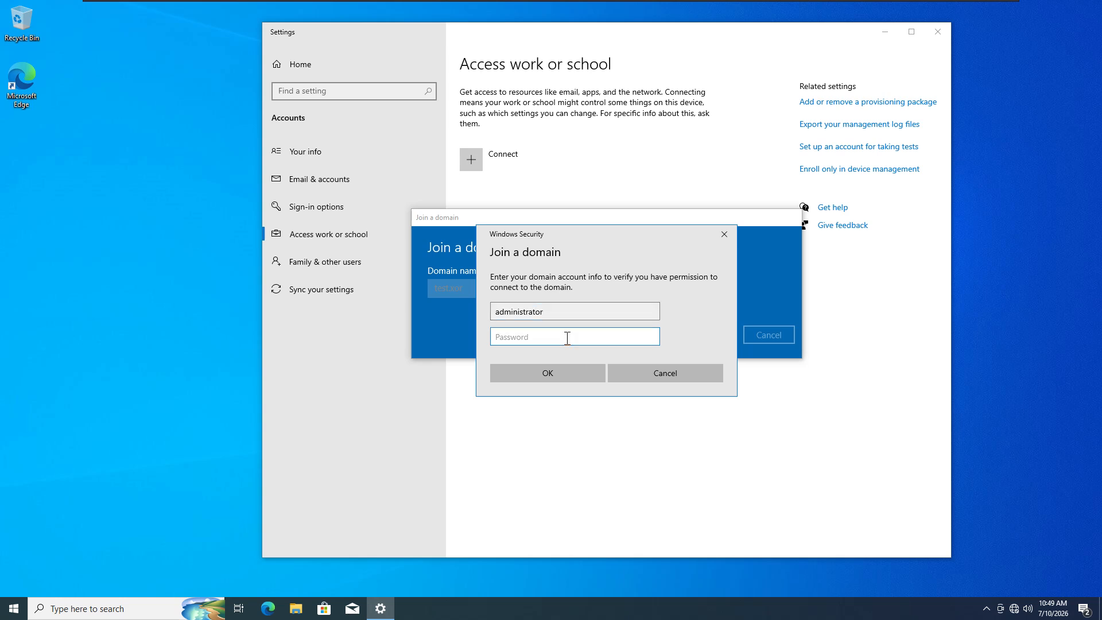
{"action": "key", "text": "Caps_Lock"}
{"action": "type", "text": "•"}
{"action": "key", "text": "Caps_Lock"}
{"action": "left_click", "coordinate": [651, 337]}
{"action": "left_click", "coordinate": [559, 379]}
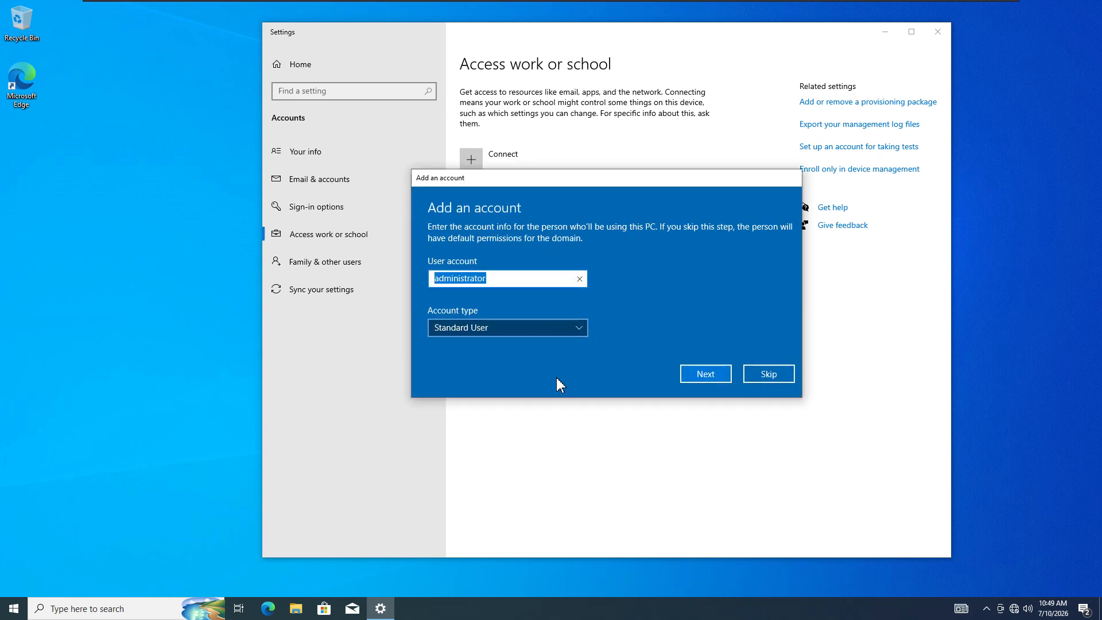
- Add the account as a local Administrator and restart now
{"action": "left_click", "coordinate": [577, 331]}
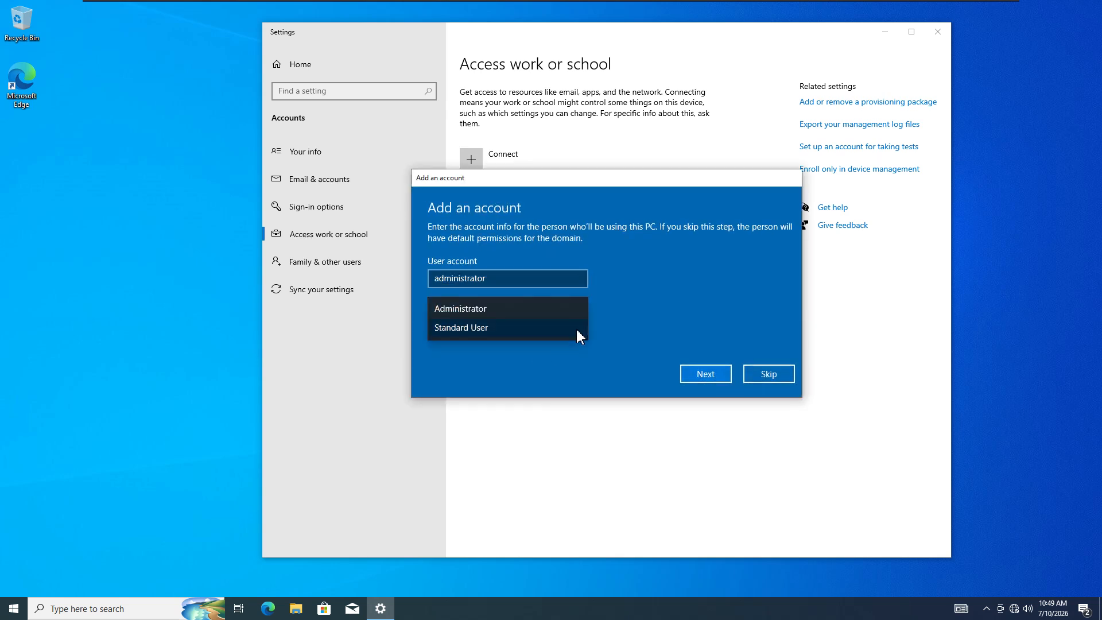
{"action": "left_click", "coordinate": [500, 308]}
{"action": "left_click", "coordinate": [713, 377]}
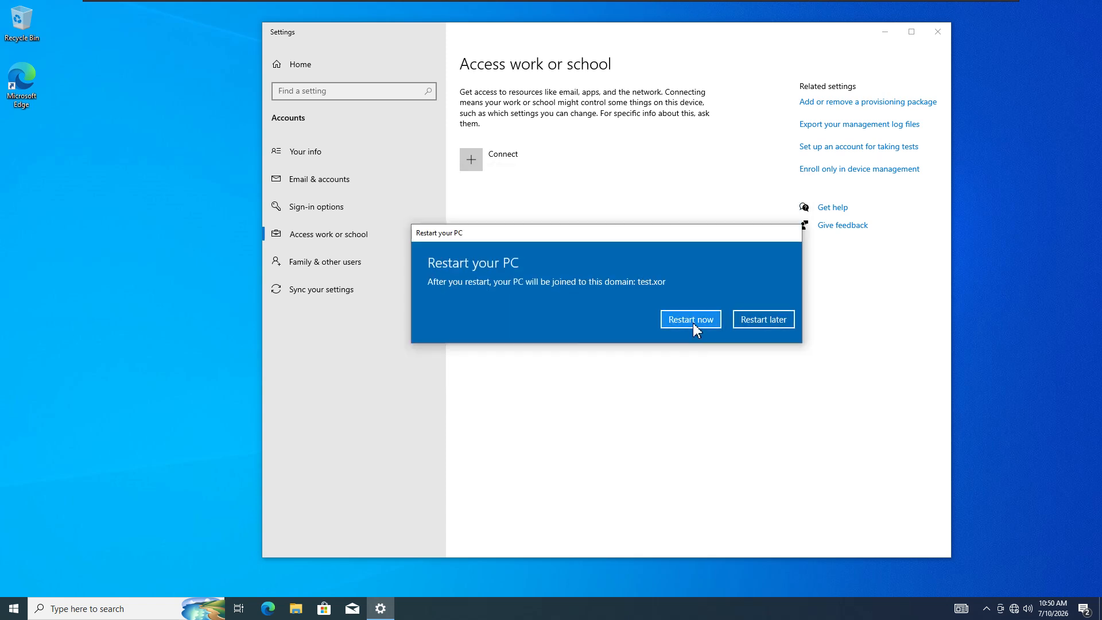
{"action": "left_click", "coordinate": [691, 319]}
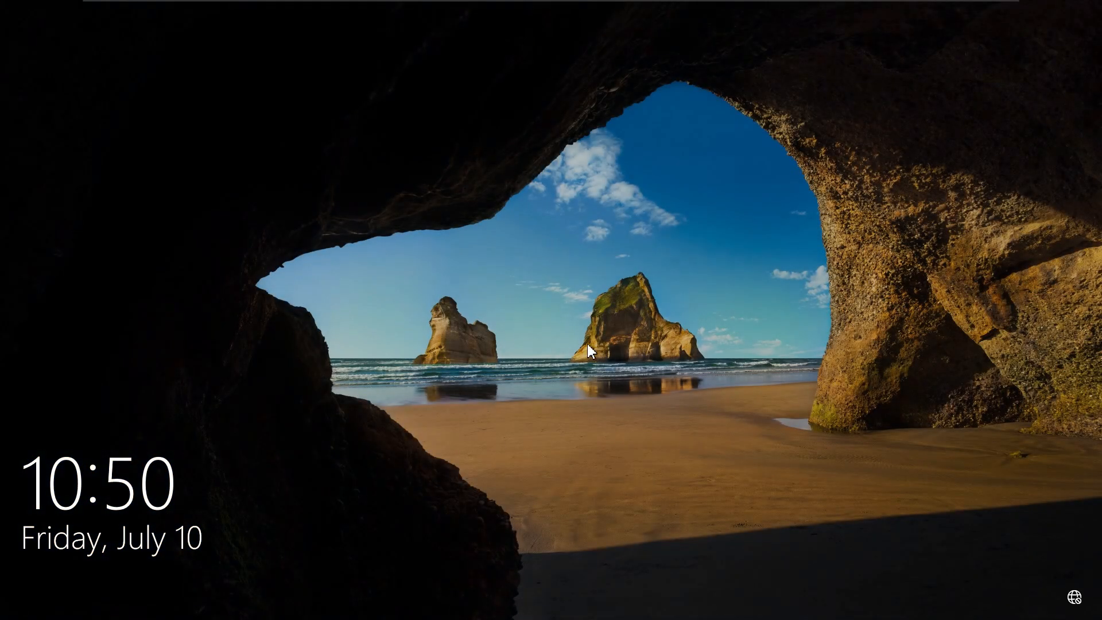
- Sign in to Test2 as TEST\administrator with the domain administrator password
{"action": "left_click", "coordinate": [587, 343]}
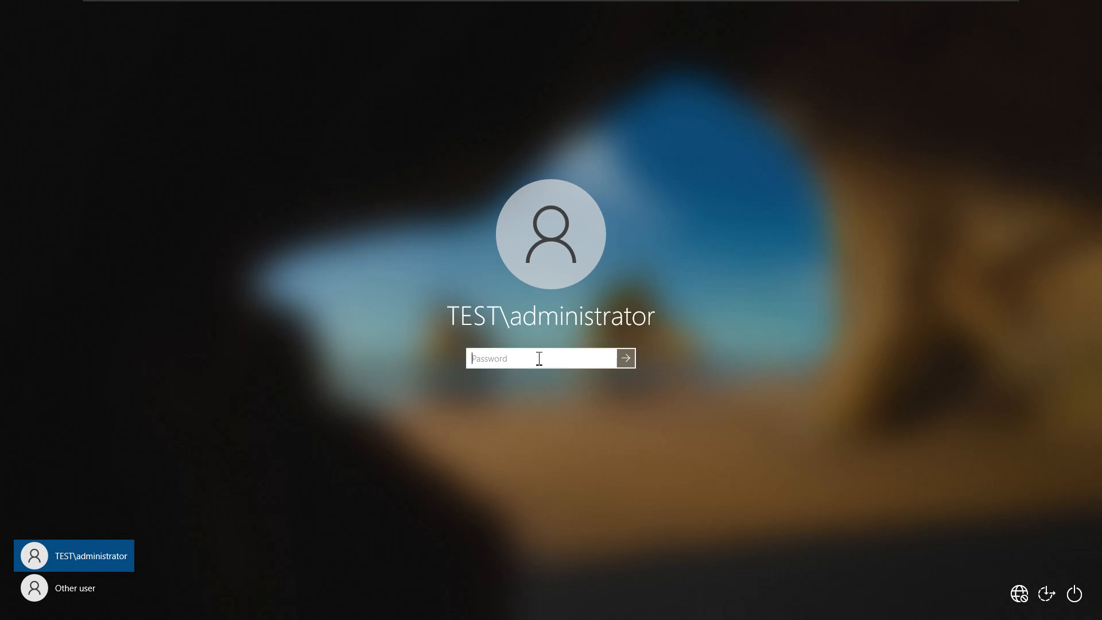
{"action": "type", "text": "••"}
{"action": "key", "text": "Return"}
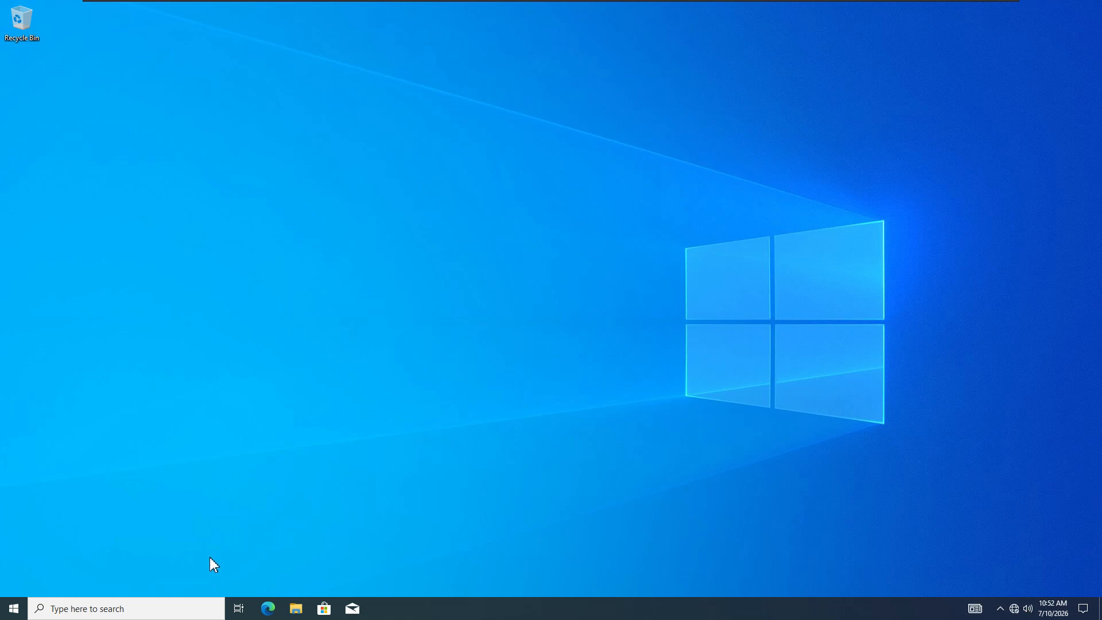
- Open This PC's Properties and highlight device name Client2 and full name Client2.test.xor
{"action": "left_click", "coordinate": [296, 609]}
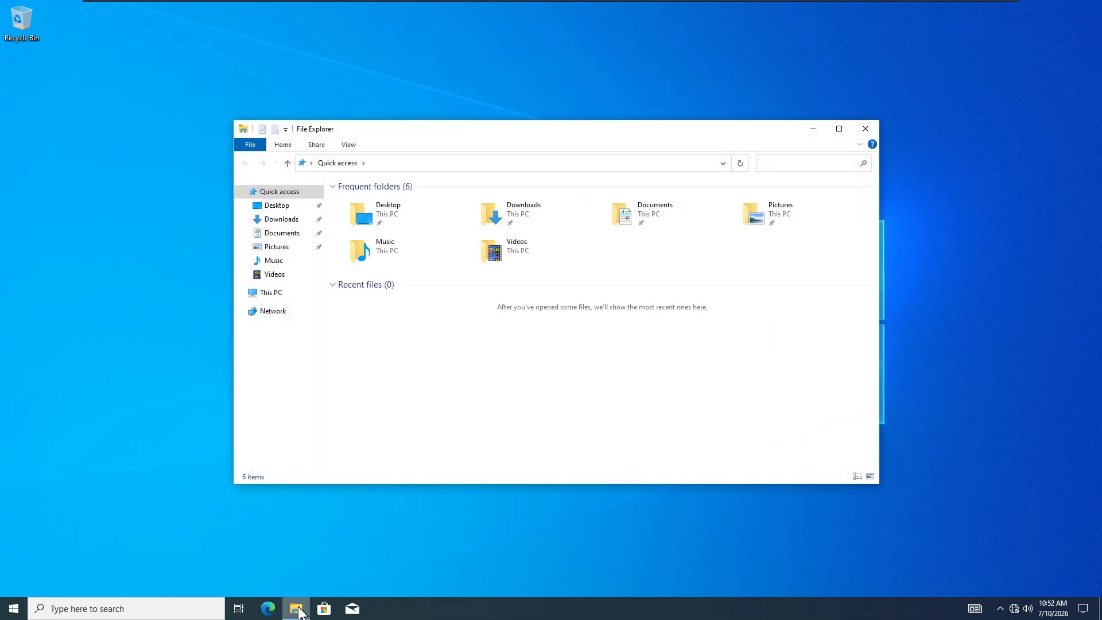
{"action": "right_click", "coordinate": [284, 295]}
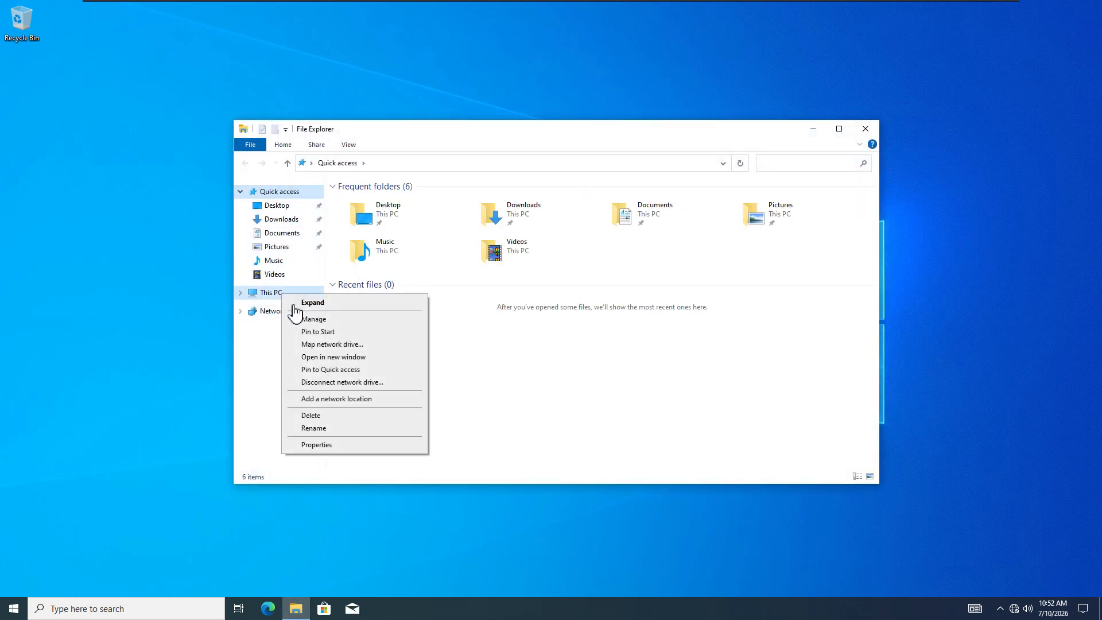
{"action": "left_click", "coordinate": [325, 449]}
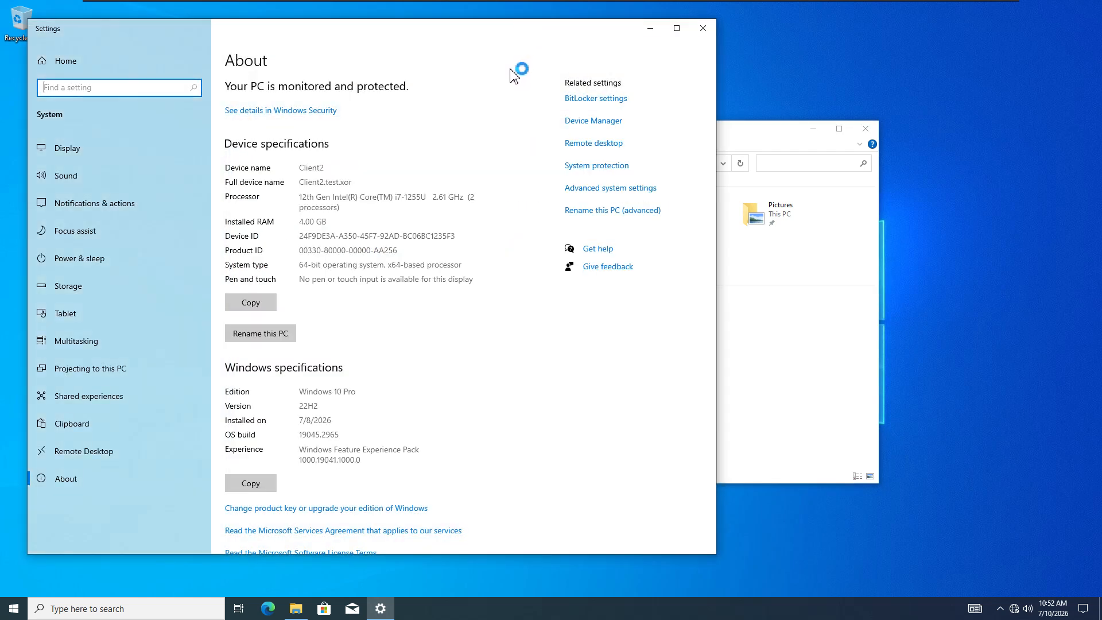
{"action": "left_click_drag", "start_coordinate": [299, 170], "coordinate": [327, 168]}
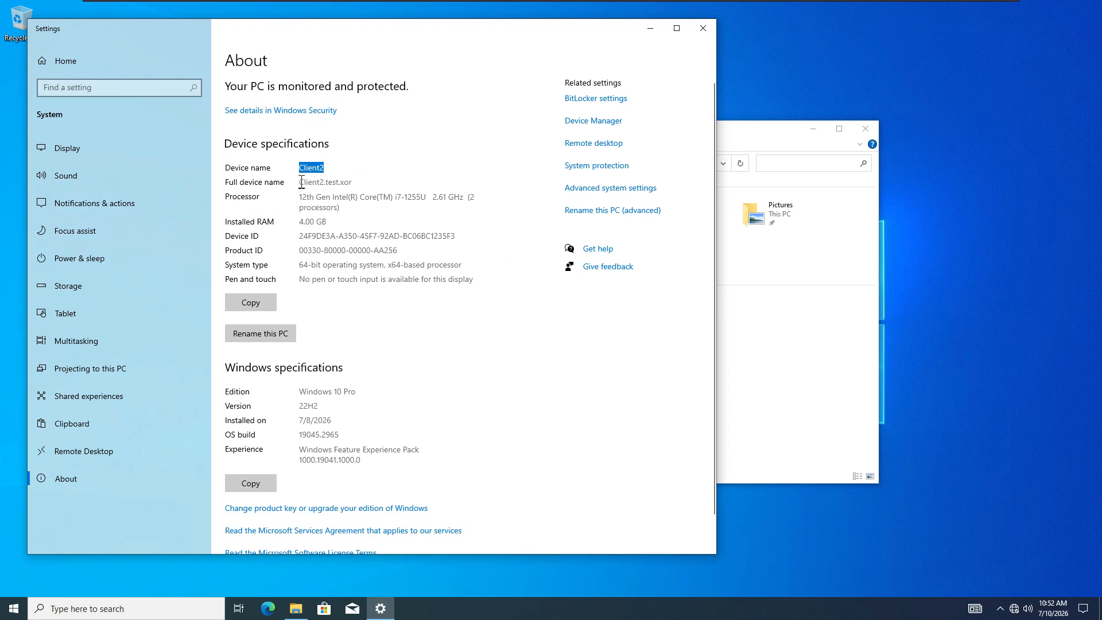
{"action": "left_click_drag", "start_coordinate": [301, 183], "coordinate": [362, 182]}
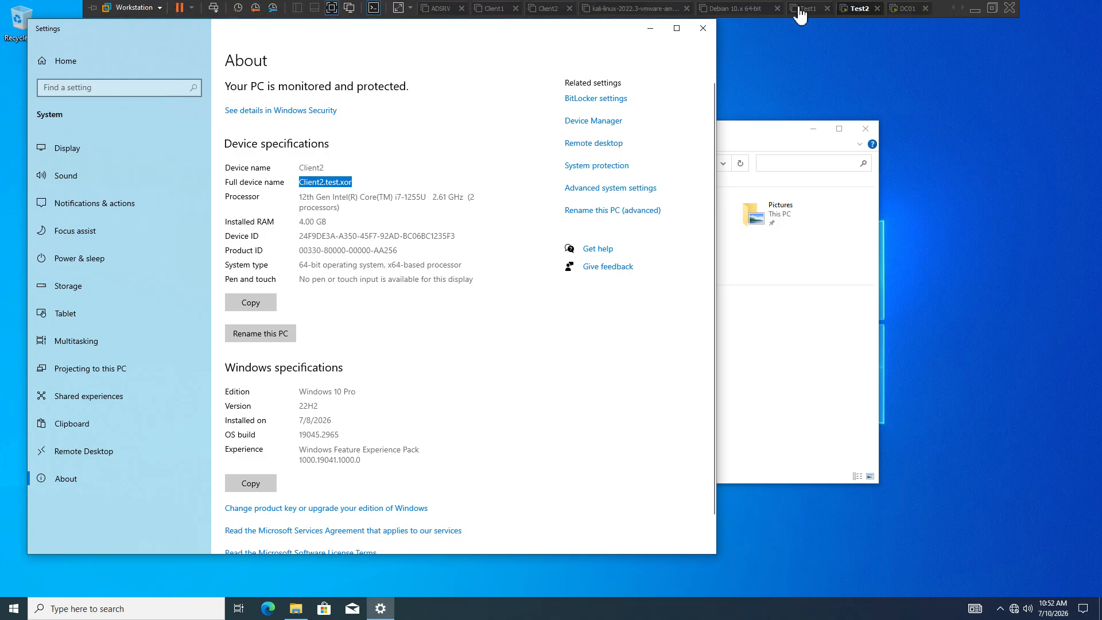
- Switch to DC01 and unlock it with the administrator password
{"action": "left_click", "coordinate": [905, 8]}
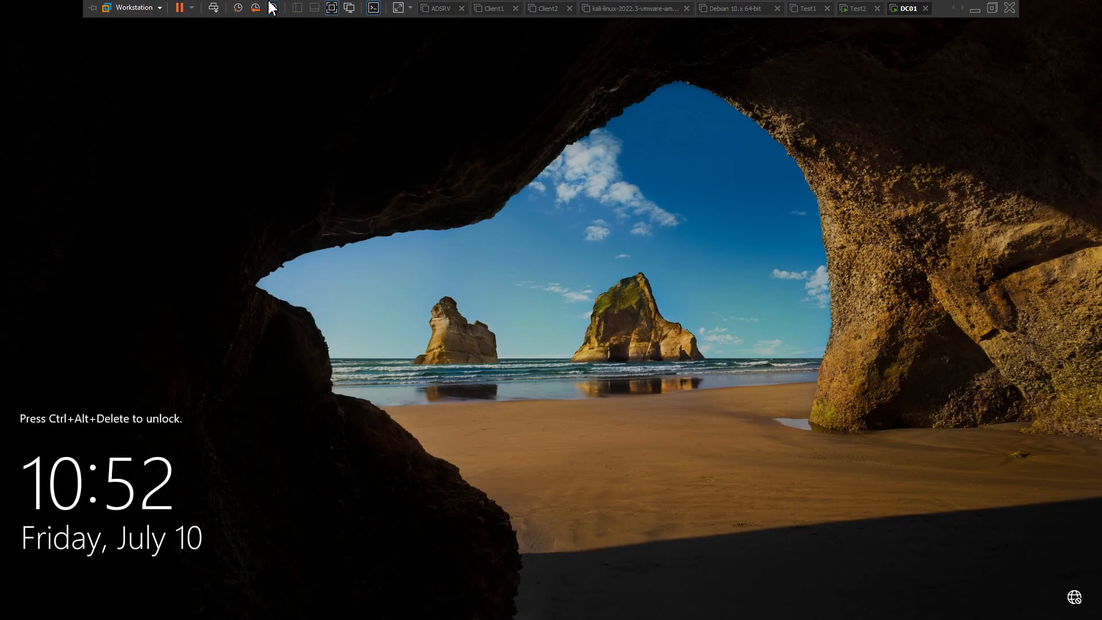
{"action": "left_click", "coordinate": [214, 8]}
{"action": "left_click", "coordinate": [500, 359]}
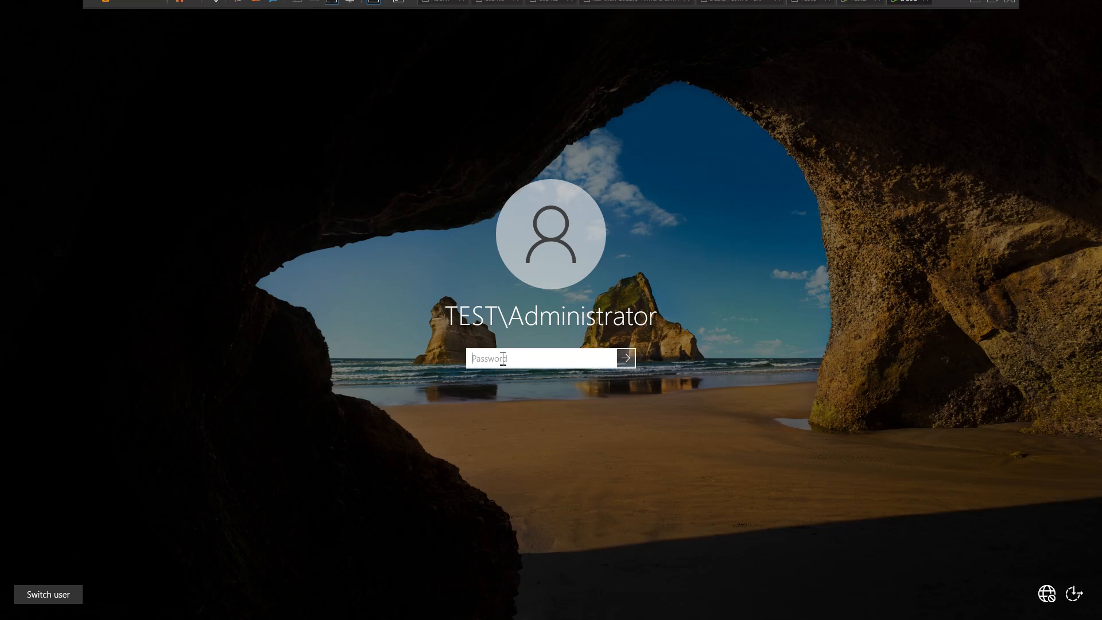
{"action": "type", "text": "P"}
{"action": "type", "text": "••••••••"}
{"action": "key", "text": "Caps_Lock"}
{"action": "key", "text": "Return"}
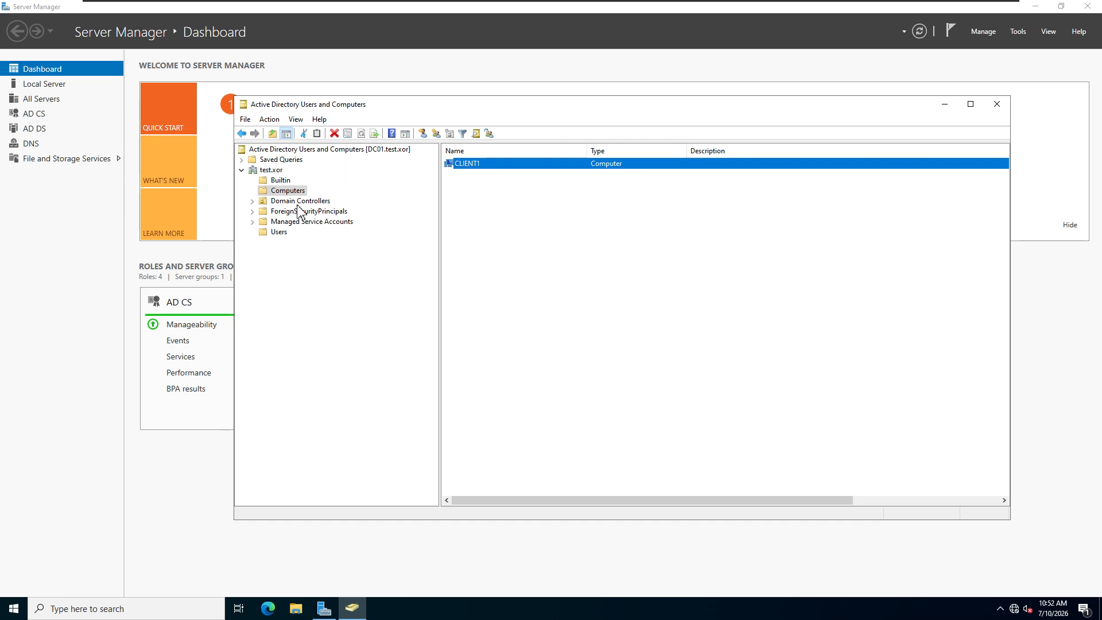
- Refresh test.xor's Computers container and select the new CLIENT2 entry beside CLIENT1
{"action": "left_click", "coordinate": [280, 192]}
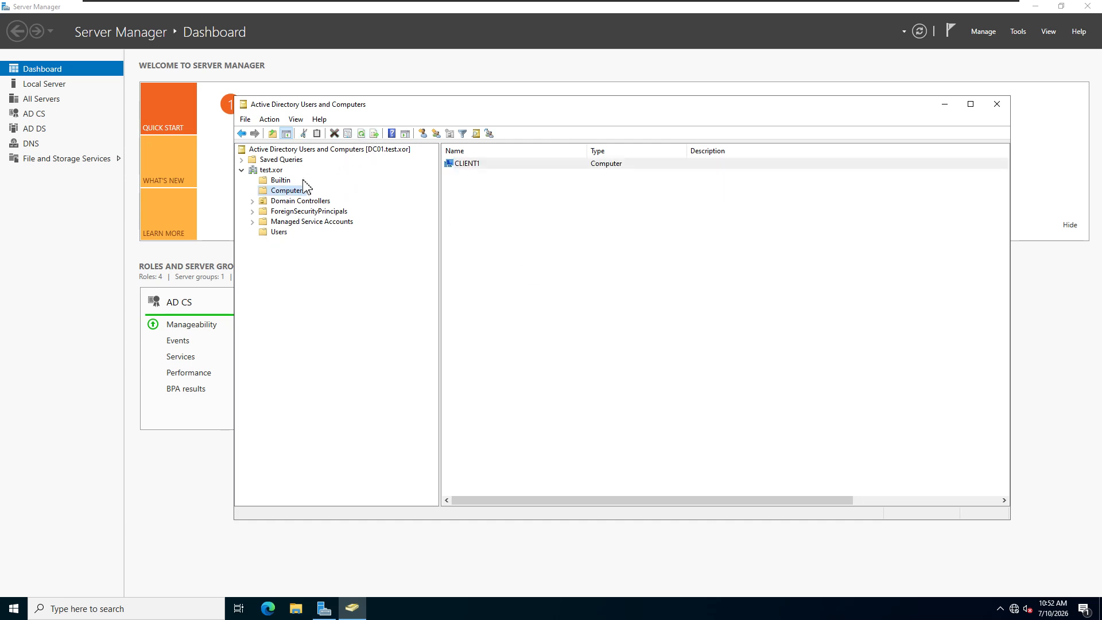
{"action": "left_click", "coordinate": [361, 134]}
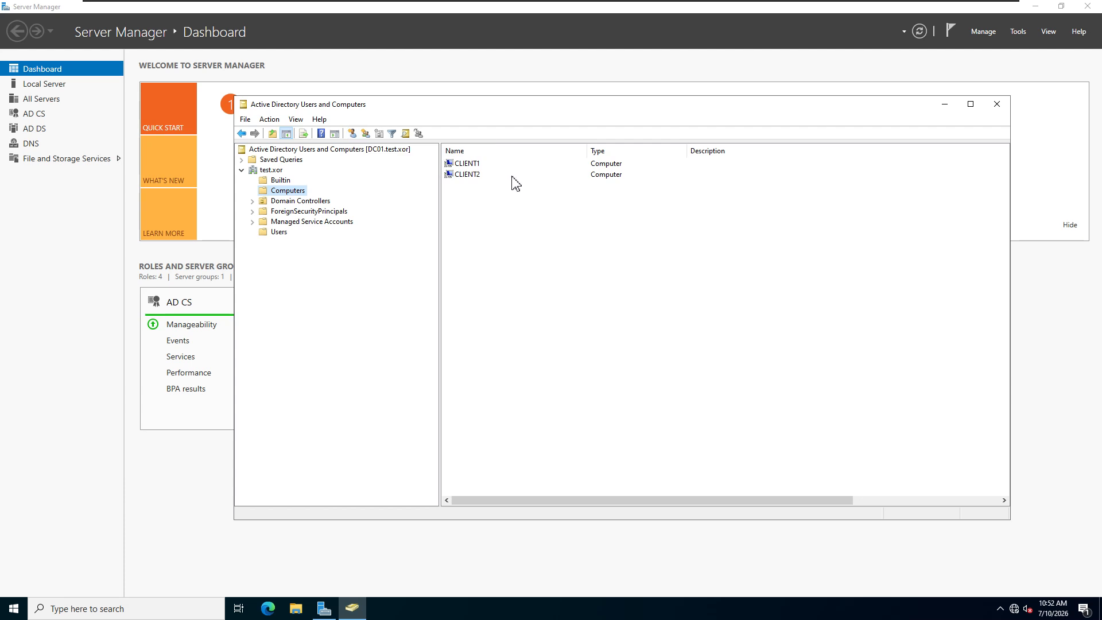
{"action": "left_click", "coordinate": [468, 175]}
{"action": "left_click", "coordinate": [473, 163]}
{"action": "left_click", "coordinate": [476, 175]}
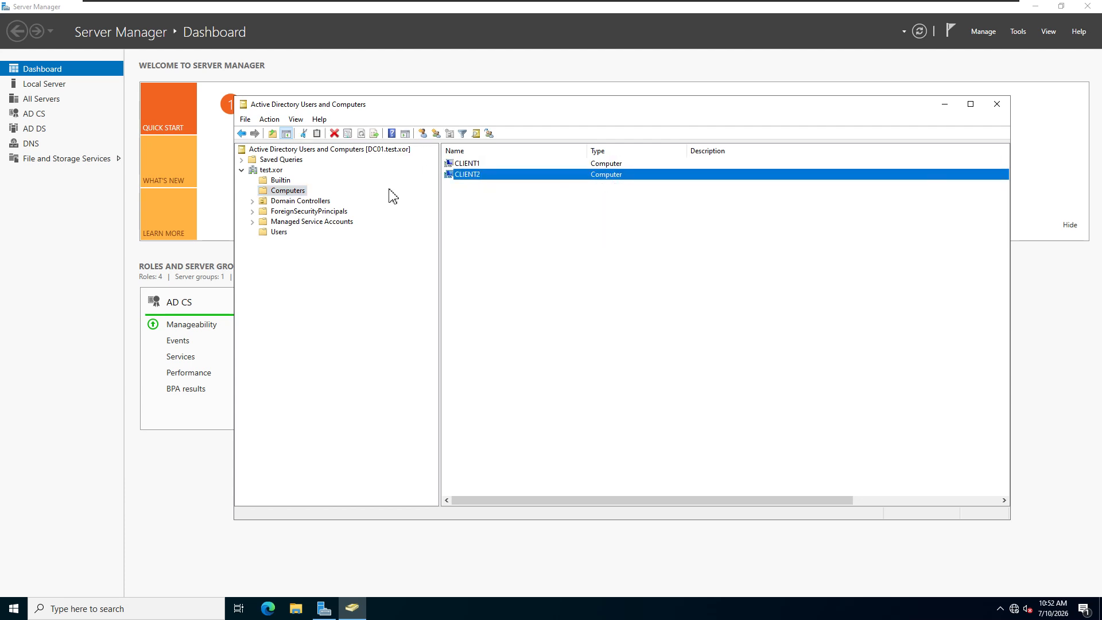
- Back on the Test2 client, close Settings and open DC01 from the Network view
{"action": "mouse_move", "coordinate": [704, 5]}
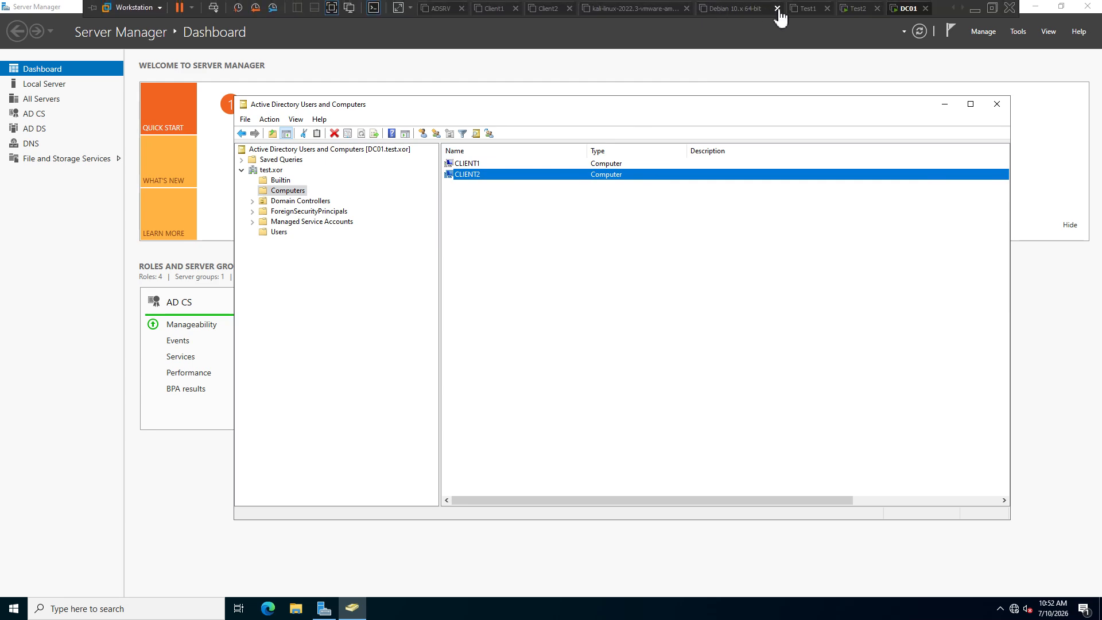
{"action": "left_click", "coordinate": [855, 8]}
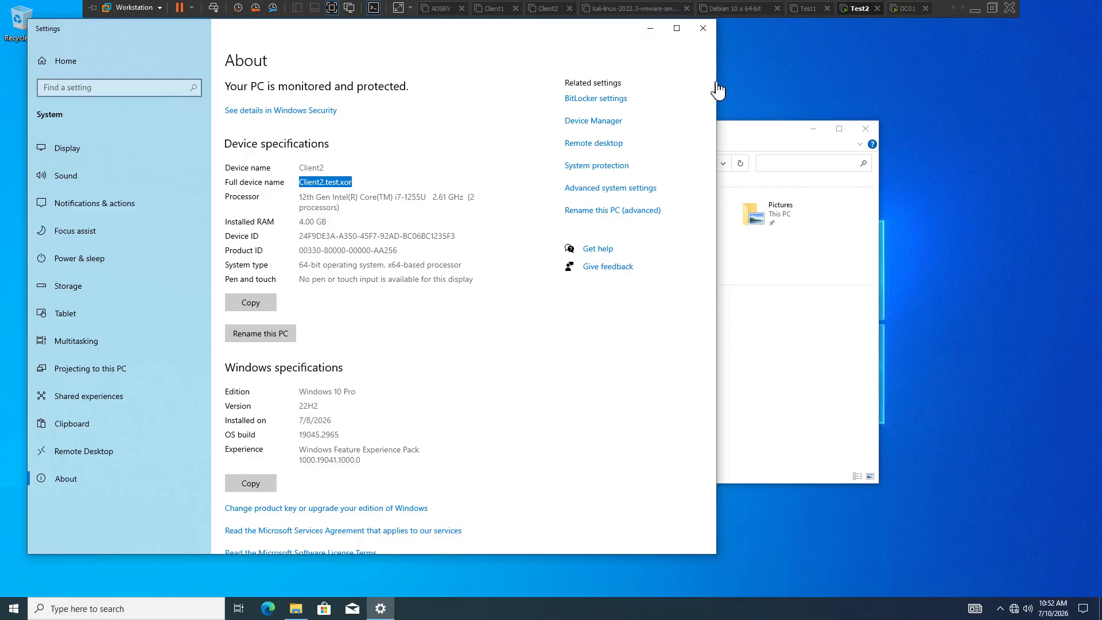
{"action": "left_click", "coordinate": [703, 29]}
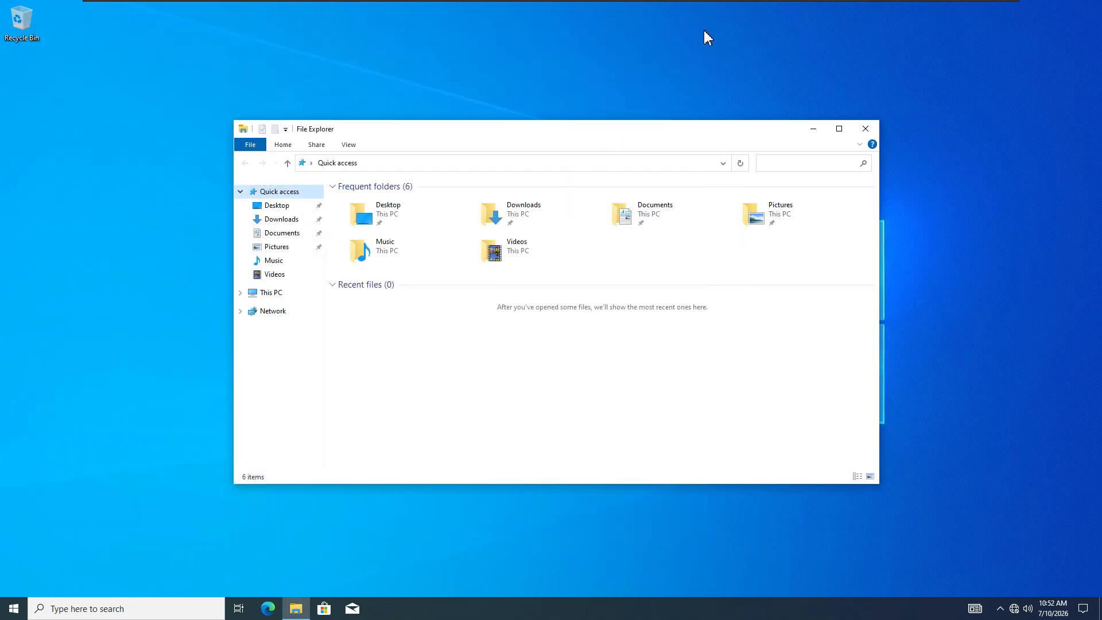
{"action": "left_click", "coordinate": [273, 313]}
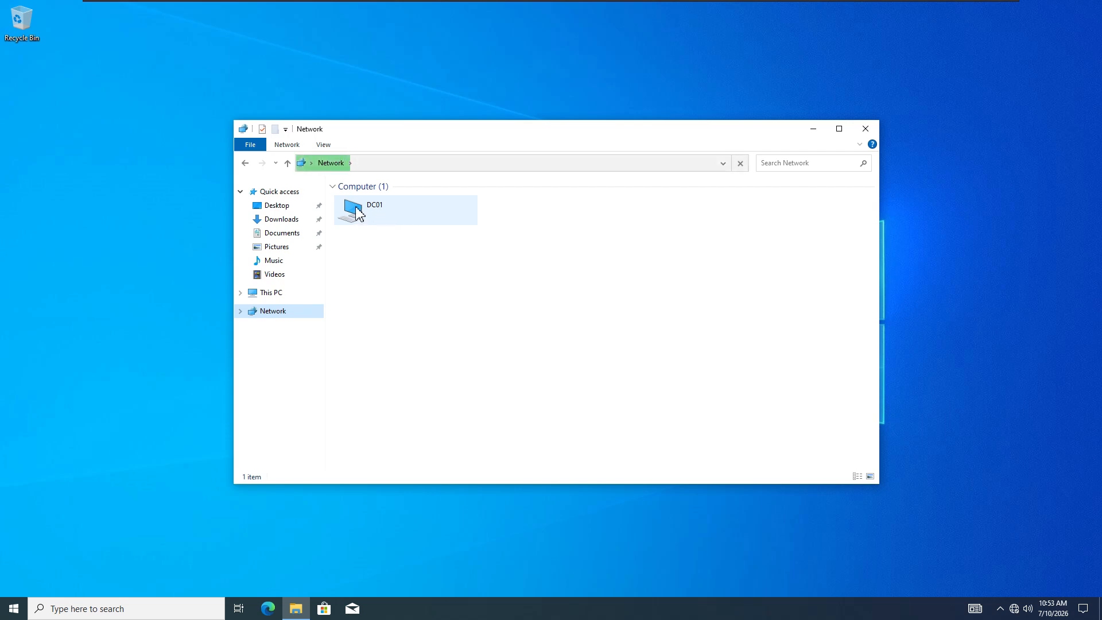
{"action": "double_click", "coordinate": [383, 217]}
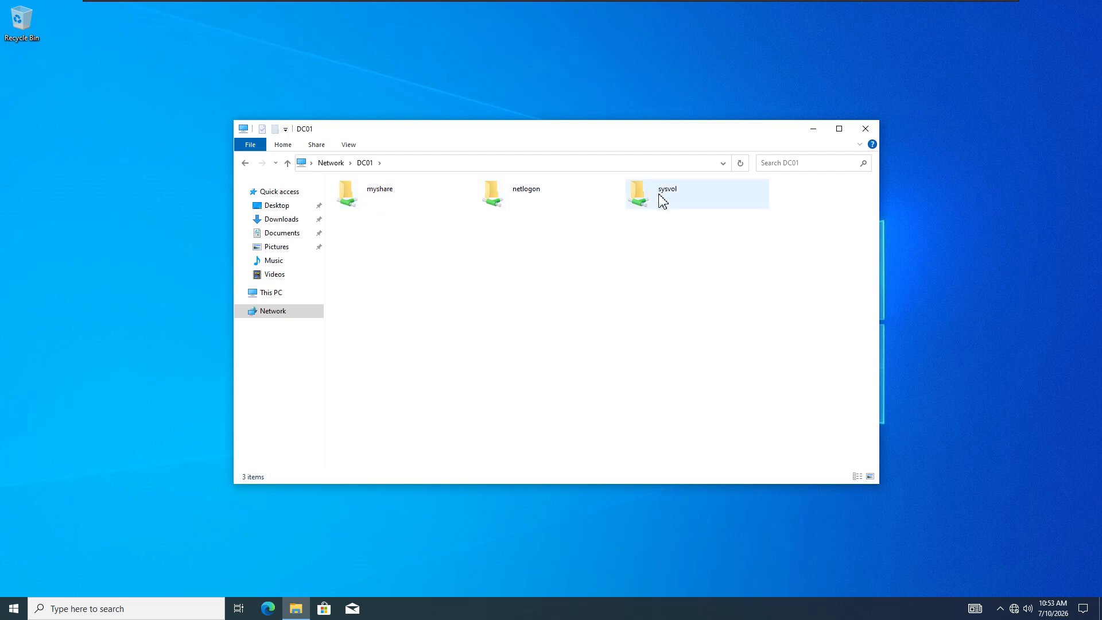
- Look over DC01's myshare, netlogon and sysvol shares, then return to This PC
{"action": "left_click", "coordinate": [370, 198]}
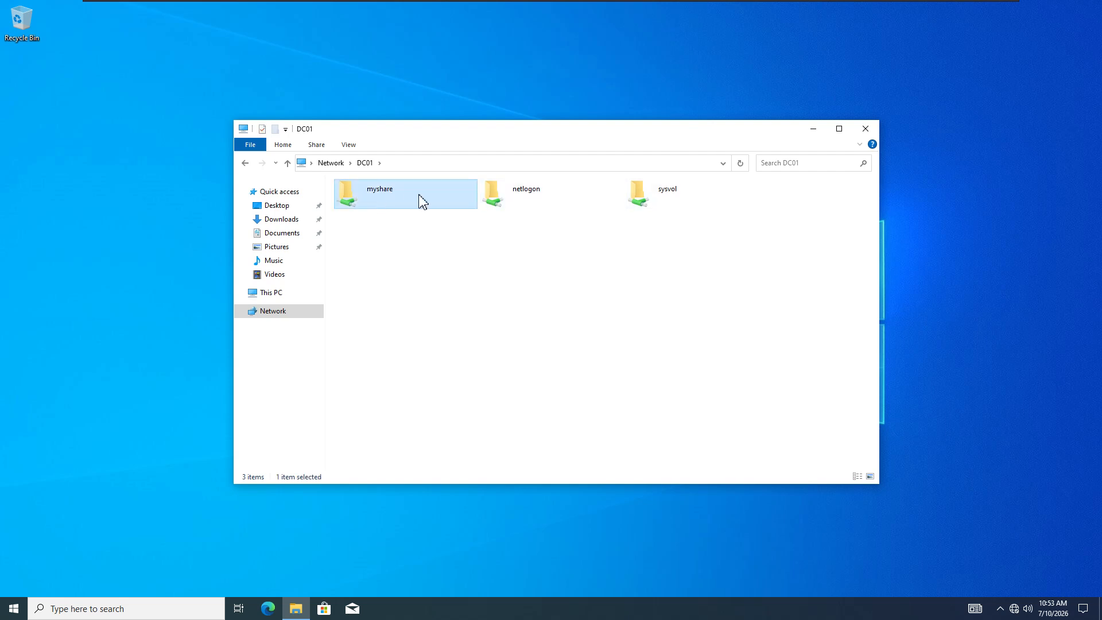
{"action": "left_click", "coordinate": [529, 200]}
{"action": "left_click", "coordinate": [664, 199]}
{"action": "left_click", "coordinate": [517, 201]}
{"action": "left_click", "coordinate": [664, 195]}
{"action": "left_click", "coordinate": [543, 208]}
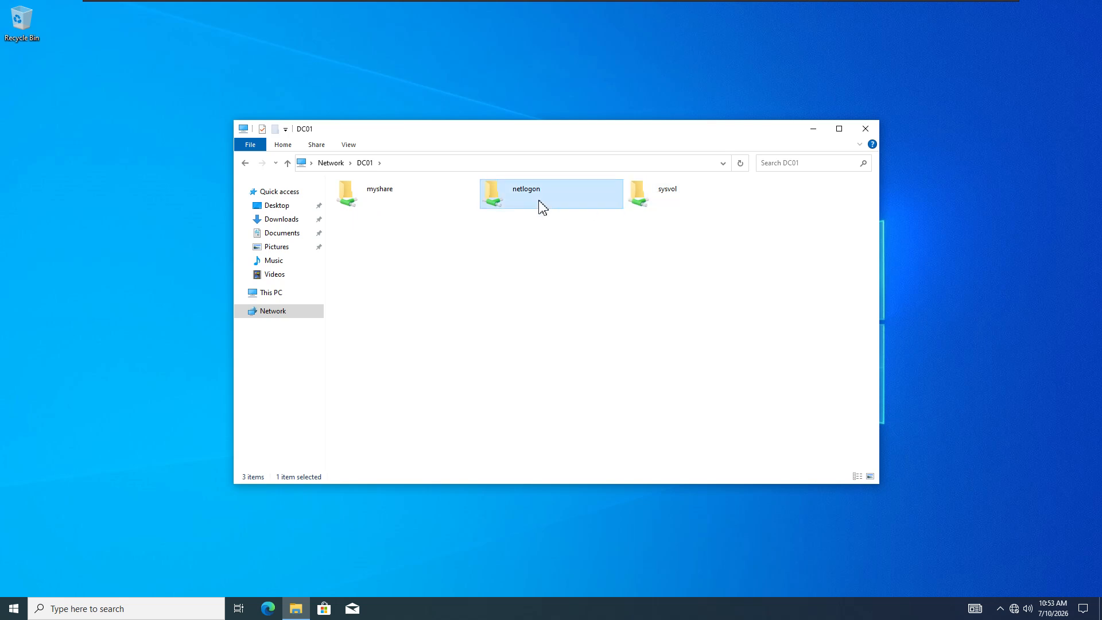
{"action": "left_click", "coordinate": [375, 199]}
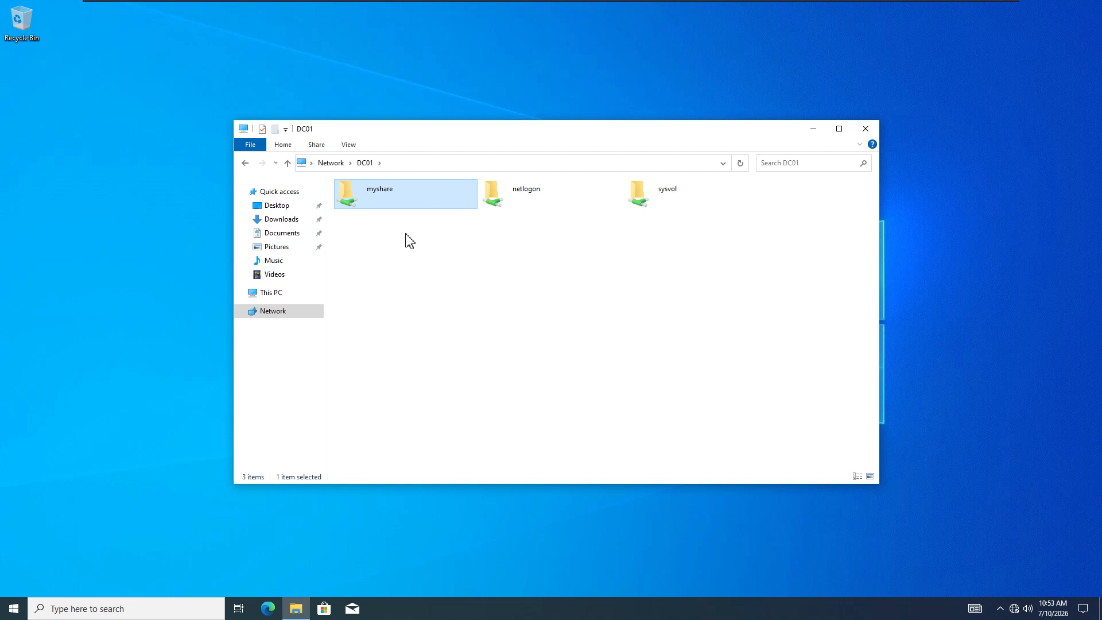
{"action": "left_click", "coordinate": [271, 313]}
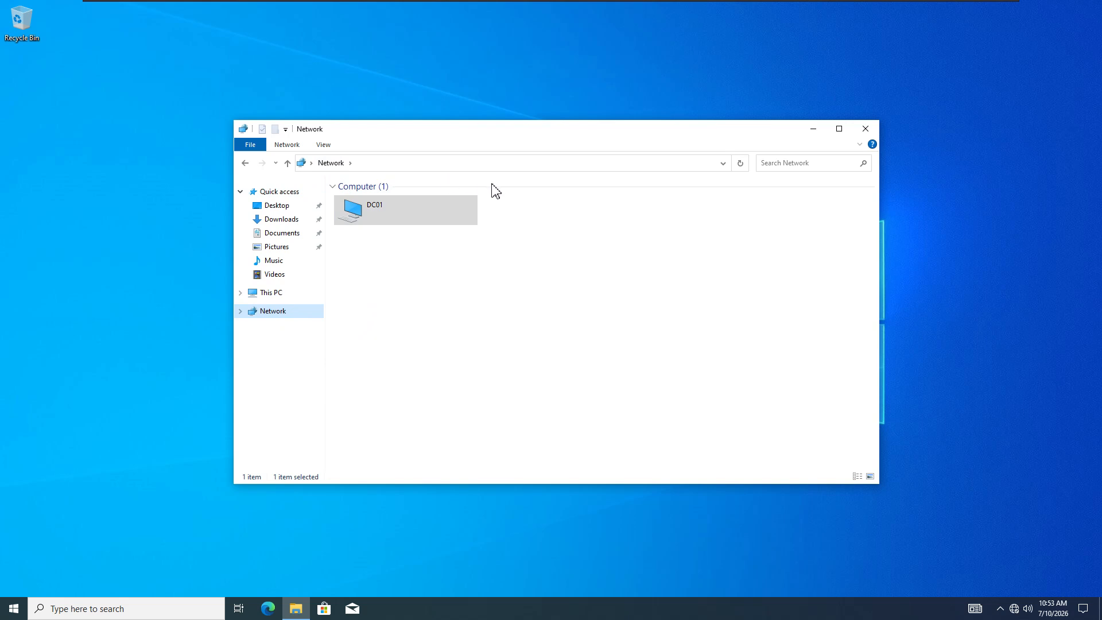
{"action": "left_click", "coordinate": [280, 294]}
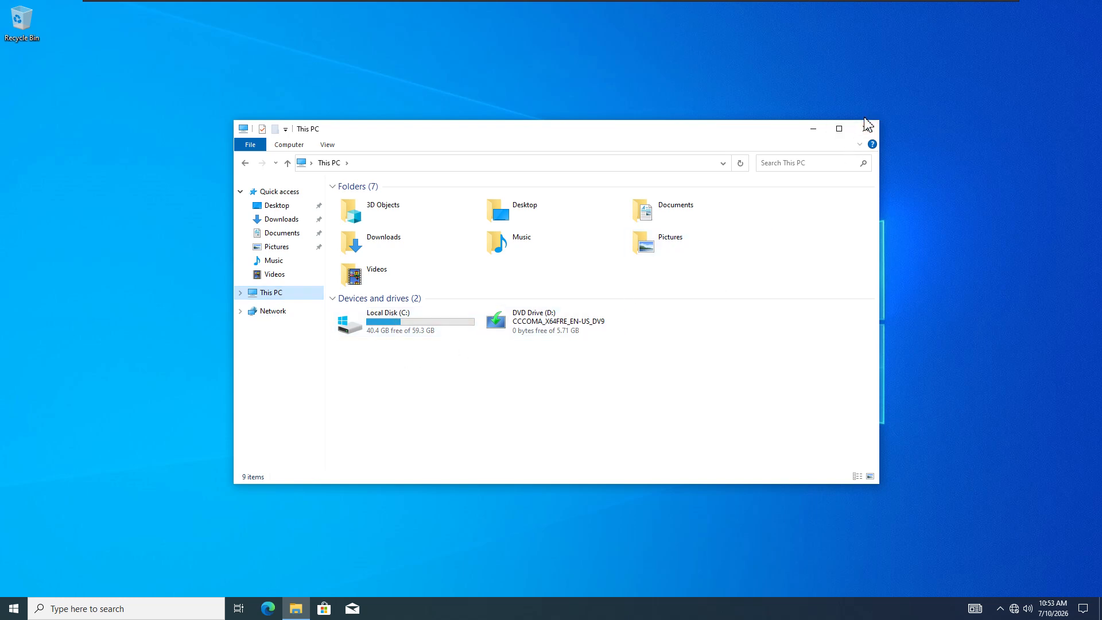
- Try opening Computer Management from This PC and search Windows for 'edit user'
{"action": "right_click", "coordinate": [290, 295]}
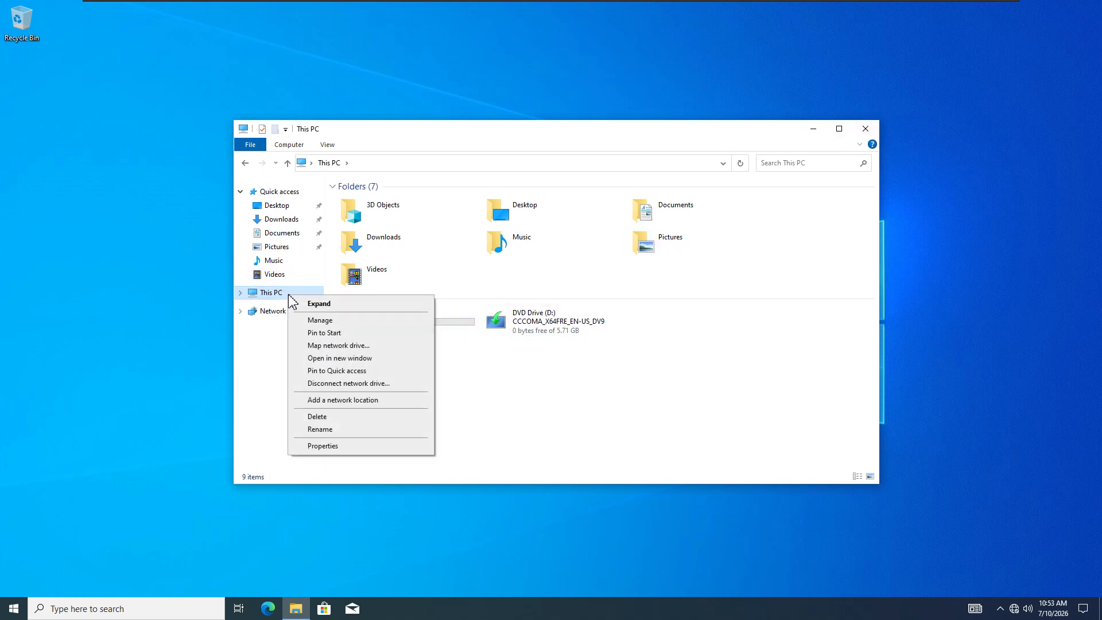
{"action": "left_click", "coordinate": [327, 319]}
{"action": "left_click", "coordinate": [85, 608]}
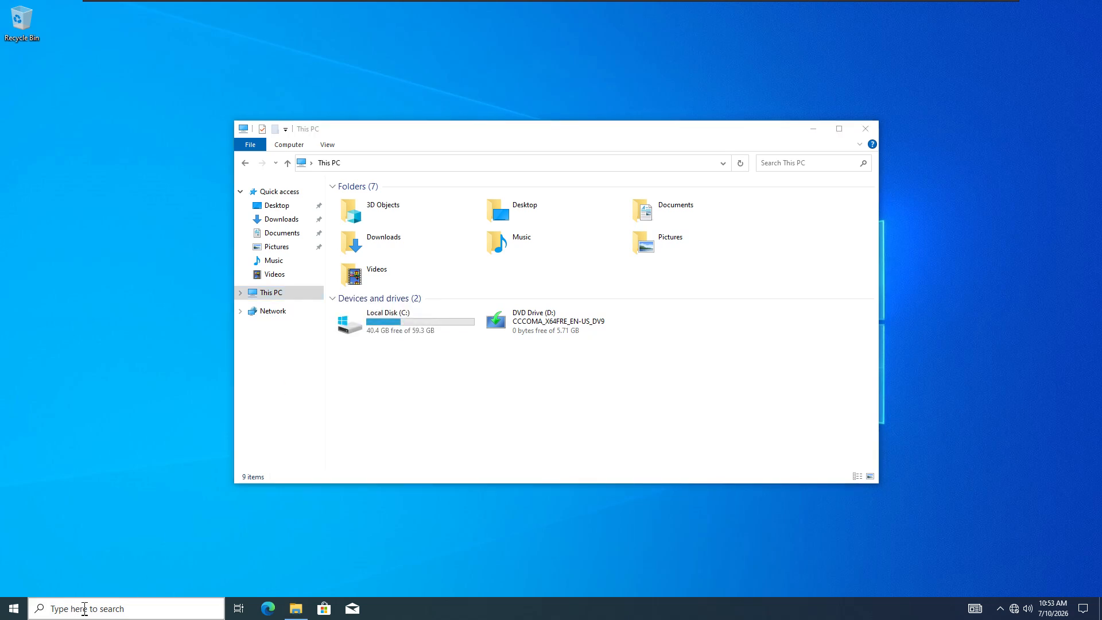
{"action": "type", "text": "edit "}
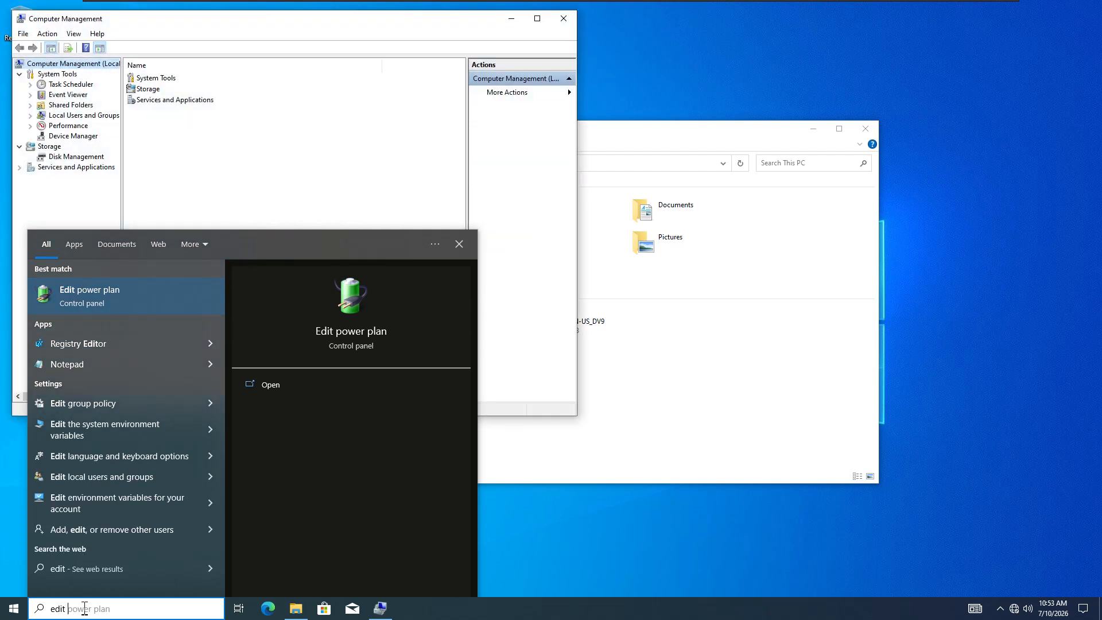
{"action": "type", "text": "user"}
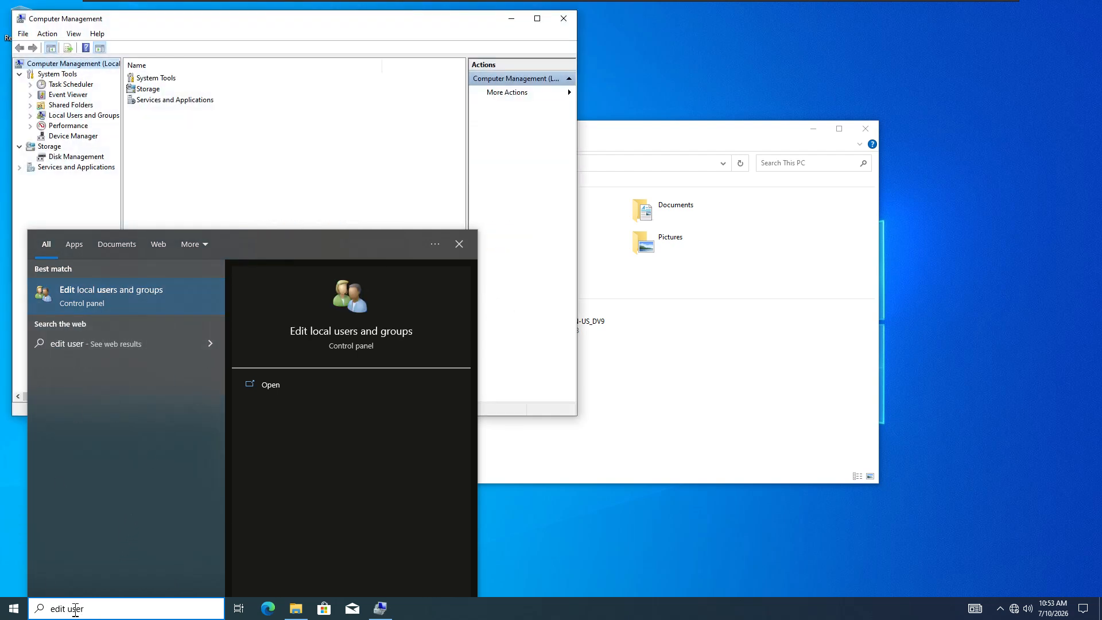
{"action": "left_click", "coordinate": [304, 168]}
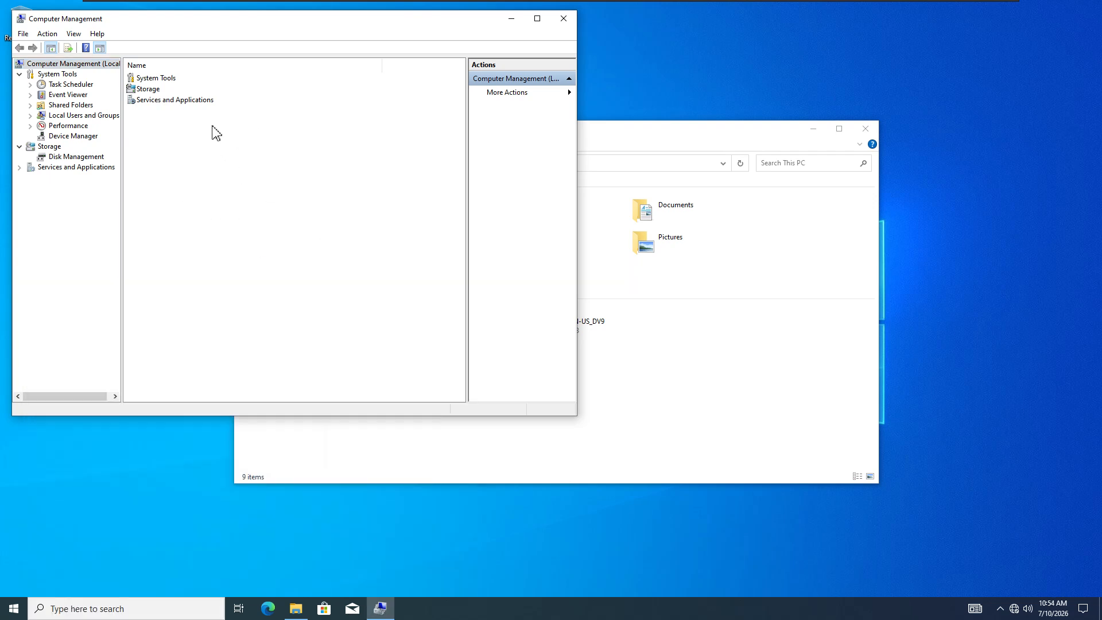
{"action": "left_click", "coordinate": [644, 372]}
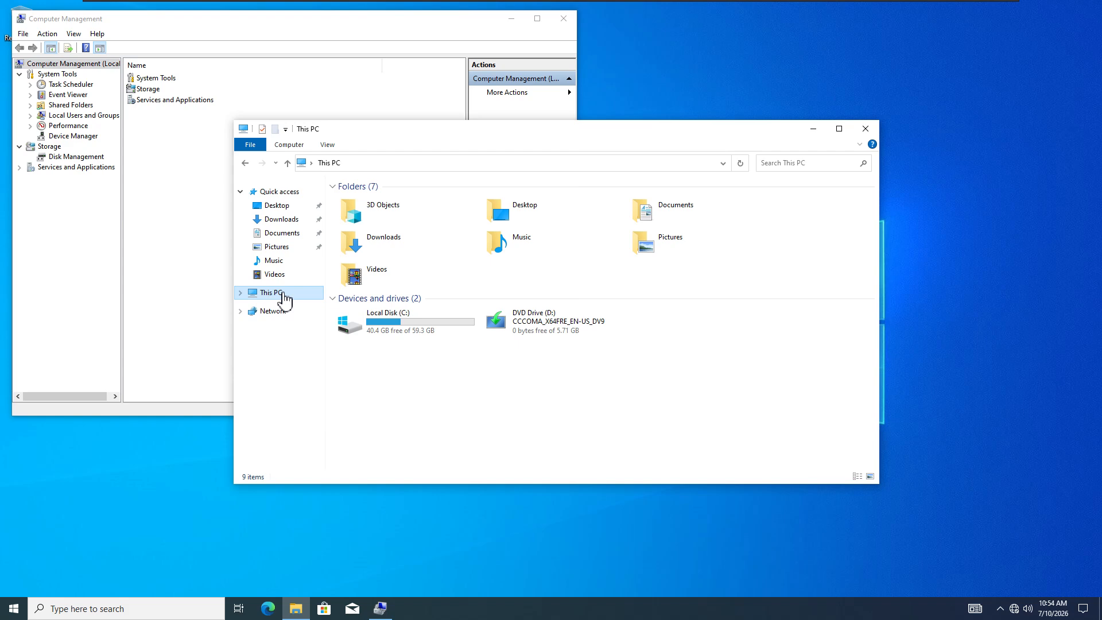
- Open Computer Management via This PC > Manage, show Local Users and Groups, and resize the console
{"action": "right_click", "coordinate": [284, 299]}
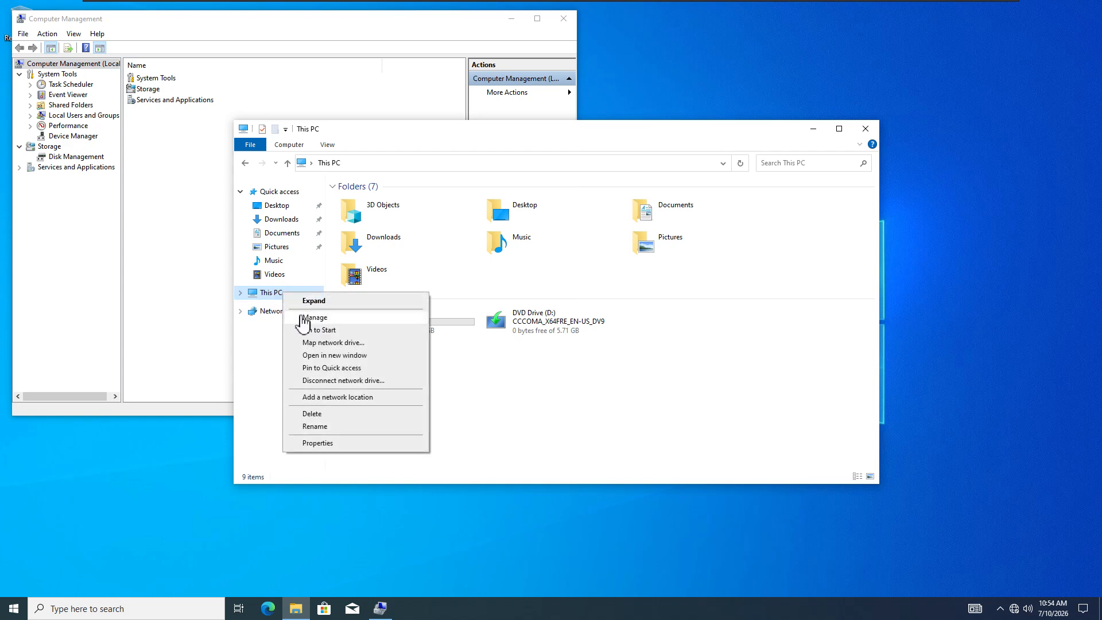
{"action": "right_click", "coordinate": [259, 295]}
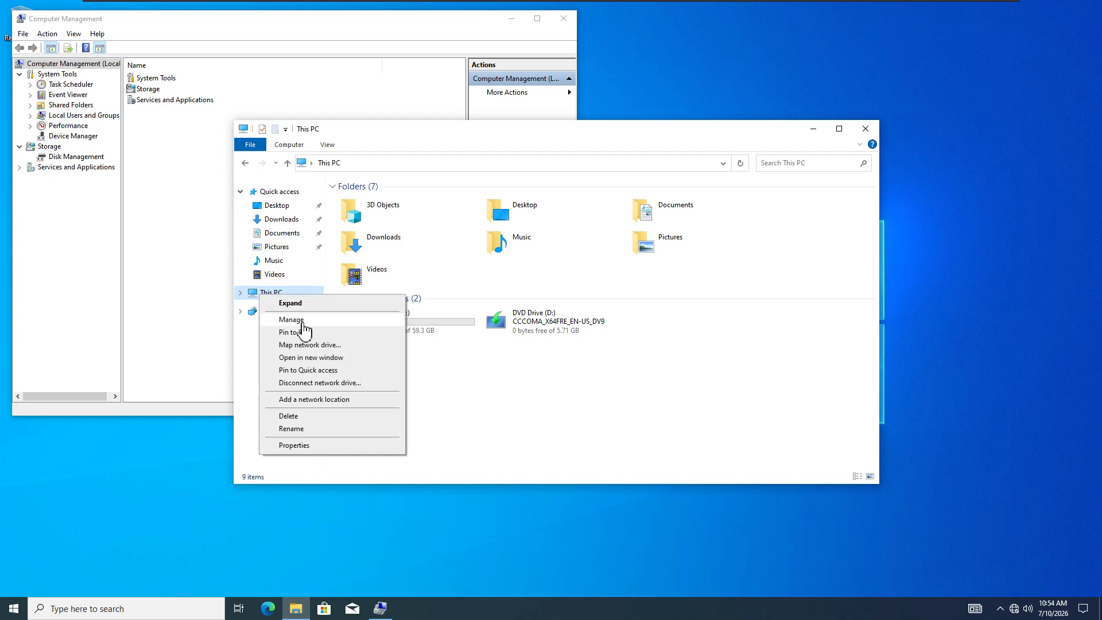
{"action": "left_click", "coordinate": [303, 325]}
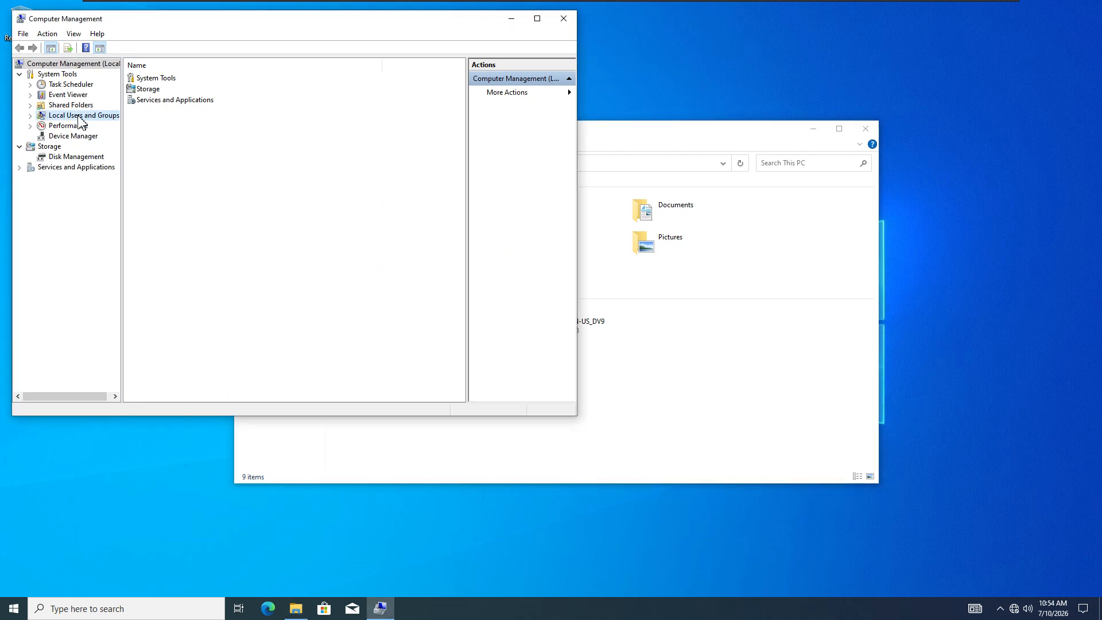
{"action": "left_click", "coordinate": [80, 117]}
{"action": "left_click_drag", "start_coordinate": [255, 14], "coordinate": [642, 86]}
{"action": "left_click", "coordinate": [338, 131]}
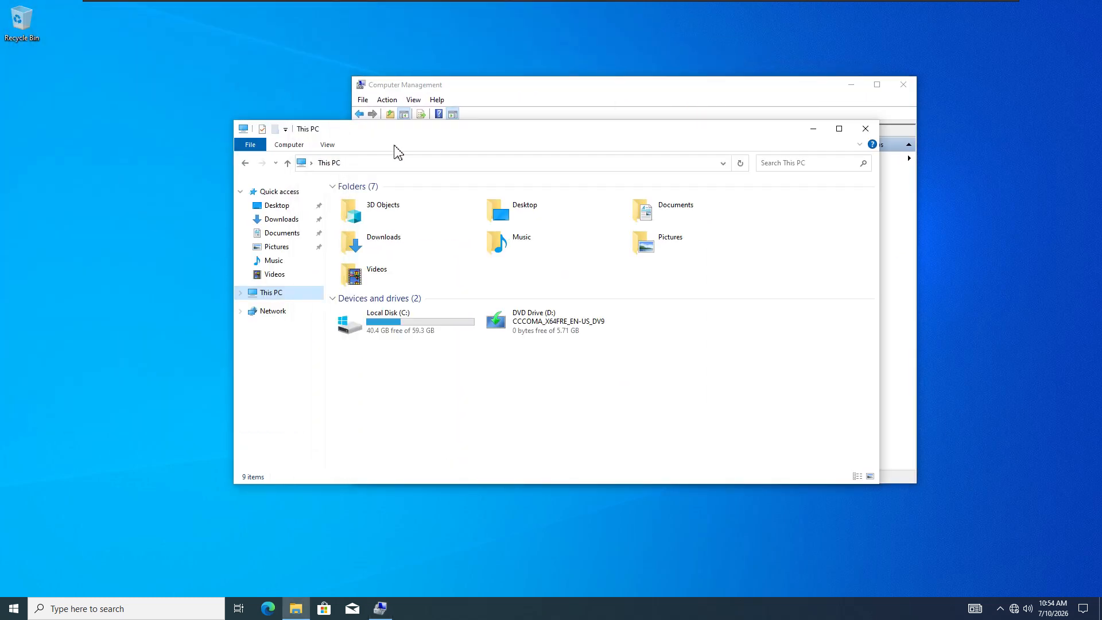
- Minimize This PC and open the Users list, selecting User2 and Administrator
{"action": "left_click", "coordinate": [813, 131]}
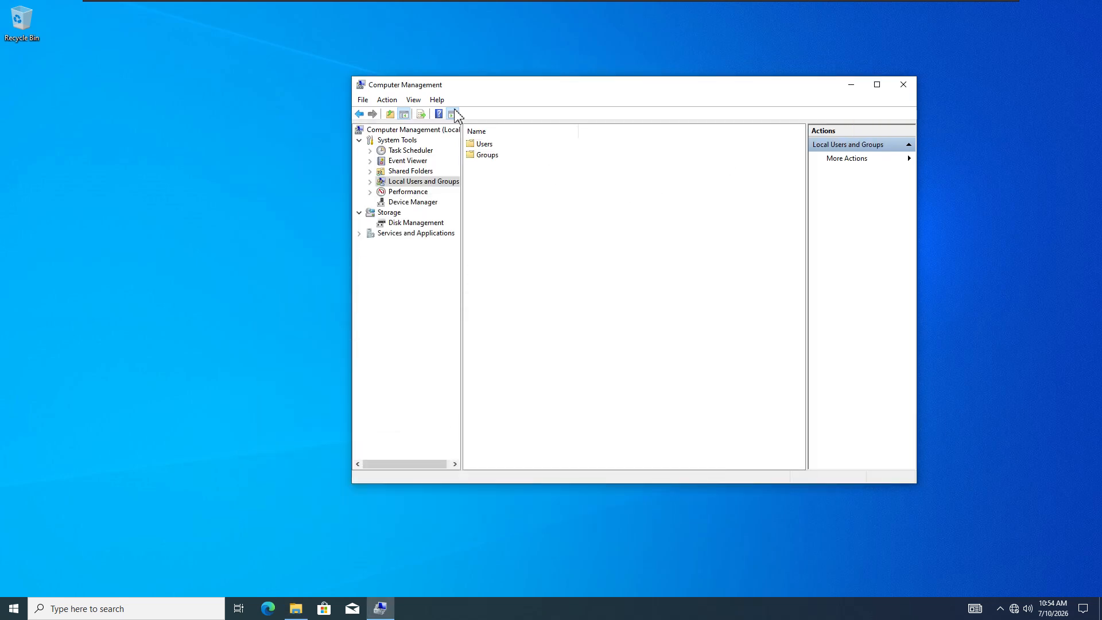
{"action": "double_click", "coordinate": [484, 145]}
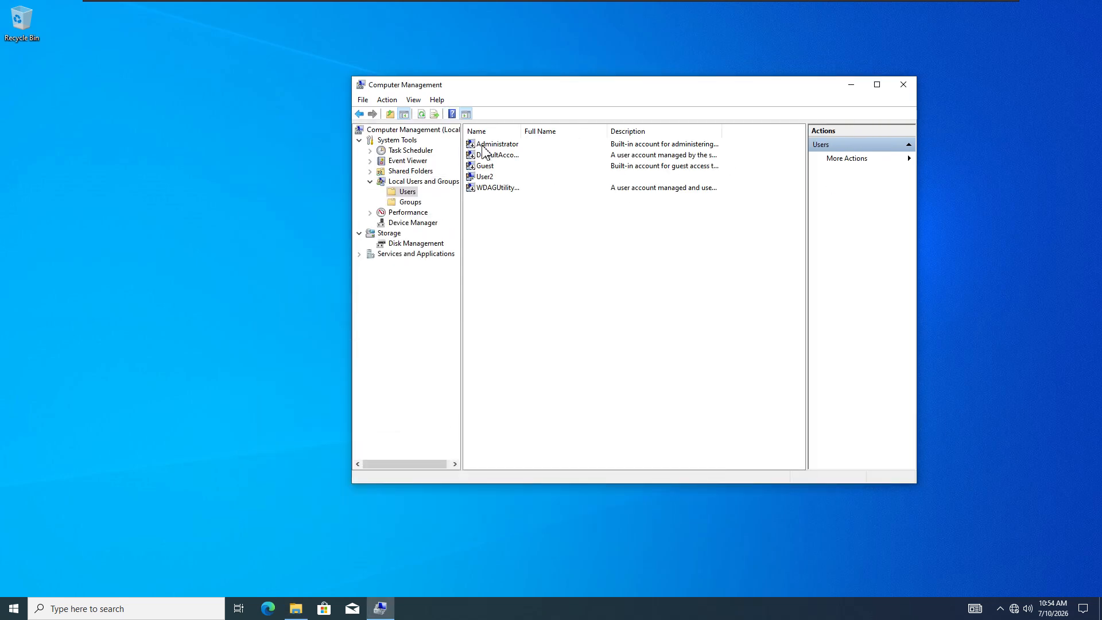
{"action": "left_click", "coordinate": [488, 177]}
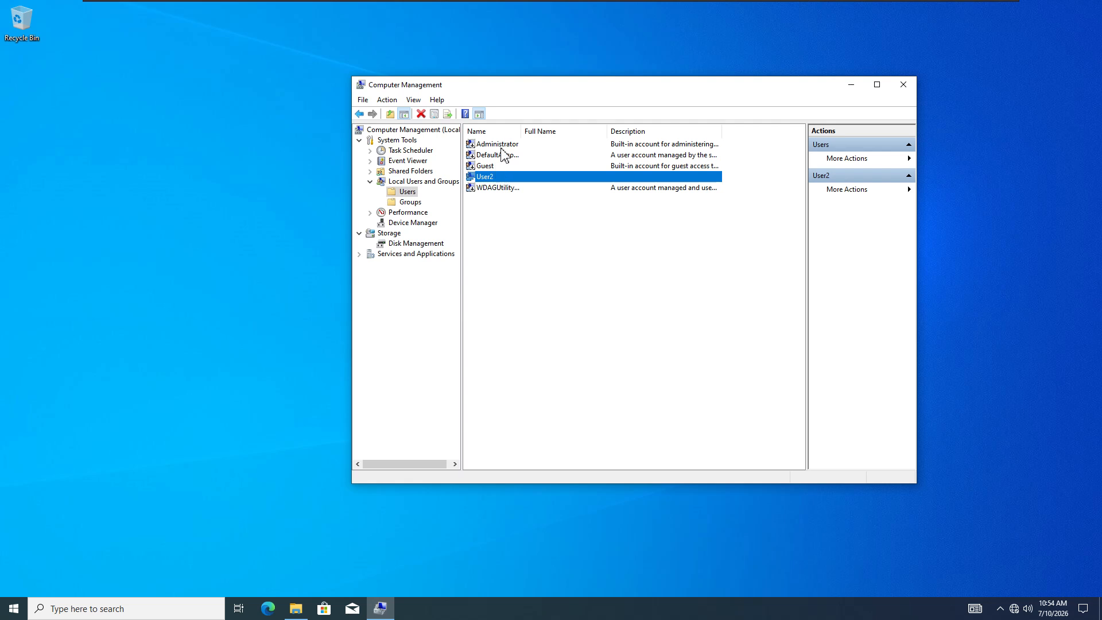
{"action": "left_click", "coordinate": [498, 146]}
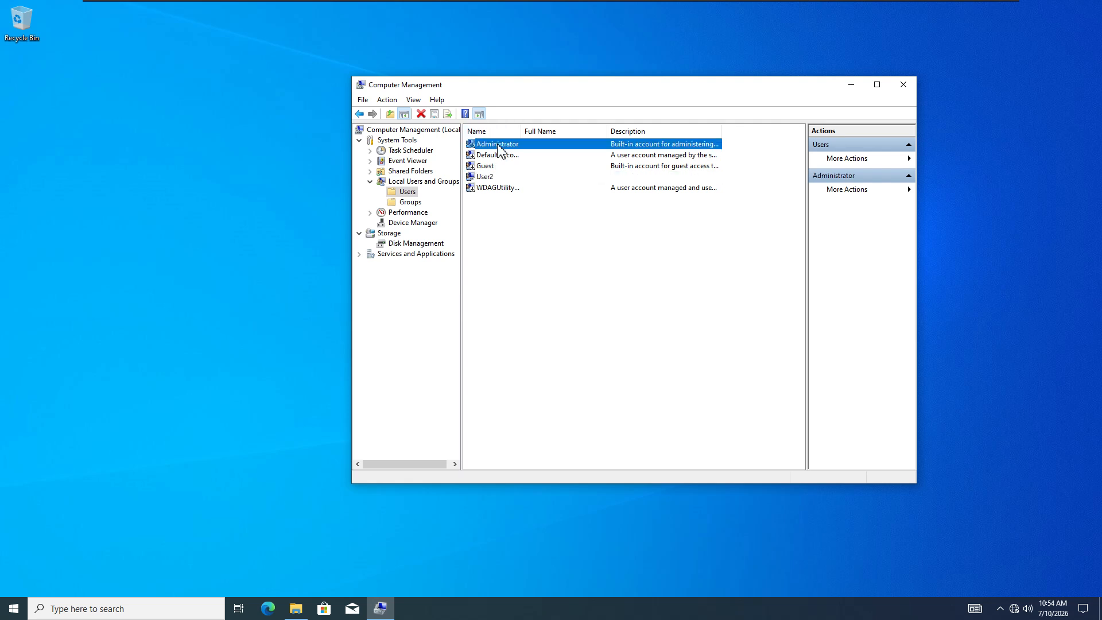
- Try enabling the Administrator account; dismiss the password policy error and cancel
{"action": "double_click", "coordinate": [497, 146]}
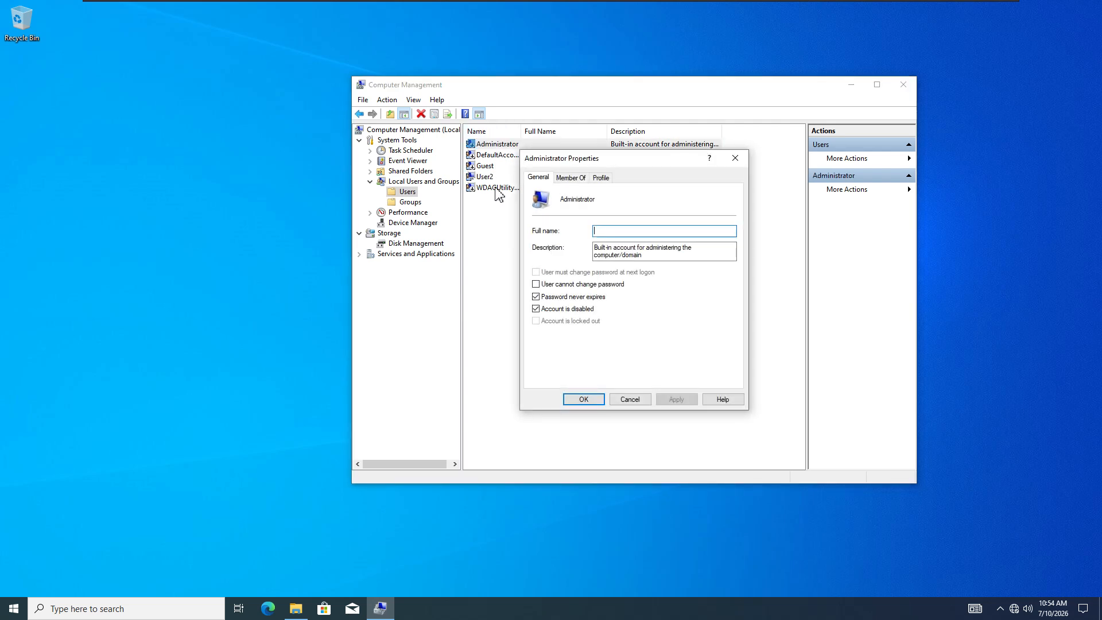
{"action": "left_click", "coordinate": [536, 309]}
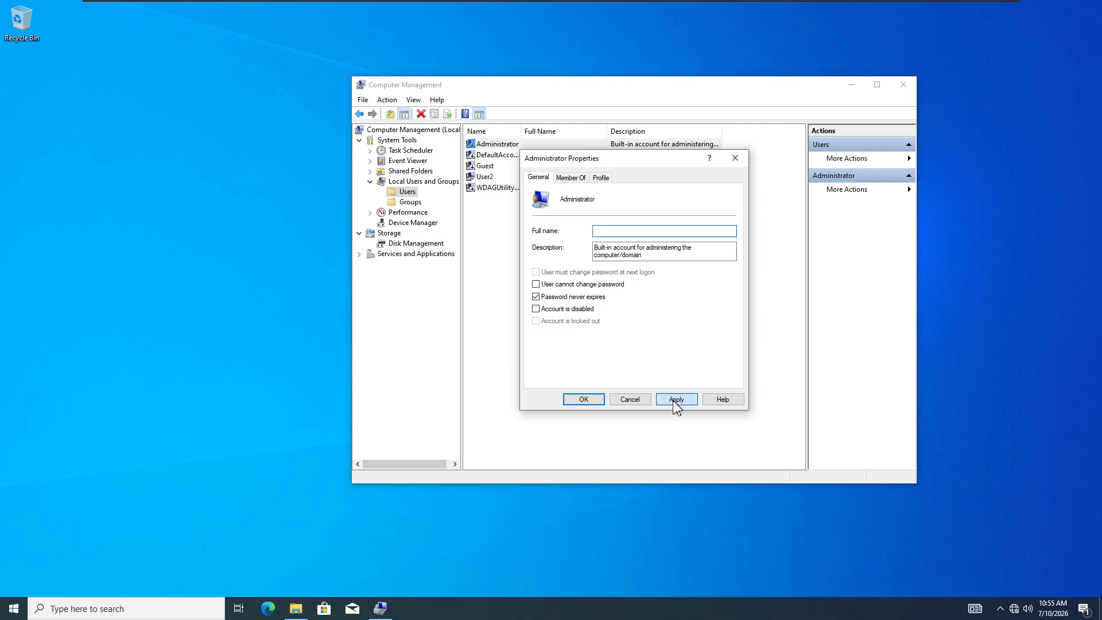
{"action": "left_click", "coordinate": [676, 400]}
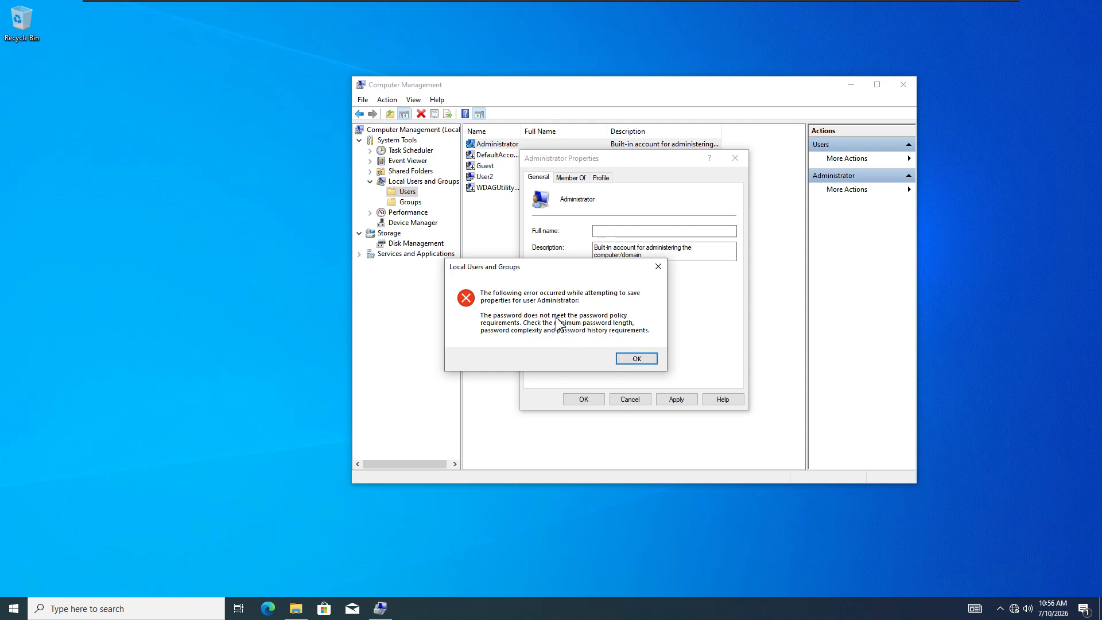
{"action": "left_click", "coordinate": [638, 359]}
{"action": "left_click", "coordinate": [630, 399]}
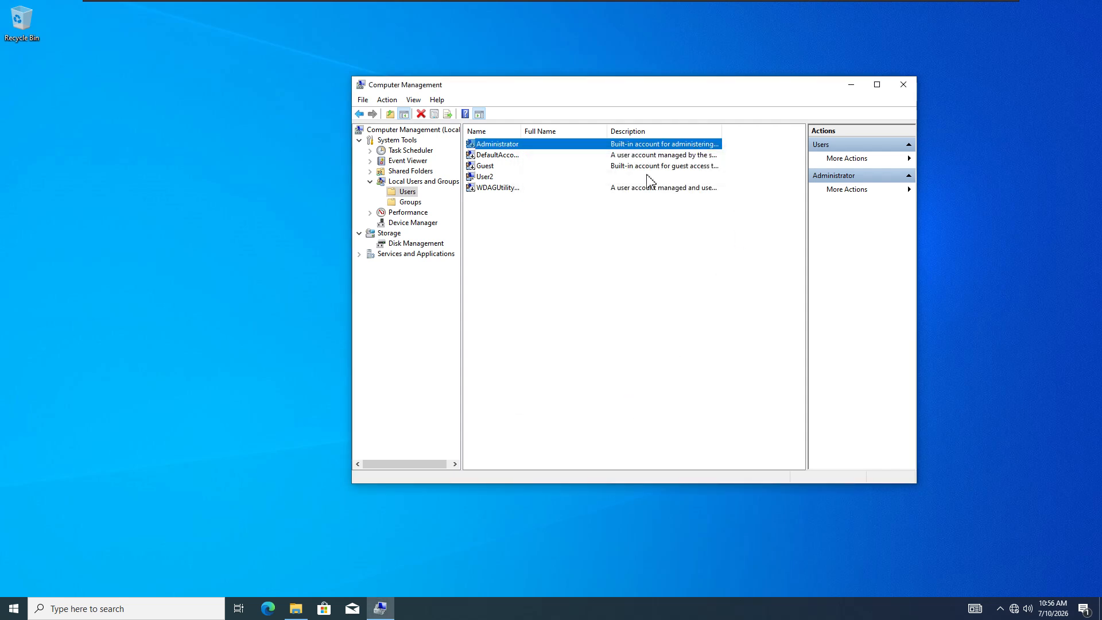
- Set a new password for the built-in Administrator account via Set Password
{"action": "right_click", "coordinate": [495, 145]}
{"action": "left_click", "coordinate": [520, 151]}
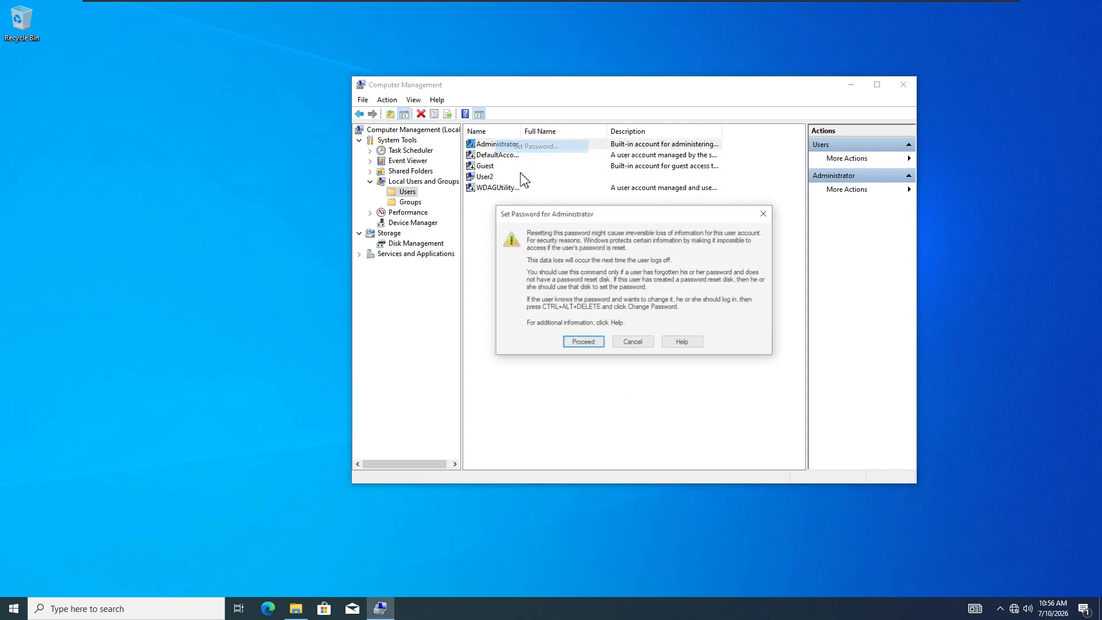
{"action": "left_click", "coordinate": [583, 343]}
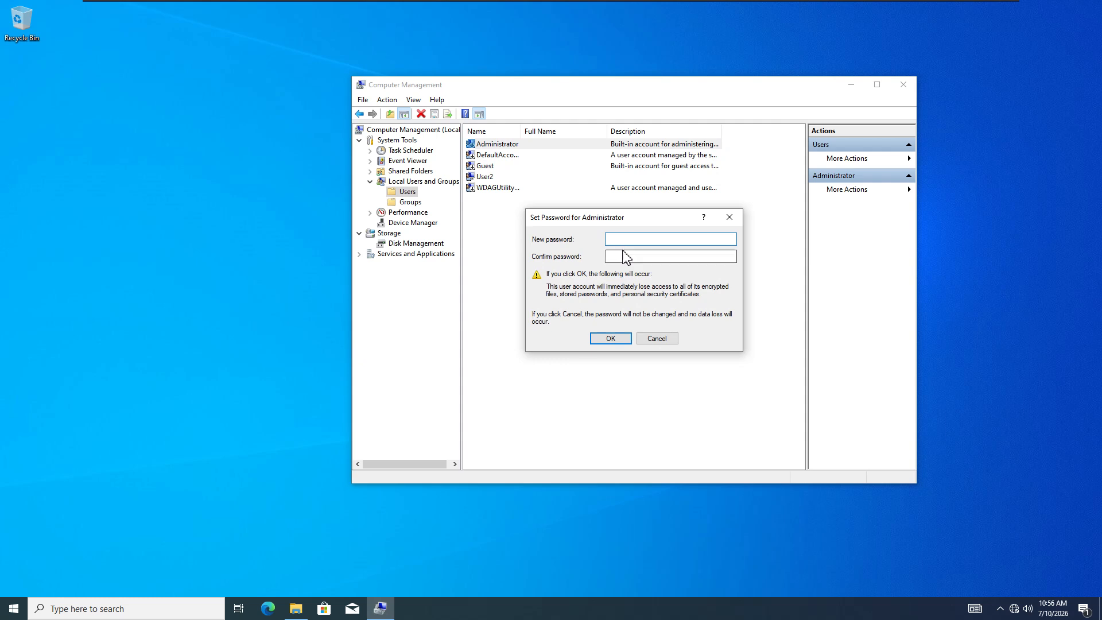
{"action": "type", "text": "P"}
{"action": "left_click", "coordinate": [626, 257]}
{"action": "type", "text": "Pa"}
{"action": "left_click", "coordinate": [619, 340]}
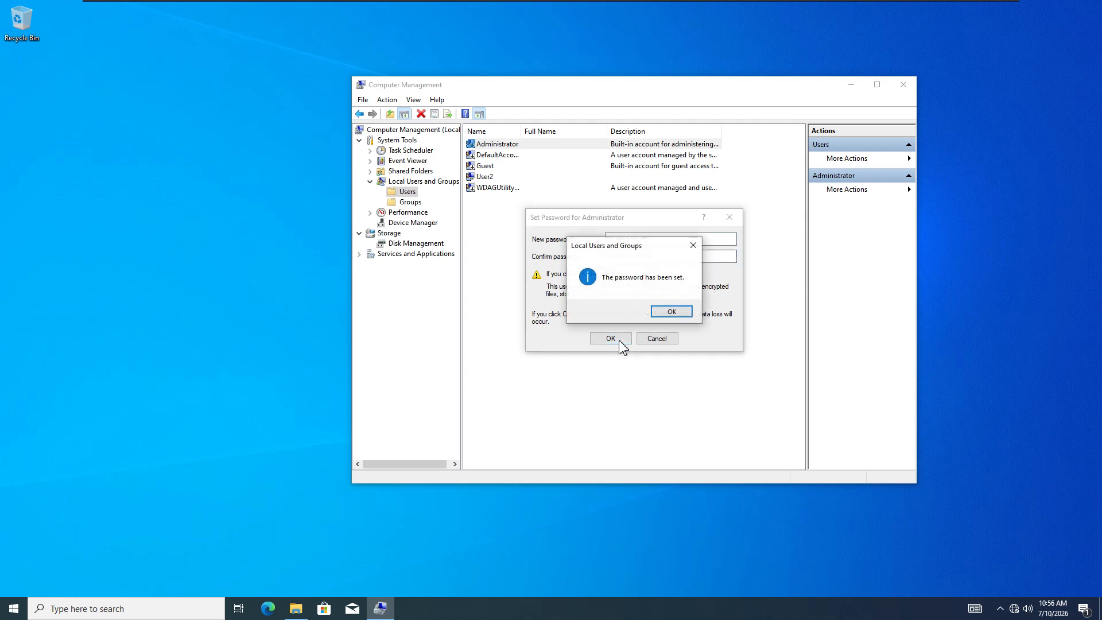
{"action": "left_click", "coordinate": [667, 318]}
- Enable the Administrator account by clearing Account is disabled in its properties and applying
{"action": "right_click", "coordinate": [497, 147]}
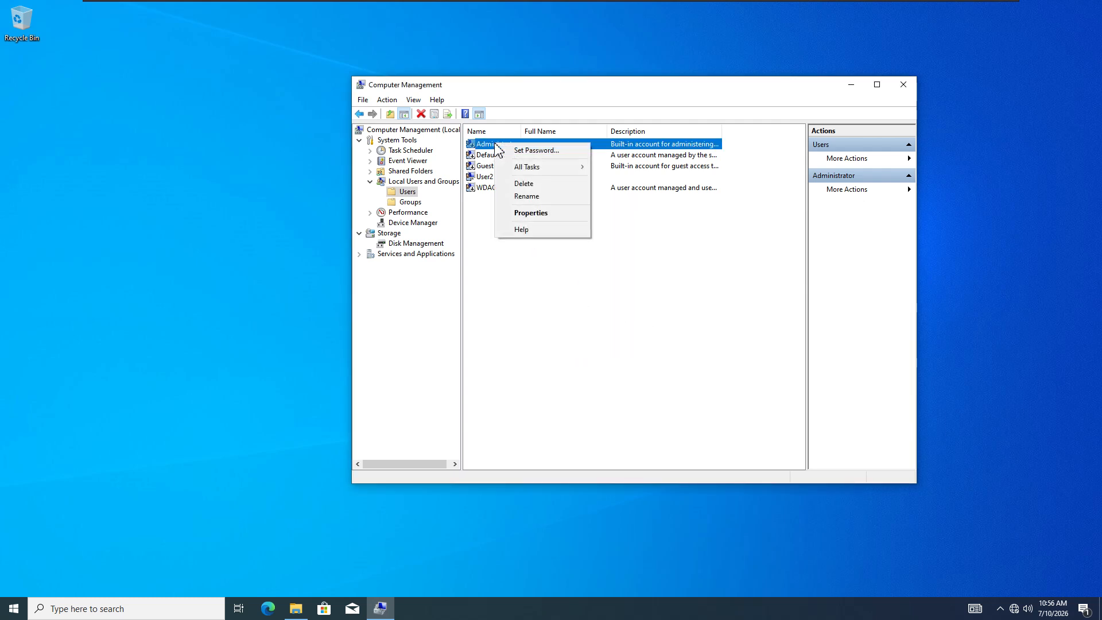
{"action": "left_click", "coordinate": [531, 213]}
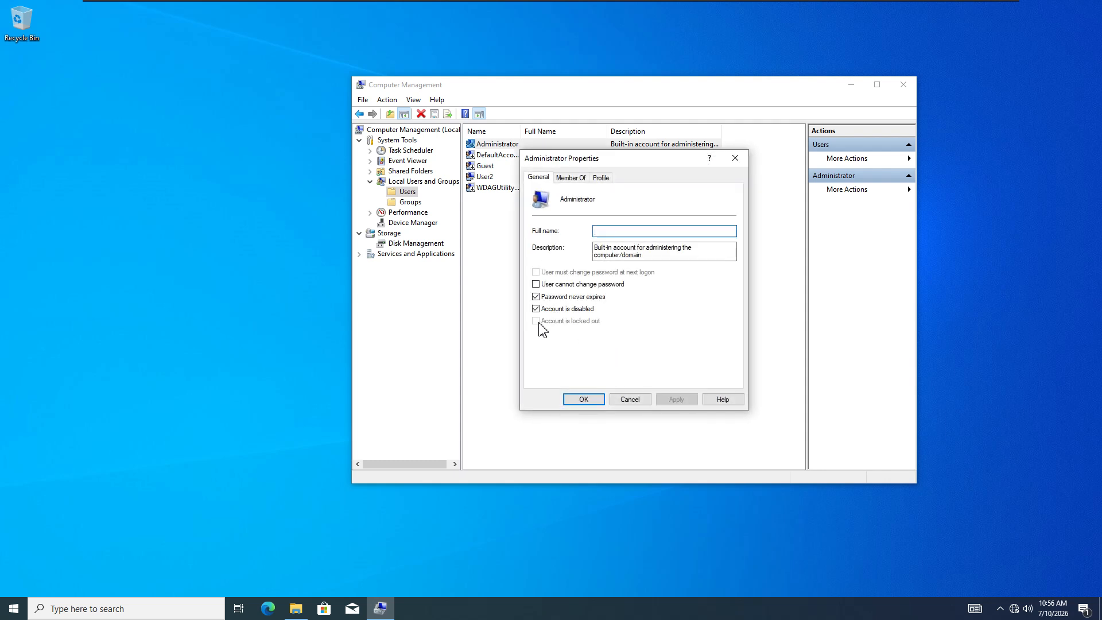
{"action": "left_click", "coordinate": [537, 310]}
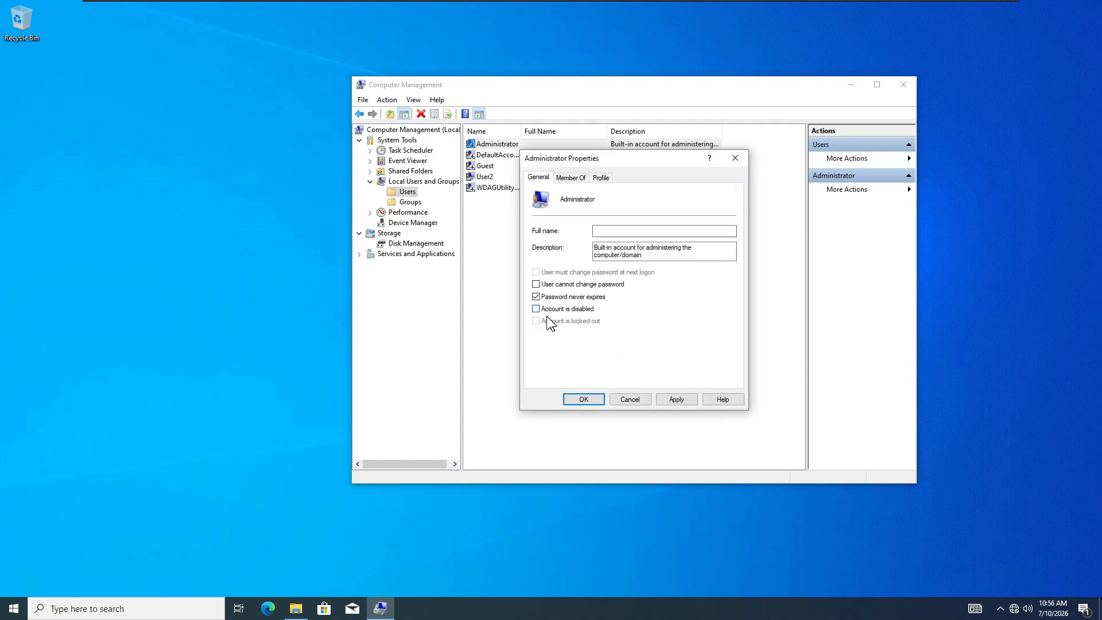
{"action": "left_click", "coordinate": [689, 399]}
{"action": "left_click", "coordinate": [585, 400]}
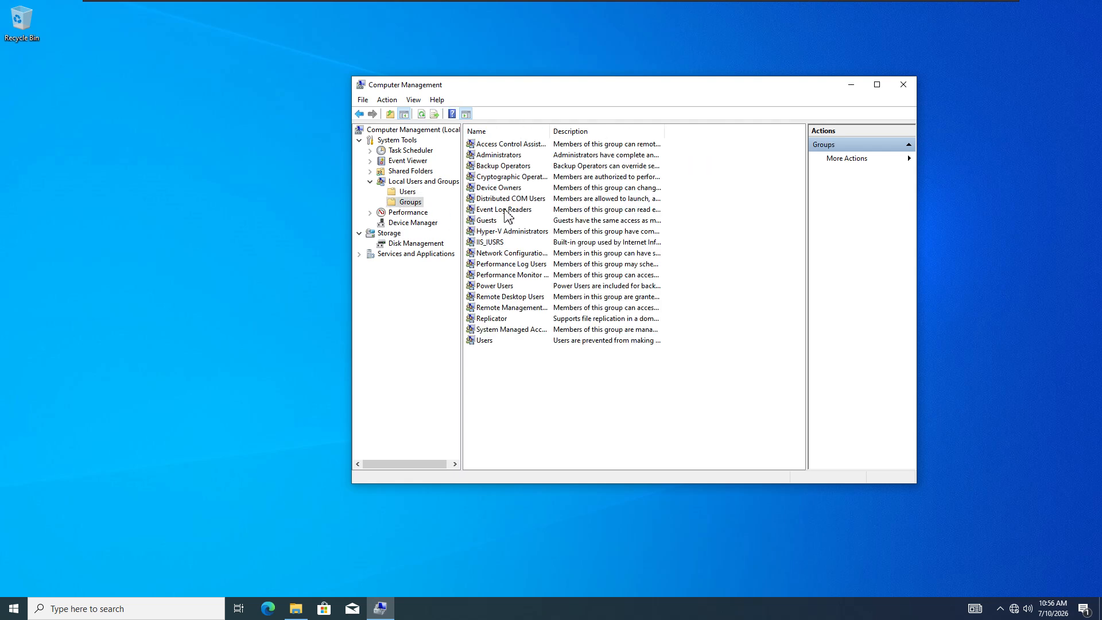
- Open the Administrators group and inspect members User2, Administrator, TEST\Administrator and TEST\Domain Admins
{"action": "double_click", "coordinate": [500, 156]}
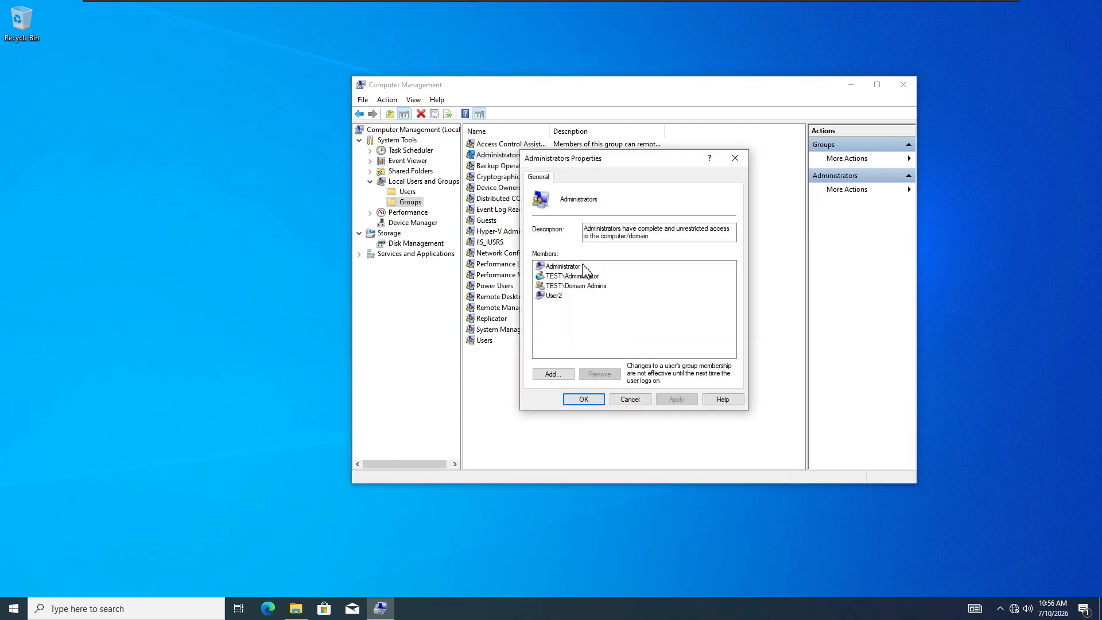
{"action": "left_click", "coordinate": [552, 297]}
{"action": "left_click", "coordinate": [564, 268]}
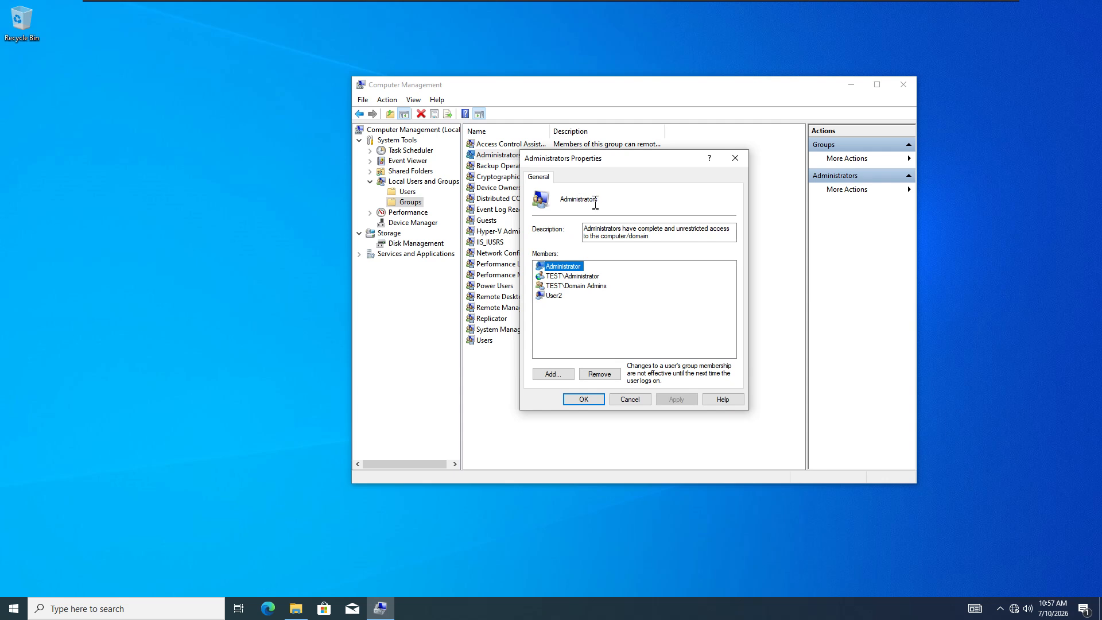
{"action": "left_click", "coordinate": [580, 276]}
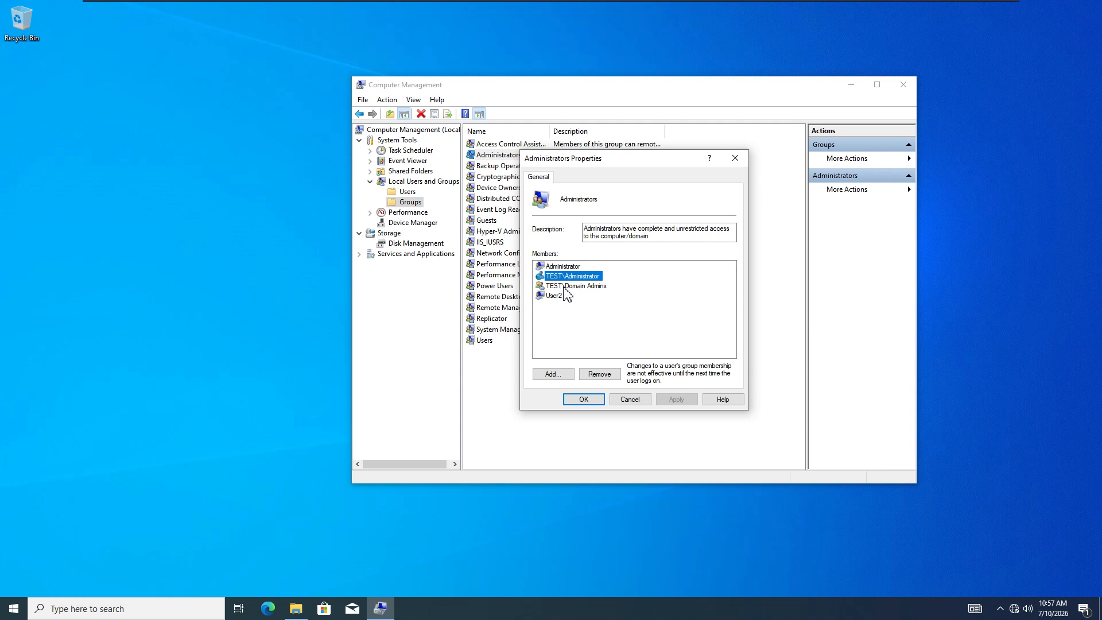
{"action": "left_click", "coordinate": [570, 287]}
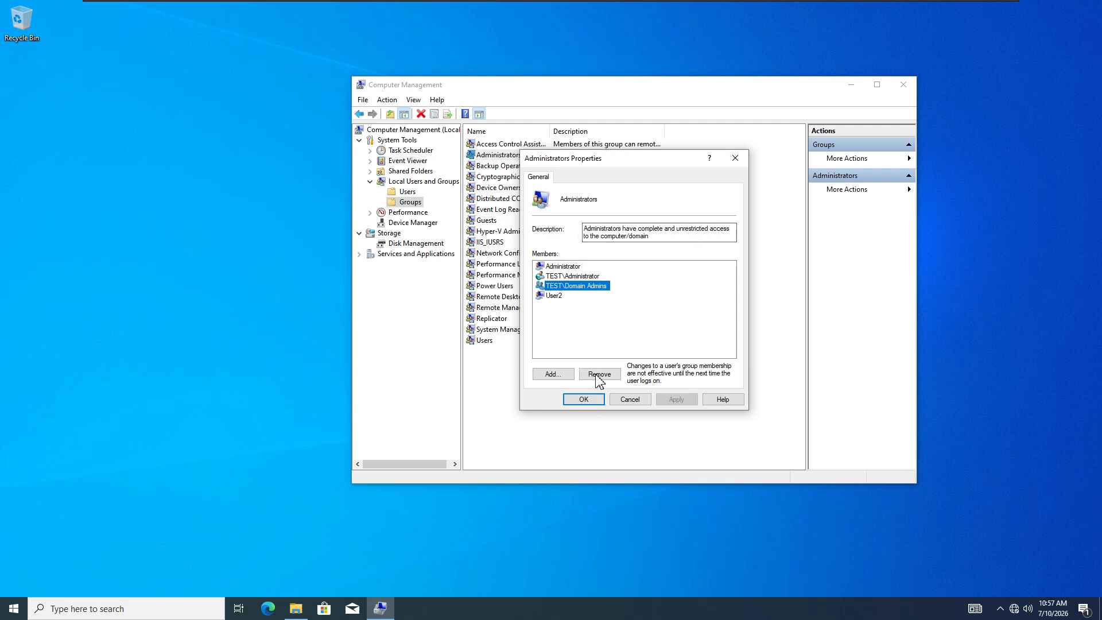
- Add two TEST domain users to Administrators by resolving their partial names with Check Names
{"action": "left_click", "coordinate": [553, 375]}
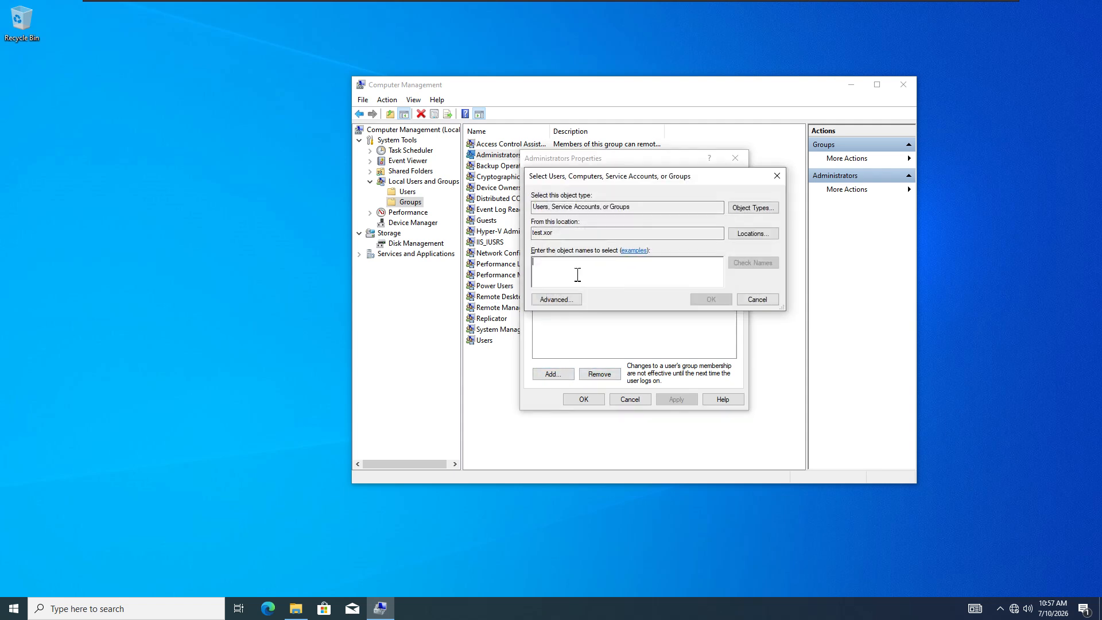
{"action": "type", "text": "suzuka"}
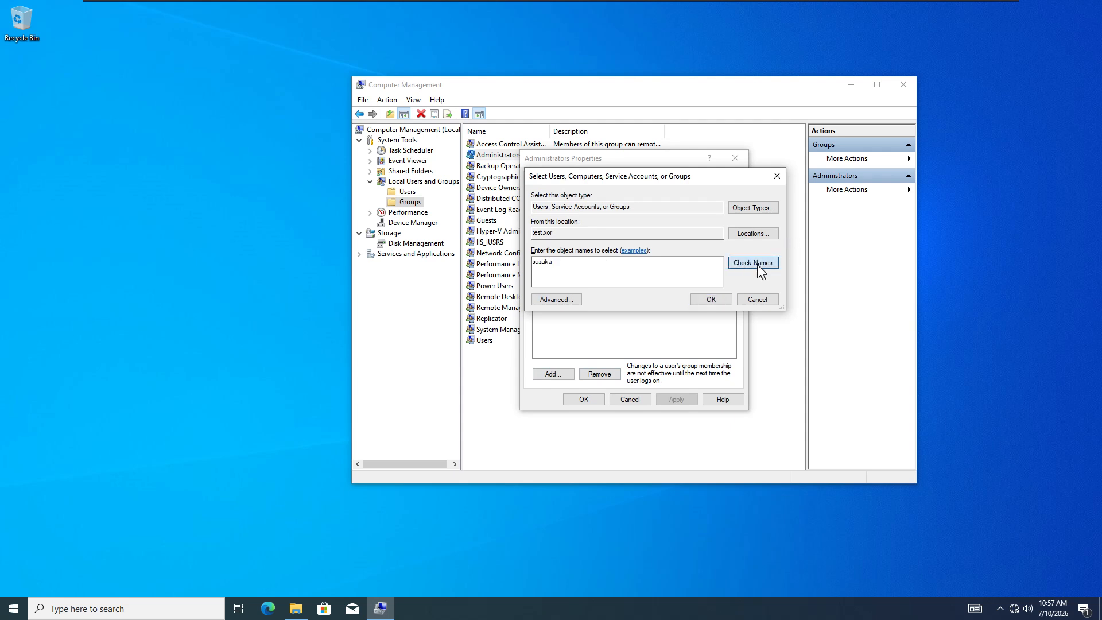
{"action": "left_click", "coordinate": [757, 265]}
{"action": "left_click", "coordinate": [711, 299]}
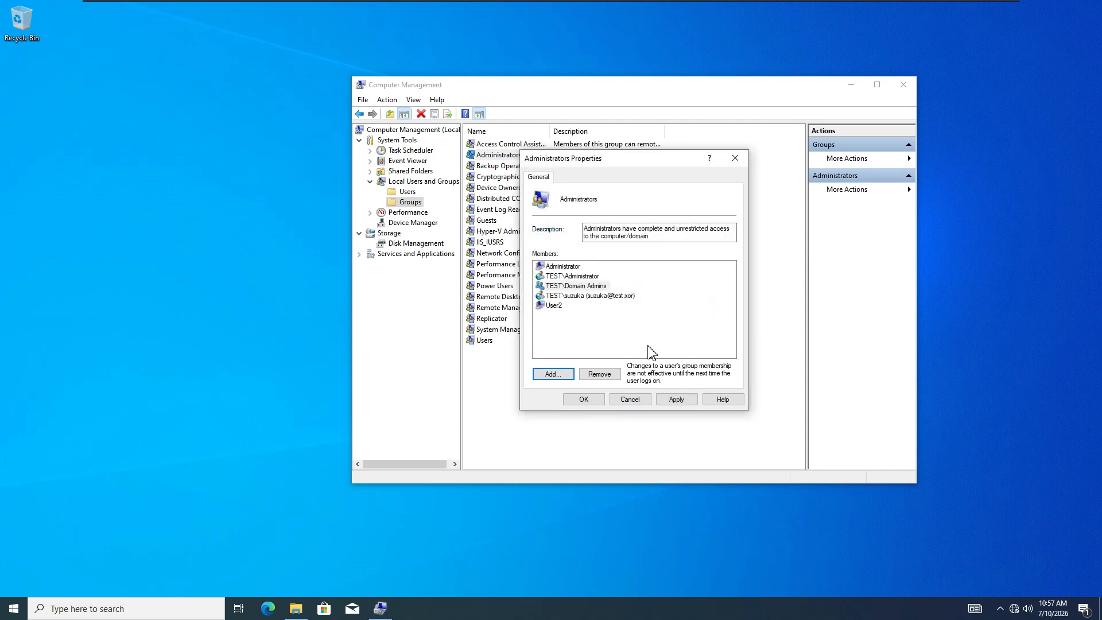
{"action": "left_click", "coordinate": [552, 374]}
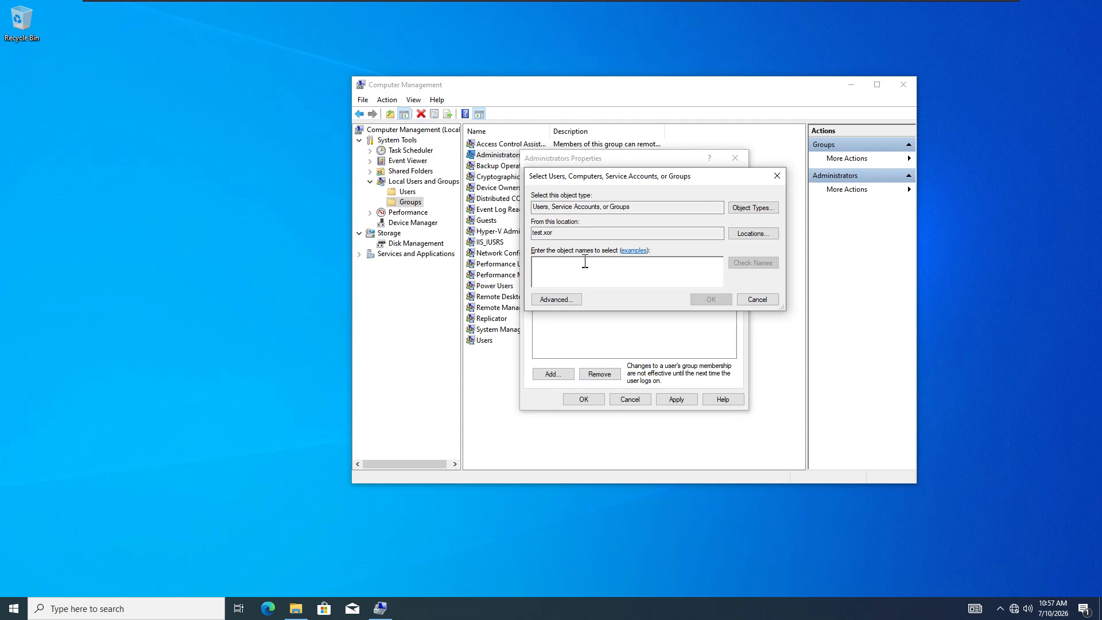
{"action": "type", "text": "nob"}
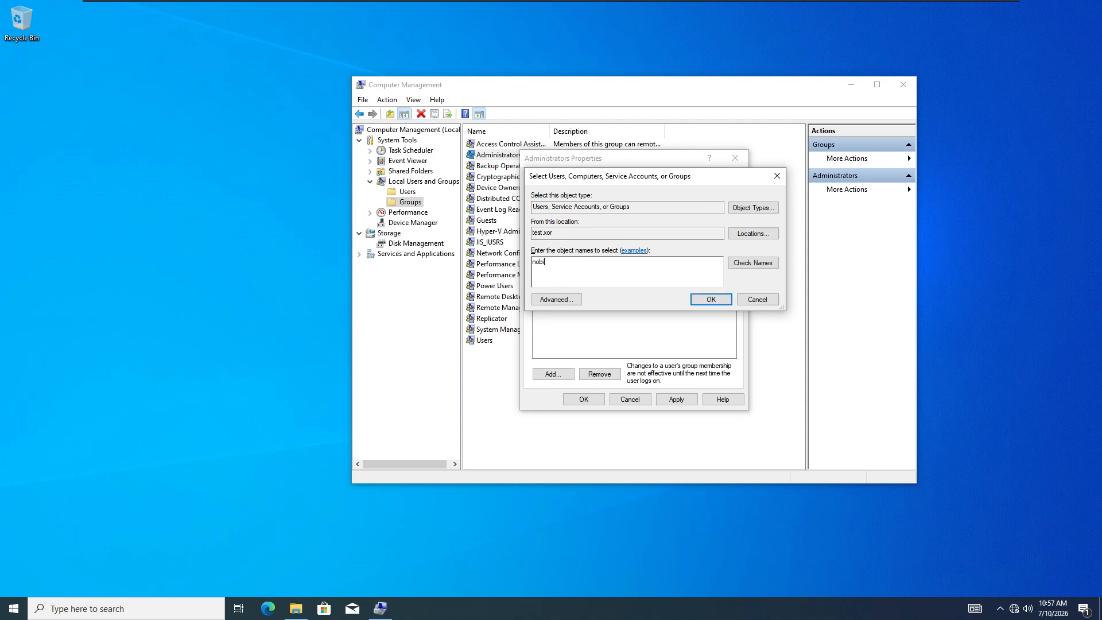
{"action": "type", "text": "i"}
{"action": "left_click", "coordinate": [740, 263]}
{"action": "left_click", "coordinate": [712, 301]}
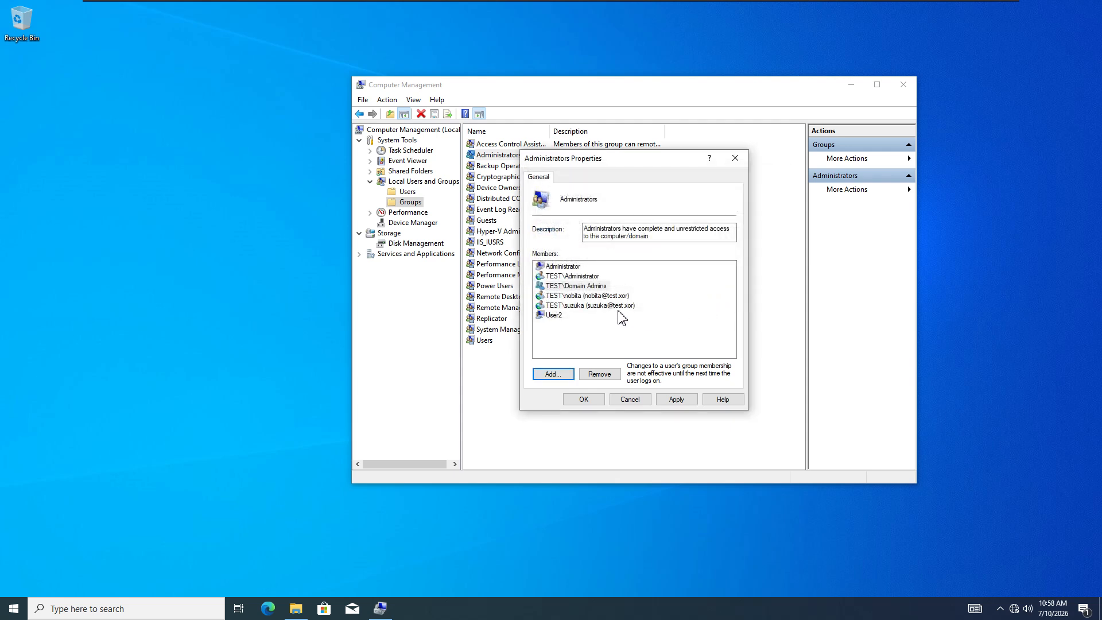
- Review the updated member list, then apply and close the Administrators properties
{"action": "left_click", "coordinate": [595, 308]}
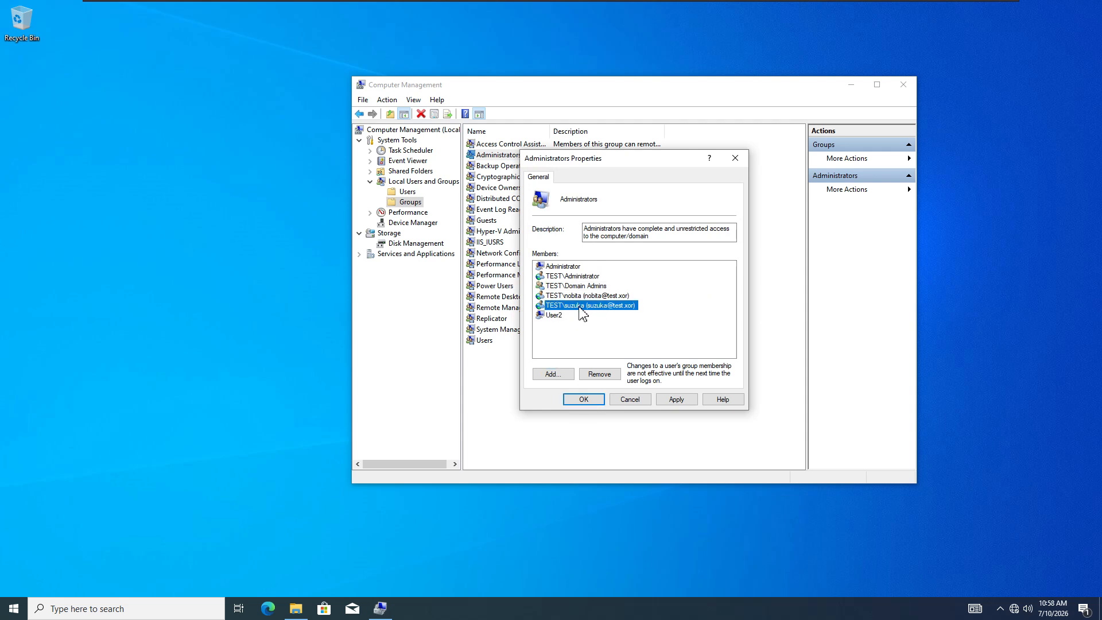
{"action": "left_click", "coordinate": [566, 297]}
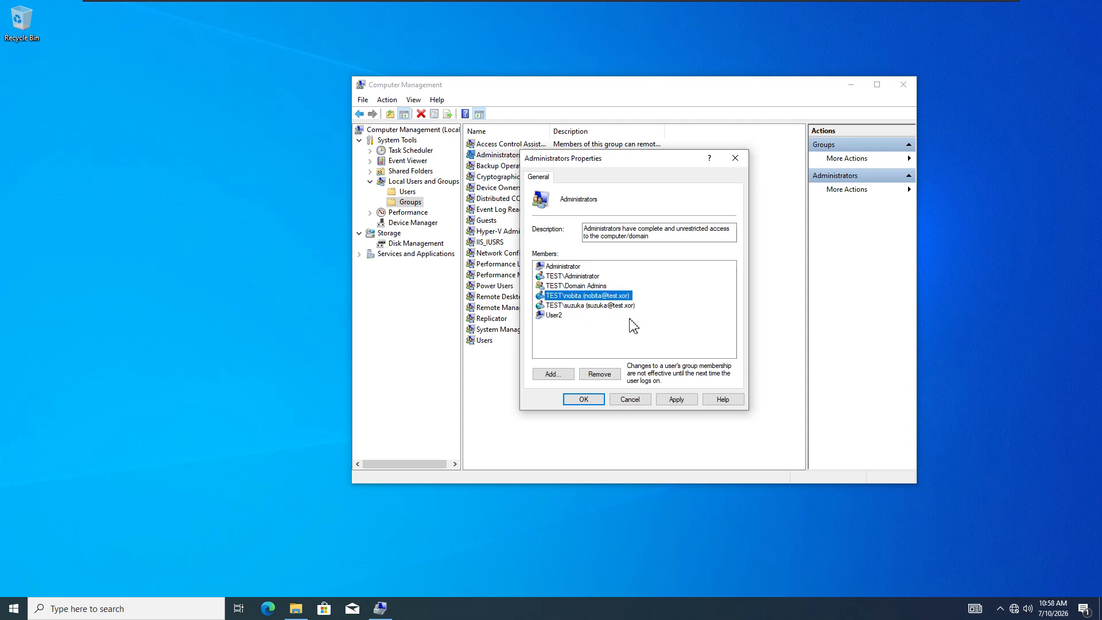
{"action": "left_click", "coordinate": [581, 305]}
{"action": "left_click", "coordinate": [577, 286]}
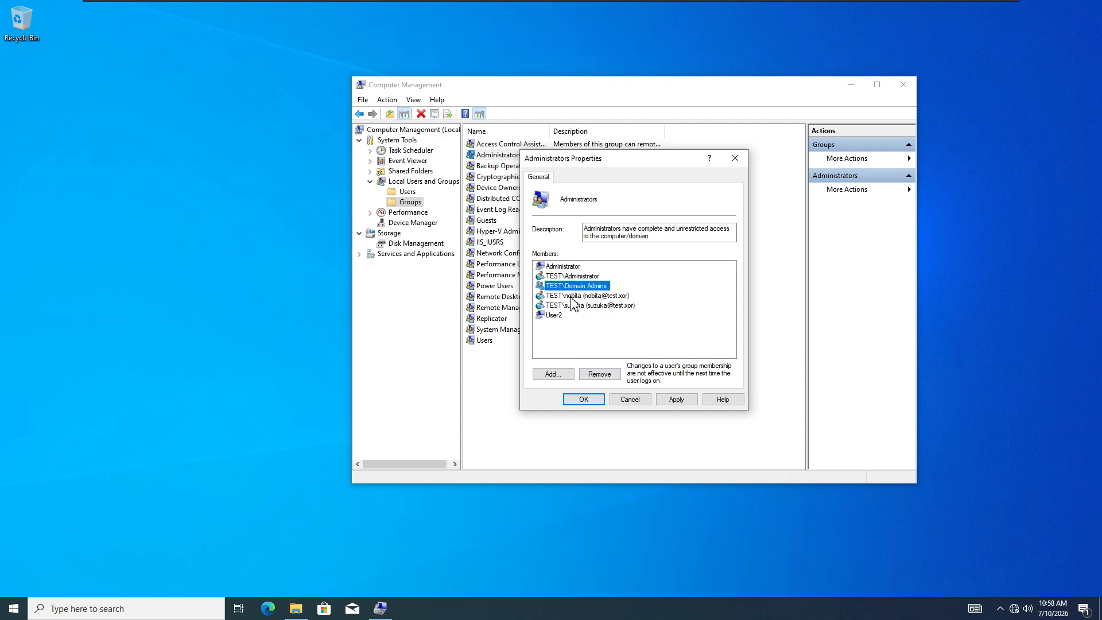
{"action": "left_click", "coordinate": [574, 296]}
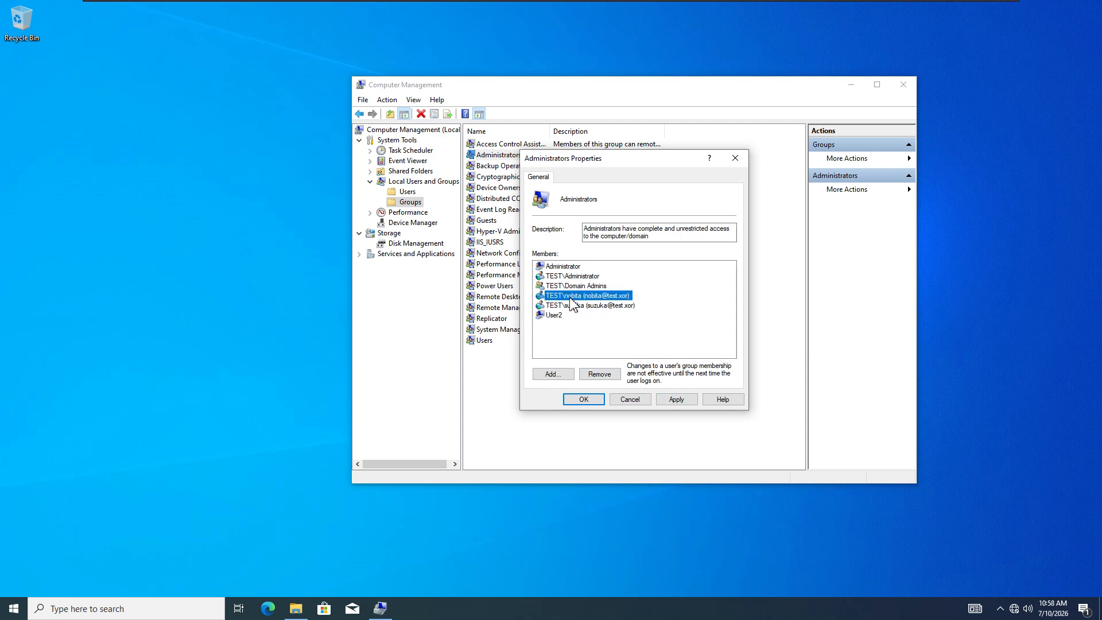
{"action": "left_click", "coordinate": [686, 401]}
{"action": "left_click", "coordinate": [581, 401]}
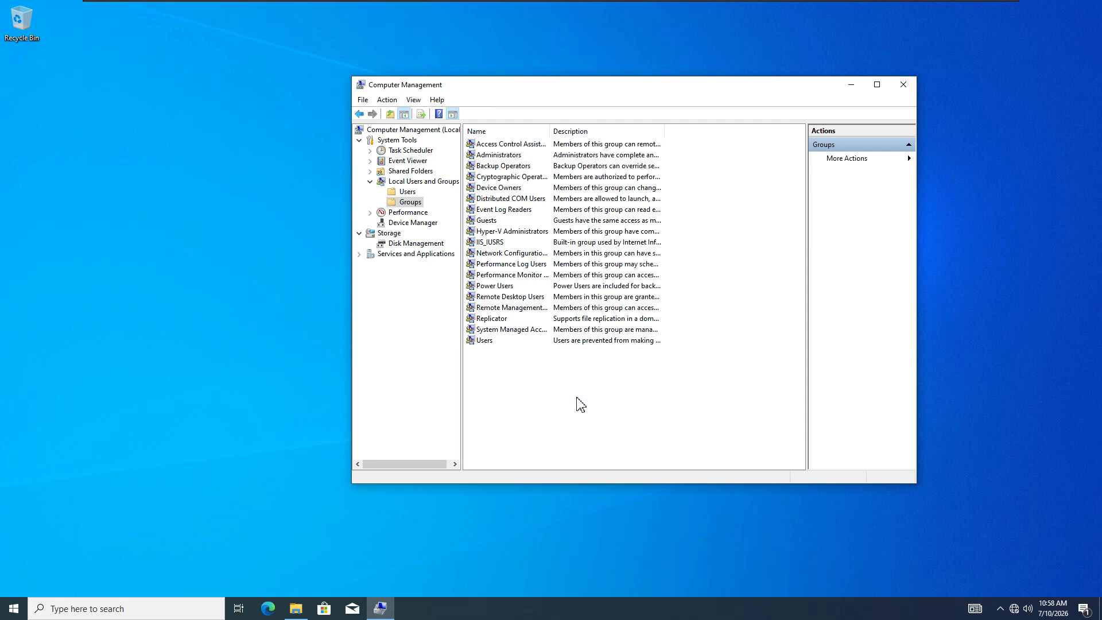
- Close Computer Management and File Explorer, then sign out of the domain administrator session
{"action": "left_click", "coordinate": [905, 86]}
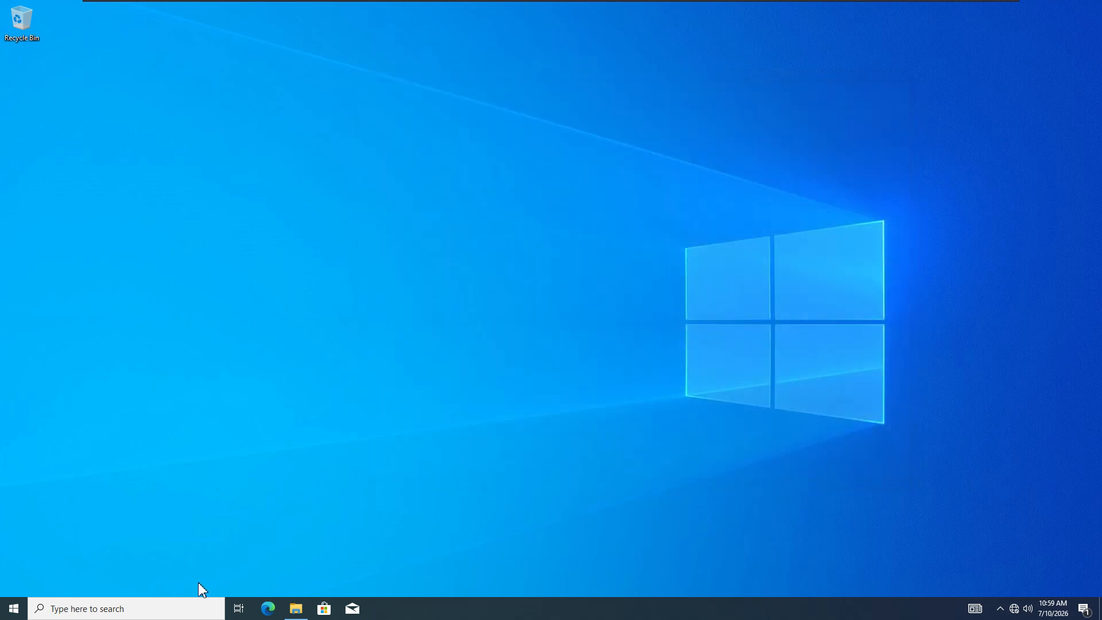
{"action": "left_click", "coordinate": [297, 610]}
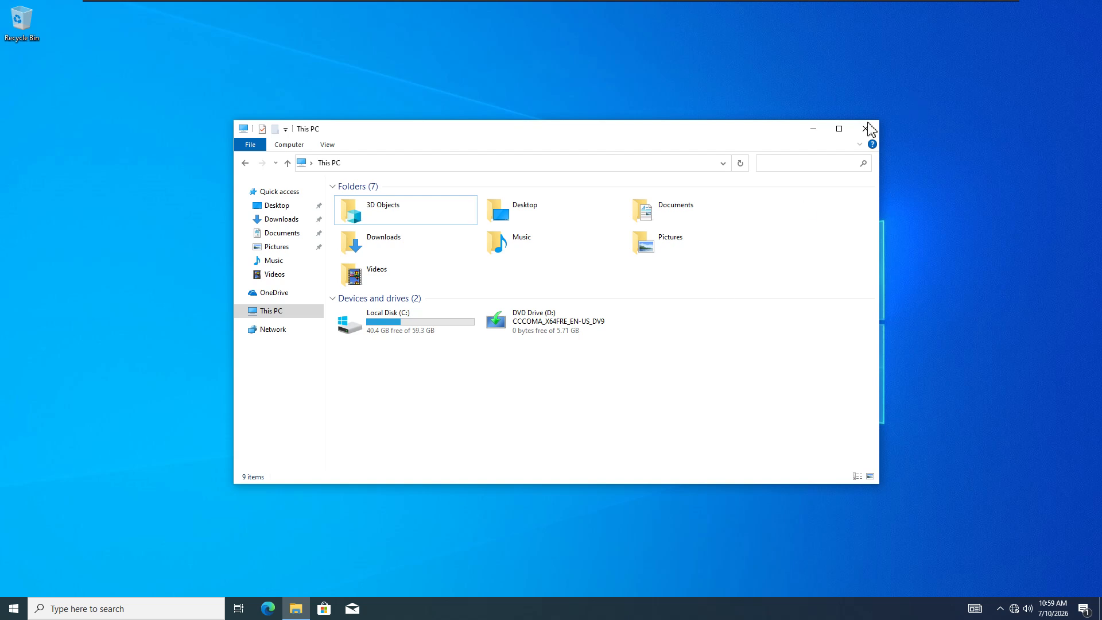
{"action": "left_click", "coordinate": [873, 133]}
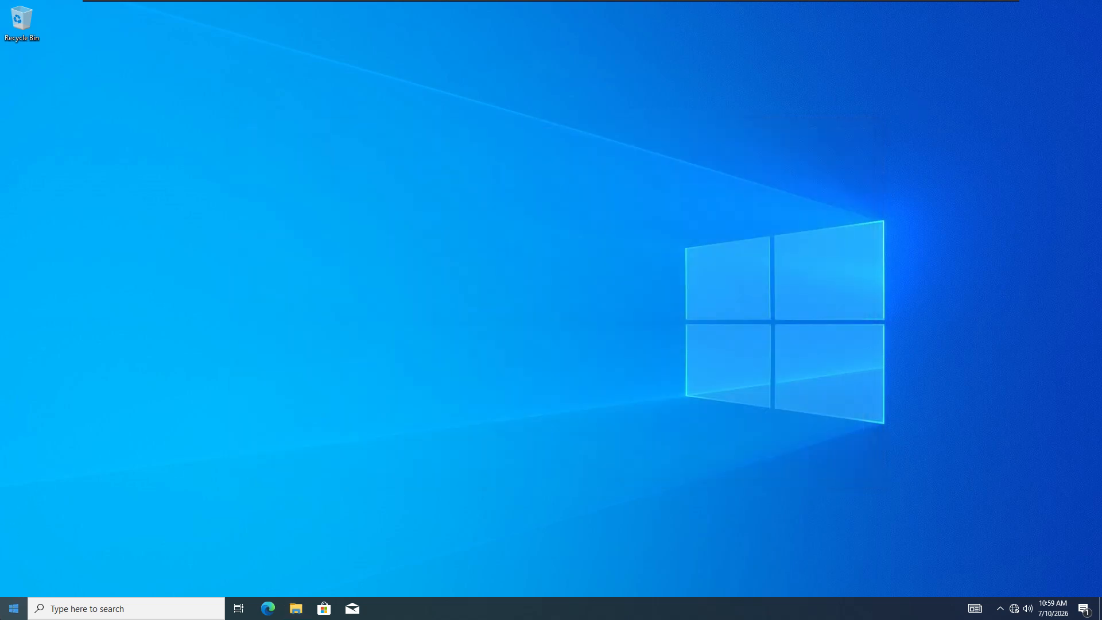
{"action": "left_click", "coordinate": [13, 610]}
{"action": "left_click", "coordinate": [19, 475]}
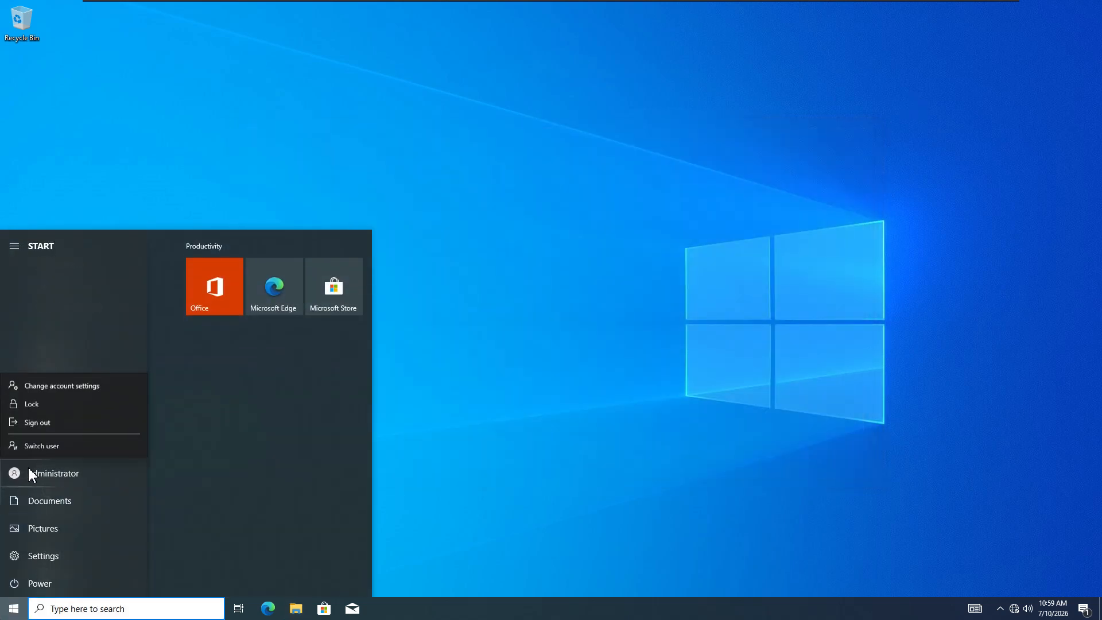
{"action": "left_click", "coordinate": [42, 421]}
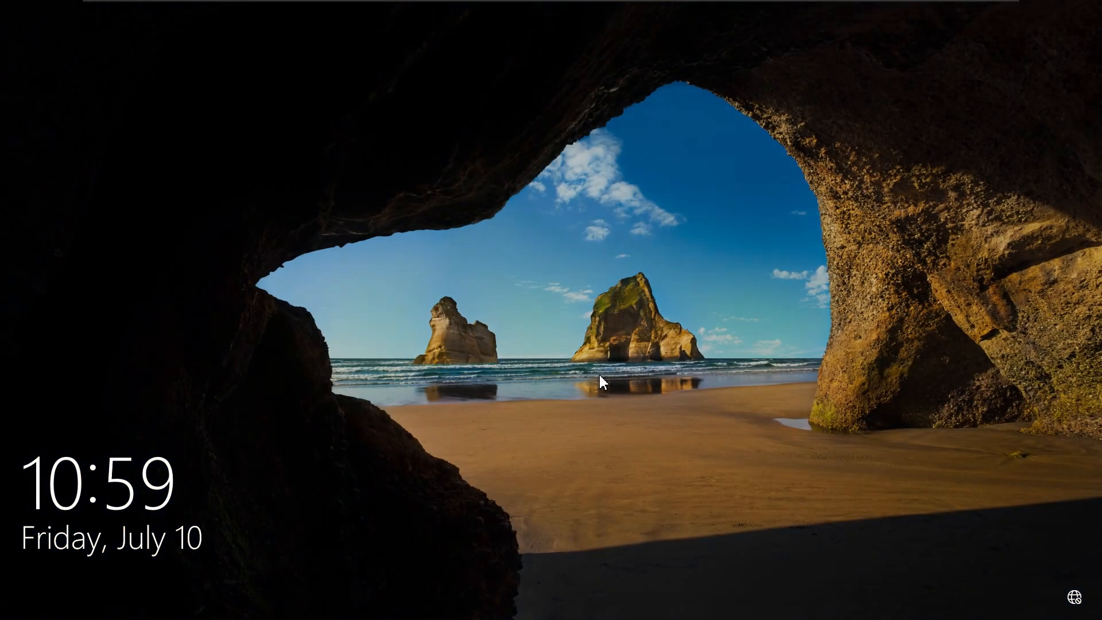
- Sign in as Other user with the local .\user account and its password
{"action": "left_click", "coordinate": [600, 374]}
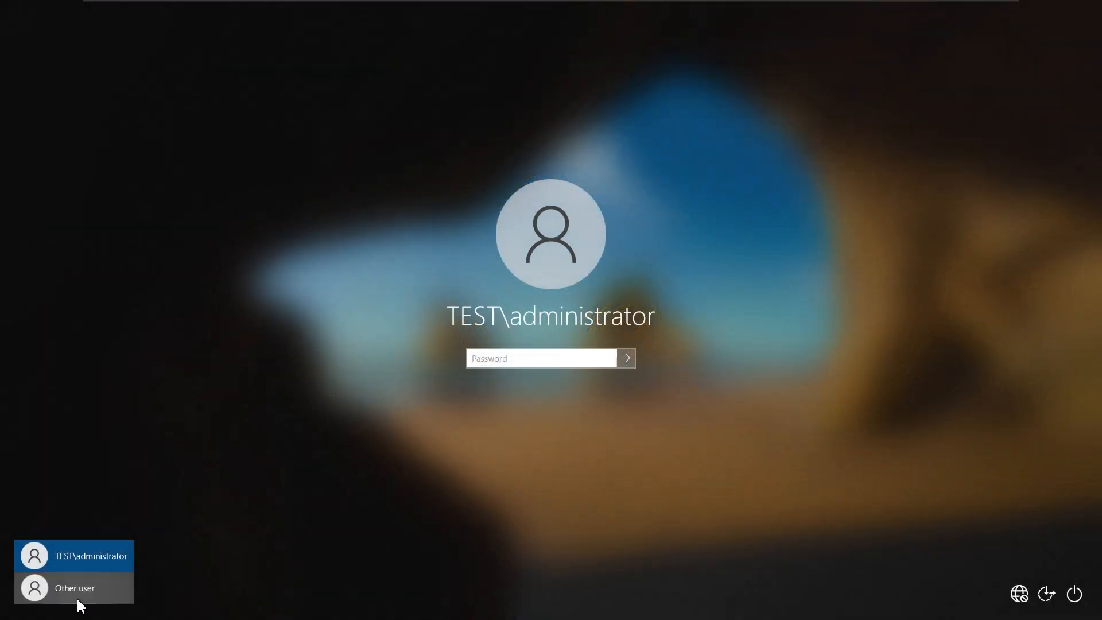
{"action": "left_click", "coordinate": [78, 599]}
{"action": "type", "text": "."}
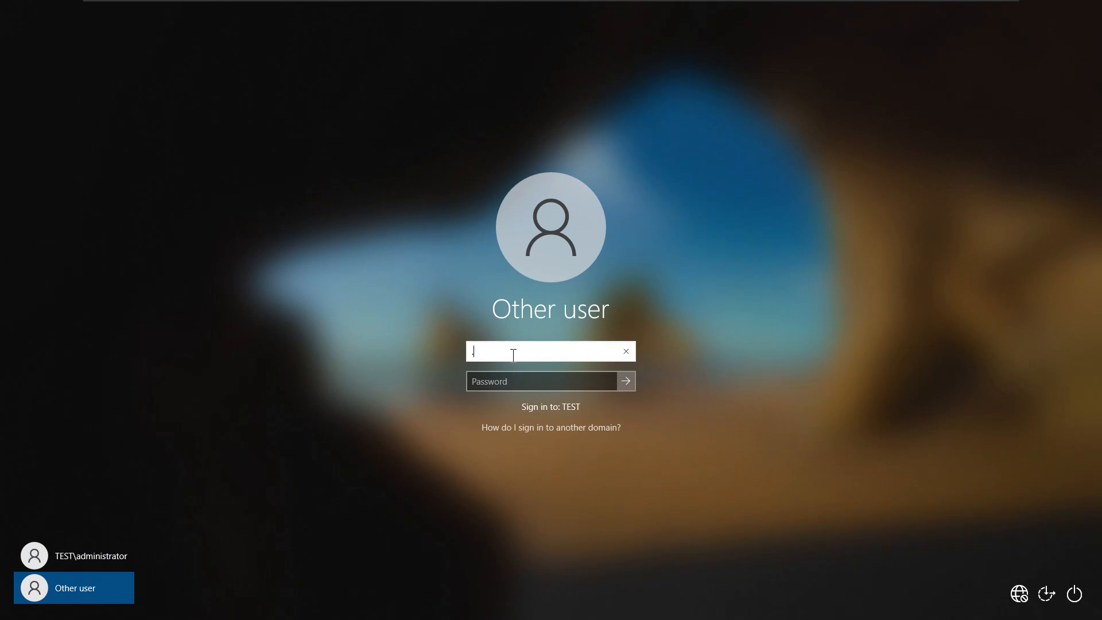
{"action": "type", "text": "\\user2"}
{"action": "left_click", "coordinate": [490, 379]}
{"action": "type", "text": "•"}
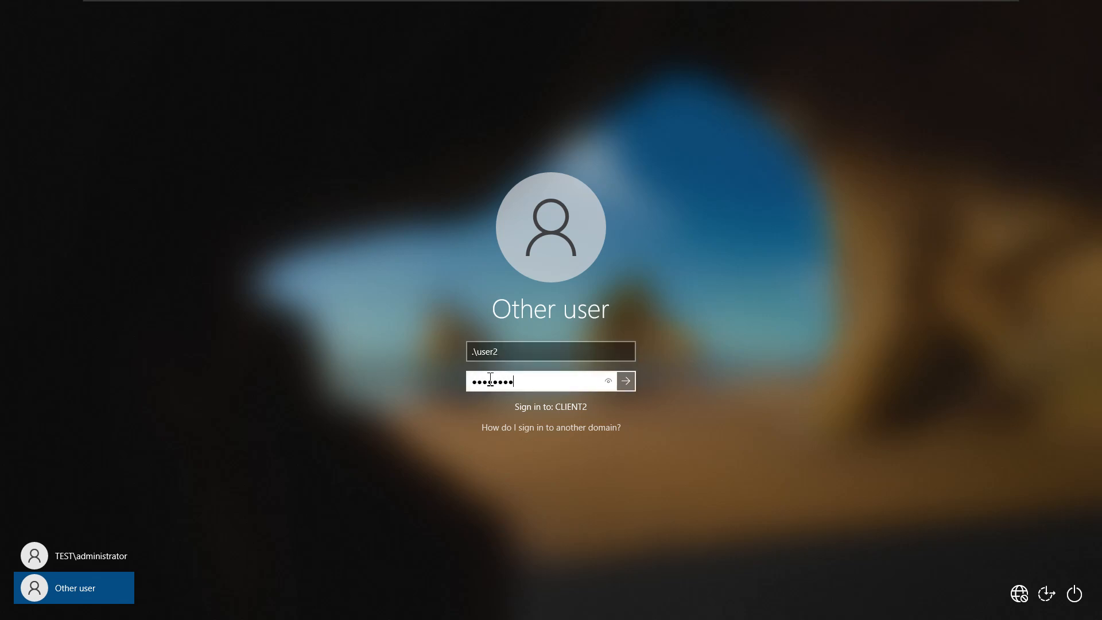
{"action": "type", "text": "•••••••••"}
{"action": "key", "text": "Return"}
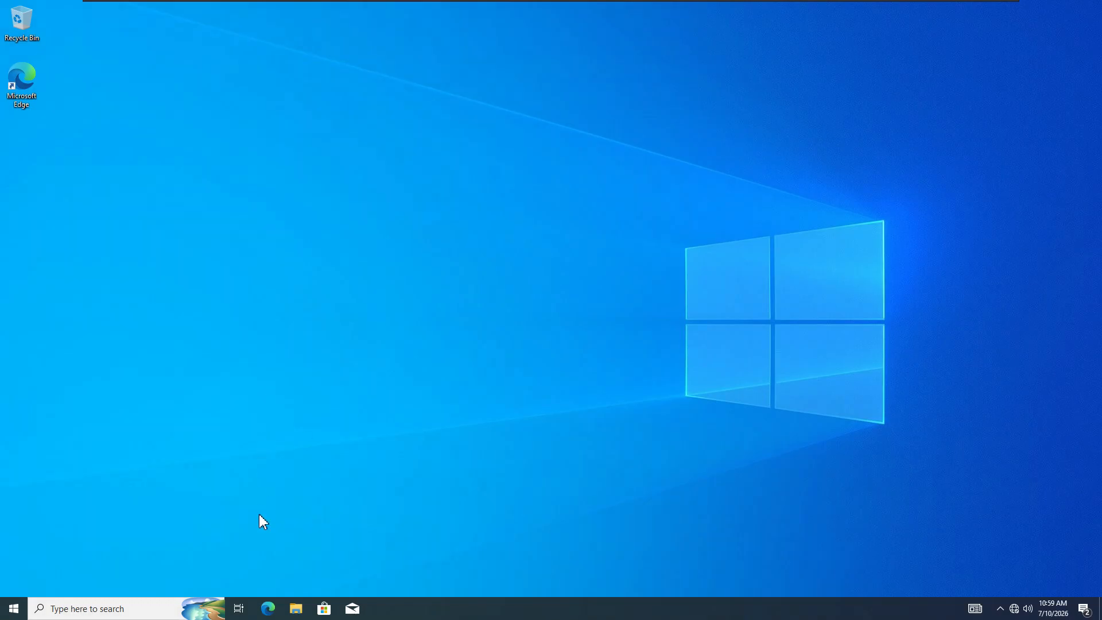
- Map drive Z: to \\DC01\myshare from This PC, connecting with different credentials
{"action": "left_click", "coordinate": [297, 610]}
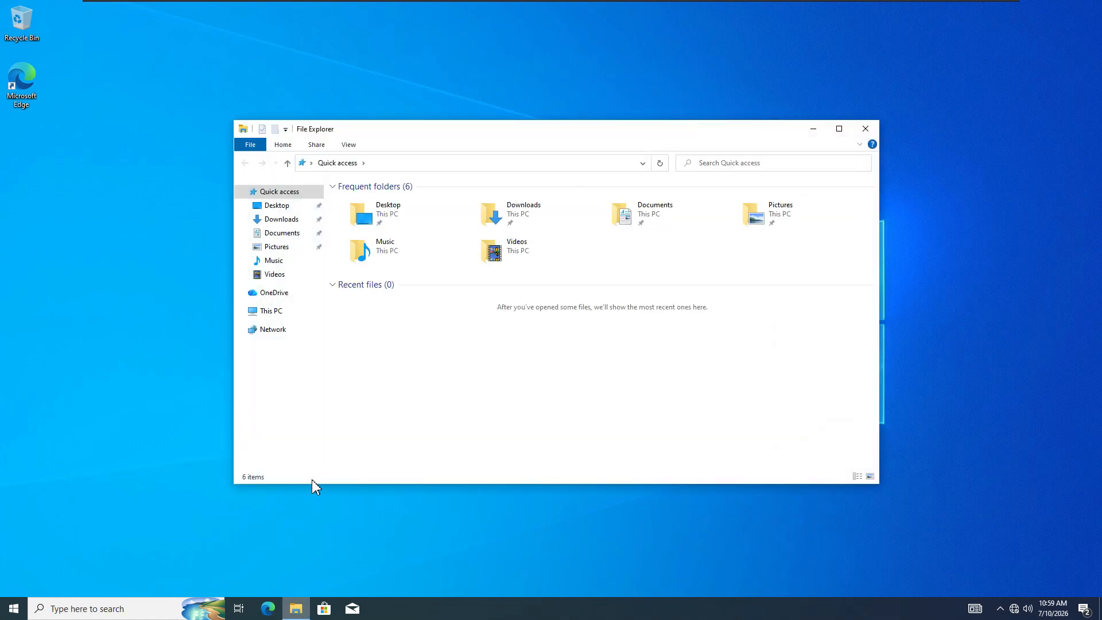
{"action": "left_click", "coordinate": [279, 313]}
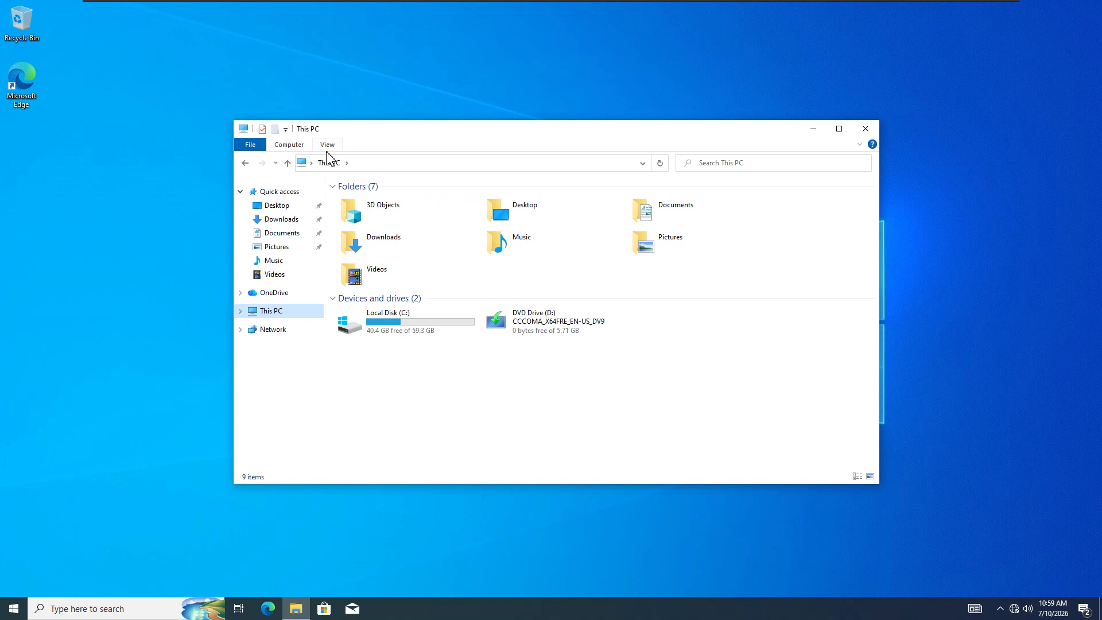
{"action": "left_click", "coordinate": [300, 147]}
{"action": "left_click", "coordinate": [376, 168]}
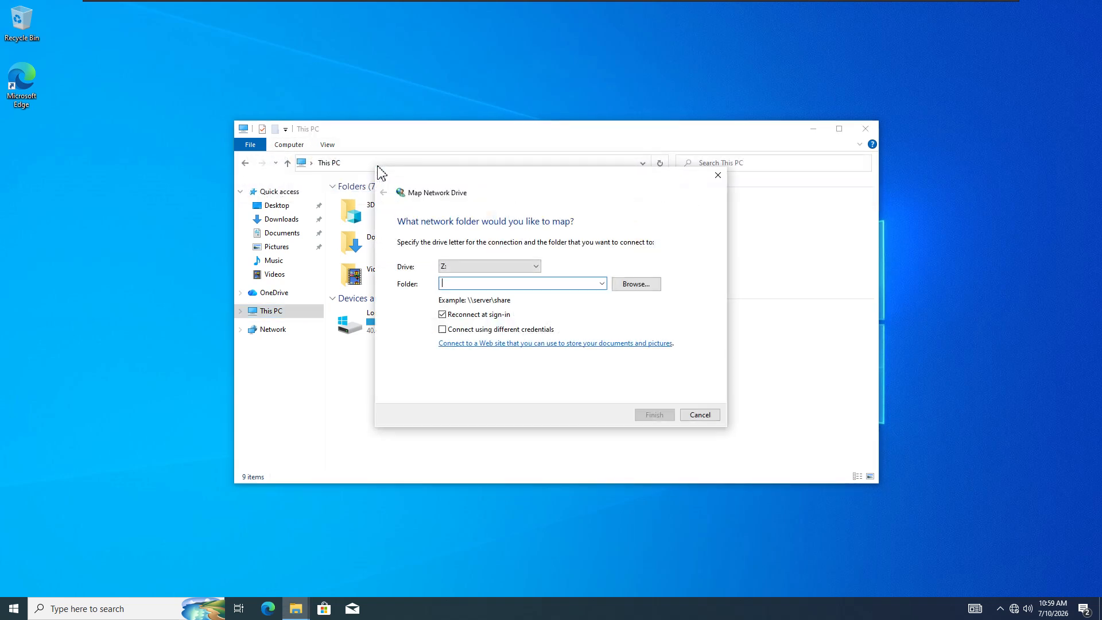
{"action": "type", "text": "\\\\DC01\\myshare"}
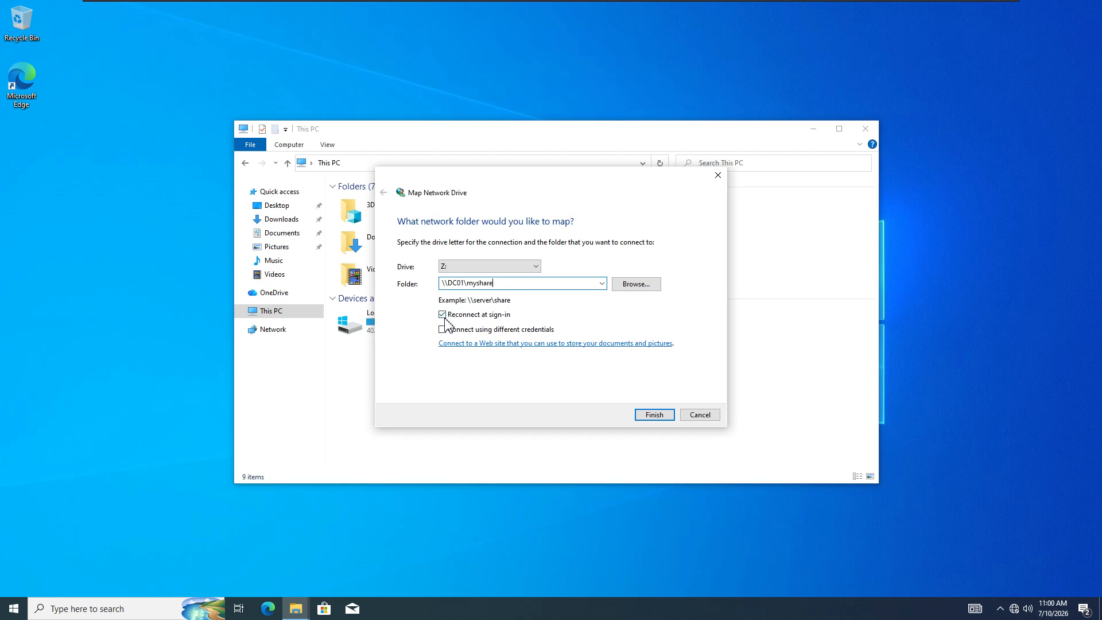
{"action": "left_click", "coordinate": [450, 330]}
{"action": "left_click", "coordinate": [658, 417]}
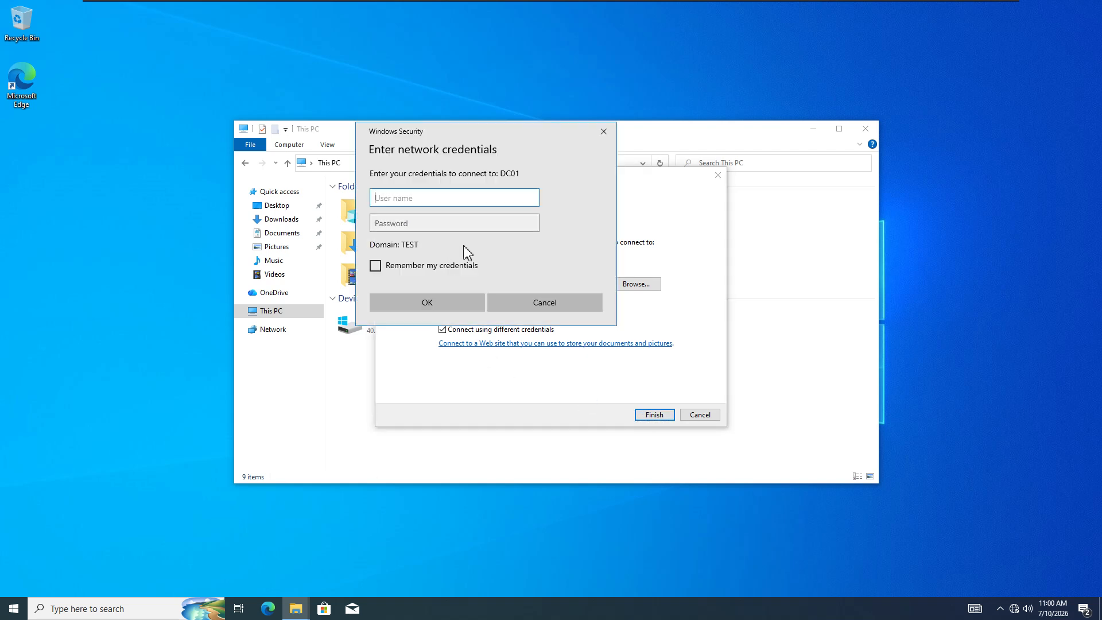
- Enter the domain administrator user name and password, remember the credentials, and confirm
{"action": "type", "text": "administrator"}
{"action": "key", "text": "Tab"}
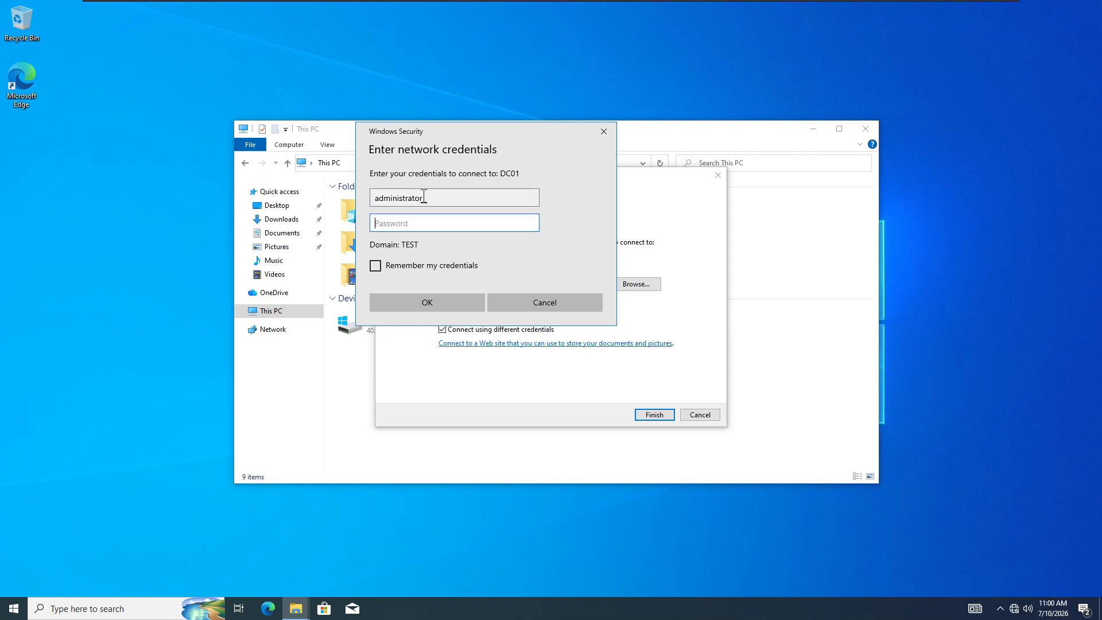
{"action": "key", "text": "shift+Tab"}
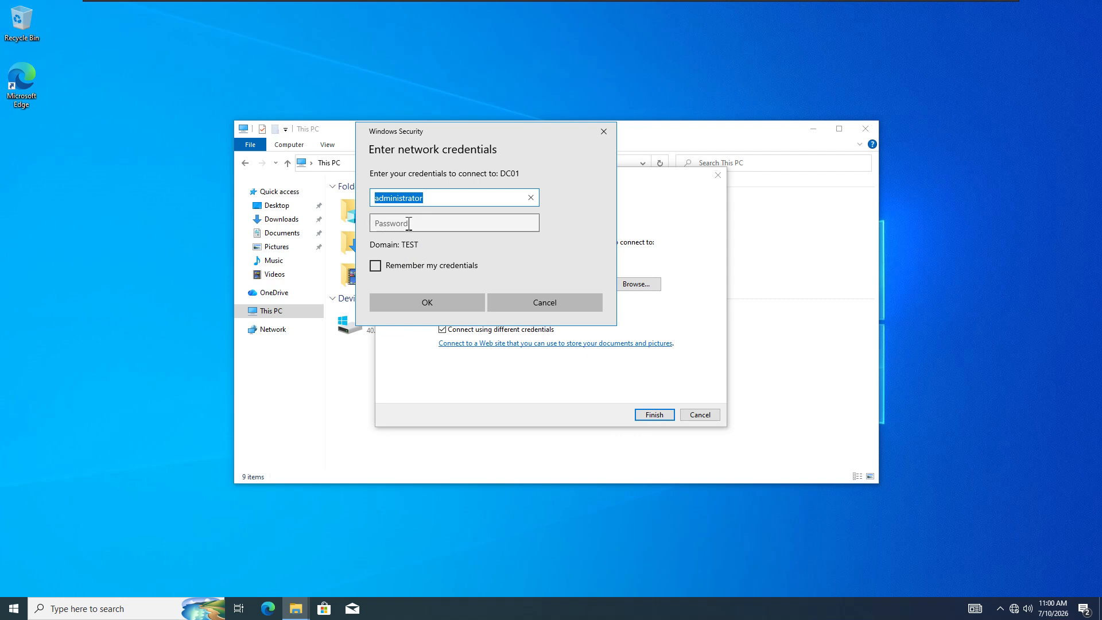
{"action": "left_click", "coordinate": [409, 223]}
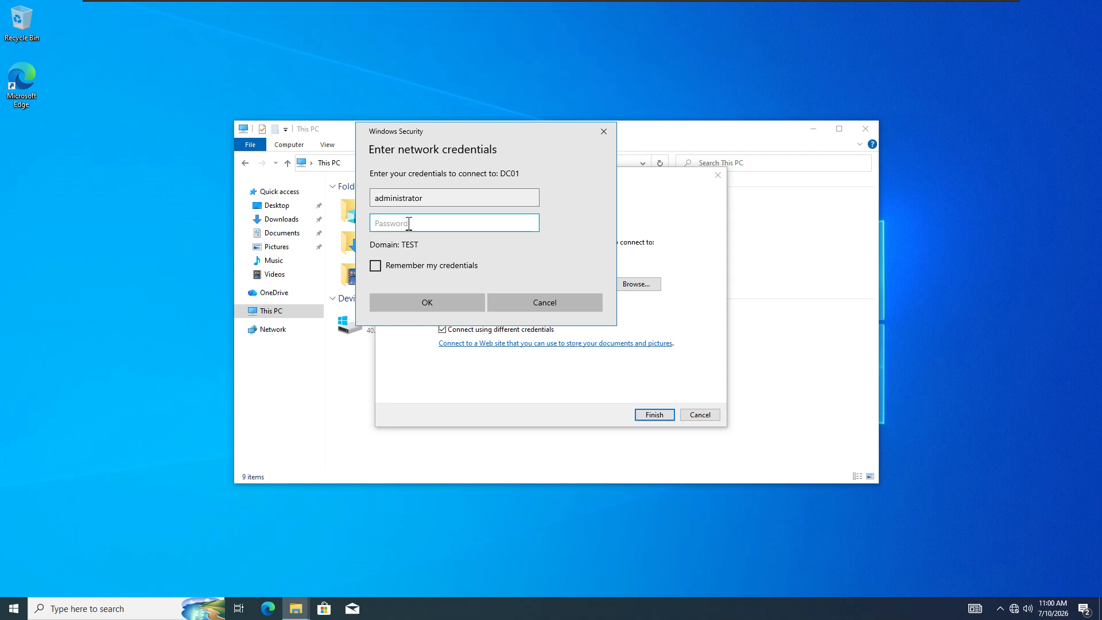
{"action": "type", "text": "P"}
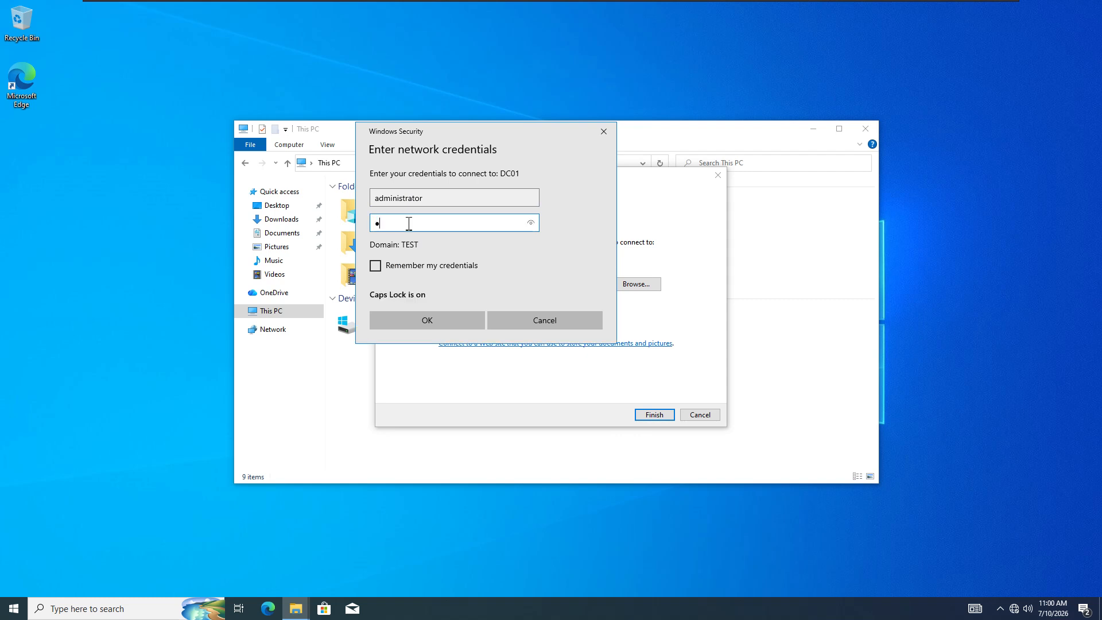
{"action": "type", "text": "•••••••••"}
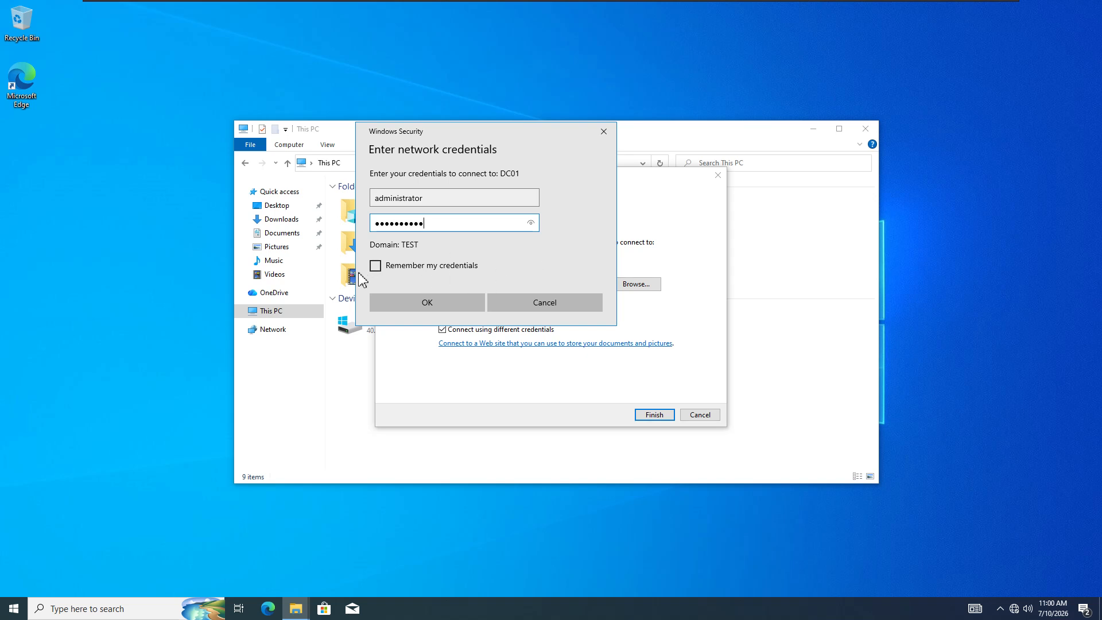
{"action": "left_click", "coordinate": [531, 224]}
{"action": "left_click", "coordinate": [531, 224]}
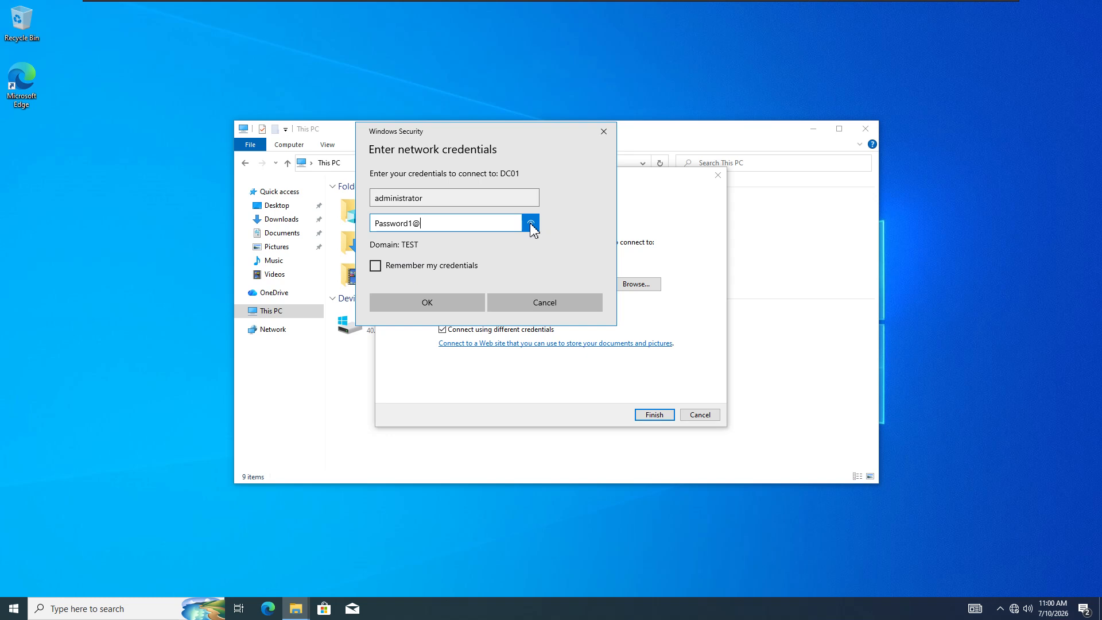
{"action": "left_click", "coordinate": [376, 266]}
{"action": "left_click", "coordinate": [478, 308]}
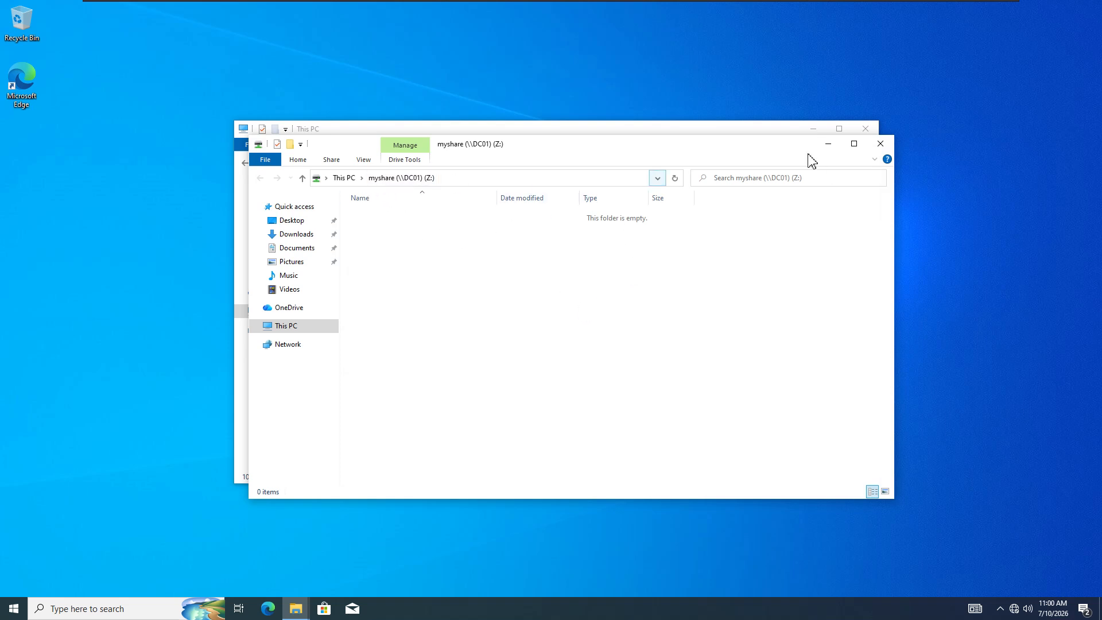
- Close the myshare window, check the Z: drive opens, and close File Explorer
{"action": "left_click", "coordinate": [889, 146]}
{"action": "double_click", "coordinate": [395, 374]}
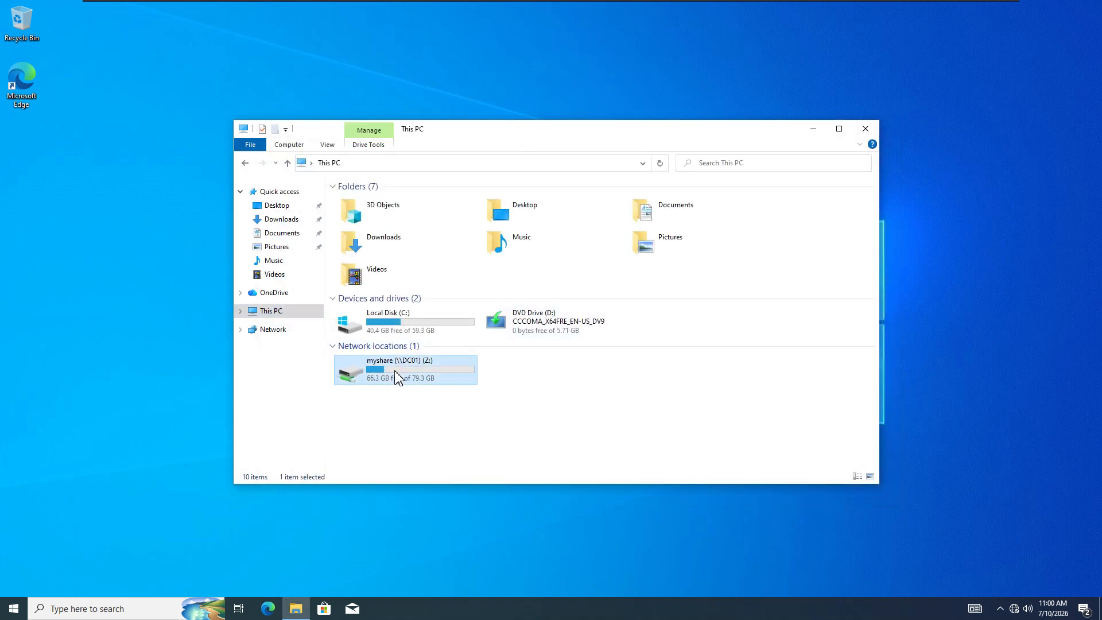
{"action": "left_click", "coordinate": [865, 129]}
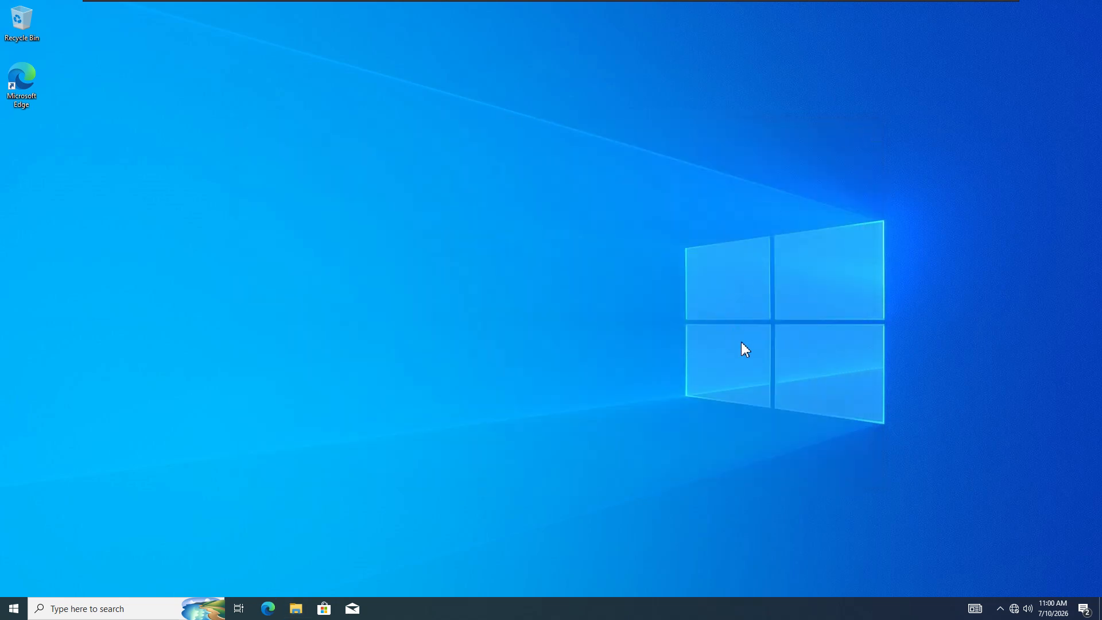